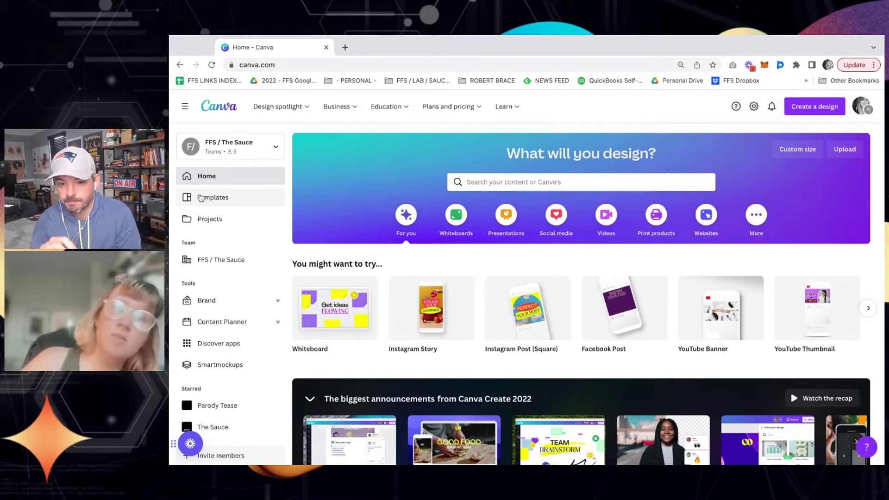
{"action": "left_click", "coordinate": [275, 65]}
{"action": "left_click", "coordinate": [315, 220]}
{"action": "scroll", "coordinate": [324, 222], "scroll_direction": "down", "scroll_amount": 1}
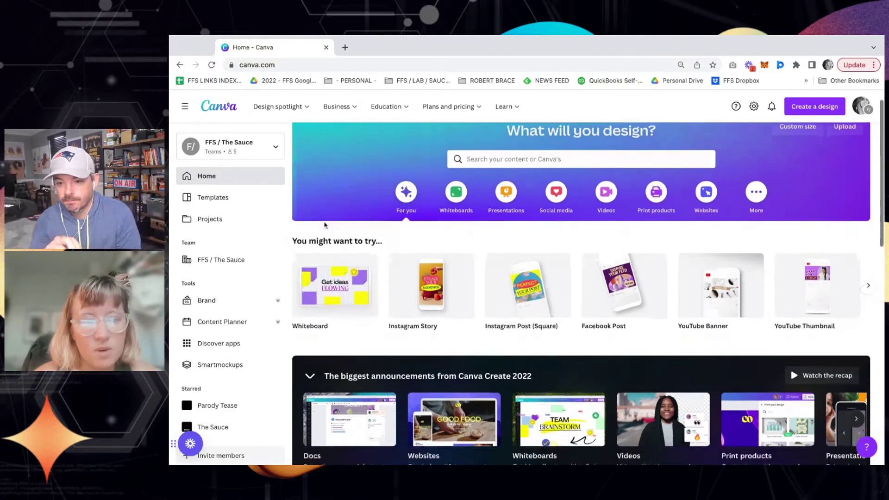
{"action": "scroll", "coordinate": [467, 246], "scroll_direction": "up", "scroll_amount": 1}
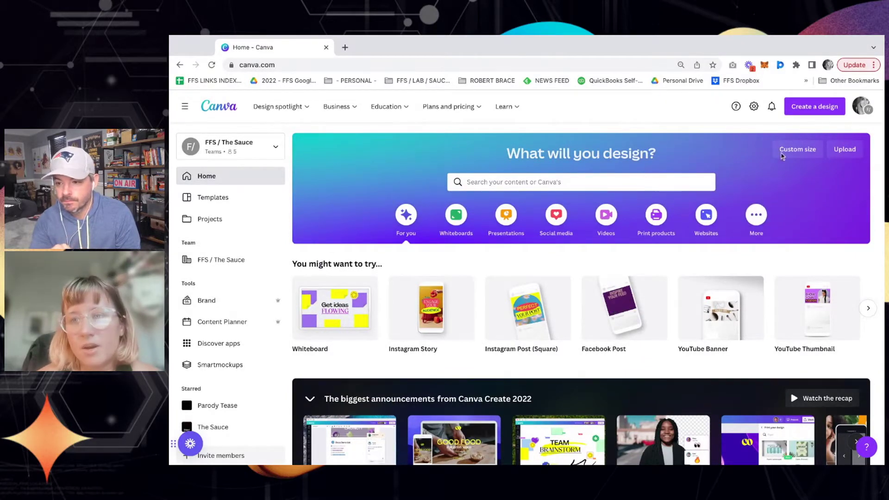
- Examine the suggested design types and the custom size options for creating a new design
{"action": "left_click", "coordinate": [816, 108]}
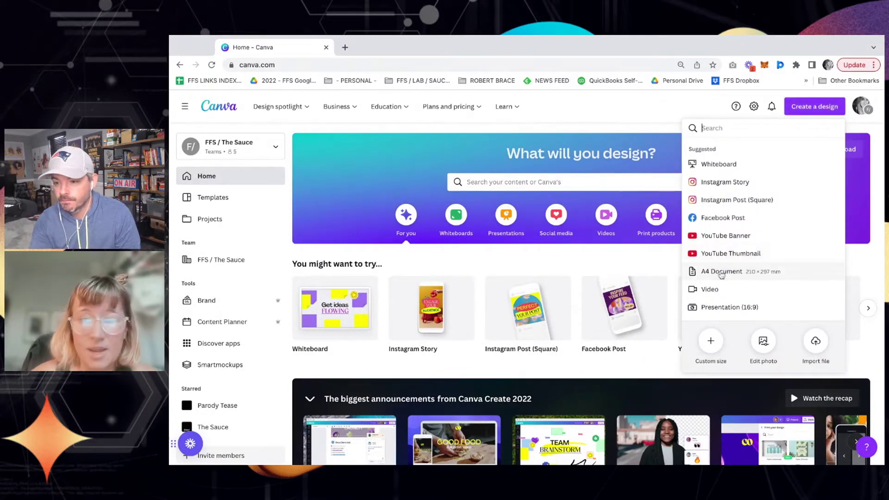
{"action": "scroll", "coordinate": [721, 273], "scroll_direction": "down", "scroll_amount": 1}
{"action": "scroll", "coordinate": [721, 274], "scroll_direction": "up", "scroll_amount": 1}
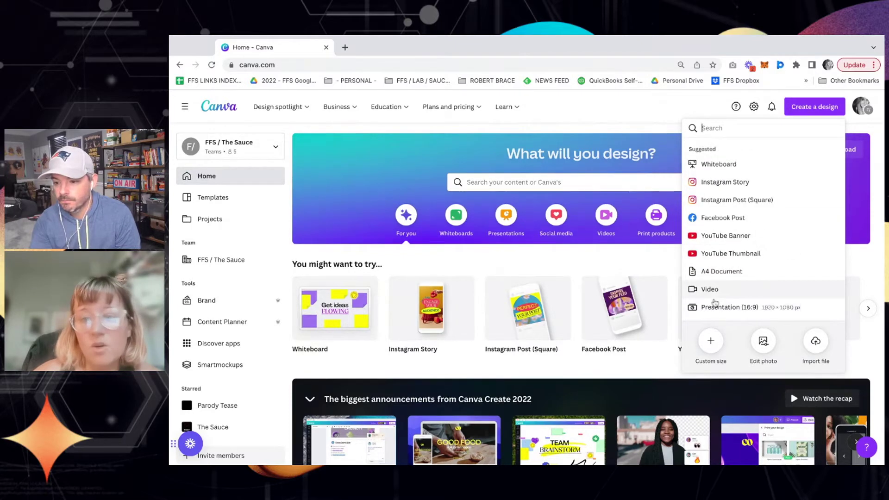
{"action": "left_click", "coordinate": [709, 343]}
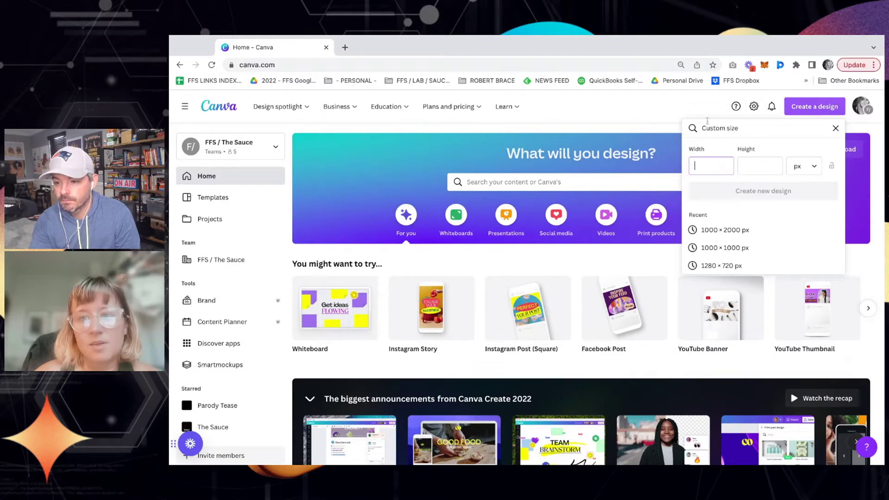
{"action": "left_click", "coordinate": [568, 118]}
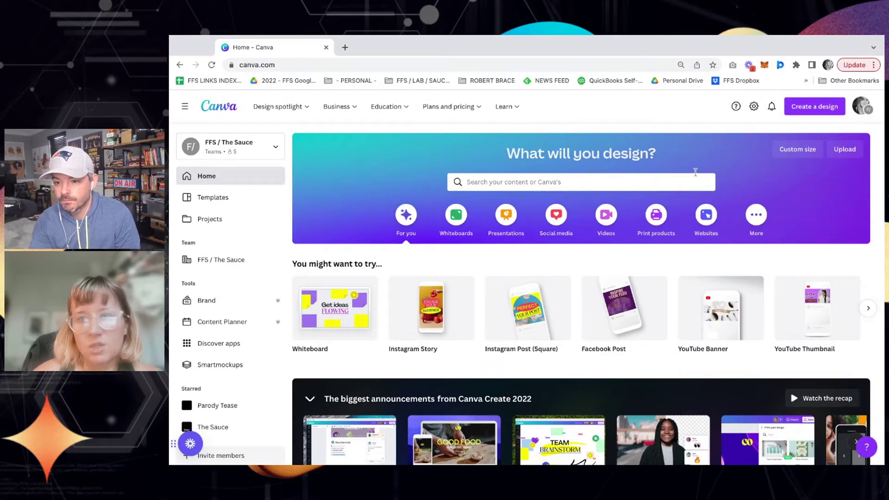
{"action": "left_click", "coordinate": [801, 108]}
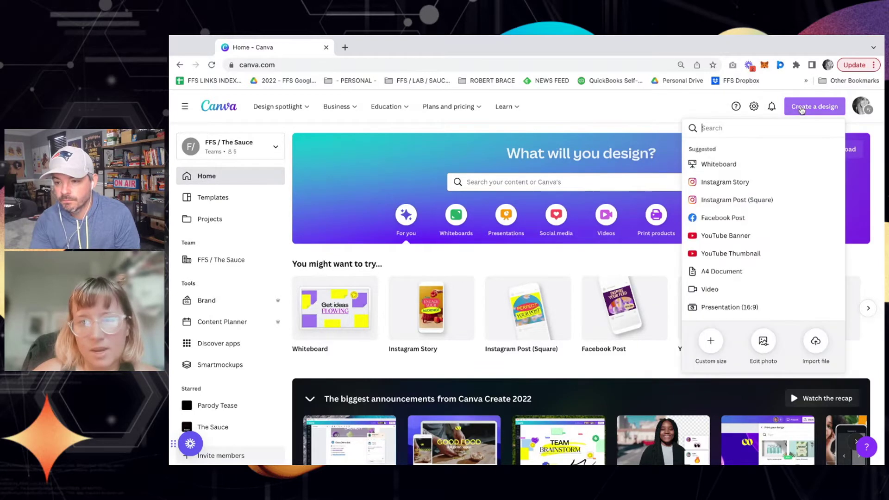
{"action": "left_click", "coordinate": [711, 341]}
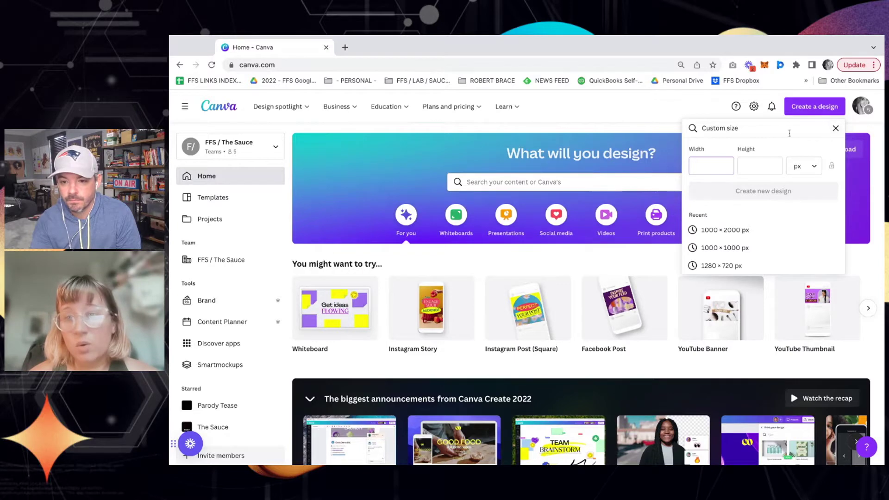
{"action": "left_click", "coordinate": [493, 260]}
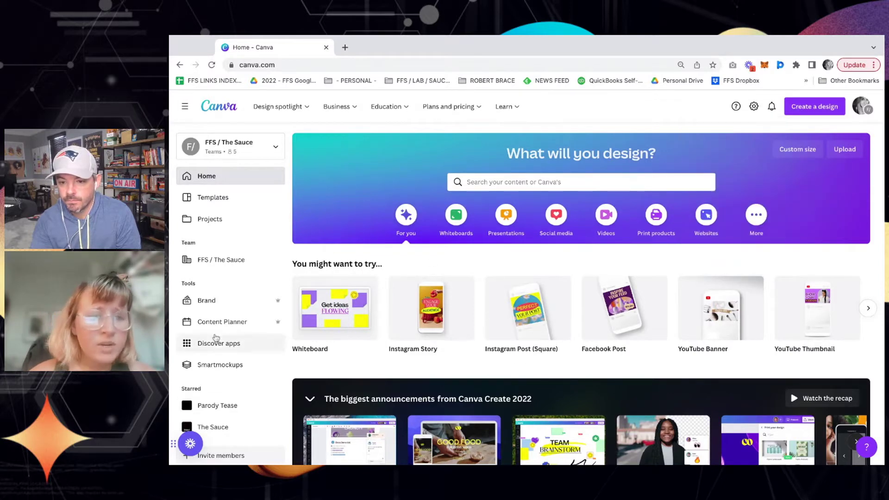
- Open the template library and look over its categories and suggested searches
{"action": "scroll", "coordinate": [208, 341], "scroll_direction": "down", "scroll_amount": 1}
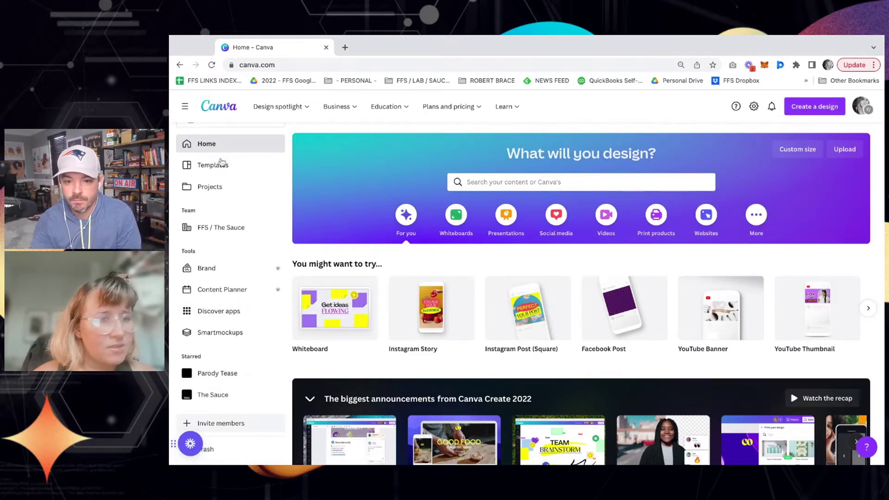
{"action": "scroll", "coordinate": [221, 167], "scroll_direction": "up", "scroll_amount": 1}
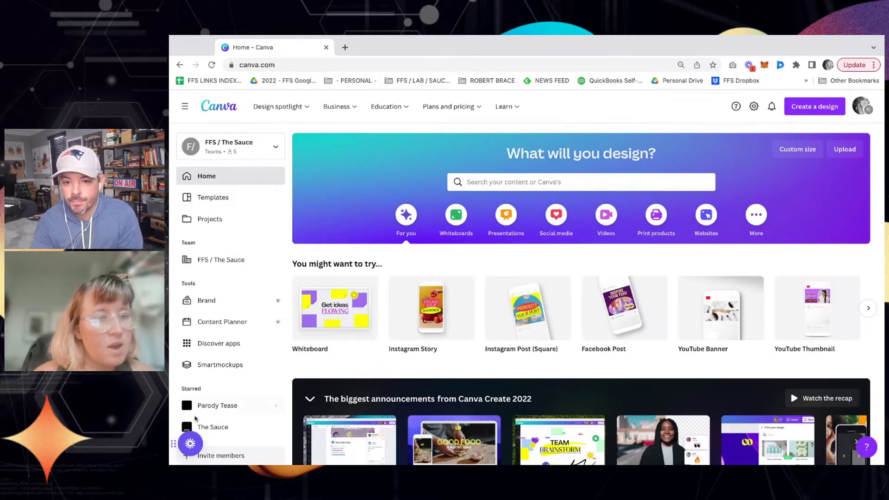
{"action": "scroll", "coordinate": [181, 401], "scroll_direction": "down", "scroll_amount": 1}
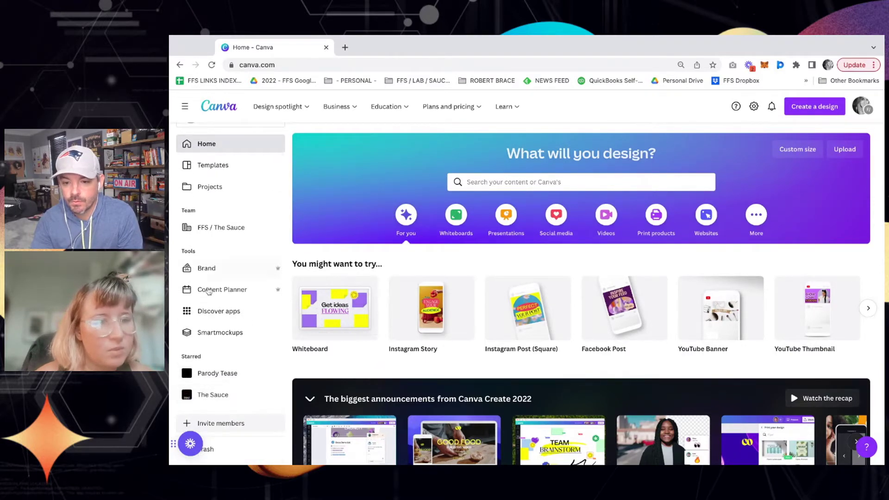
{"action": "scroll", "coordinate": [207, 254], "scroll_direction": "up", "scroll_amount": 1}
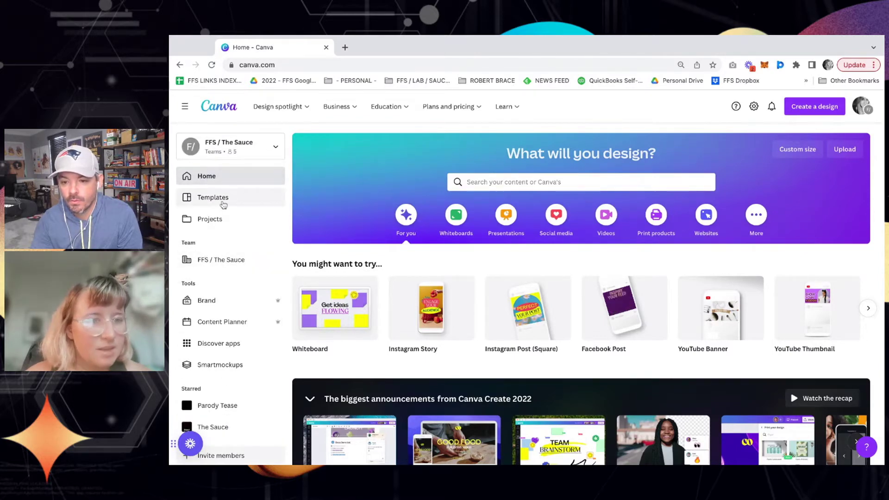
{"action": "left_click", "coordinate": [239, 201]}
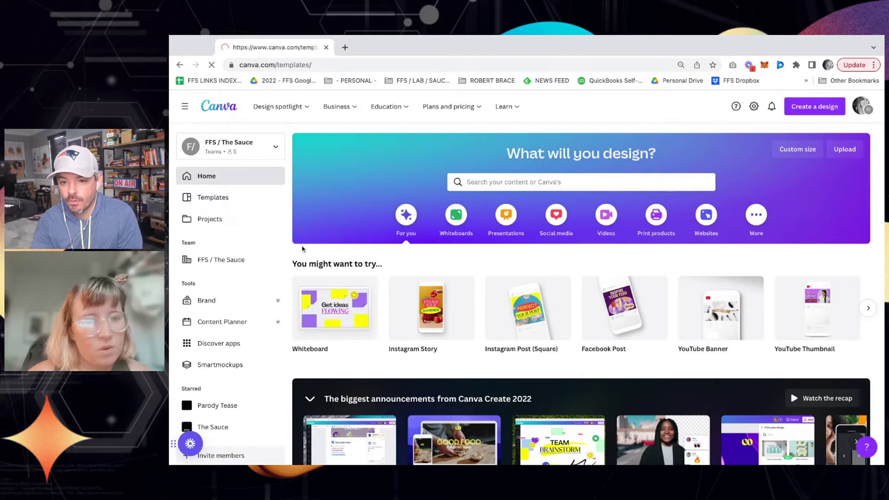
{"action": "scroll", "coordinate": [355, 322], "scroll_direction": "down", "scroll_amount": 3}
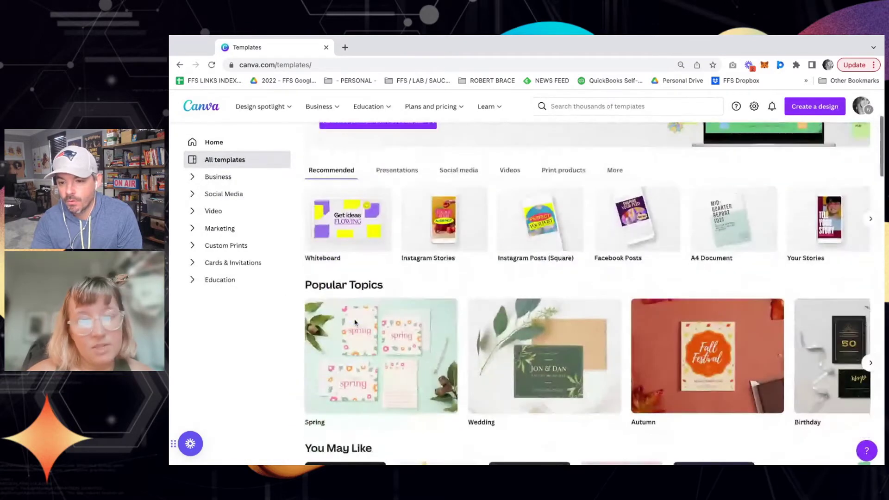
{"action": "scroll", "coordinate": [353, 317], "scroll_direction": "up", "scroll_amount": 3}
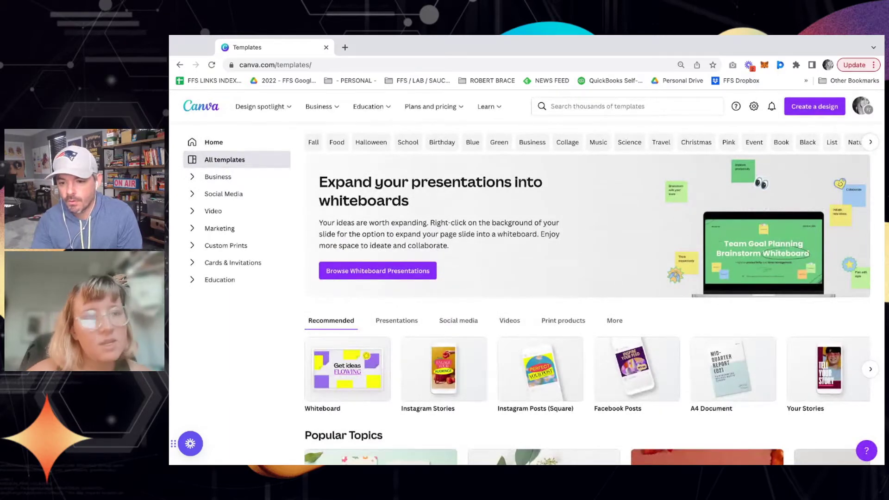
{"action": "left_click", "coordinate": [598, 109]}
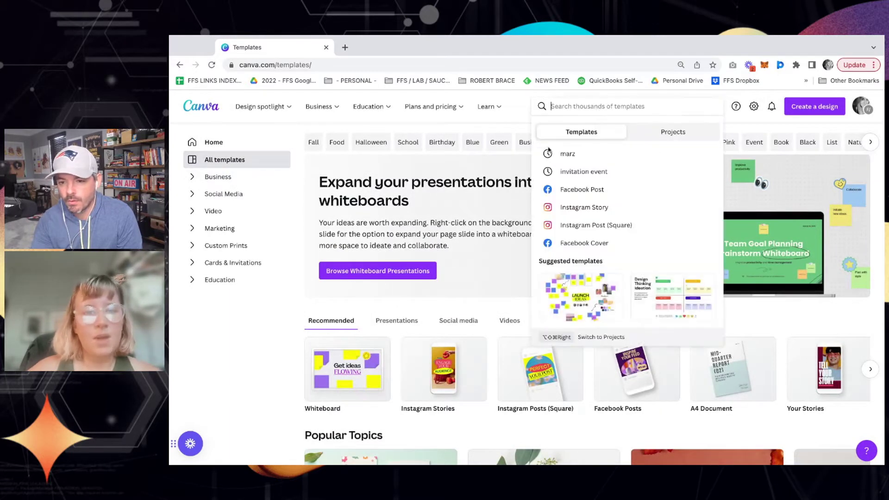
{"action": "left_click", "coordinate": [323, 308]}
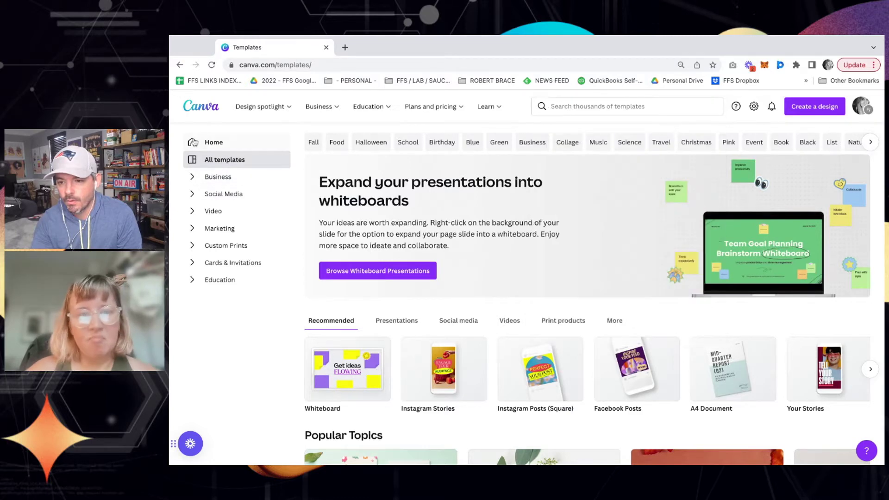
- Open the YouTube Thumbnails templates from the social media category
{"action": "scroll", "coordinate": [457, 200], "scroll_direction": "down", "scroll_amount": 3}
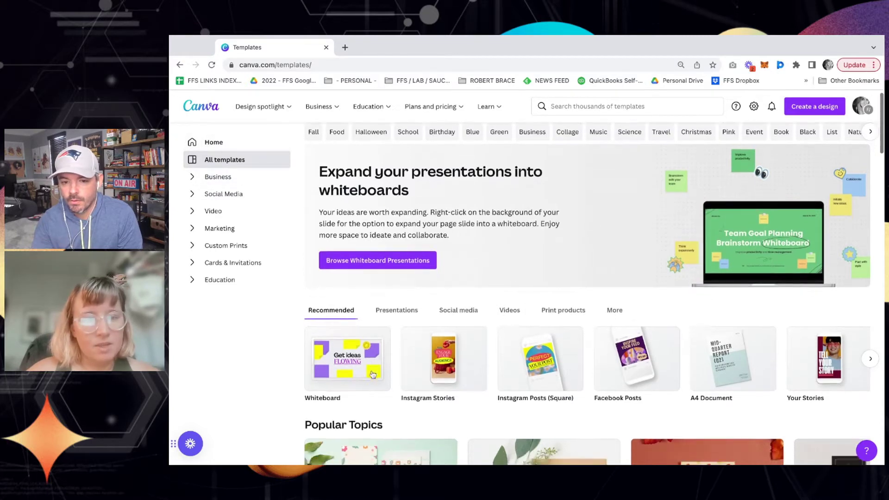
{"action": "left_click", "coordinate": [457, 198]}
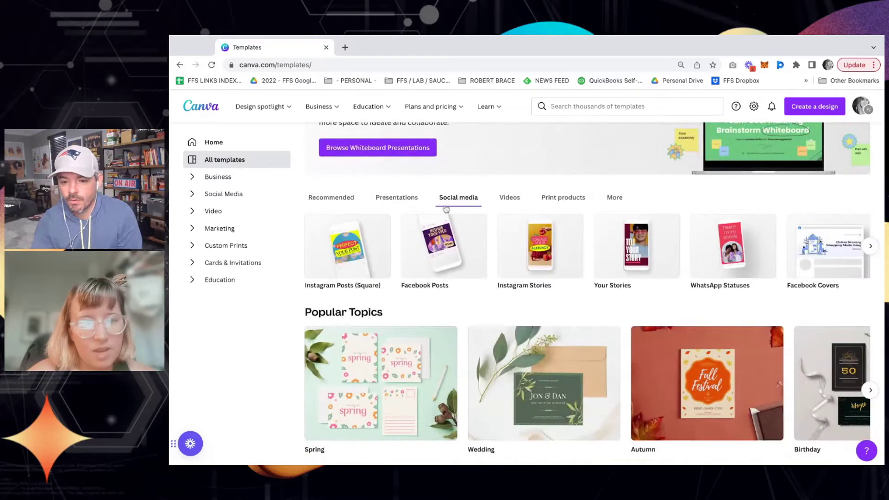
{"action": "scroll", "coordinate": [552, 327], "scroll_direction": "down", "scroll_amount": 1}
{"action": "scroll", "coordinate": [552, 326], "scroll_direction": "up", "scroll_amount": 1}
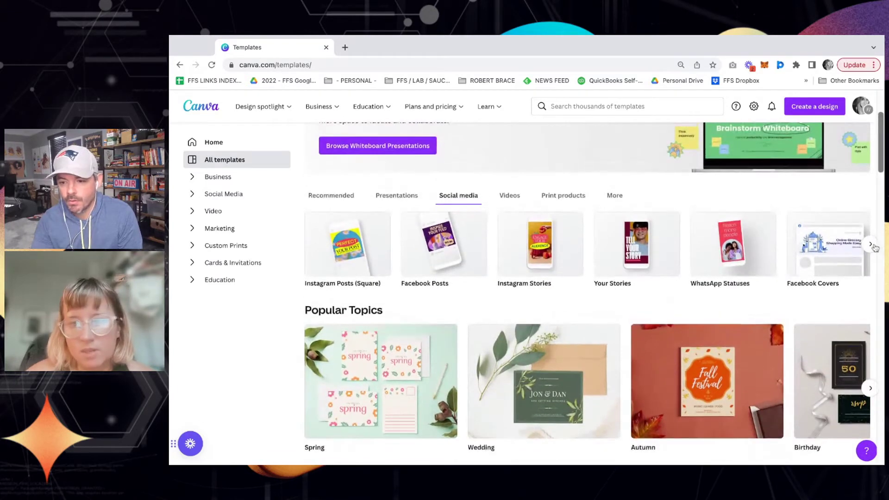
{"action": "left_click", "coordinate": [870, 244]}
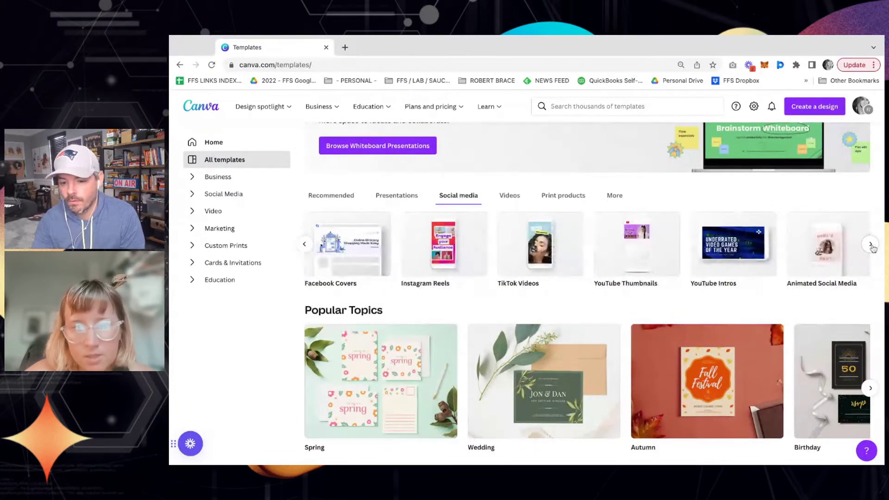
{"action": "left_click", "coordinate": [637, 249]}
- Browse the YouTube thumbnail templates and preview the Orange Soft Passive Income Tips template
{"action": "scroll", "coordinate": [585, 329], "scroll_direction": "down", "scroll_amount": 6}
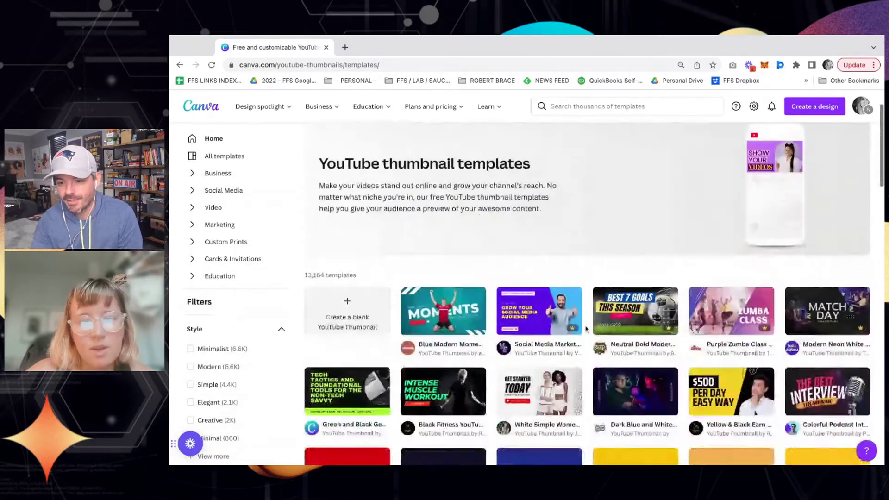
{"action": "scroll", "coordinate": [594, 293], "scroll_direction": "down", "scroll_amount": 5}
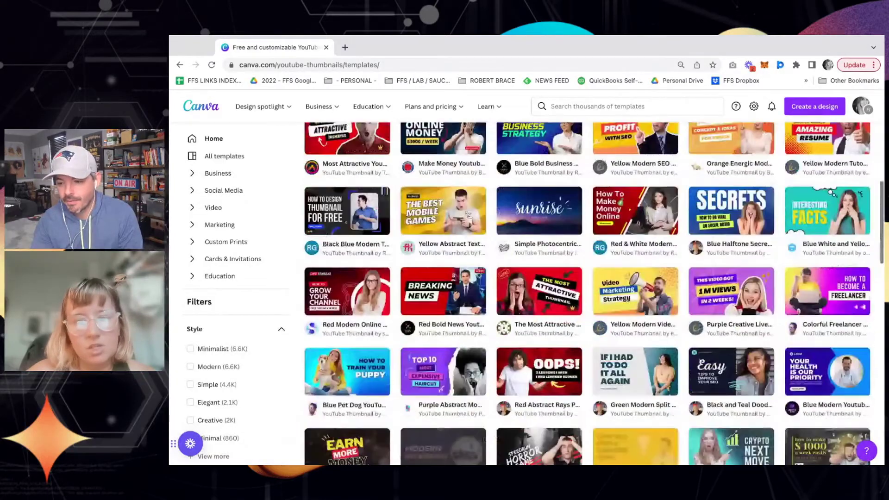
{"action": "scroll", "coordinate": [593, 293], "scroll_direction": "down", "scroll_amount": 2}
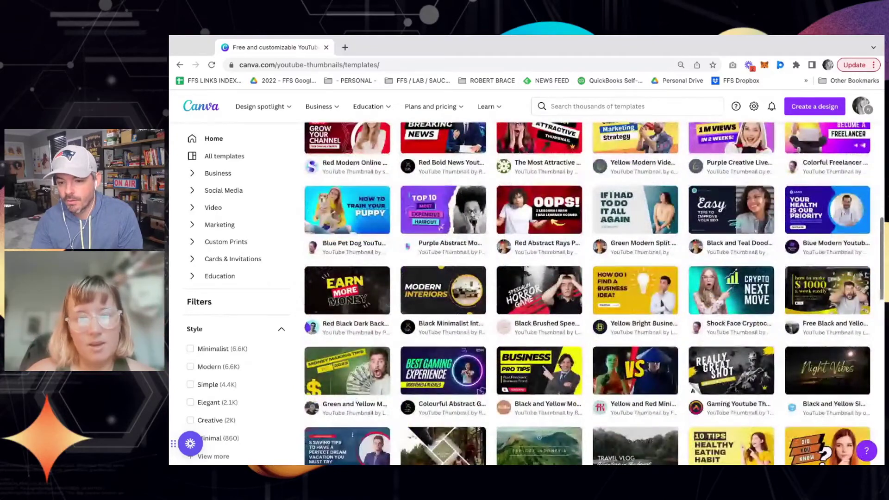
{"action": "scroll", "coordinate": [594, 292], "scroll_direction": "down", "scroll_amount": 3}
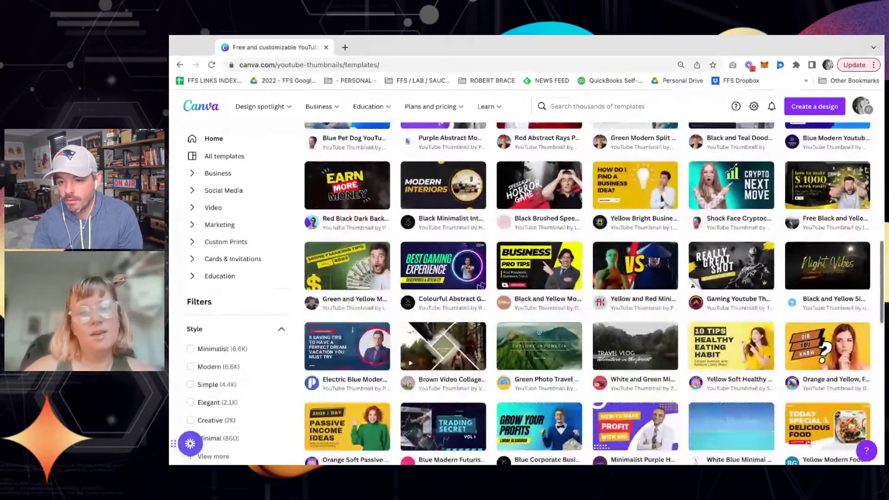
{"action": "scroll", "coordinate": [594, 293], "scroll_direction": "down", "scroll_amount": 2}
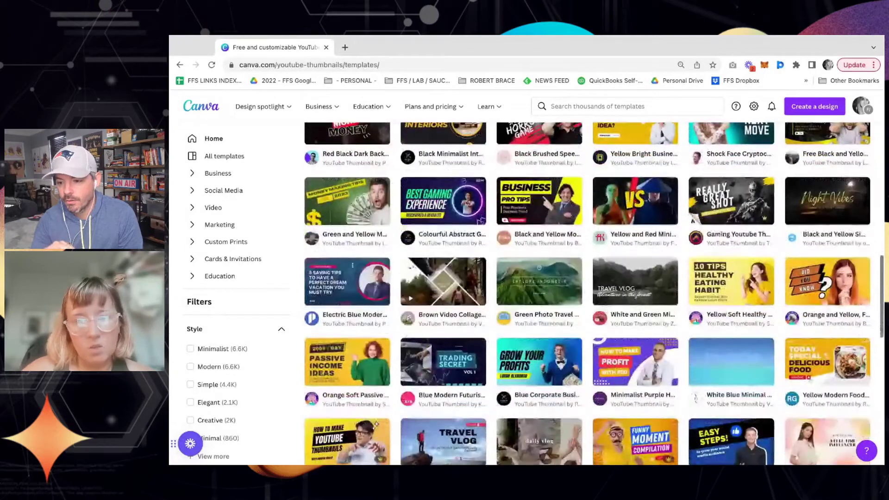
{"action": "scroll", "coordinate": [594, 293], "scroll_direction": "down", "scroll_amount": 1}
{"action": "scroll", "coordinate": [594, 293], "scroll_direction": "down", "scroll_amount": 1}
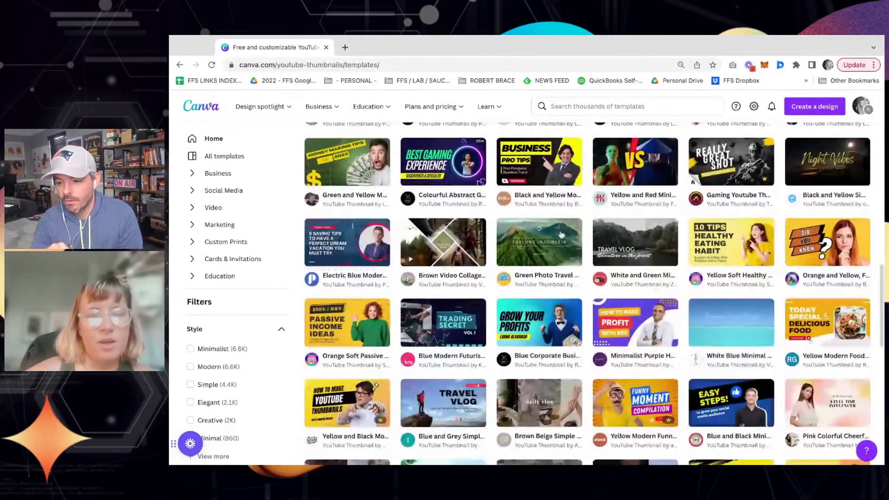
{"action": "left_click", "coordinate": [350, 338]}
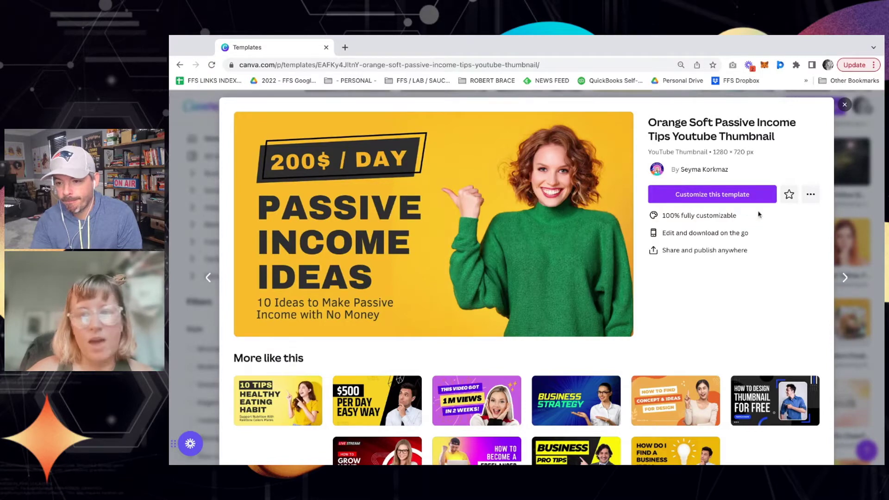
{"action": "left_click", "coordinate": [844, 104]}
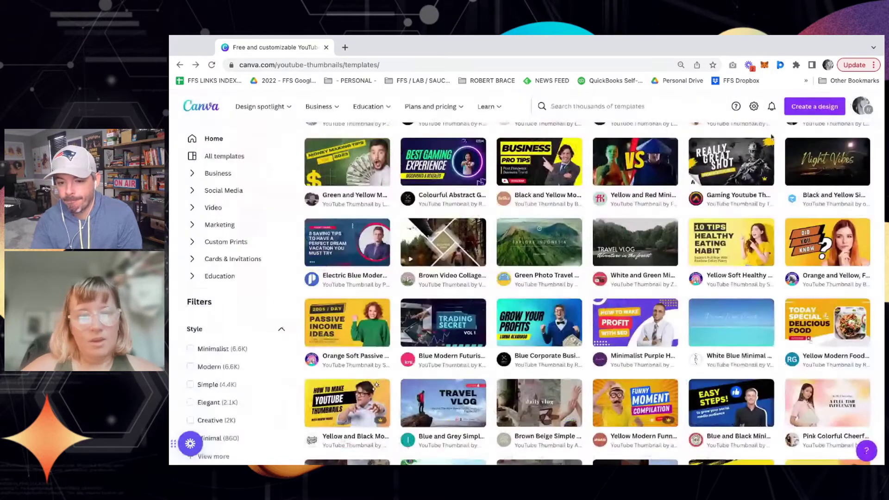
- Search the template library for "youtube thumbnail"
{"action": "scroll", "coordinate": [433, 275], "scroll_direction": "up", "scroll_amount": 10}
{"action": "scroll", "coordinate": [433, 275], "scroll_direction": "down", "scroll_amount": 1}
{"action": "left_click", "coordinate": [629, 106]}
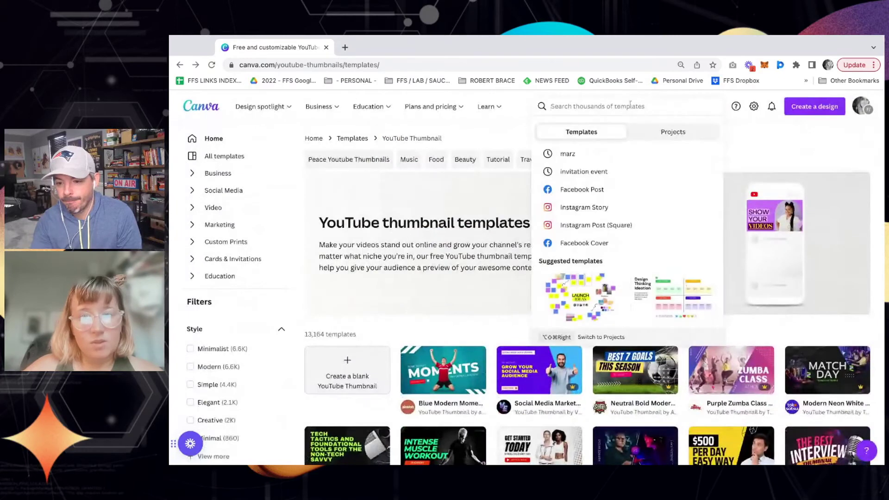
{"action": "type", "text": "y"}
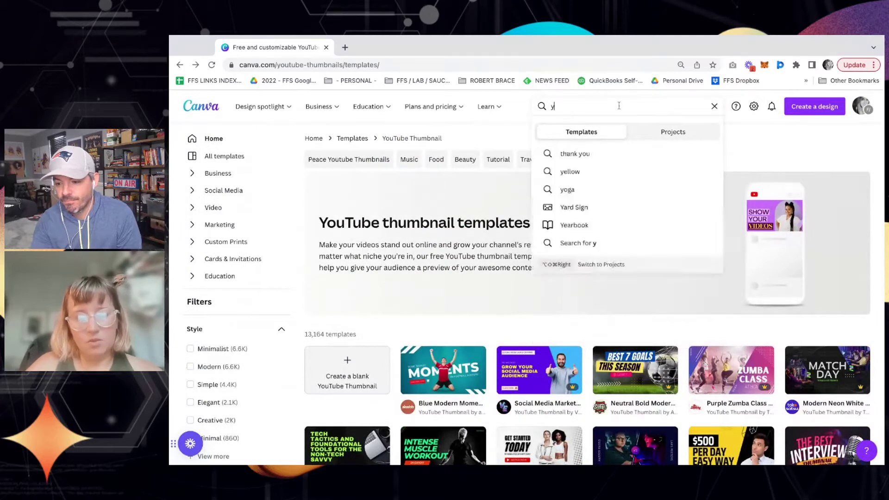
{"action": "type", "text": "outube thumbna"}
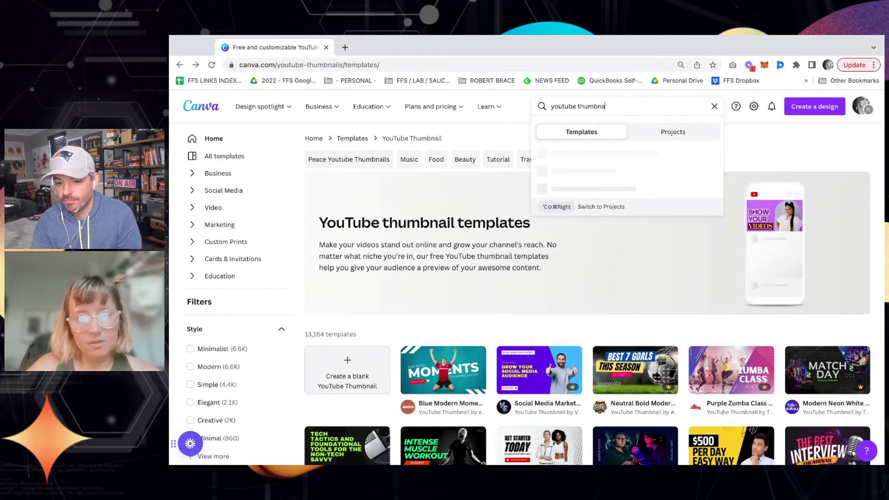
{"action": "type", "text": "il"}
{"action": "key", "text": "Return"}
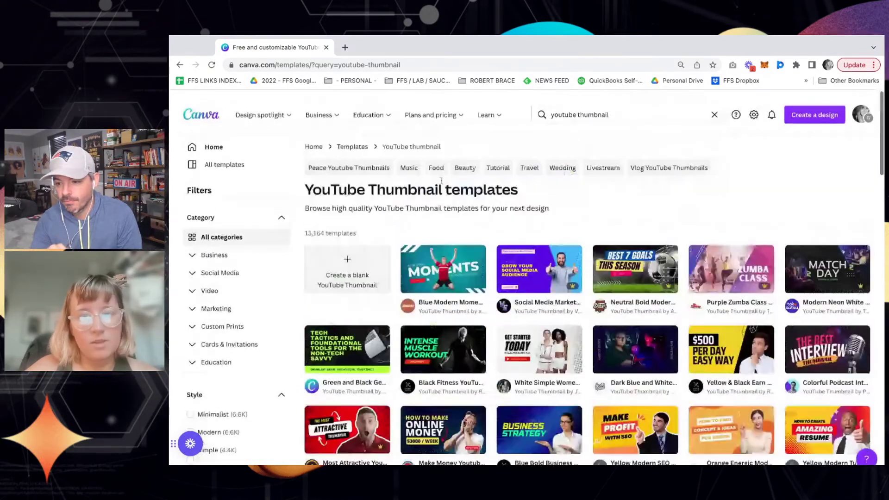
- Search the template library for "instagram carousel"
{"action": "left_click", "coordinate": [569, 103]}
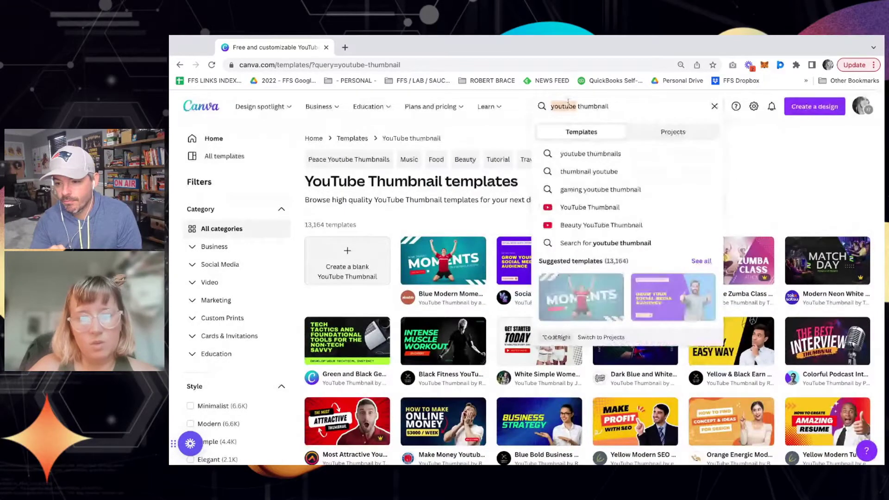
{"action": "type", "text": "instagram"}
{"action": "type", "text": " in"}
{"action": "key", "text": "BackSpace"}
{"action": "key", "text": "BackSpace"}
{"action": "type", "text": "carousel"}
{"action": "key", "text": "Return"}
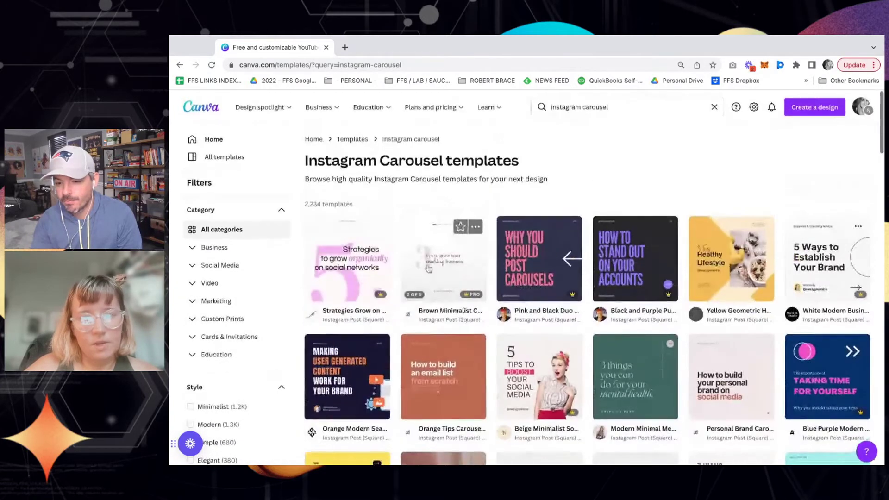
- Search the template library for "business cards" and browse the business card templates
{"action": "left_click", "coordinate": [594, 107]}
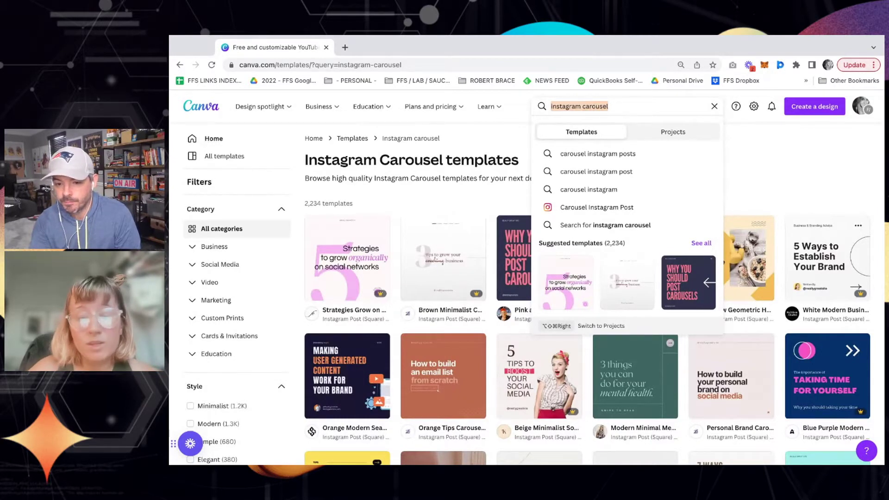
{"action": "type", "text": "business cards"}
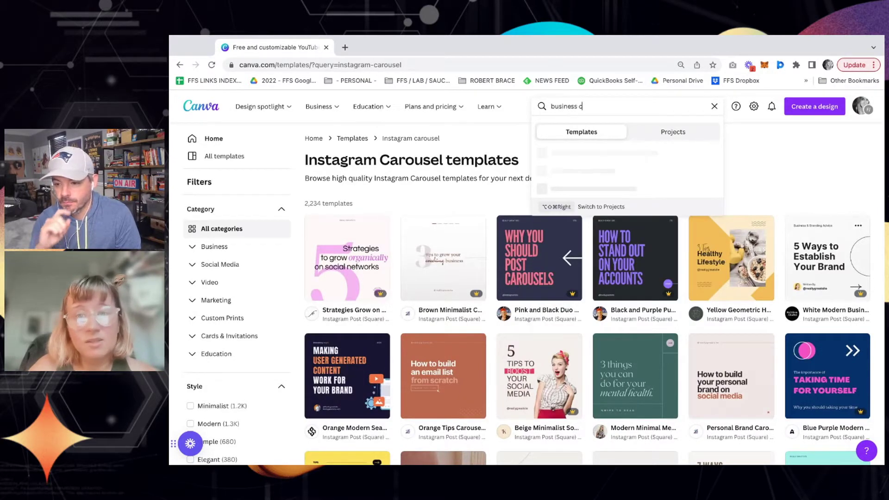
{"action": "left_click", "coordinate": [553, 146]}
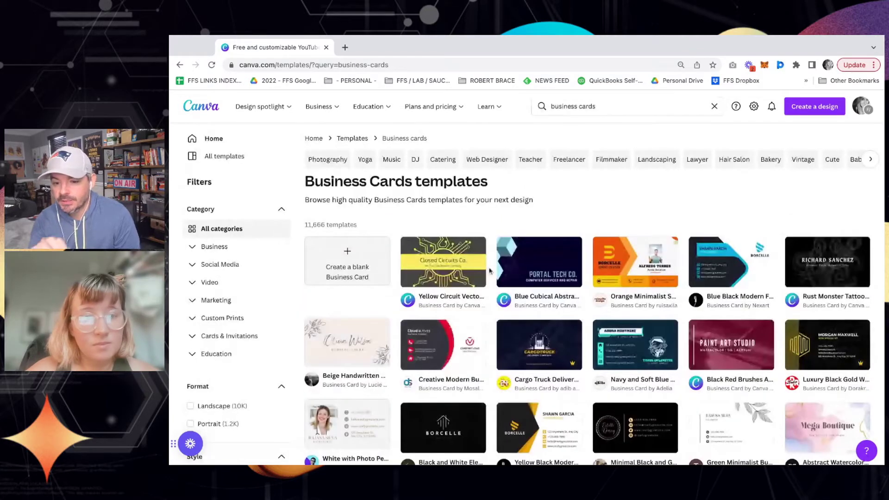
{"action": "scroll", "coordinate": [489, 271], "scroll_direction": "down", "scroll_amount": 5}
{"action": "scroll", "coordinate": [489, 270], "scroll_direction": "down", "scroll_amount": 5}
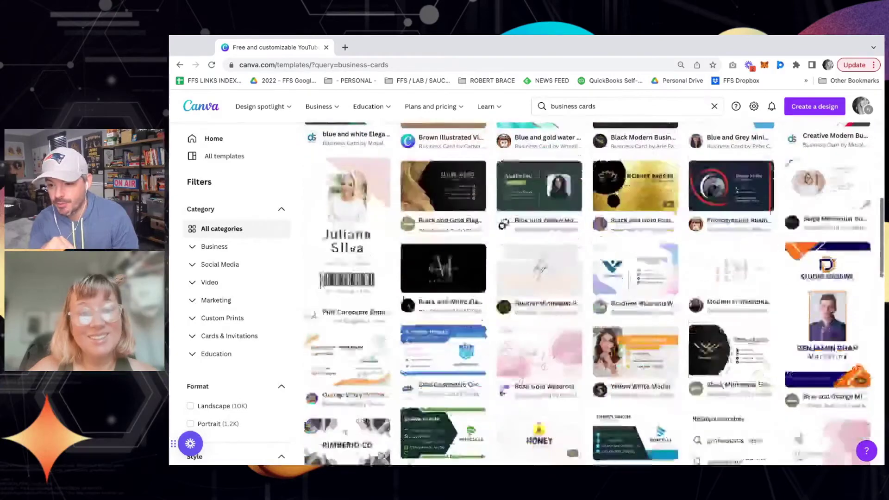
- Search the template library for "storyboard" and look over the first storyboard templates
{"action": "scroll", "coordinate": [542, 148], "scroll_direction": "up", "scroll_amount": 10}
{"action": "left_click", "coordinate": [602, 112]}
{"action": "key", "text": "BackSpace"}
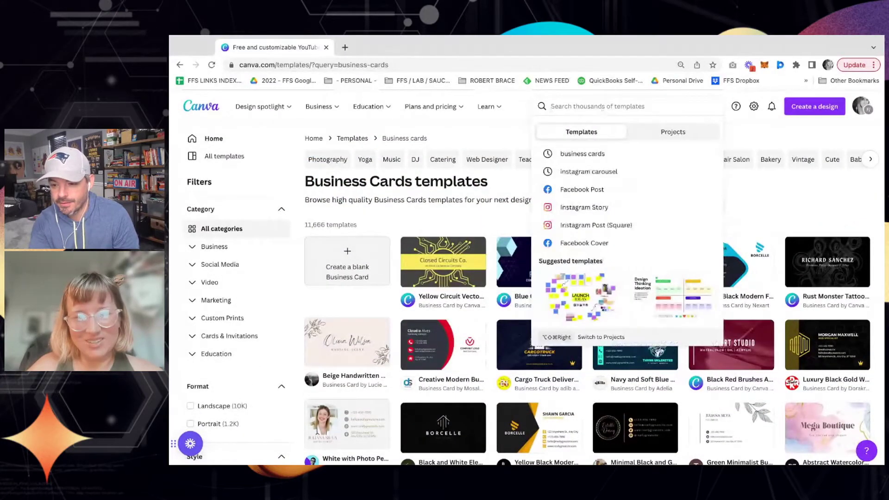
{"action": "type", "text": "storyboard"}
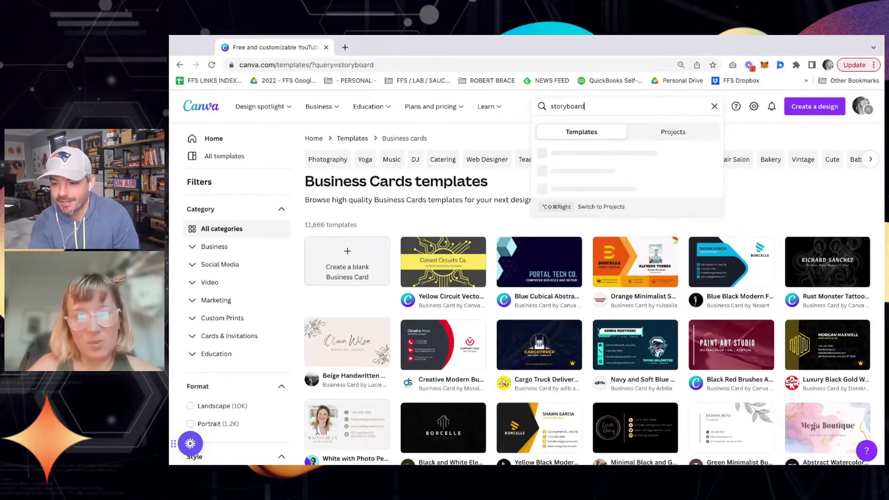
{"action": "key", "text": "Return"}
{"action": "scroll", "coordinate": [414, 397], "scroll_direction": "down", "scroll_amount": 3}
{"action": "scroll", "coordinate": [413, 397], "scroll_direction": "down", "scroll_amount": 4}
{"action": "scroll", "coordinate": [414, 397], "scroll_direction": "up", "scroll_amount": 6}
{"action": "scroll", "coordinate": [507, 277], "scroll_direction": "down", "scroll_amount": 1}
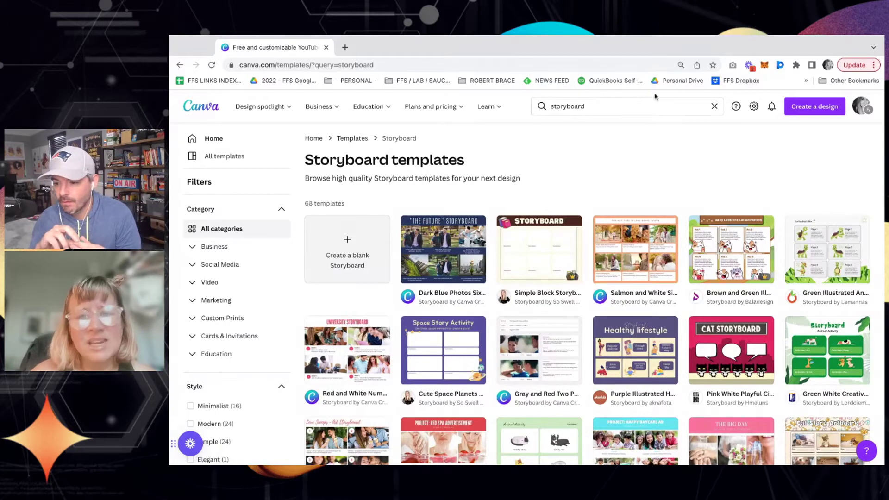
{"action": "left_click", "coordinate": [636, 102]}
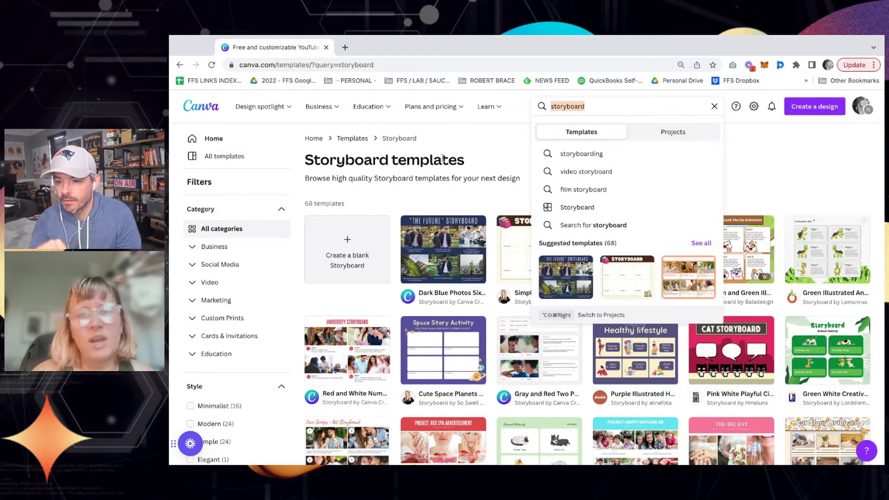
{"action": "left_click", "coordinate": [500, 129]}
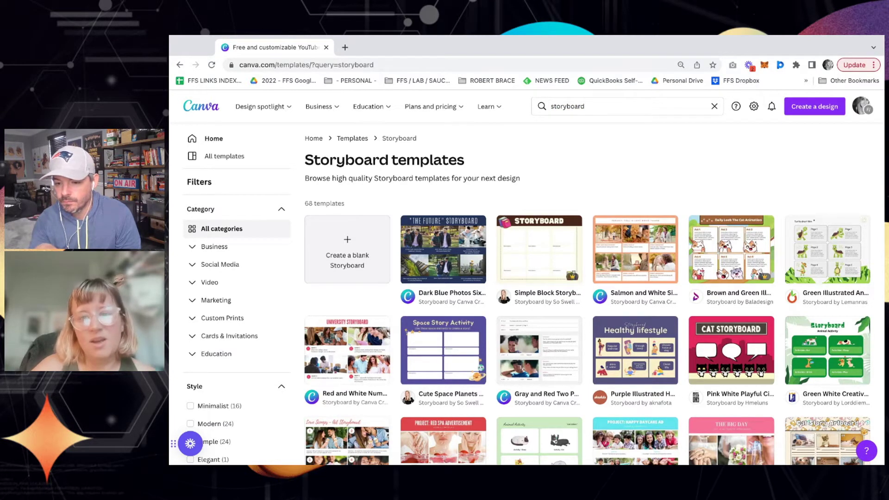
{"action": "left_click", "coordinate": [605, 104]}
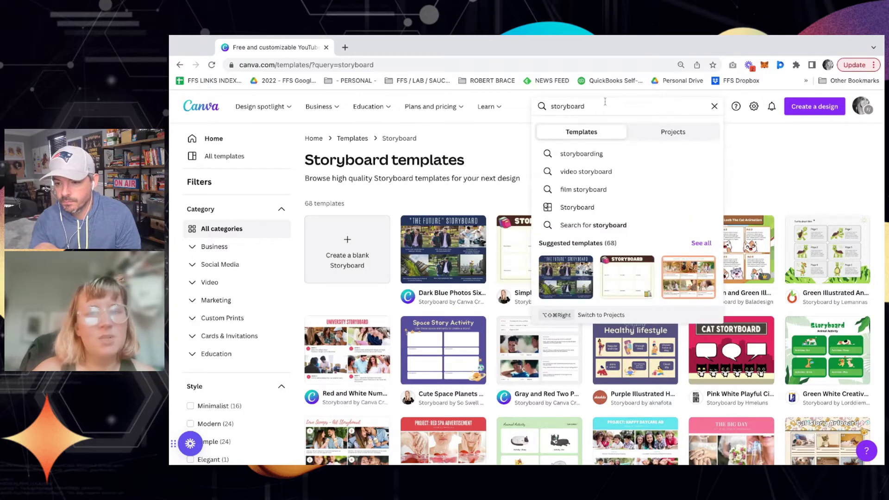
{"action": "left_click", "coordinate": [494, 142]}
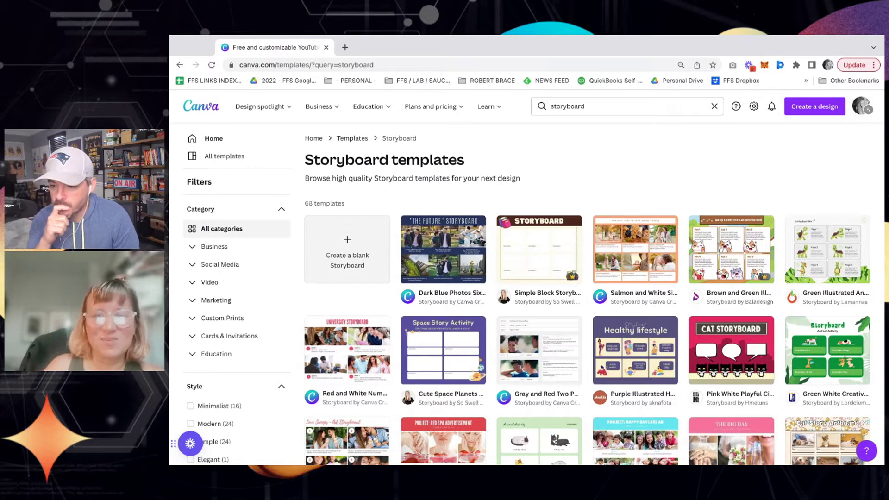
{"action": "left_click", "coordinate": [566, 106]}
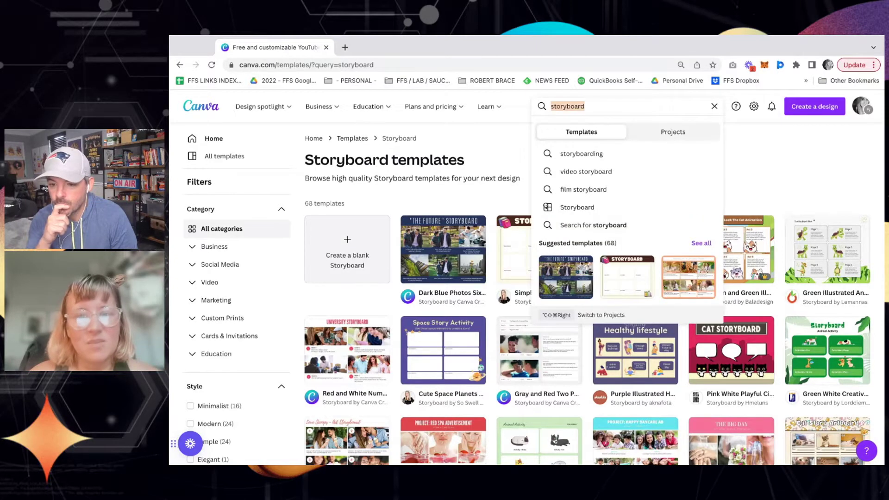
{"action": "left_click", "coordinate": [514, 127]}
- Browse further through the storyboard templates and clear the search term
{"action": "scroll", "coordinate": [512, 194], "scroll_direction": "down", "scroll_amount": 3}
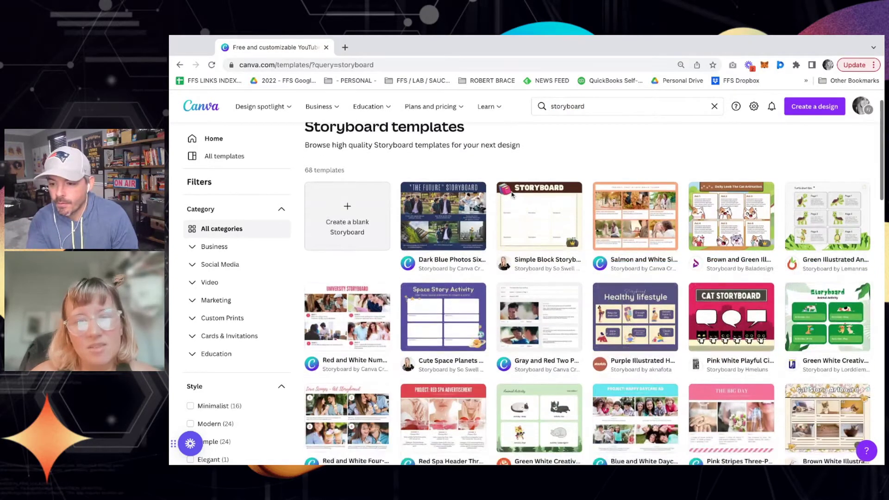
{"action": "scroll", "coordinate": [512, 194], "scroll_direction": "down", "scroll_amount": 8}
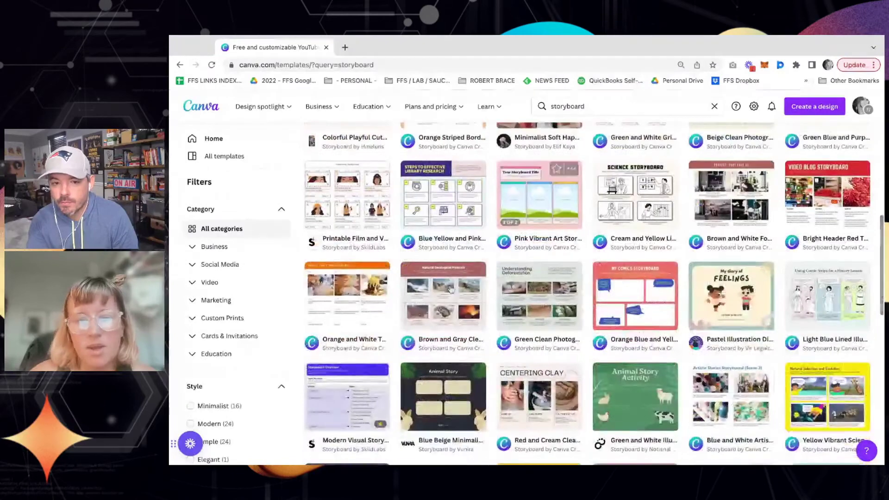
{"action": "scroll", "coordinate": [362, 268], "scroll_direction": "down", "scroll_amount": 5}
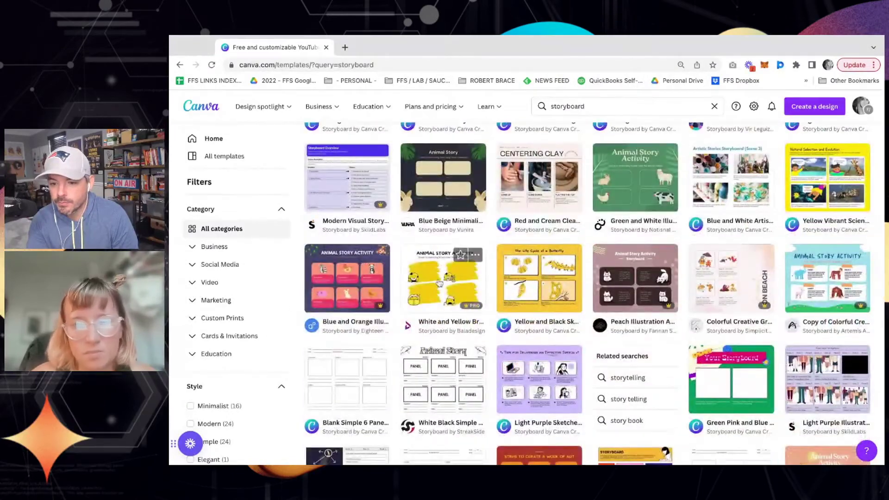
{"action": "scroll", "coordinate": [440, 278], "scroll_direction": "up", "scroll_amount": 15}
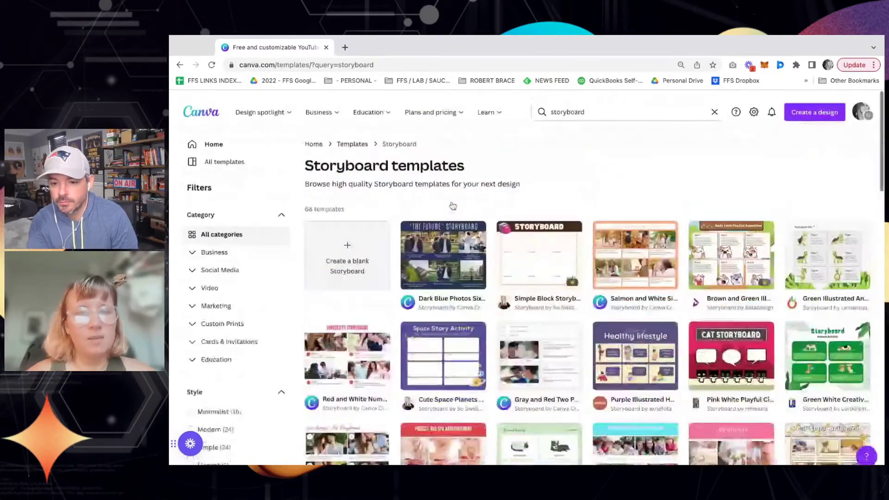
{"action": "double_click", "coordinate": [575, 106]}
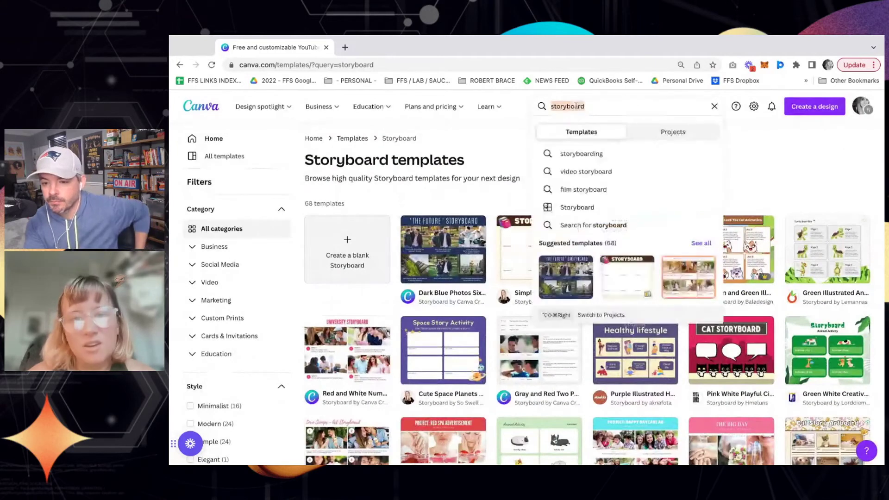
{"action": "key", "text": "BackSpace"}
{"action": "left_click", "coordinate": [491, 139]}
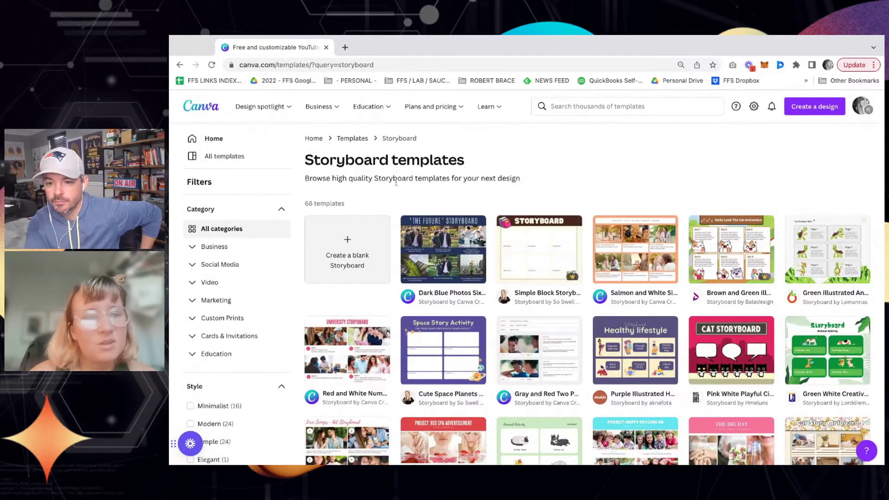
- Return to the home page and open Projects to look over the recent designs and folders
{"action": "left_click", "coordinate": [210, 139]}
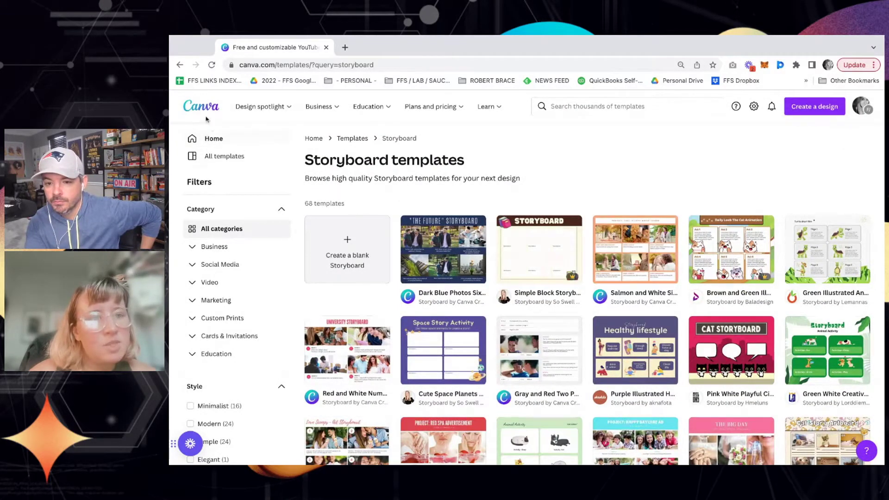
{"action": "scroll", "coordinate": [201, 230], "scroll_direction": "down", "scroll_amount": 1}
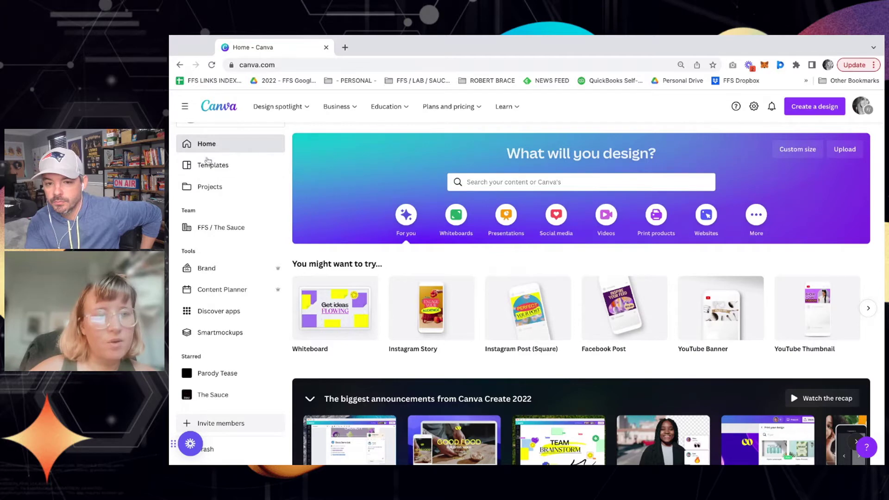
{"action": "left_click", "coordinate": [207, 186]}
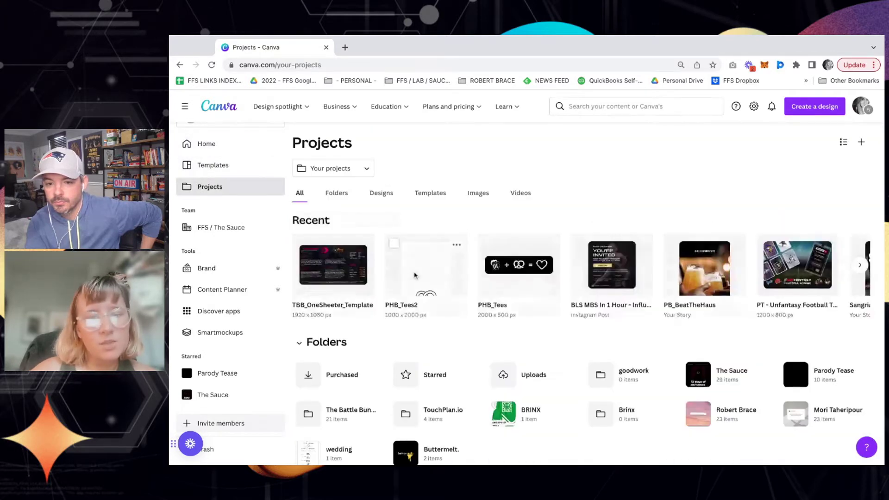
{"action": "scroll", "coordinate": [414, 274], "scroll_direction": "down", "scroll_amount": 1}
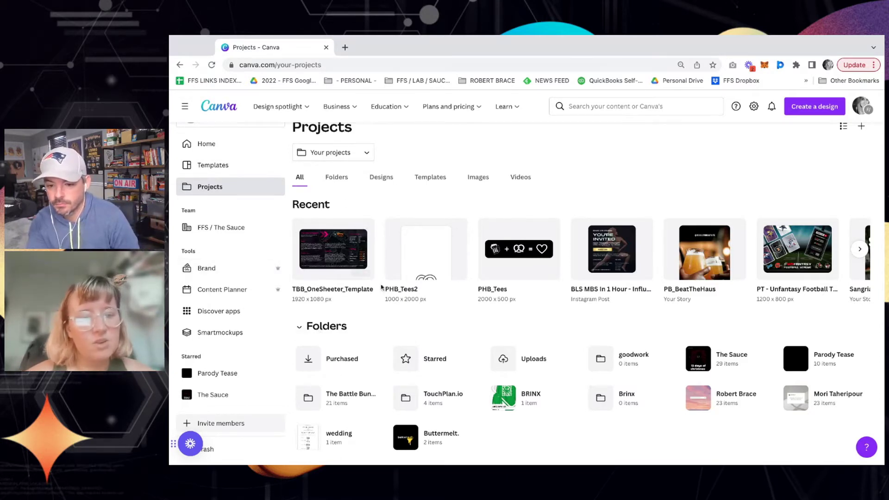
- Open the FFS / The Sauce team page and look through the team's shared designs
{"action": "left_click", "coordinate": [214, 230]}
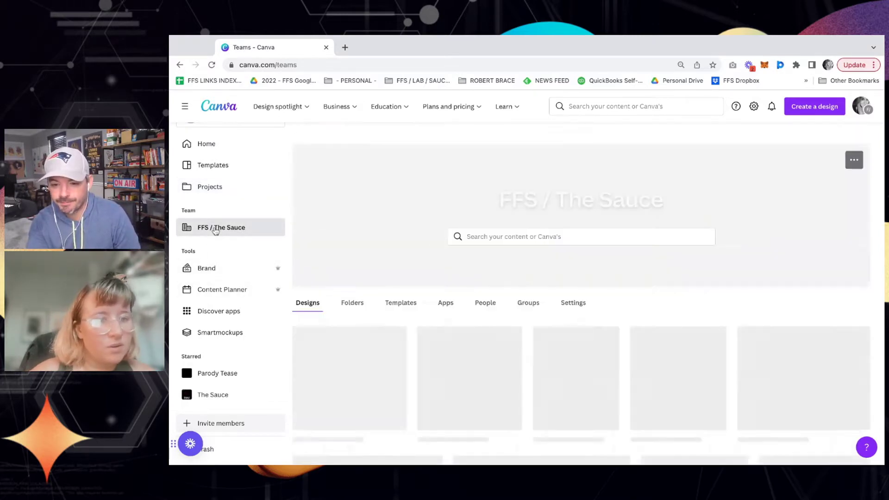
{"action": "scroll", "coordinate": [452, 308], "scroll_direction": "down", "scroll_amount": 3}
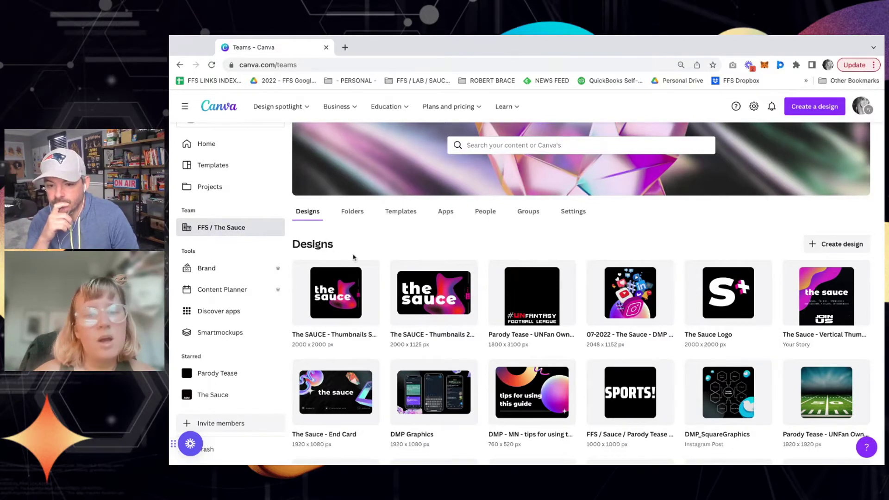
{"action": "scroll", "coordinate": [353, 258], "scroll_direction": "down", "scroll_amount": 5}
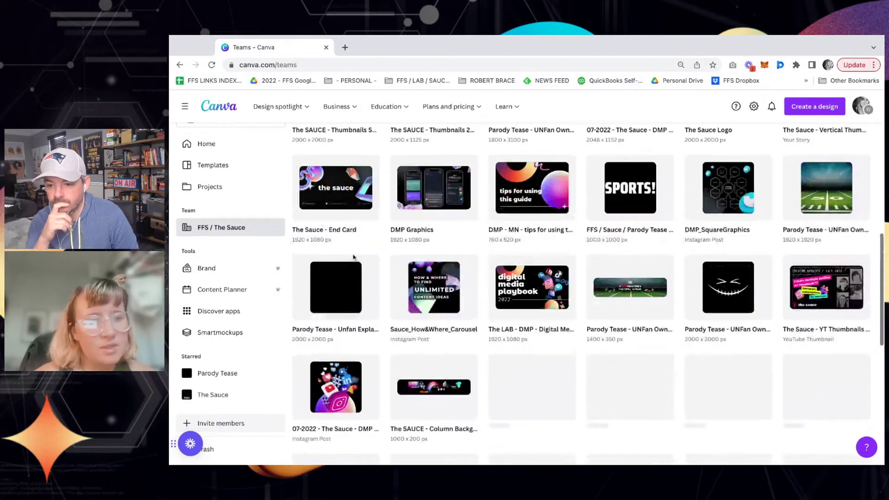
{"action": "scroll", "coordinate": [353, 257], "scroll_direction": "down", "scroll_amount": 5}
{"action": "scroll", "coordinate": [396, 371], "scroll_direction": "up", "scroll_amount": 15}
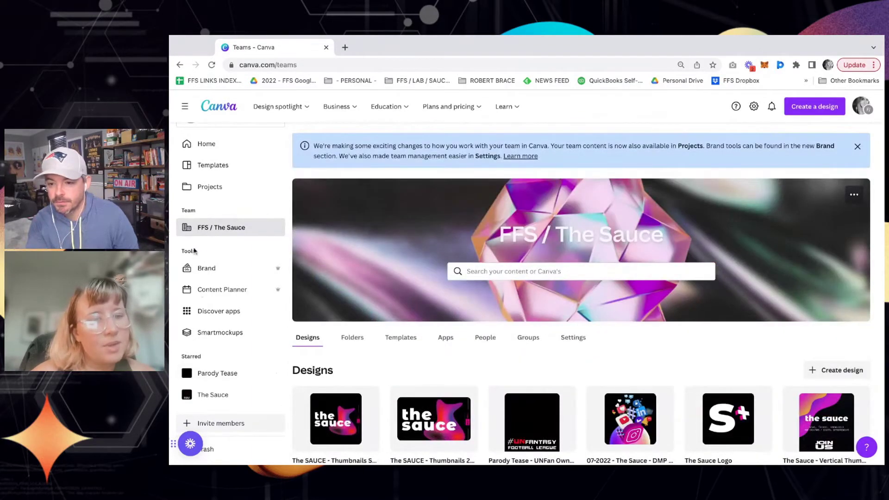
- Open the Content Planner, look over the September 2022 calendar and view the new post form for September 28 without creating a post
{"action": "left_click", "coordinate": [208, 291]}
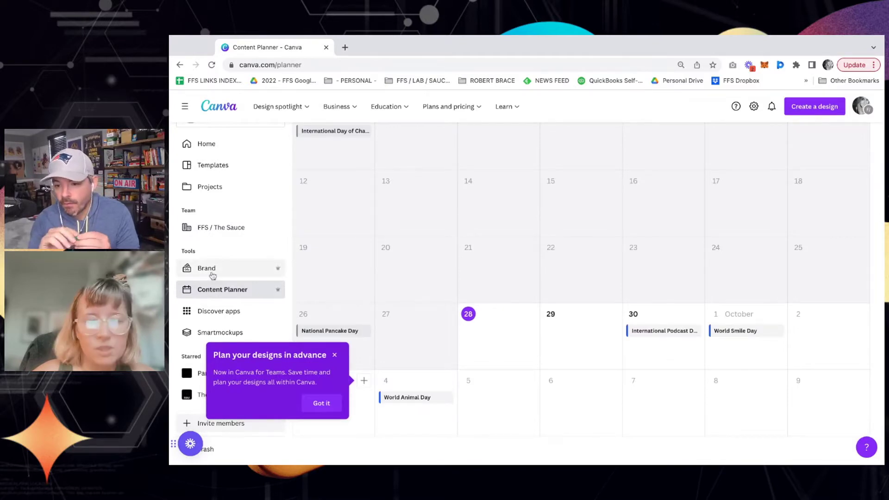
{"action": "left_click", "coordinate": [321, 403]}
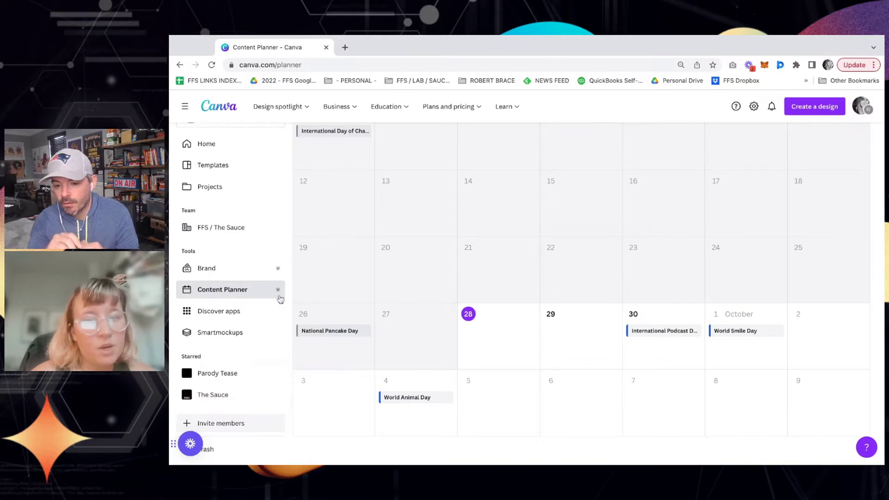
{"action": "scroll", "coordinate": [423, 360], "scroll_direction": "up", "scroll_amount": 3}
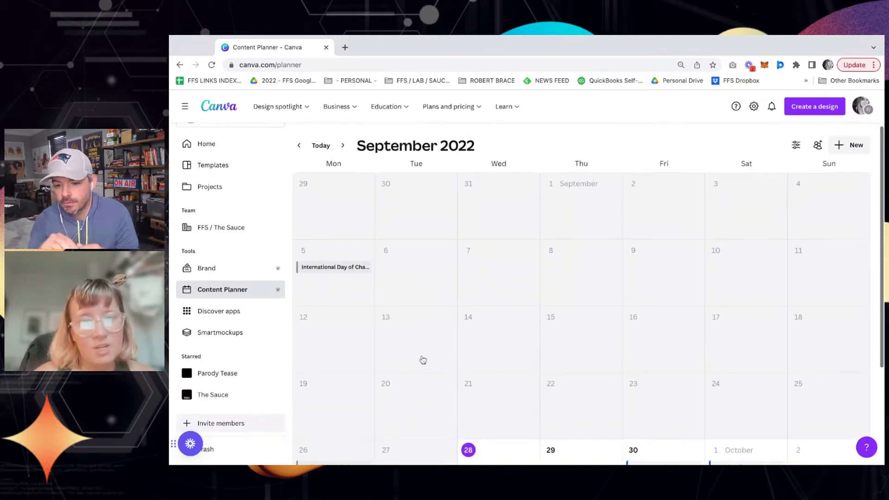
{"action": "scroll", "coordinate": [420, 359], "scroll_direction": "down", "scroll_amount": 3}
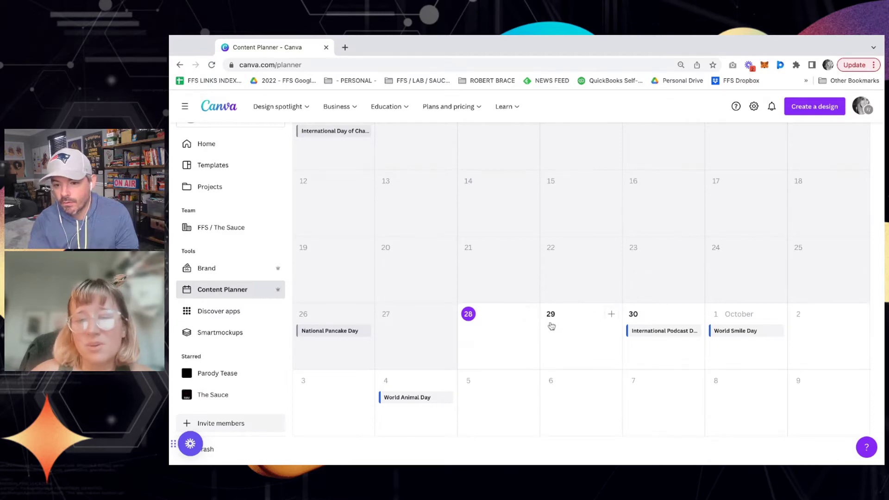
{"action": "left_click", "coordinate": [527, 317]}
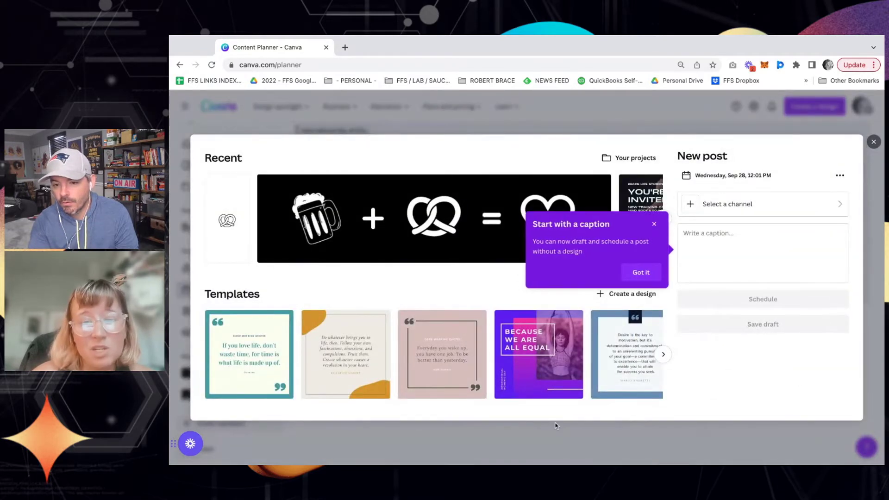
{"action": "key", "text": "Escape"}
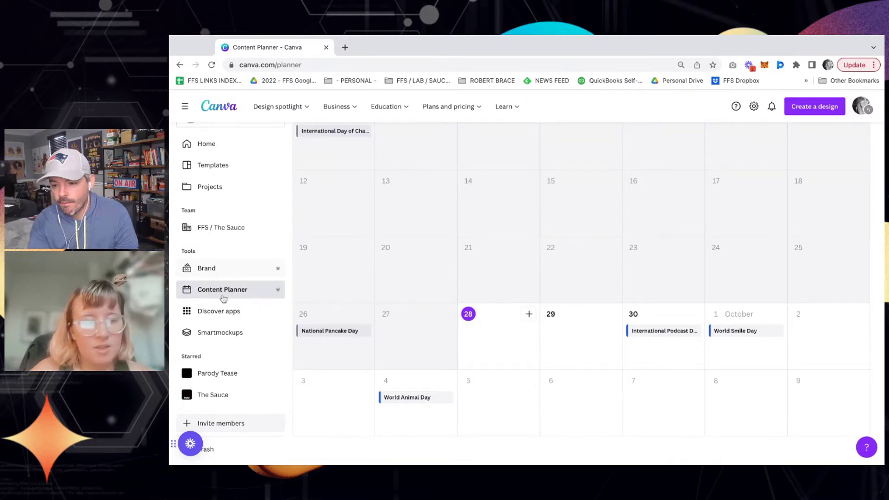
- Open Discover apps and look through the new, popular and media import apps
{"action": "left_click", "coordinate": [214, 309]}
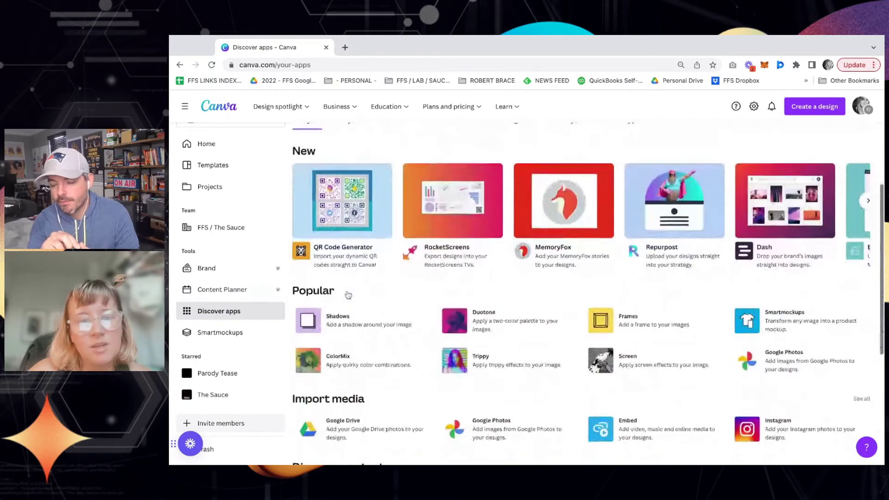
{"action": "scroll", "coordinate": [348, 295], "scroll_direction": "down", "scroll_amount": 2}
{"action": "scroll", "coordinate": [348, 295], "scroll_direction": "up", "scroll_amount": 5}
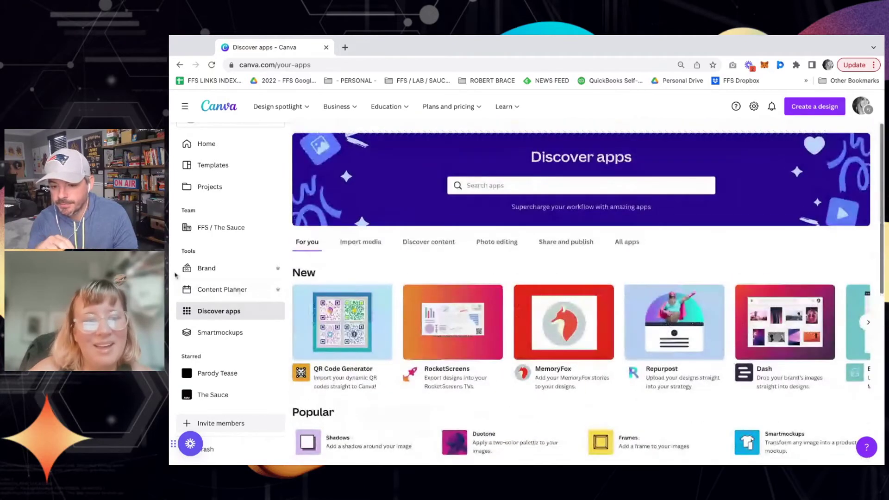
- Return to the Content Planner and view the suggested templates for International Podcast Day, World Smile Day and World Animal Day
{"action": "left_click", "coordinate": [222, 289]}
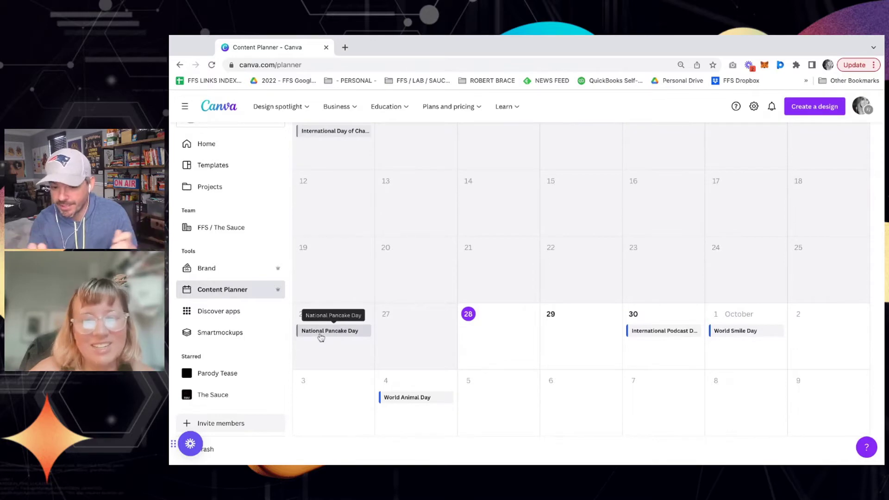
{"action": "left_click", "coordinate": [642, 332]}
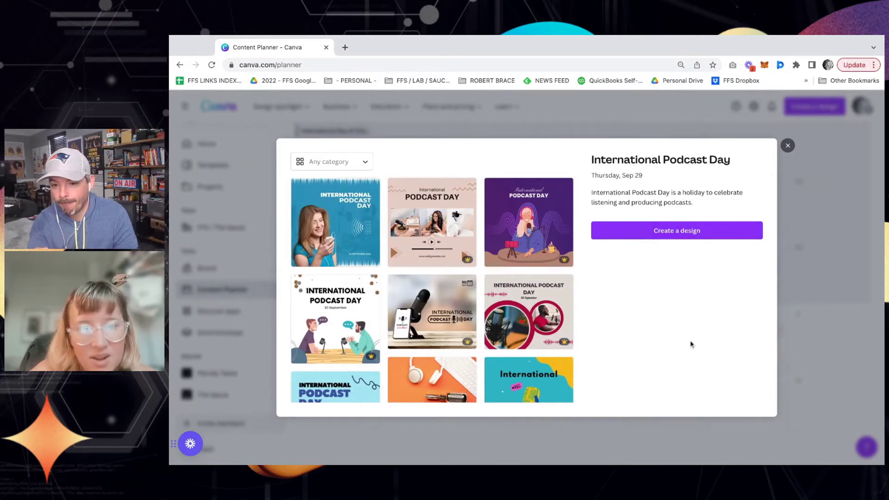
{"action": "left_click", "coordinate": [824, 367]}
{"action": "left_click", "coordinate": [739, 333]}
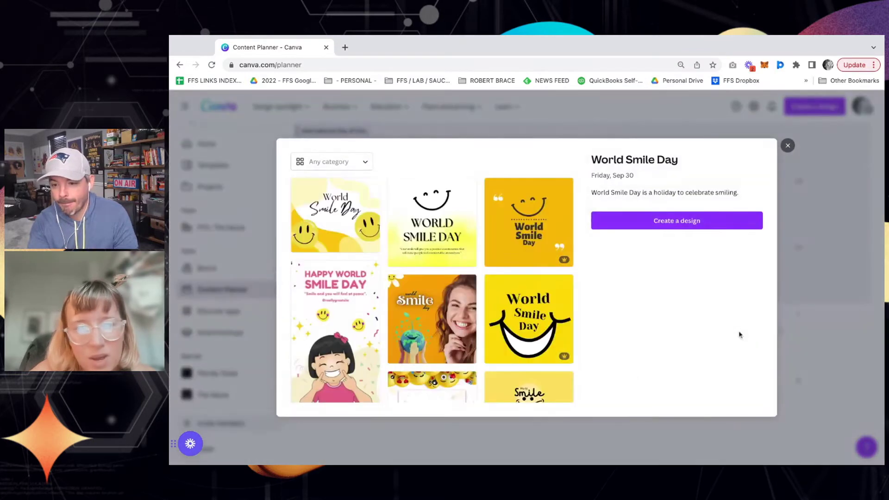
{"action": "left_click", "coordinate": [573, 451]}
{"action": "left_click", "coordinate": [407, 399]}
{"action": "scroll", "coordinate": [540, 275], "scroll_direction": "down", "scroll_amount": 1}
{"action": "scroll", "coordinate": [541, 276], "scroll_direction": "down", "scroll_amount": 10}
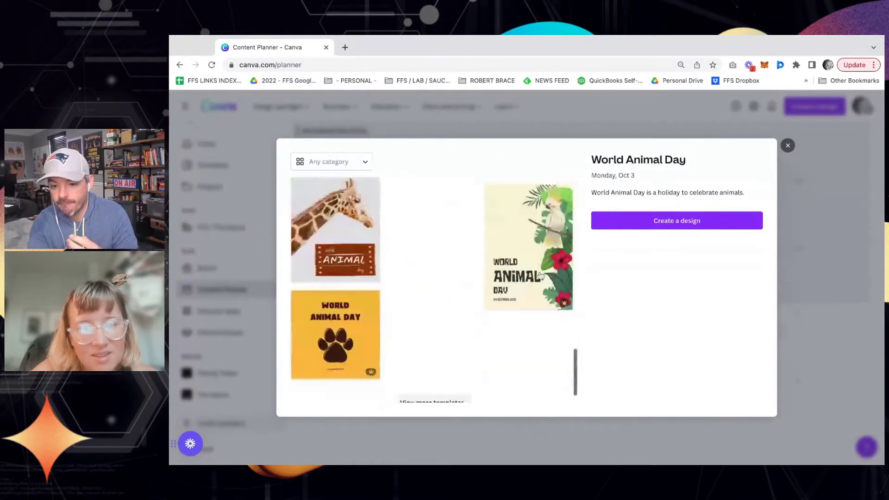
{"action": "left_click", "coordinate": [511, 430]}
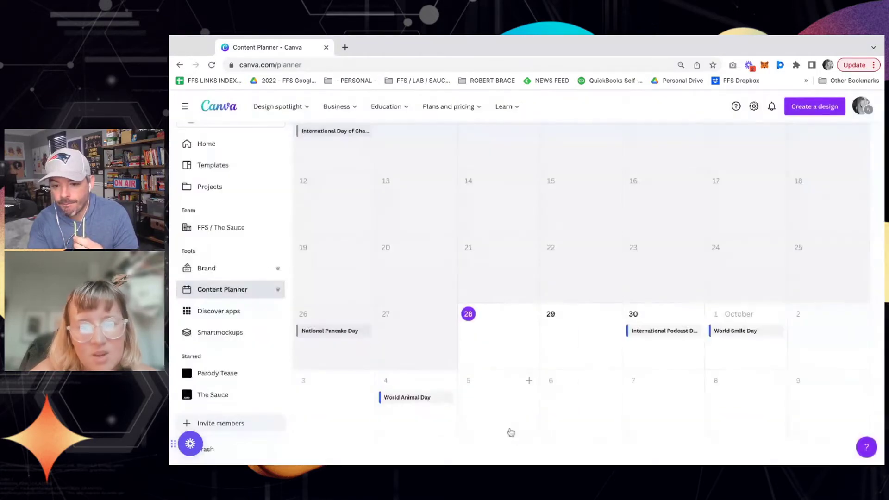
- View the channel choices and the Twitter connection page in the new post form for September 28, without creating a post
{"action": "left_click", "coordinate": [529, 318]}
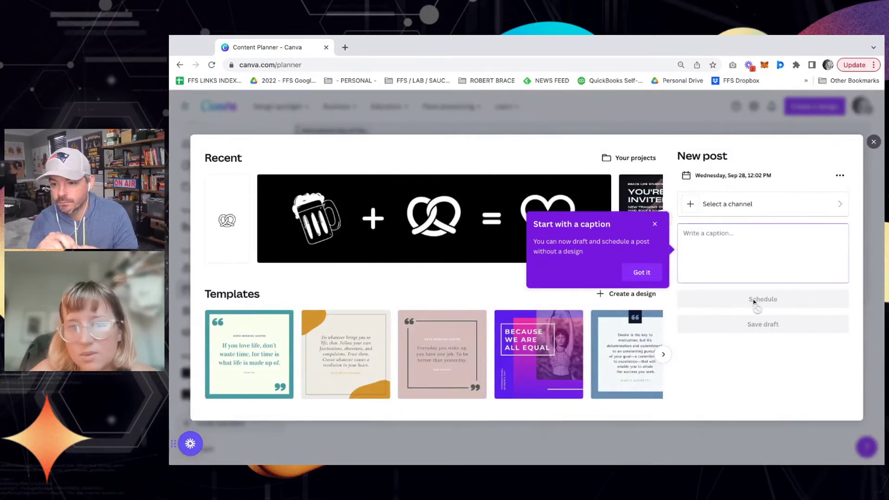
{"action": "left_click", "coordinate": [753, 204]}
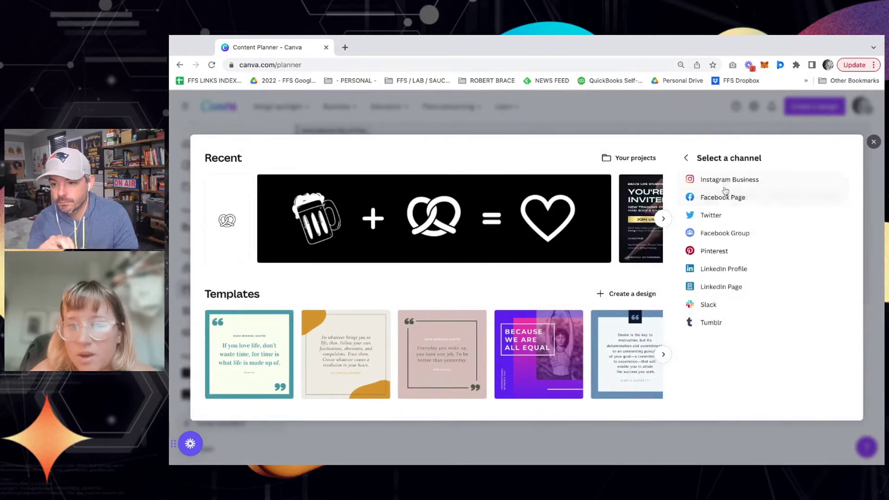
{"action": "left_click", "coordinate": [720, 215]}
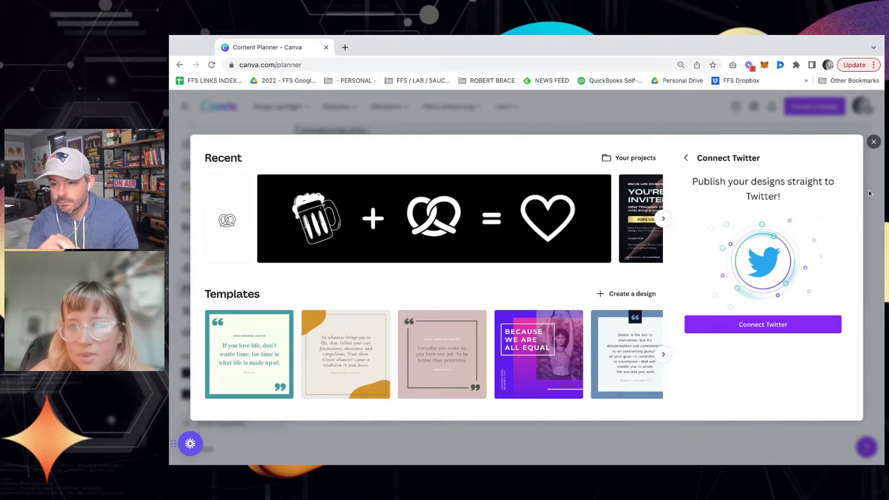
{"action": "left_click", "coordinate": [873, 142]}
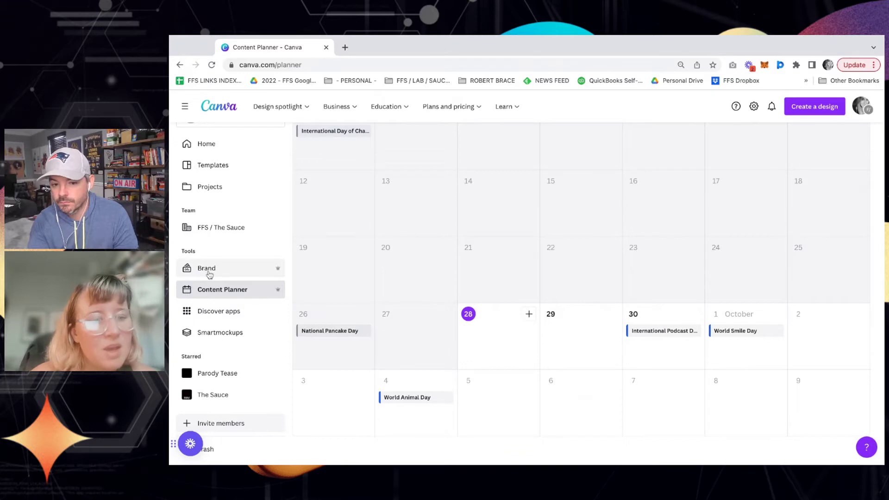
- Open the Brand page and look over the team's Brand Kits
{"action": "scroll", "coordinate": [209, 275], "scroll_direction": "up", "scroll_amount": 2}
{"action": "scroll", "coordinate": [208, 276], "scroll_direction": "down", "scroll_amount": 2}
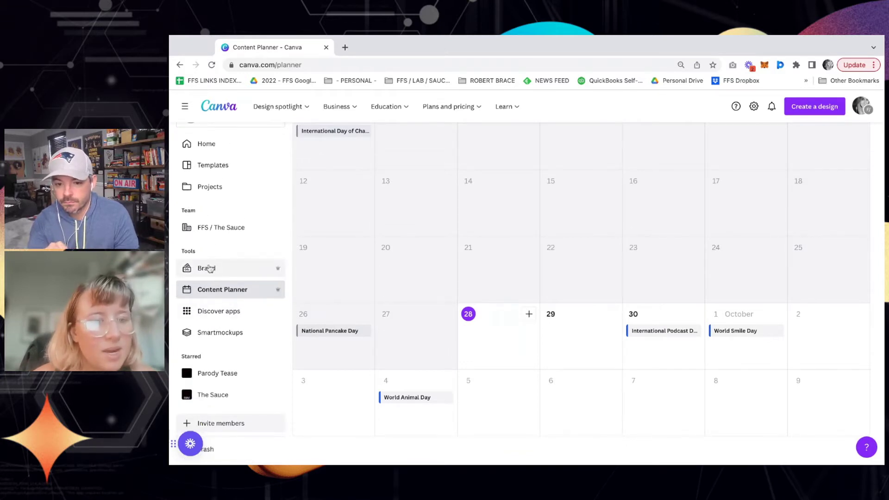
{"action": "left_click", "coordinate": [210, 268]}
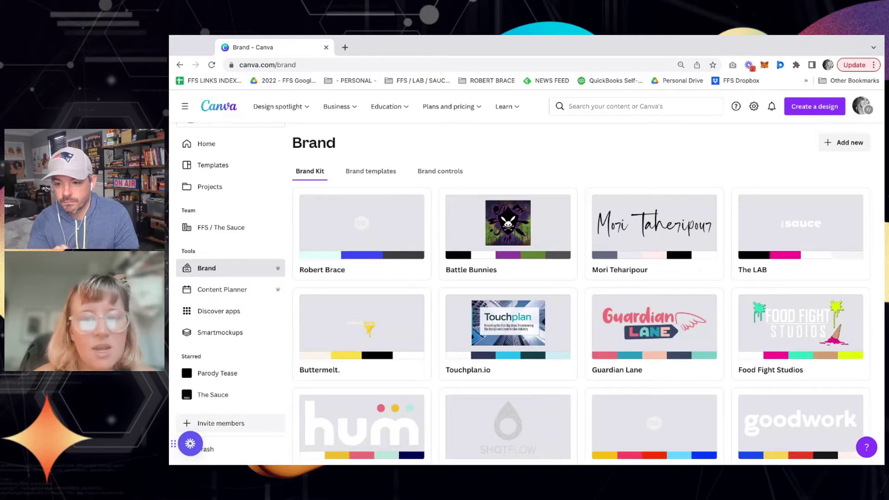
{"action": "scroll", "coordinate": [189, 268], "scroll_direction": "up", "scroll_amount": 1}
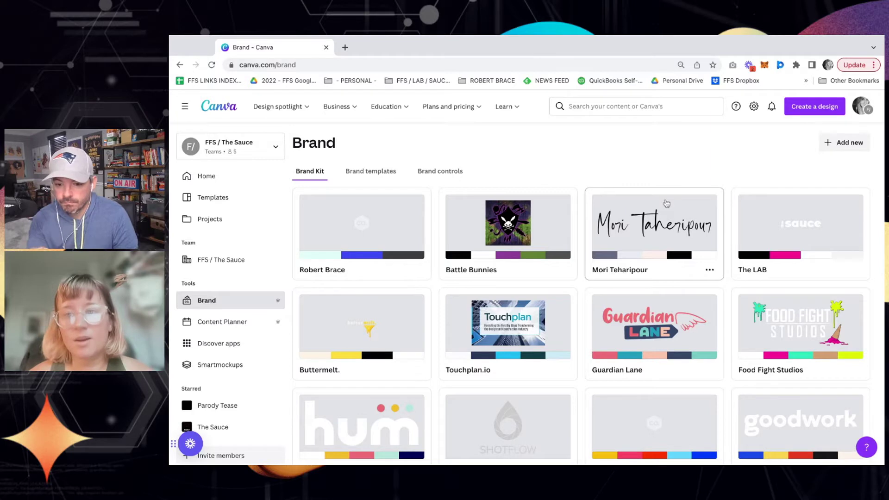
{"action": "left_click", "coordinate": [833, 149]}
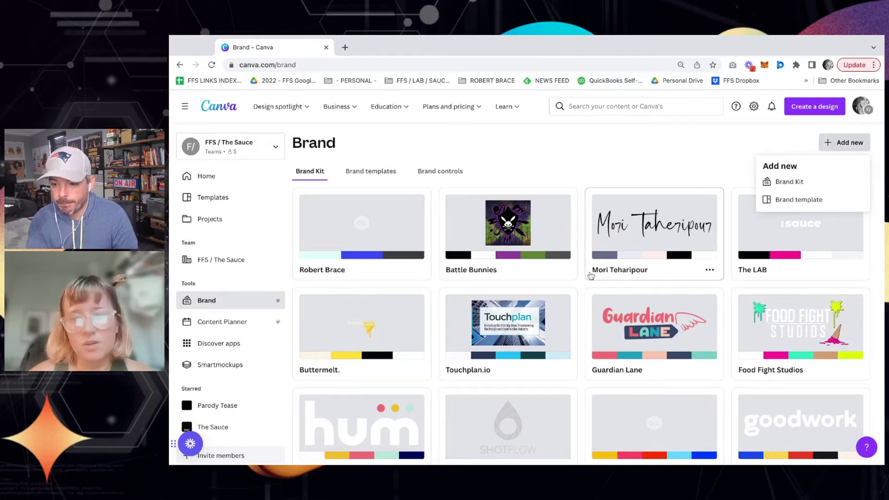
{"action": "scroll", "coordinate": [589, 276], "scroll_direction": "down", "scroll_amount": 1}
{"action": "scroll", "coordinate": [589, 276], "scroll_direction": "up", "scroll_amount": 1}
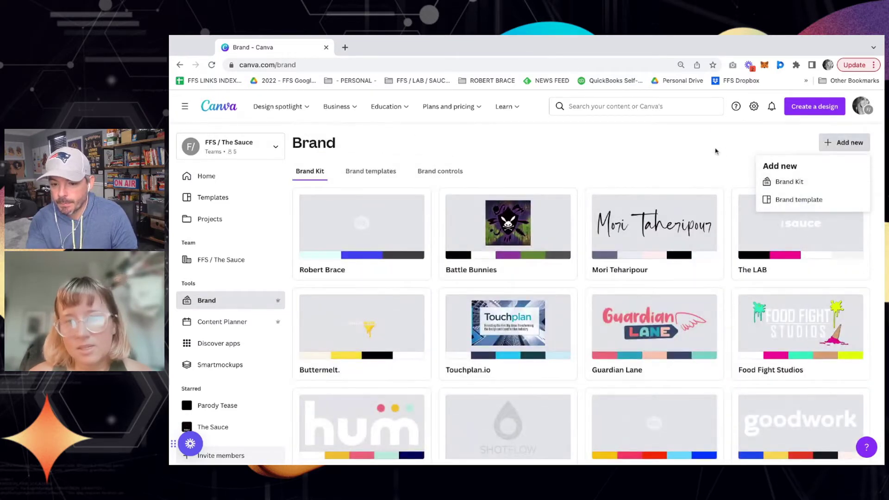
{"action": "left_click", "coordinate": [834, 148]}
{"action": "left_click", "coordinate": [841, 147]}
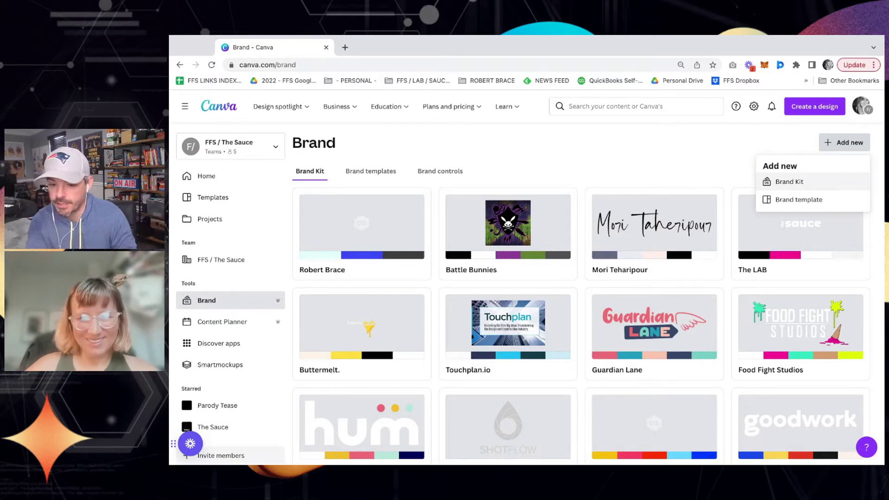
{"action": "left_click", "coordinate": [785, 185]}
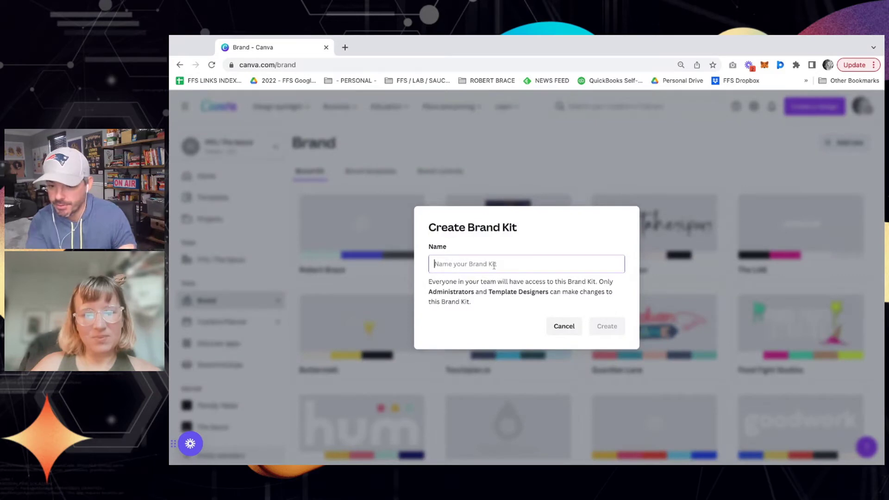
{"action": "left_click", "coordinate": [564, 326]}
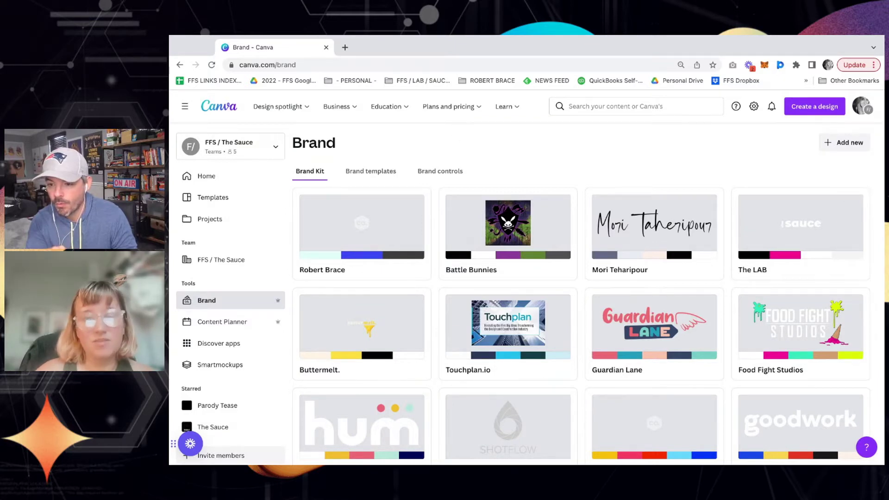
- Create a Brand Kit named UnFantasy Football League and look over its logo, color and font sections
{"action": "left_click", "coordinate": [833, 143]}
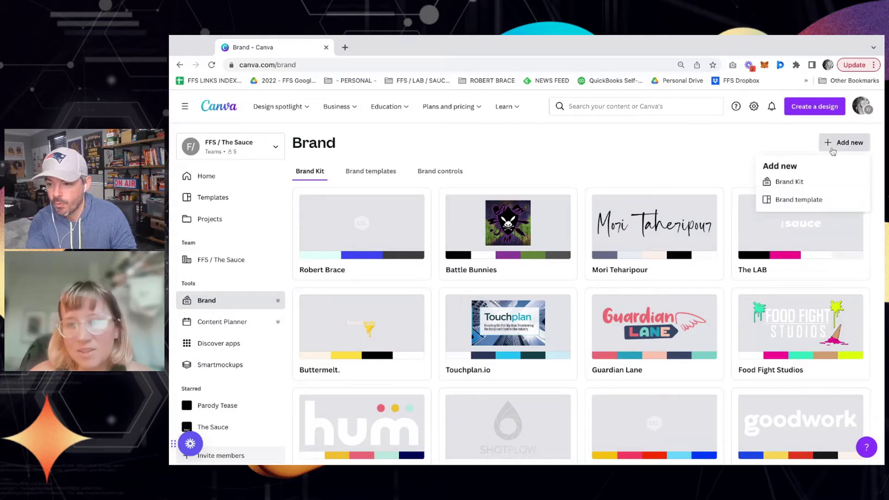
{"action": "left_click", "coordinate": [788, 182]}
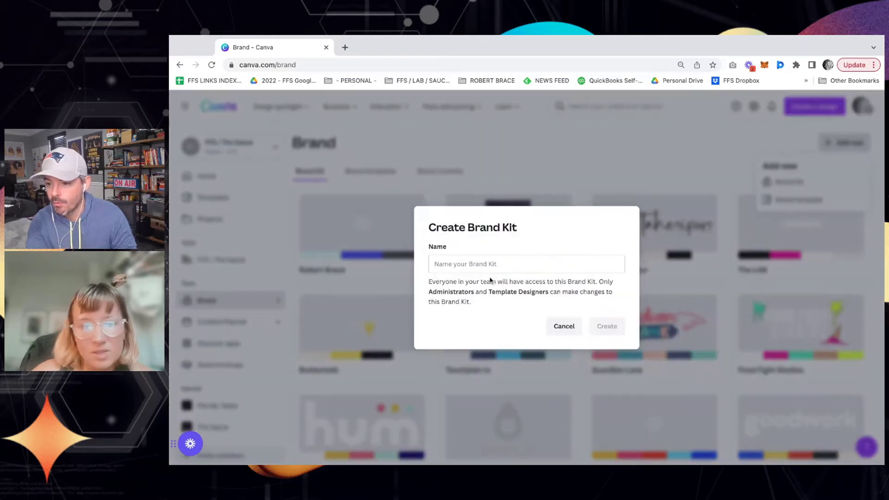
{"action": "type", "text": "Urfantasy"}
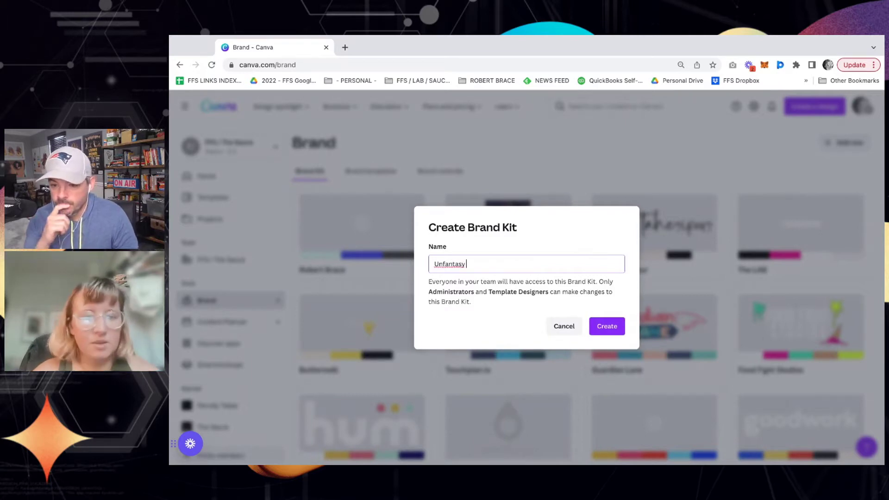
{"action": "type", "text": " Football League"}
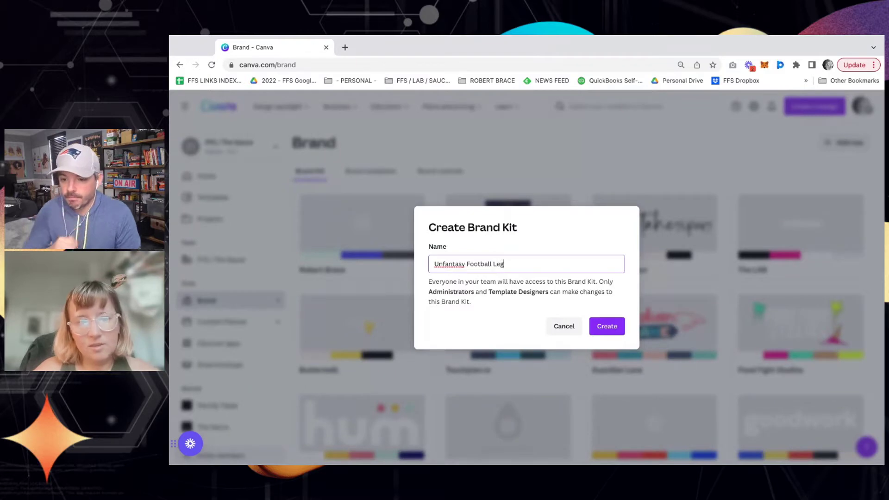
{"action": "left_click", "coordinate": [445, 265]}
{"action": "key", "text": "BackSpace"}
{"action": "type", "text": "F"}
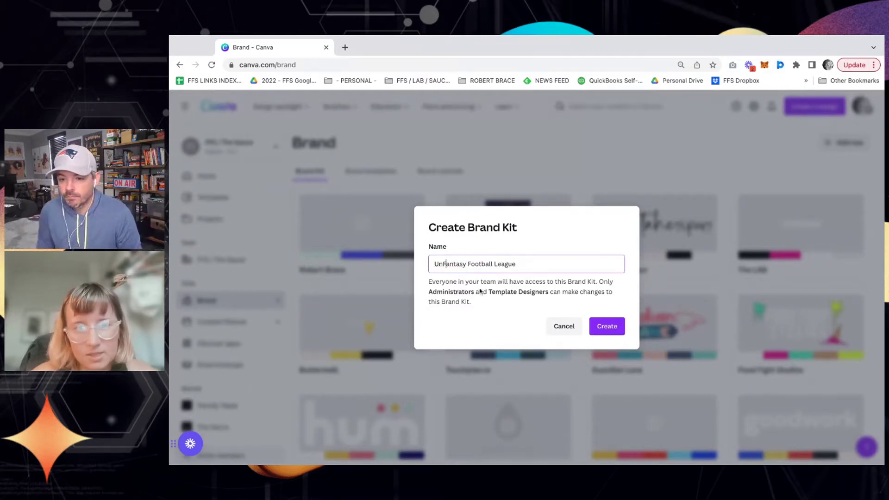
{"action": "left_click", "coordinate": [605, 326]}
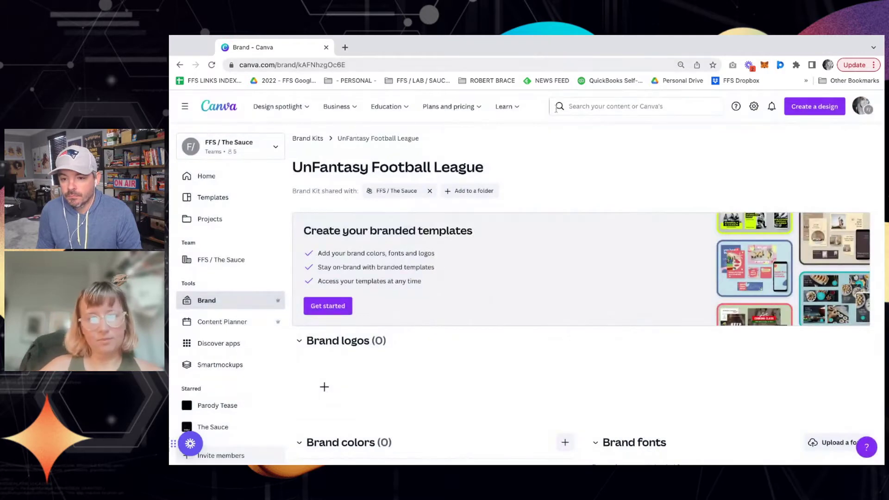
{"action": "scroll", "coordinate": [462, 277], "scroll_direction": "down", "scroll_amount": 1}
{"action": "scroll", "coordinate": [463, 276], "scroll_direction": "up", "scroll_amount": 1}
{"action": "scroll", "coordinate": [463, 277], "scroll_direction": "down", "scroll_amount": 3}
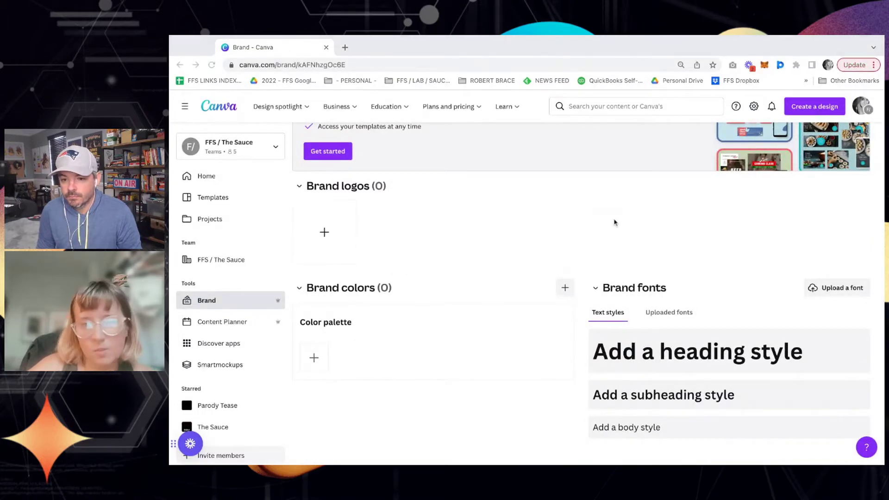
- Open canva.com in a new browser tab and search the team's projects for "unfan"
{"action": "left_click", "coordinate": [345, 47]}
{"action": "type", "text": "canva.com"}
{"action": "key", "text": "Return"}
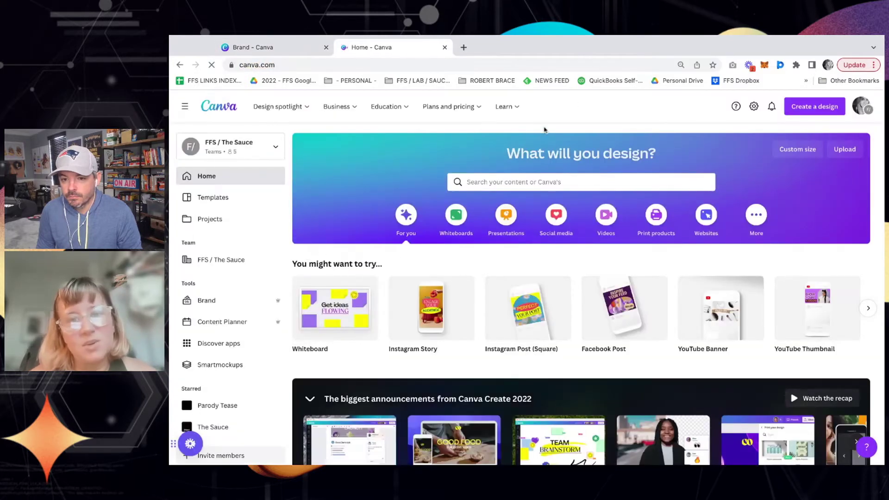
{"action": "left_click", "coordinate": [486, 181]}
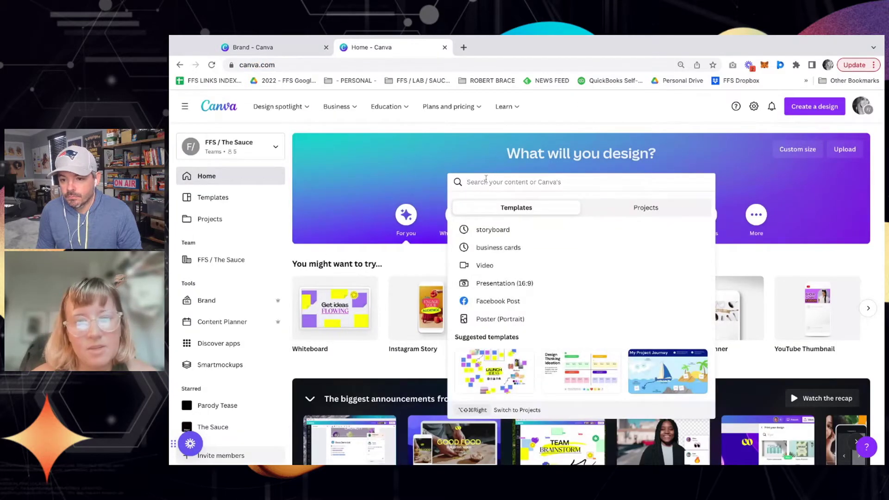
{"action": "left_click", "coordinate": [599, 208]}
{"action": "type", "text": "unfan"}
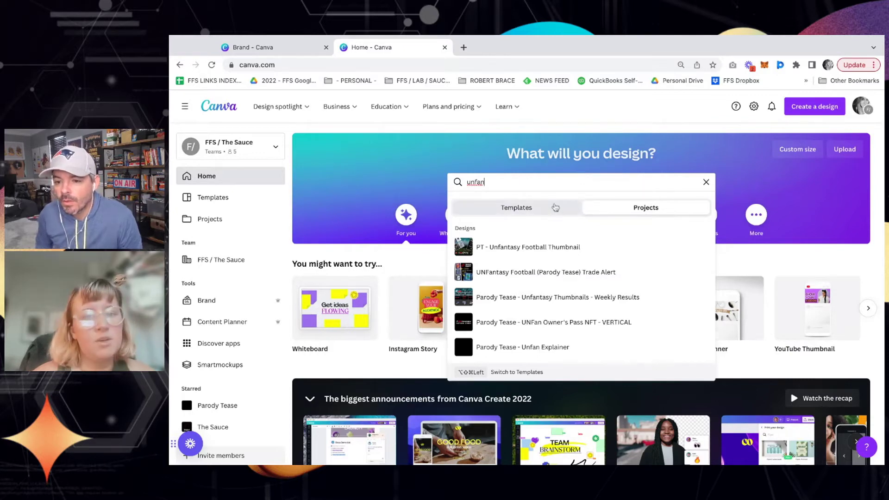
{"action": "left_click", "coordinate": [512, 210]}
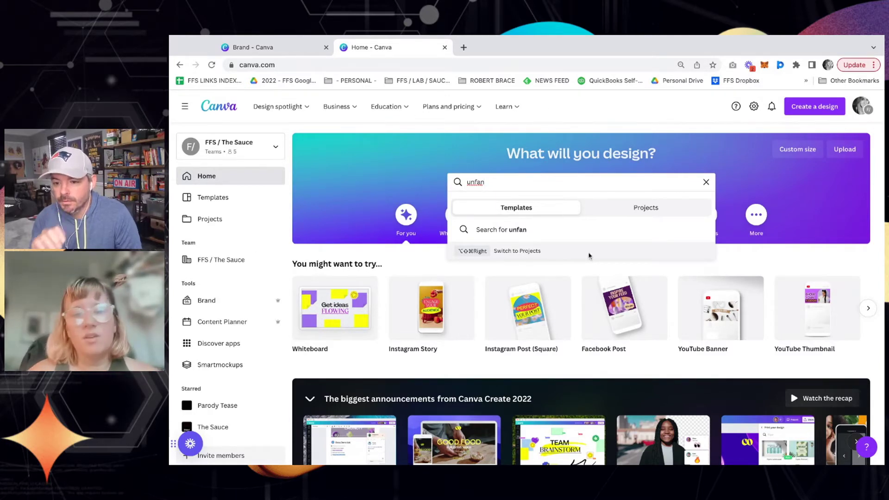
{"action": "left_click", "coordinate": [600, 211]}
{"action": "key", "text": "Return"}
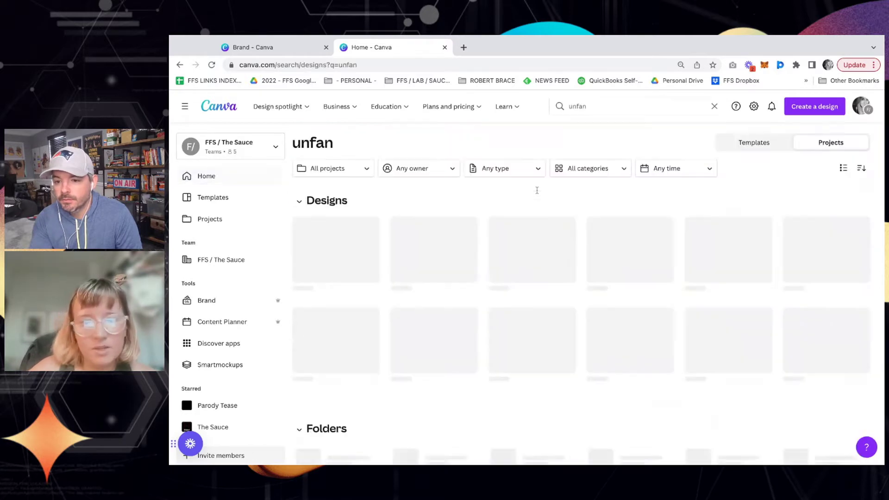
- Look through the "unfan" search results and open the PT - Unfantasy Football Thumbnail design
{"action": "scroll", "coordinate": [419, 213], "scroll_direction": "down", "scroll_amount": 1}
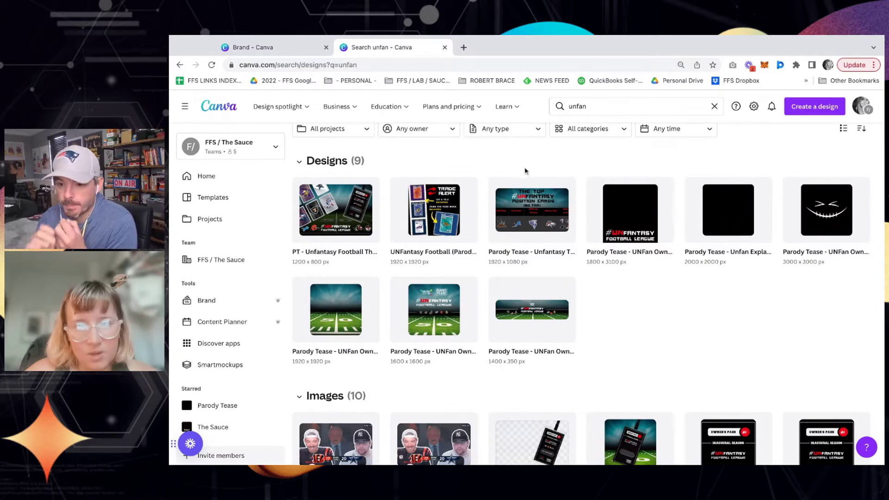
{"action": "scroll", "coordinate": [524, 171], "scroll_direction": "up", "scroll_amount": 1}
{"action": "scroll", "coordinate": [520, 173], "scroll_direction": "down", "scroll_amount": 2}
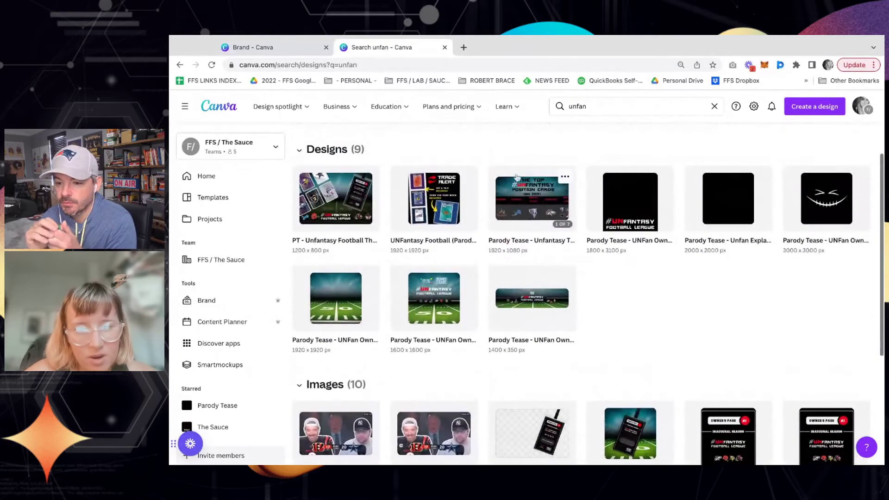
{"action": "left_click", "coordinate": [338, 206]}
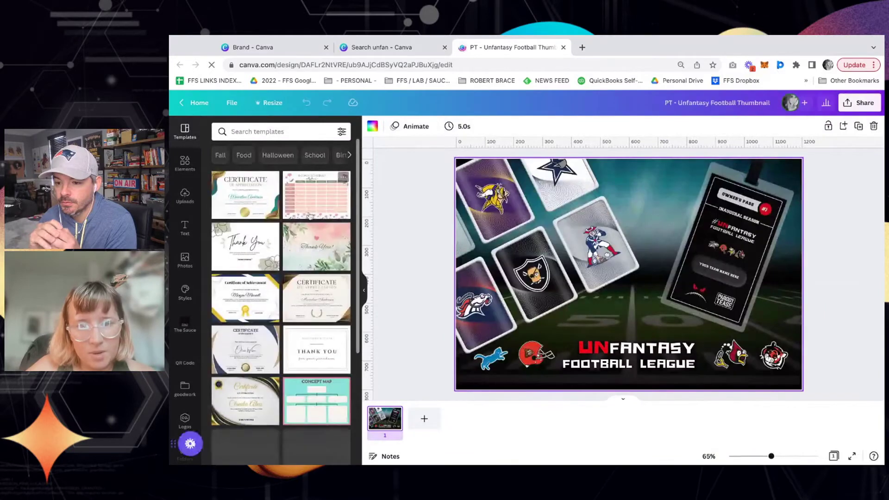
- Copy the #UNFANTASY FOOTBALL LEAGUE text group from page 1 onto a new blank second page
{"action": "left_click", "coordinate": [577, 366]}
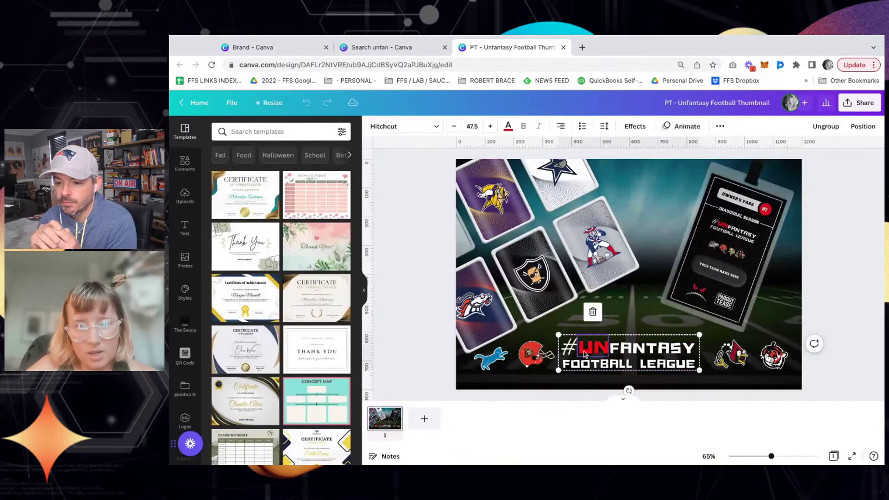
{"action": "left_click", "coordinate": [424, 419]}
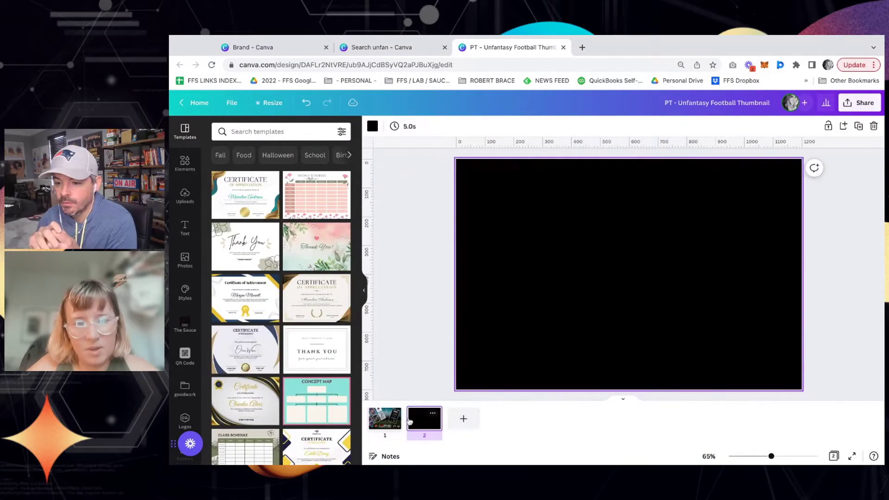
{"action": "left_click", "coordinate": [377, 423]}
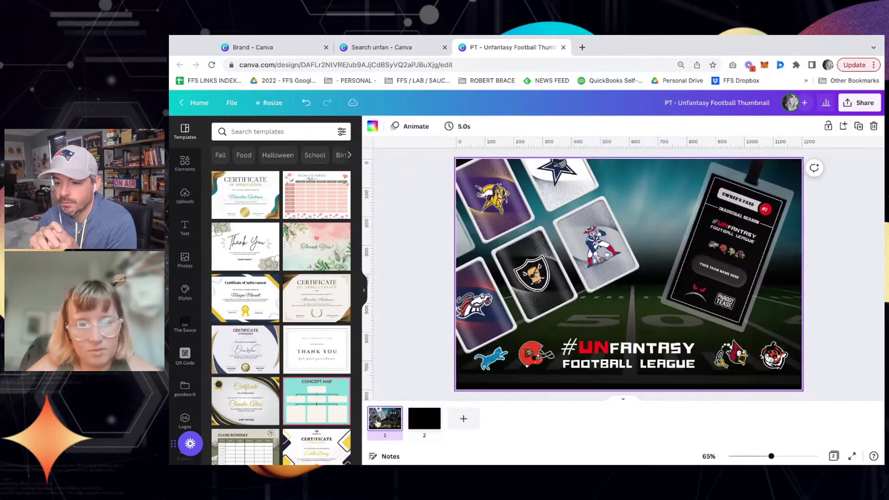
{"action": "left_click", "coordinate": [419, 423]}
{"action": "key", "text": "ctrl+v"}
- Enlarge the pasted logo text to nearly the page width, at a 92.6 font size for FANTASY, and center it on page 2
{"action": "left_click_drag", "start_coordinate": [555, 333], "coordinate": [367, 282]}
{"action": "left_click_drag", "start_coordinate": [416, 373], "coordinate": [518, 313]}
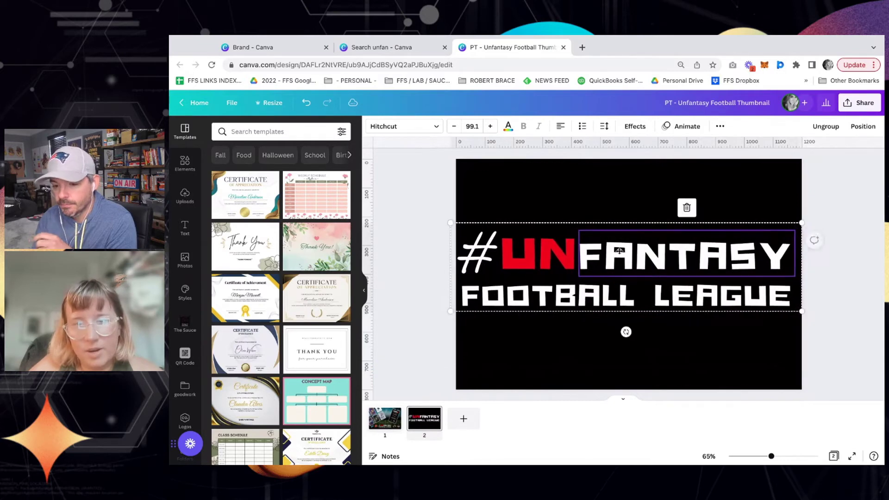
{"action": "left_click_drag", "start_coordinate": [801, 311], "coordinate": [785, 311]}
{"action": "left_click_drag", "start_coordinate": [655, 273], "coordinate": [655, 272]}
{"action": "left_click", "coordinate": [670, 189]}
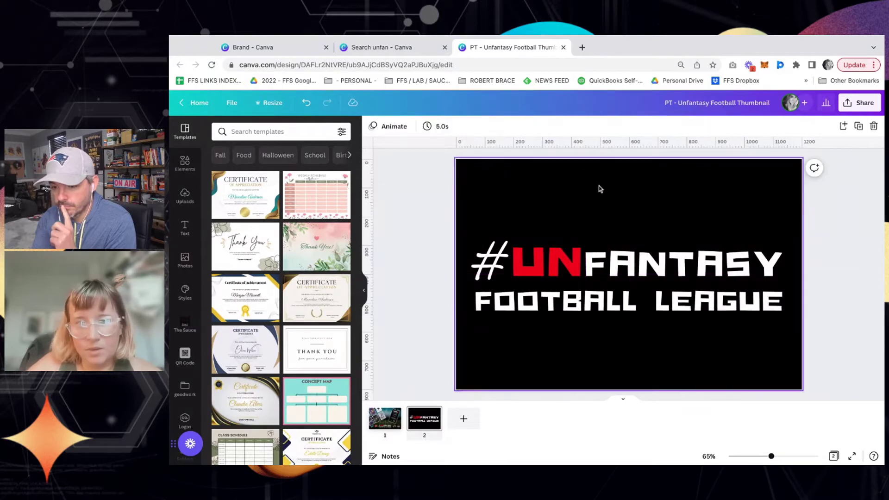
{"action": "left_click", "coordinate": [437, 195]}
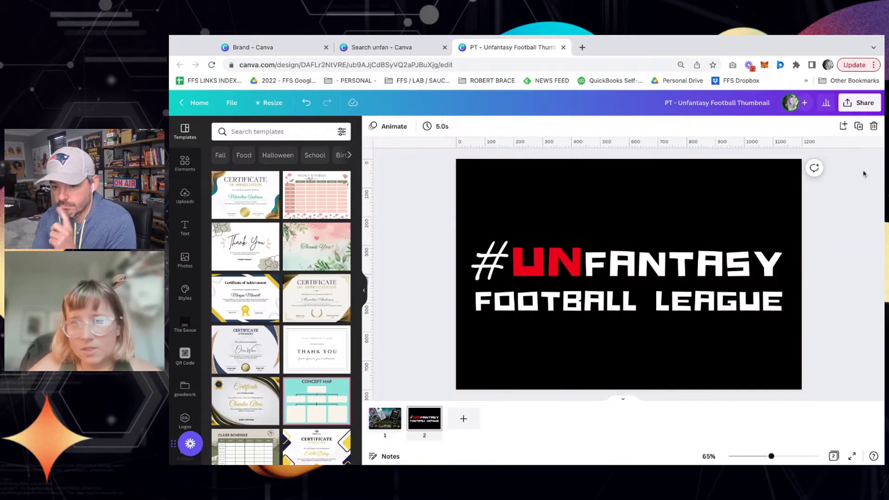
- Open the design's download options and keep PNG as the file type
{"action": "left_click", "coordinate": [854, 106]}
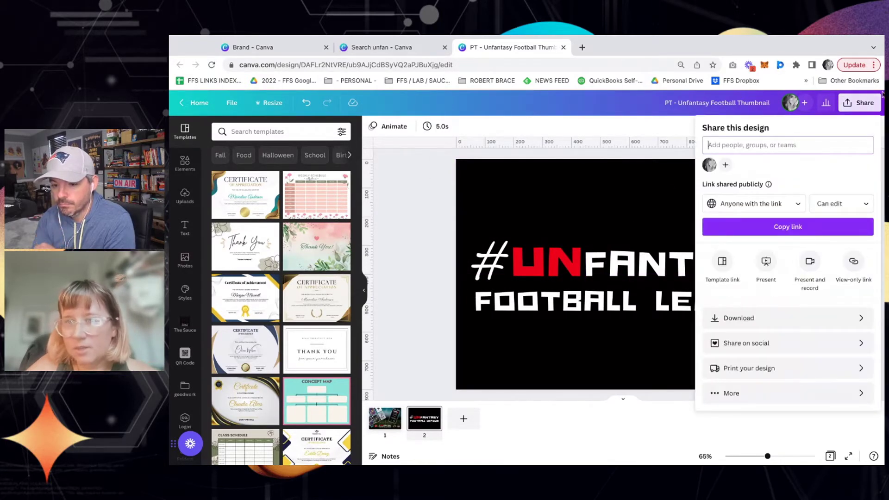
{"action": "left_click", "coordinate": [861, 104]}
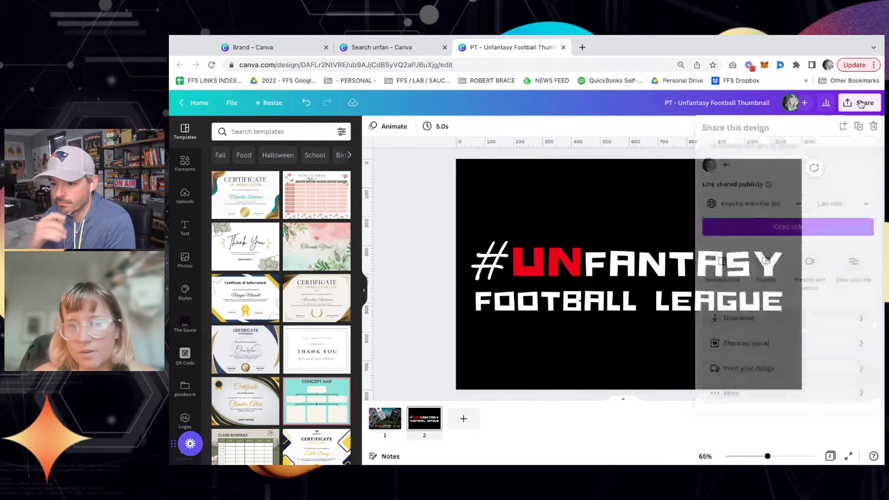
{"action": "left_click", "coordinate": [738, 318]}
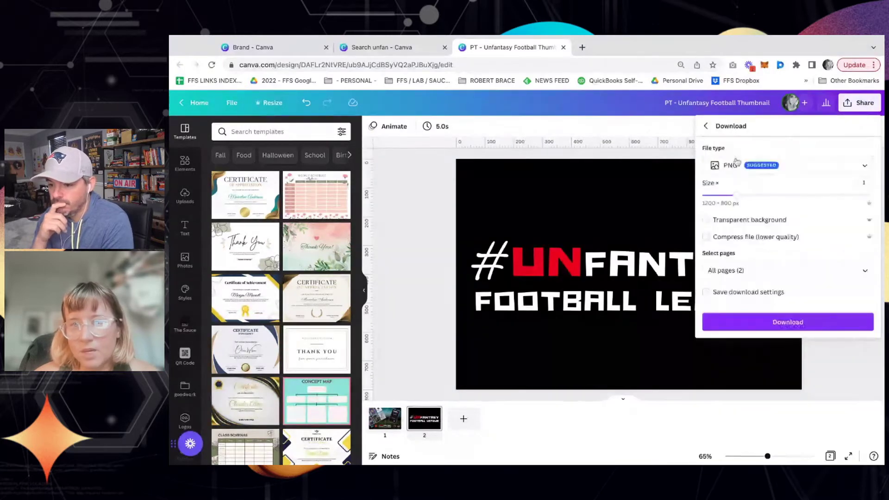
{"action": "left_click", "coordinate": [763, 165]}
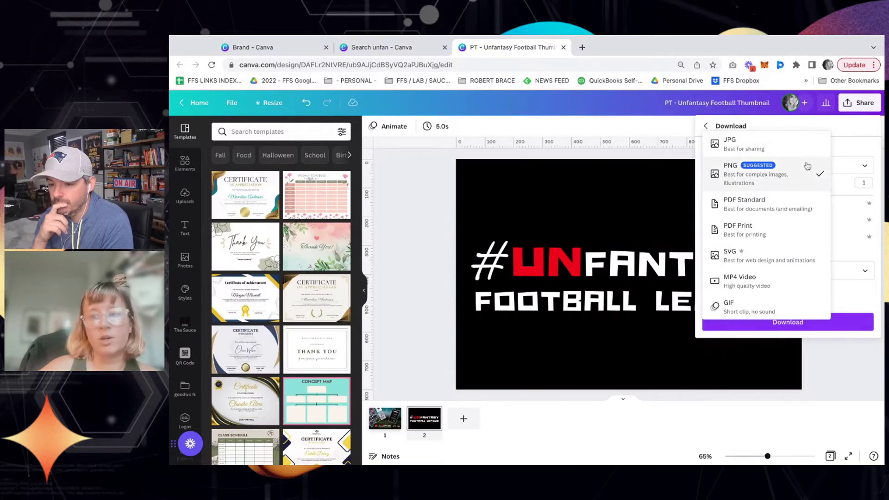
{"action": "left_click", "coordinate": [770, 182]}
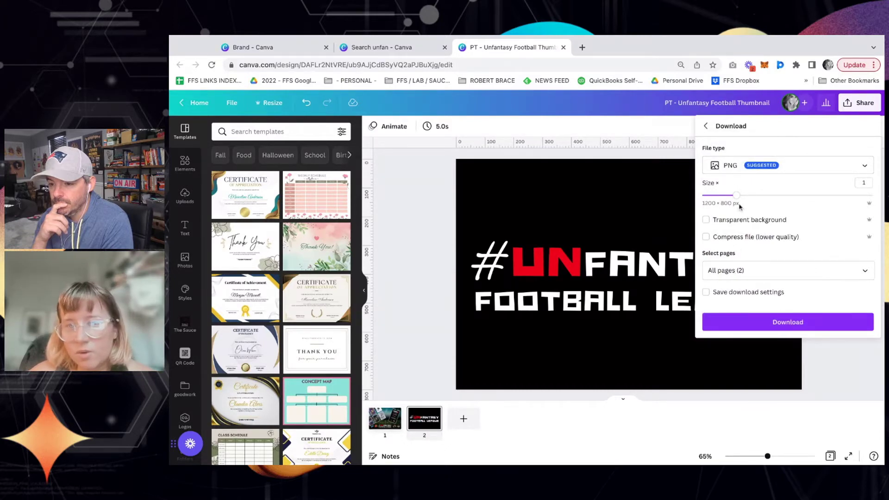
- Try the download size multiplier at 3 and 0.5, and set it to 1.5 for an 1800 × 1200 px image
{"action": "left_click_drag", "start_coordinate": [736, 194], "coordinate": [769, 194]}
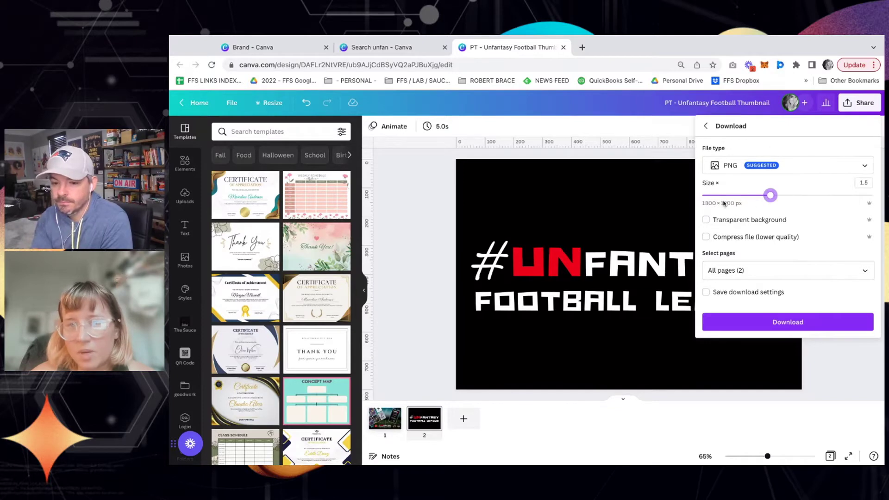
{"action": "key", "text": "Right"}
{"action": "key", "text": "Right"}
{"action": "key", "text": "Right"}
{"action": "key", "text": "Right"}
{"action": "key", "text": "Right"}
{"action": "key", "text": "Right"}
{"action": "key", "text": "Right"}
{"action": "key", "text": "Right"}
{"action": "key", "text": "Right"}
{"action": "key", "text": "Right"}
{"action": "key", "text": "Right"}
{"action": "key", "text": "Right"}
{"action": "key", "text": "Right"}
{"action": "key", "text": "Right"}
{"action": "key", "text": "Right"}
{"action": "left_click_drag", "start_coordinate": [772, 198], "coordinate": [872, 195]}
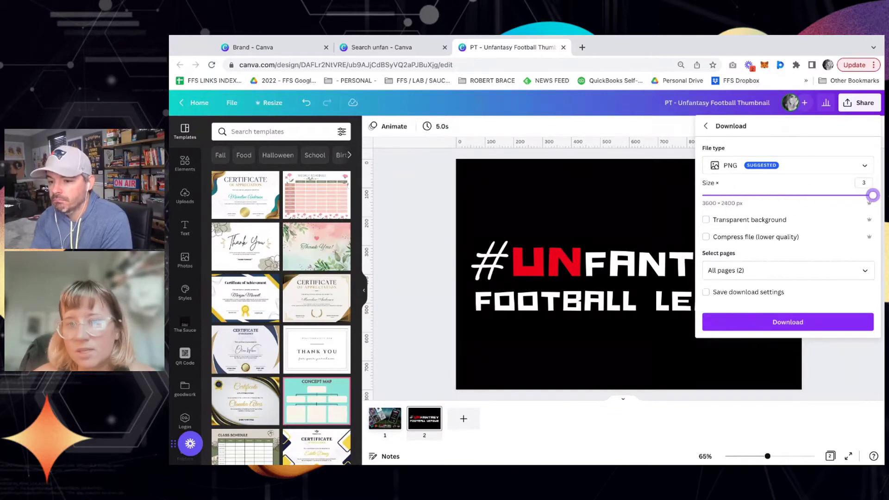
{"action": "left_click_drag", "start_coordinate": [873, 195], "coordinate": [702, 195]}
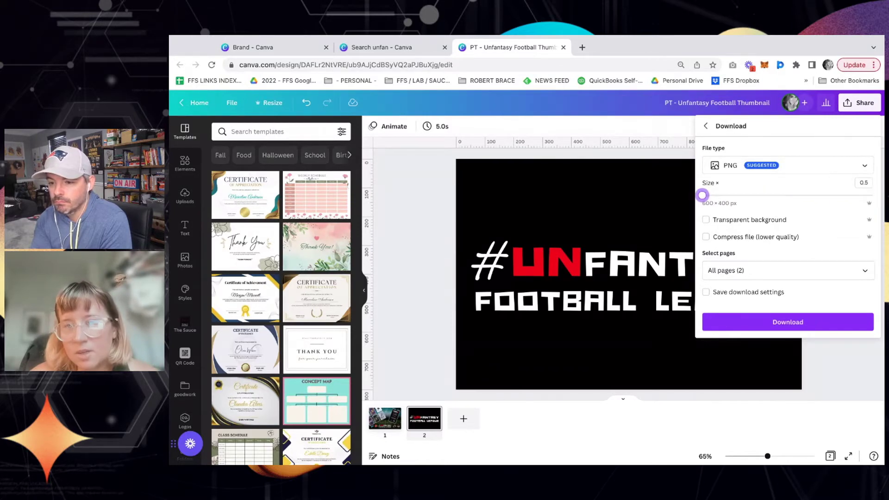
{"action": "left_click_drag", "start_coordinate": [702, 195], "coordinate": [770, 195]}
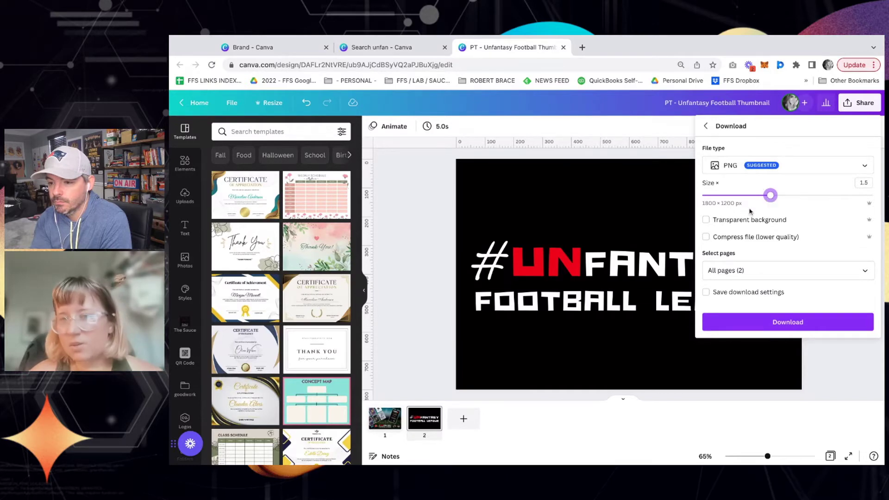
- Turn on the transparent background and restrict the download to page 2 only
{"action": "left_click", "coordinate": [718, 221]}
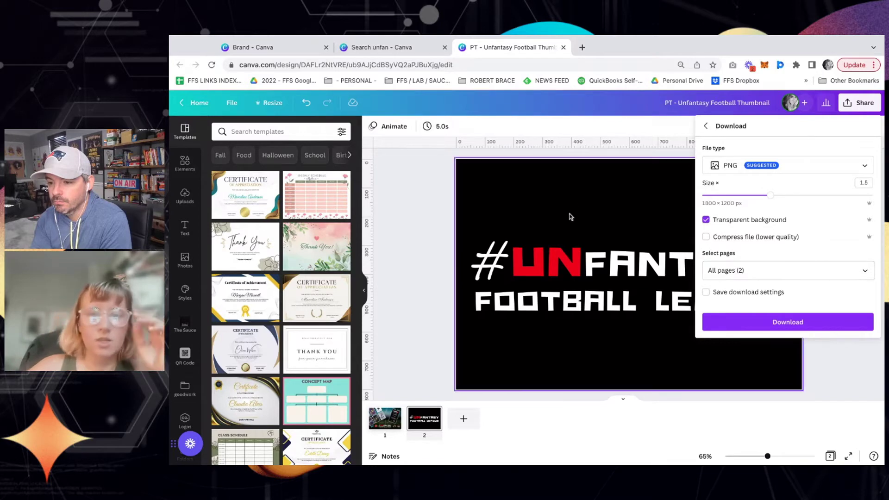
{"action": "left_click", "coordinate": [740, 270]}
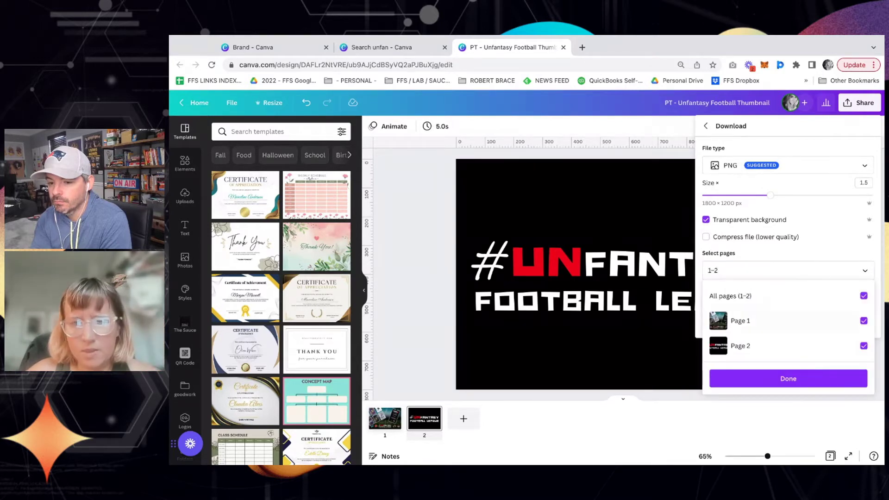
{"action": "left_click", "coordinate": [842, 277]}
{"action": "left_click", "coordinate": [843, 277]}
{"action": "left_click", "coordinate": [863, 295]}
{"action": "left_click", "coordinate": [864, 295]}
{"action": "left_click", "coordinate": [863, 297]}
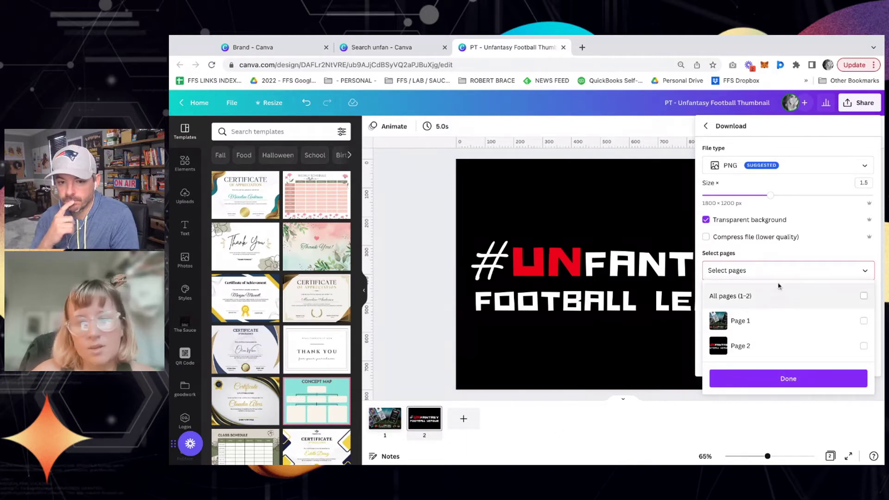
{"action": "left_click", "coordinate": [795, 345]}
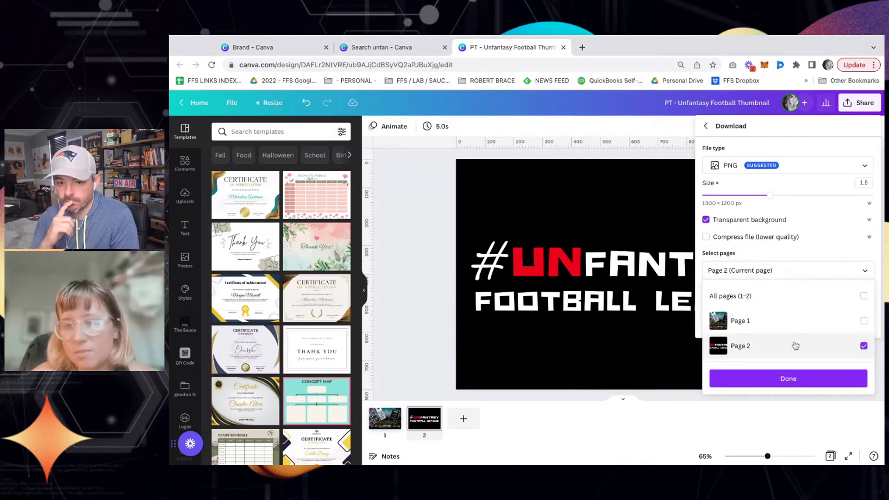
{"action": "left_click", "coordinate": [787, 378]}
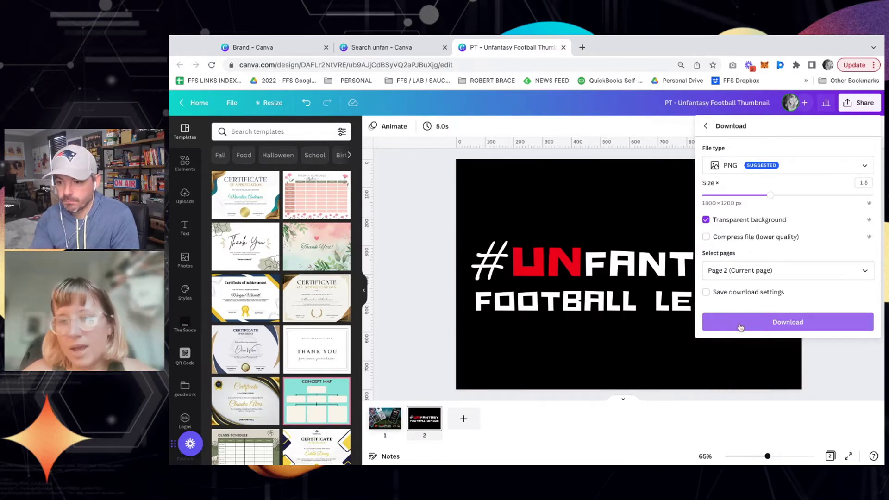
- Review the page selection and download page 2 as a PNG
{"action": "left_click", "coordinate": [729, 271]}
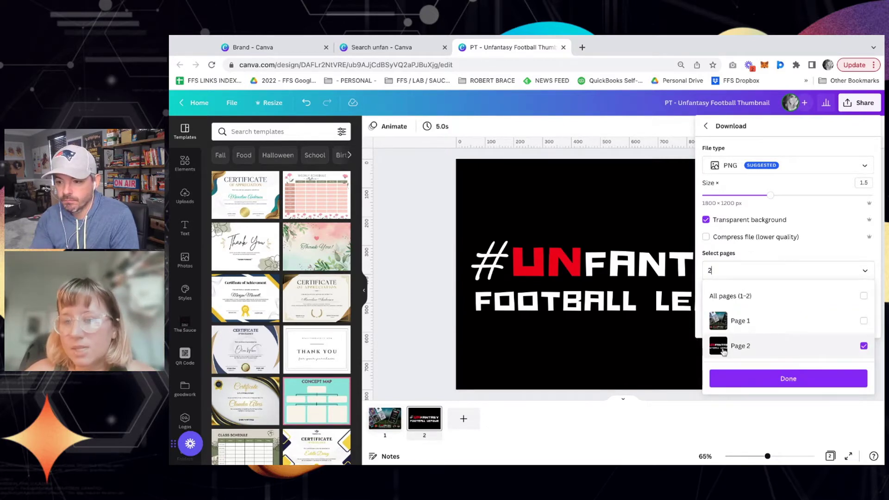
{"action": "left_click", "coordinate": [758, 269]}
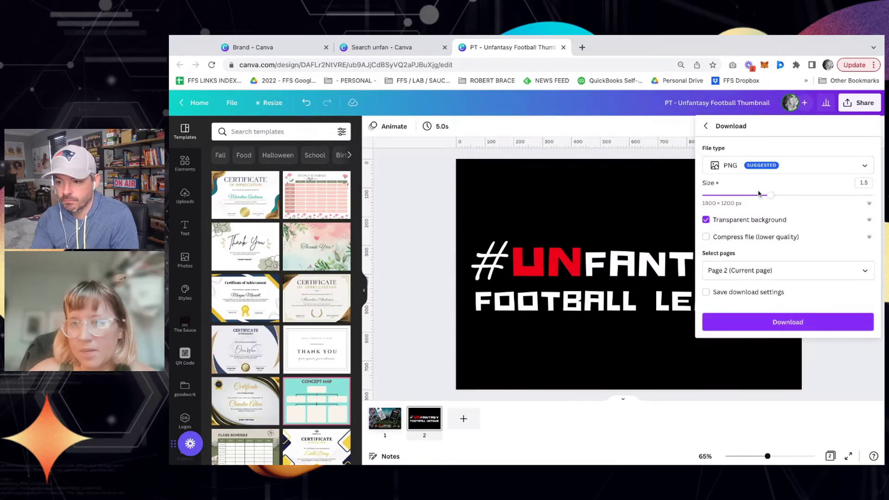
{"action": "left_click", "coordinate": [731, 329]}
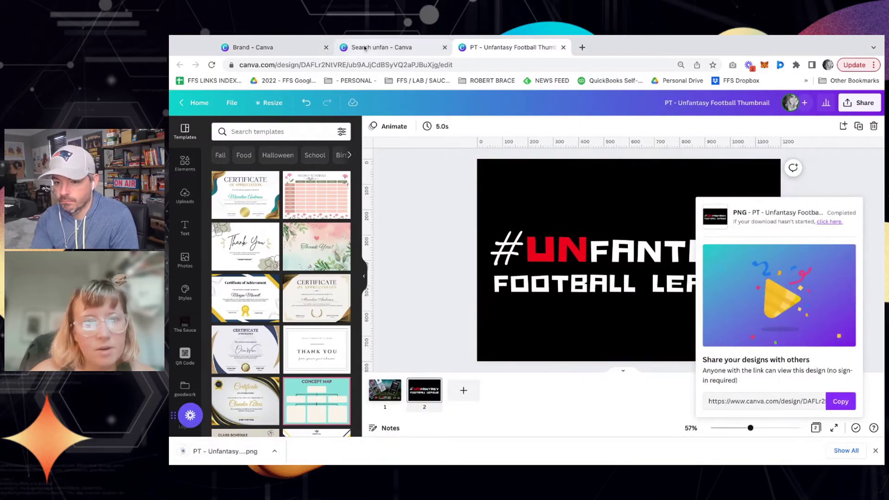
- Return to the Brand Kit and upload the downloaded thumbnail PNG as a brand logo
{"action": "left_click", "coordinate": [265, 50]}
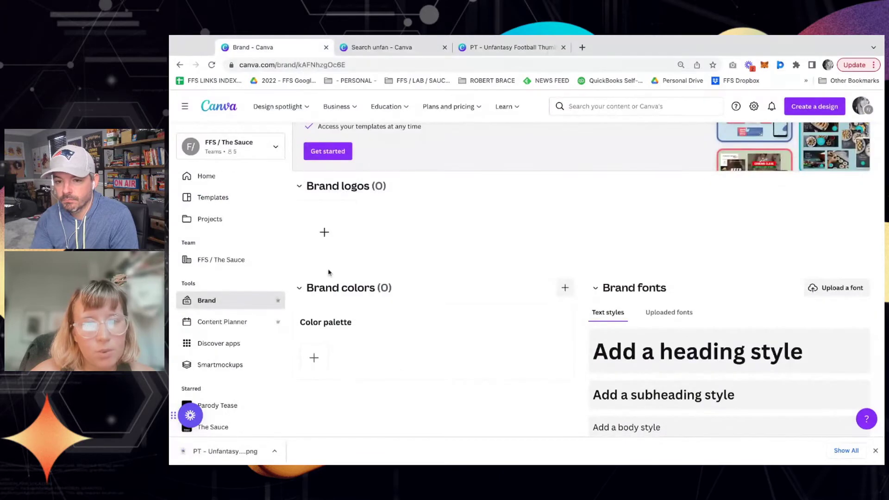
{"action": "left_click", "coordinate": [324, 236]}
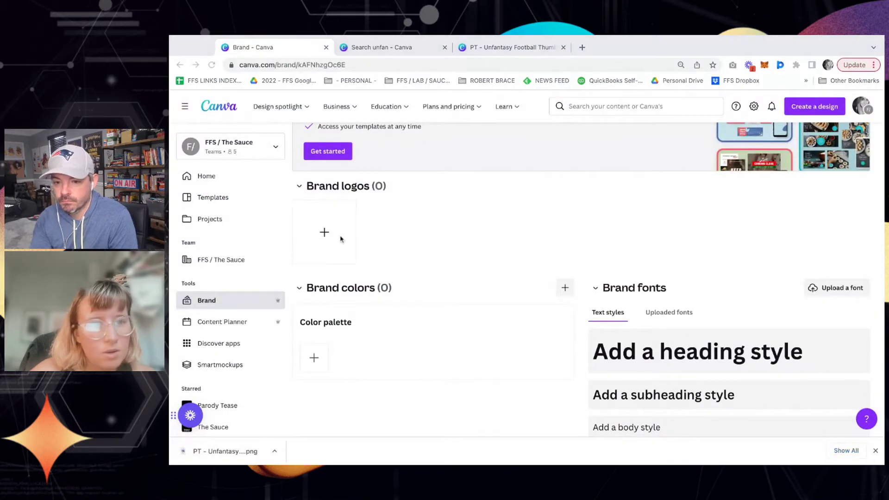
{"action": "key", "text": "Return"}
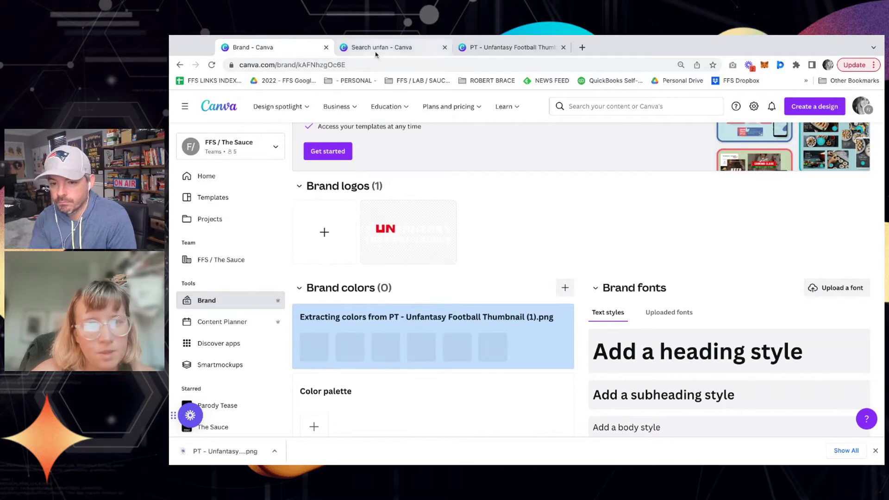
- Go back to the thumbnail design, duplicate the logo on page 2 as a third page and make the copy's background white
{"action": "left_click", "coordinate": [484, 47]}
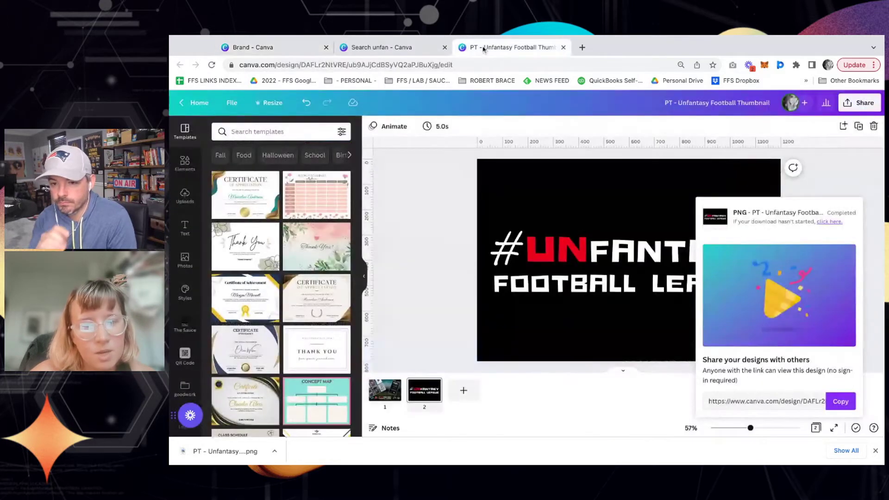
{"action": "left_click", "coordinate": [862, 182]}
{"action": "left_click", "coordinate": [415, 399]}
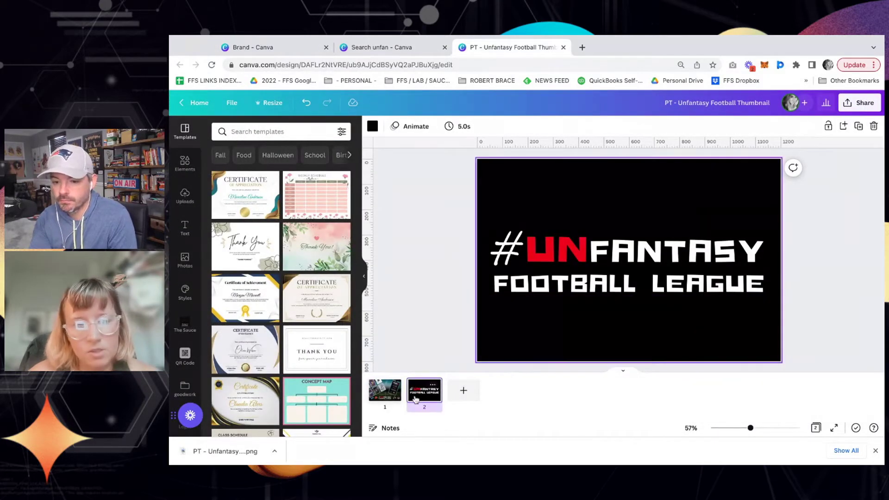
{"action": "key", "text": "ctrl+d"}
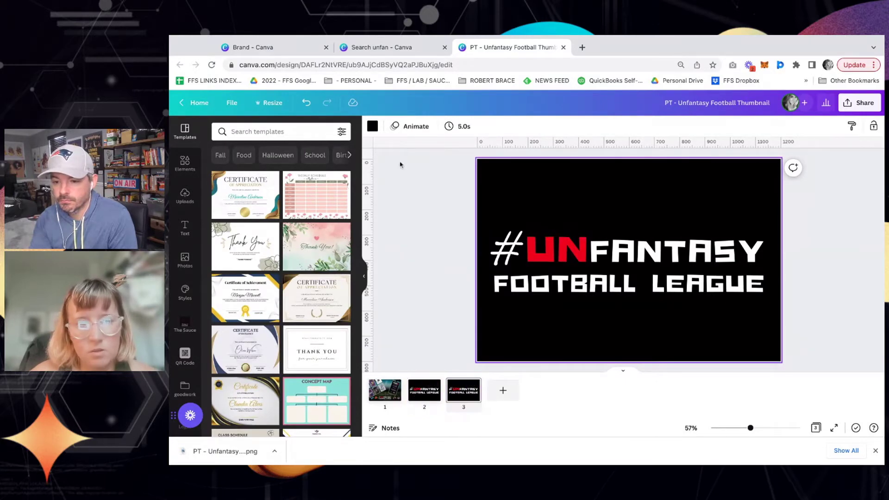
{"action": "left_click", "coordinate": [373, 127]}
{"action": "left_click", "coordinate": [294, 170]}
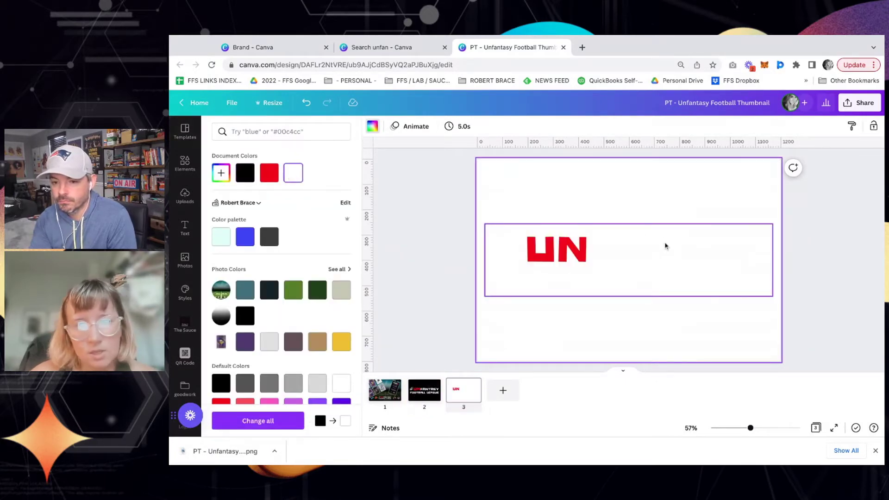
- Change the white FANTASY and FOOTBALL LEAGUE text of the logo on page 3 to black
{"action": "left_click", "coordinate": [664, 248]}
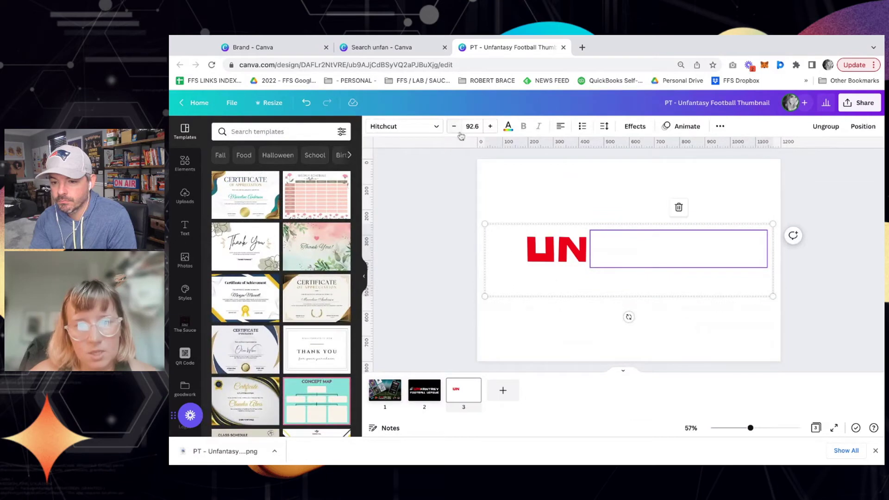
{"action": "left_click", "coordinate": [508, 127]}
{"action": "left_click", "coordinate": [244, 173]}
{"action": "left_click", "coordinate": [567, 277]}
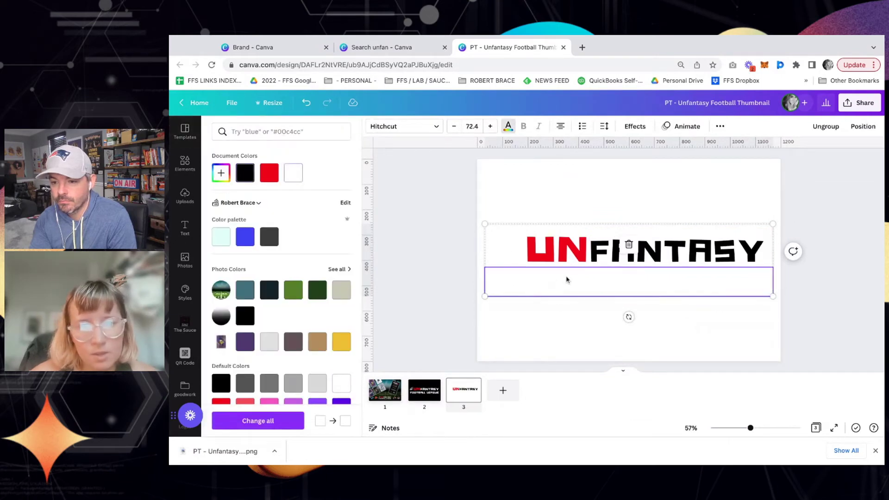
{"action": "left_click", "coordinate": [508, 126]}
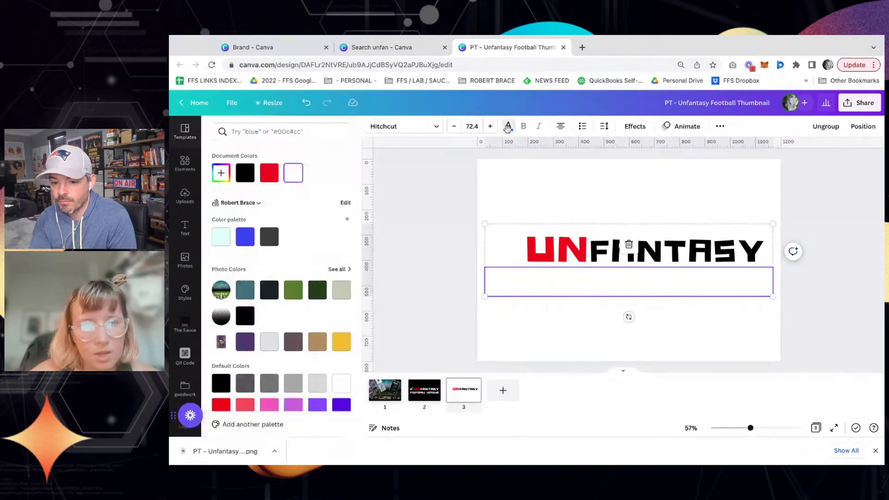
{"action": "left_click", "coordinate": [245, 173]}
- Try to make the logo's hashtag black through the text color, and undo that color change
{"action": "left_click", "coordinate": [505, 243]}
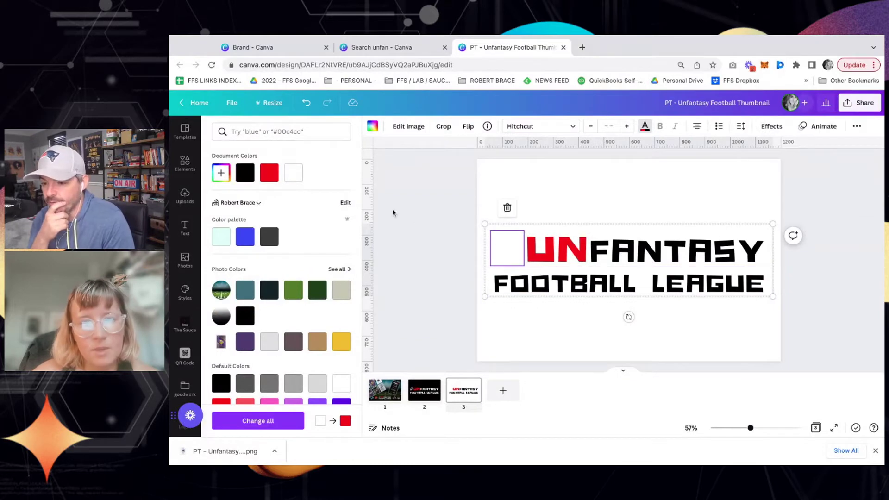
{"action": "left_click", "coordinate": [425, 222]}
{"action": "left_click", "coordinate": [426, 222]}
{"action": "left_click", "coordinate": [503, 258]}
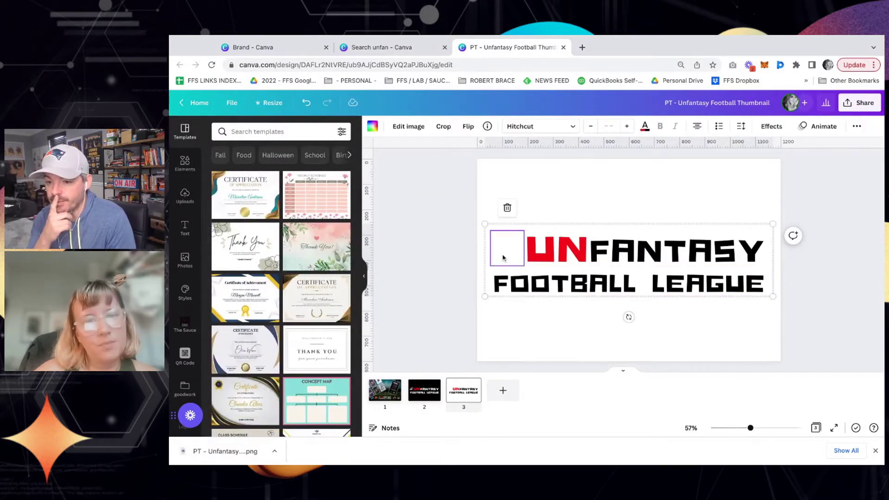
{"action": "left_click", "coordinate": [645, 126]}
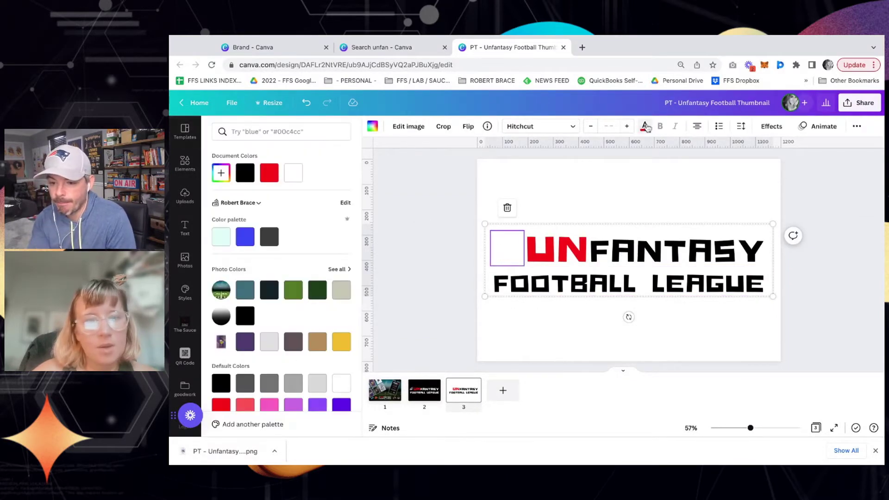
{"action": "left_click", "coordinate": [245, 173]}
{"action": "key", "text": "ctrl+z"}
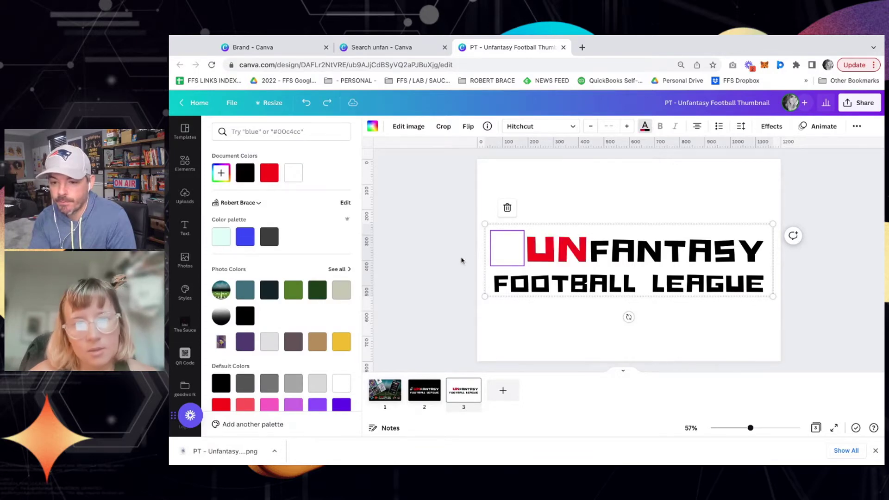
- Select the hashtag graphic within the page 3 logo and change its own color from the document colors to black
{"action": "left_click", "coordinate": [506, 252]}
{"action": "double_click", "coordinate": [509, 257]}
{"action": "left_click", "coordinate": [517, 246]}
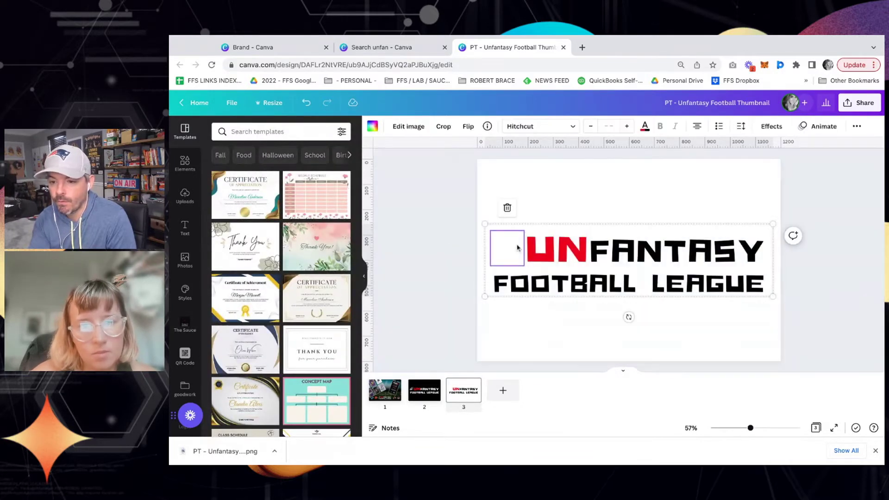
{"action": "left_click", "coordinate": [371, 123]}
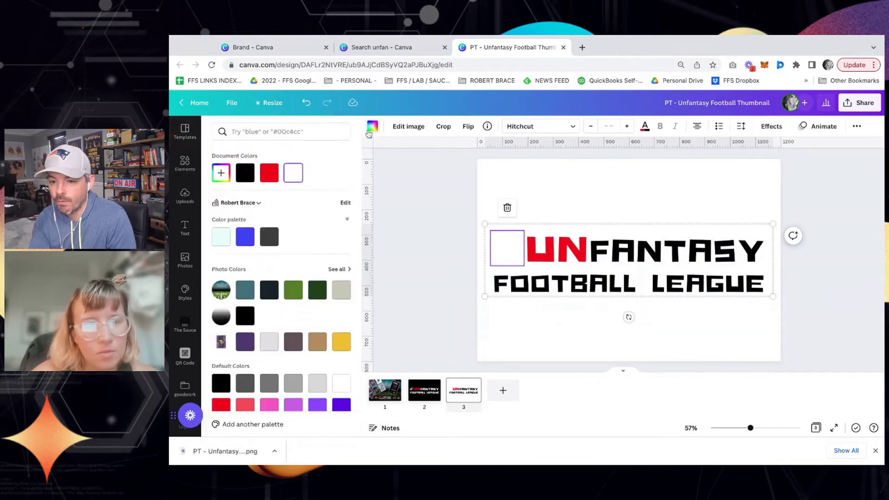
{"action": "left_click", "coordinate": [244, 172]}
{"action": "left_click", "coordinate": [410, 302]}
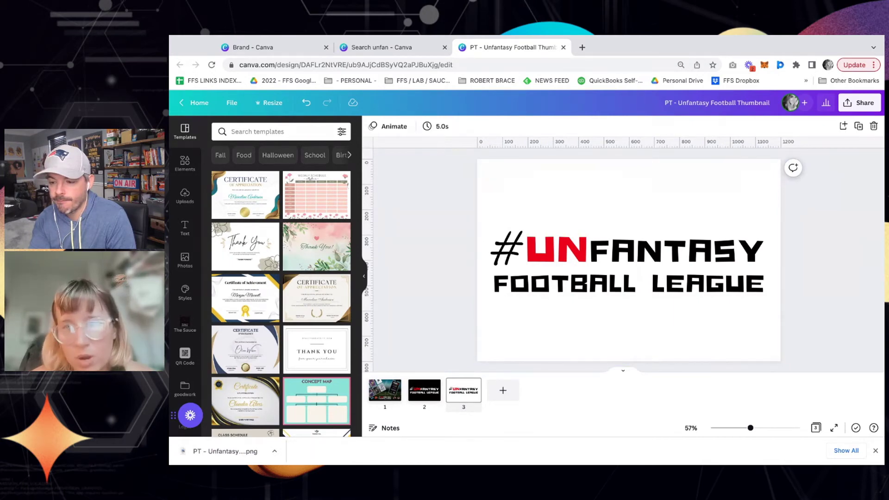
- Set up a PNG download of the thumbnail design restricted to page 3 only
{"action": "left_click", "coordinate": [860, 103]}
{"action": "left_click", "coordinate": [741, 315]}
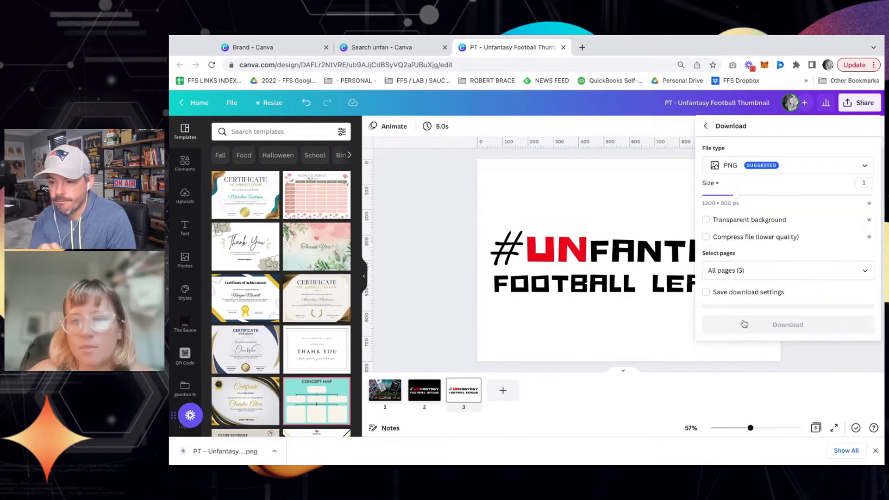
{"action": "left_click", "coordinate": [786, 271]}
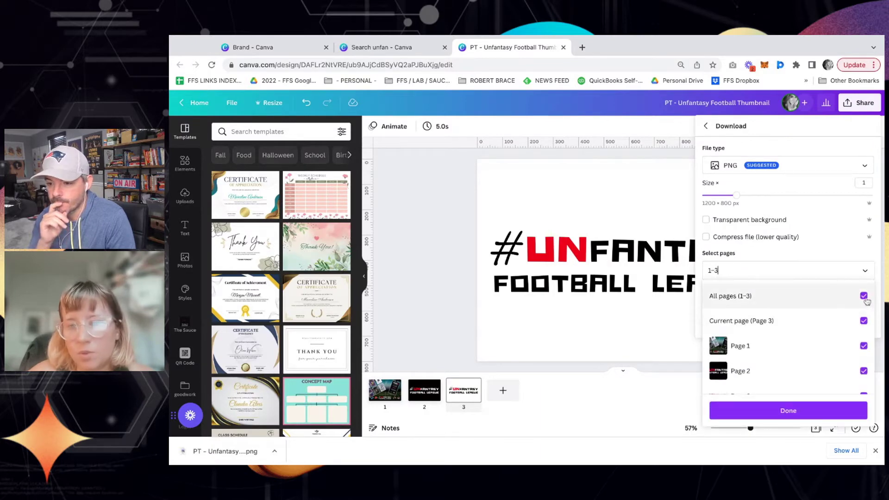
{"action": "left_click", "coordinate": [861, 296]}
{"action": "scroll", "coordinate": [811, 333], "scroll_direction": "down", "scroll_amount": 1}
{"action": "left_click", "coordinate": [805, 377]}
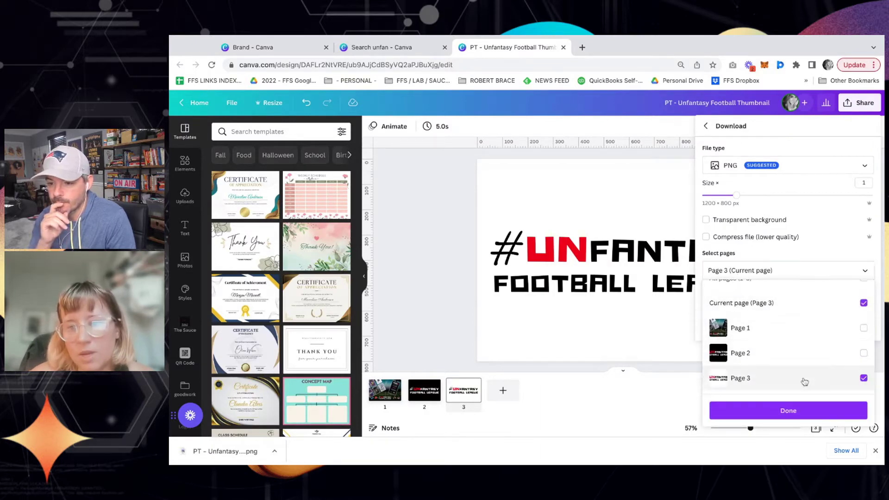
{"action": "left_click", "coordinate": [790, 405]}
- Turn on the transparent background, set the download size to 1.5 (1800 × 1200 px) and download the page
{"action": "left_click", "coordinate": [742, 221]}
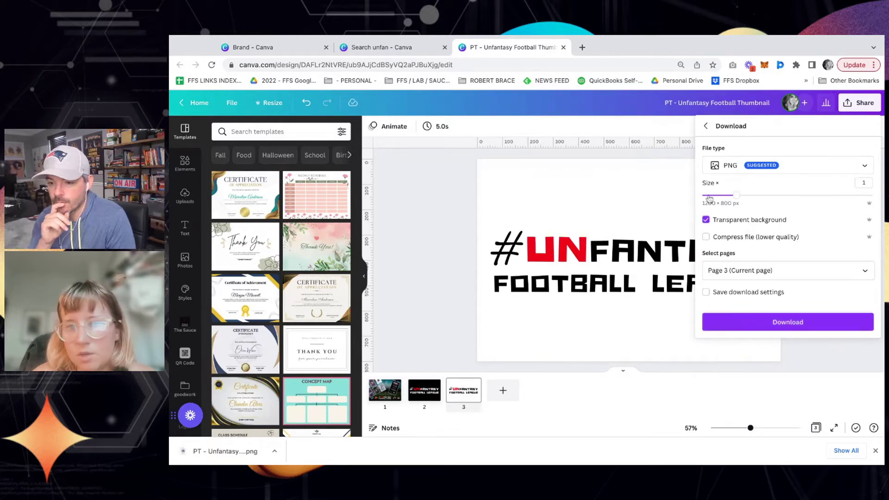
{"action": "left_click_drag", "start_coordinate": [737, 195], "coordinate": [752, 197]}
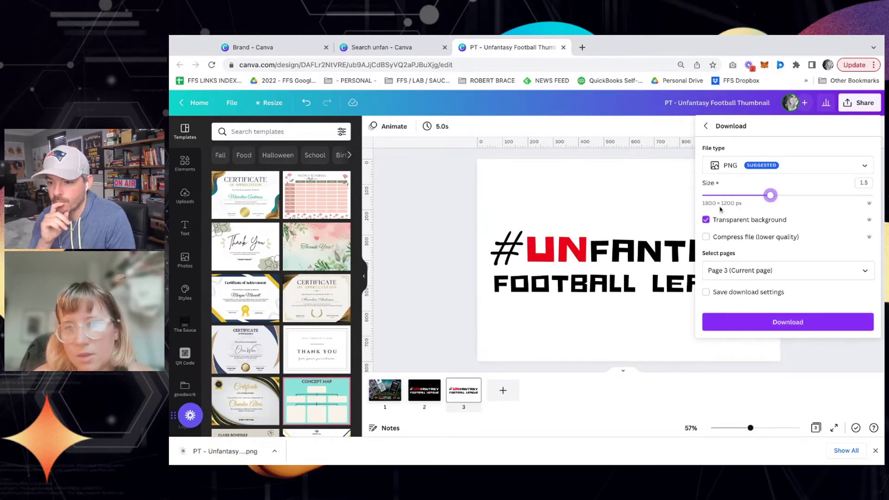
{"action": "left_click", "coordinate": [789, 323]}
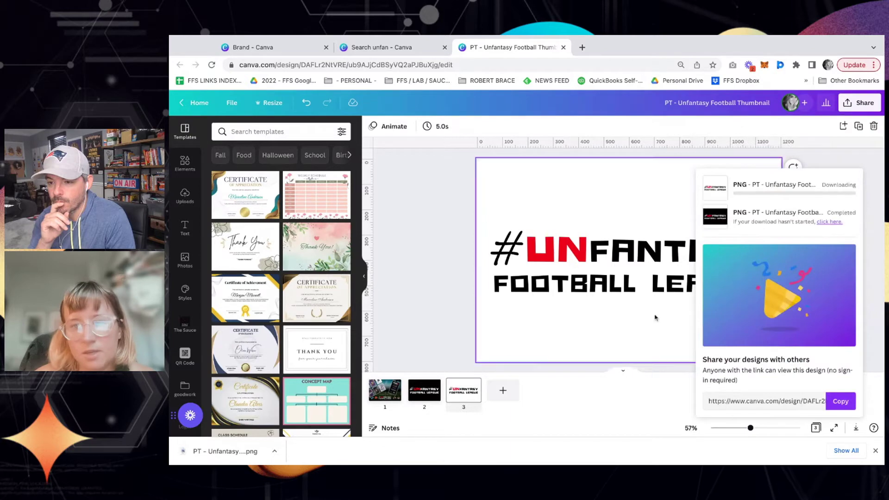
- In the Brand Kit, upload the black logo PNG and keep only the suggested black and red colors, removing the white and red set
{"action": "left_click", "coordinate": [253, 47]}
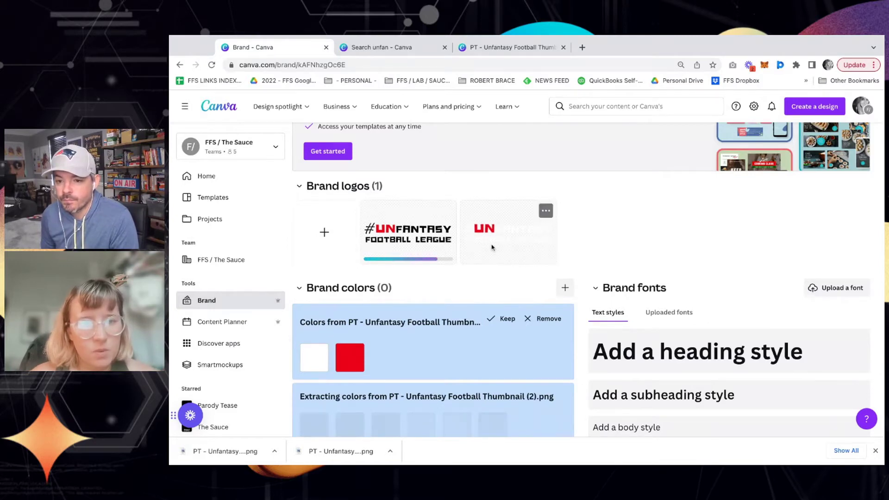
{"action": "scroll", "coordinate": [369, 245], "scroll_direction": "down", "scroll_amount": 3}
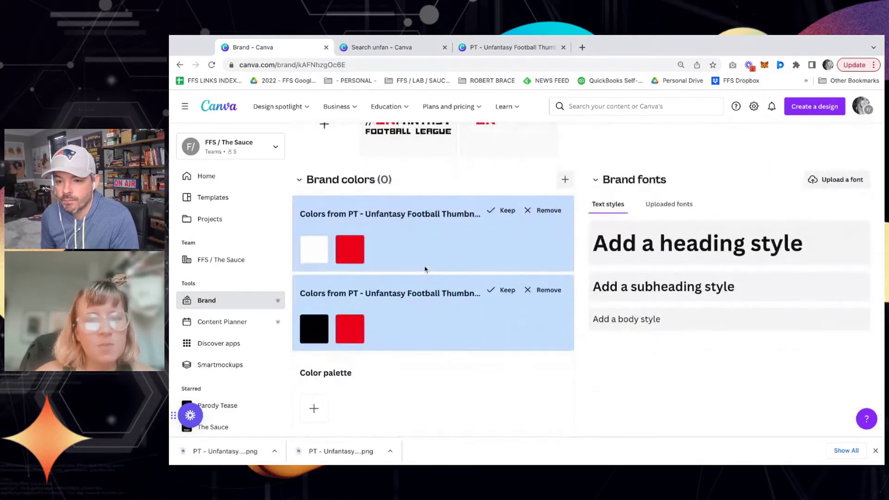
{"action": "left_click", "coordinate": [503, 290]}
{"action": "left_click", "coordinate": [549, 210]}
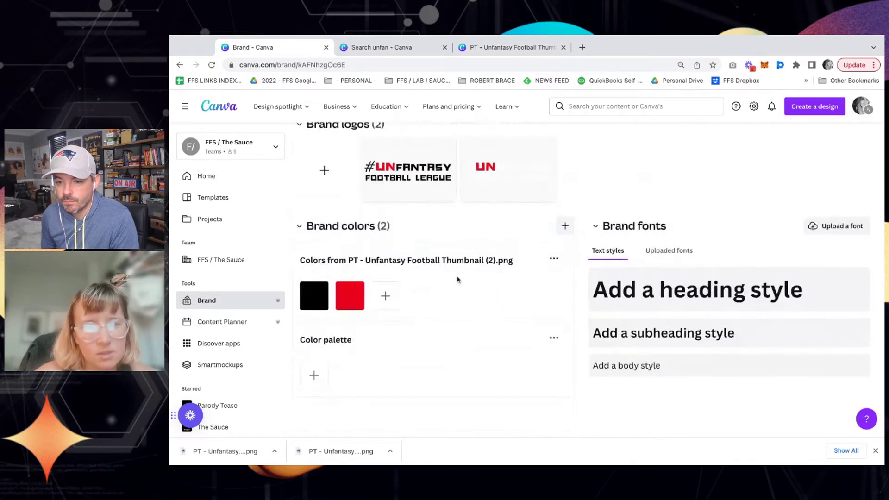
- Add white (#FFFFFF) as a third color to the palette extracted from the logo
{"action": "left_click", "coordinate": [384, 298]}
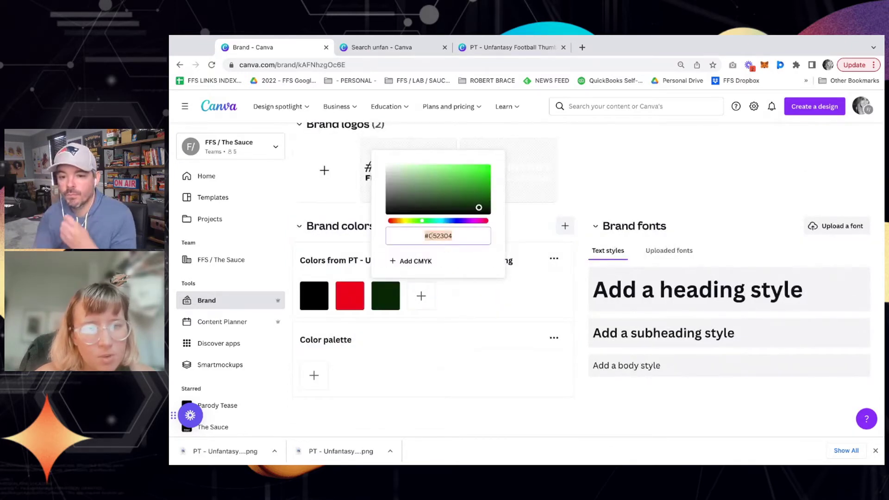
{"action": "left_click", "coordinate": [400, 176]}
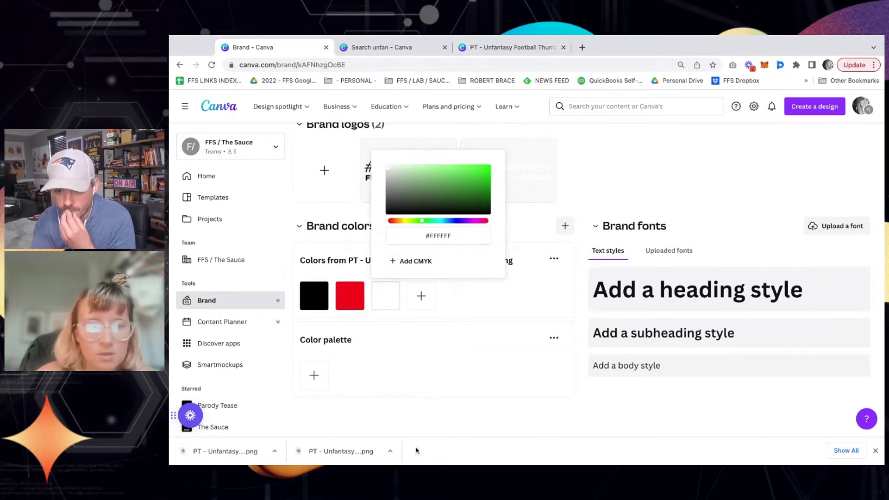
{"action": "left_click", "coordinate": [471, 306]}
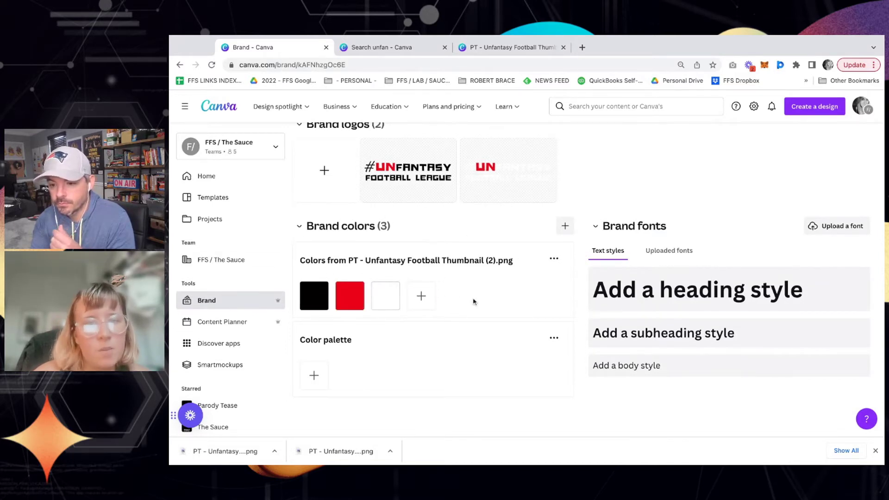
- Add a fourth color to the same palette and pick the dark blue #000B72
{"action": "left_click", "coordinate": [421, 298]}
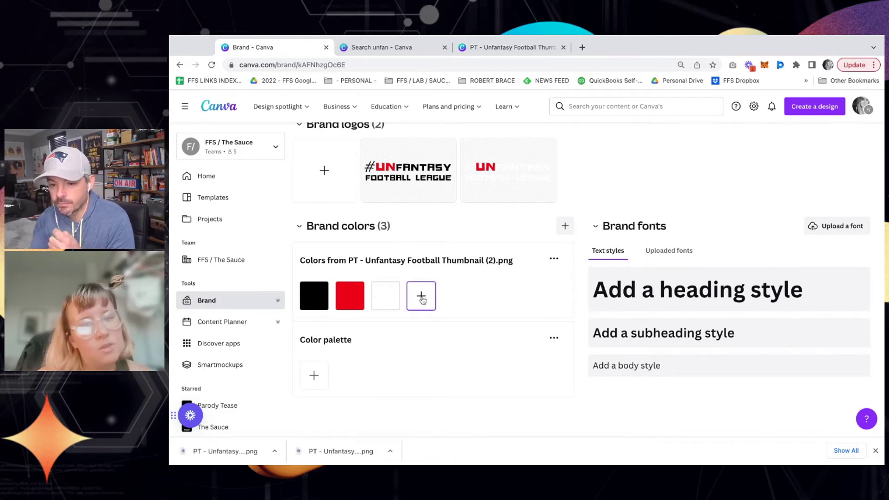
{"action": "left_click", "coordinate": [491, 221]}
{"action": "left_click", "coordinate": [488, 221]}
{"action": "left_click_drag", "start_coordinate": [503, 211], "coordinate": [523, 192]}
{"action": "left_click", "coordinate": [521, 196]}
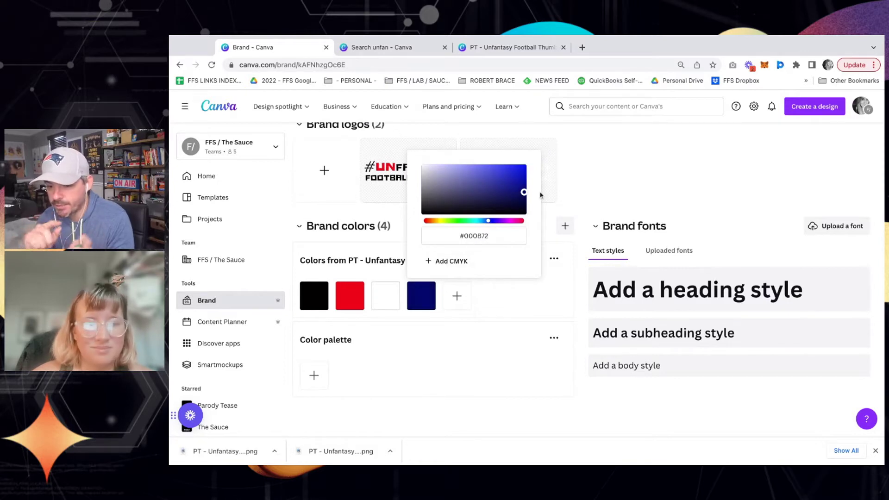
- Check the thumbnail design for reference, return to the Brand Kit and adjust the new blue to the darker navy #00134D
{"action": "left_click", "coordinate": [490, 222]}
{"action": "key", "text": "ctrl+Tab"}
{"action": "key", "text": "ctrl+Tab"}
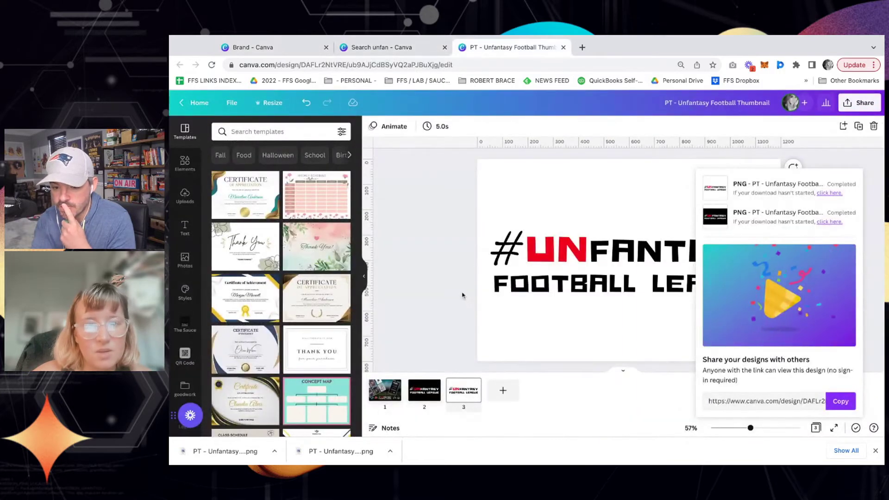
{"action": "key", "text": "ctrl+shift+Tab"}
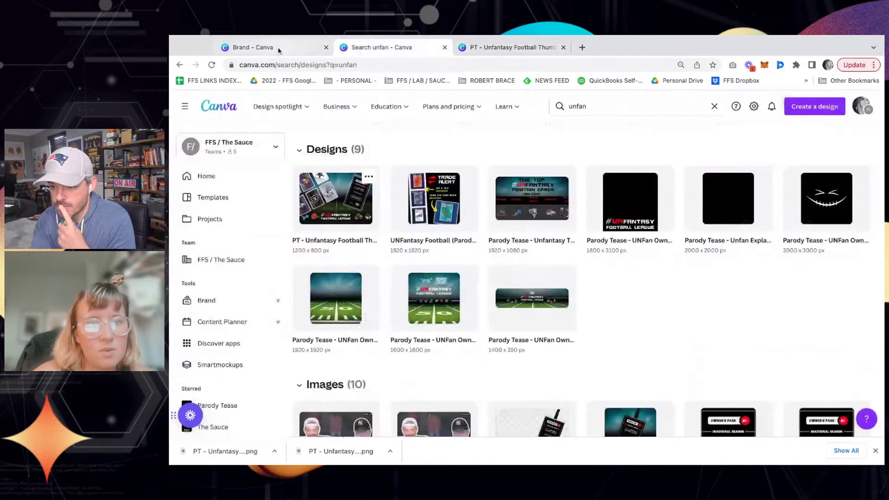
{"action": "left_click", "coordinate": [278, 48]}
{"action": "left_click_drag", "start_coordinate": [524, 194], "coordinate": [532, 203]}
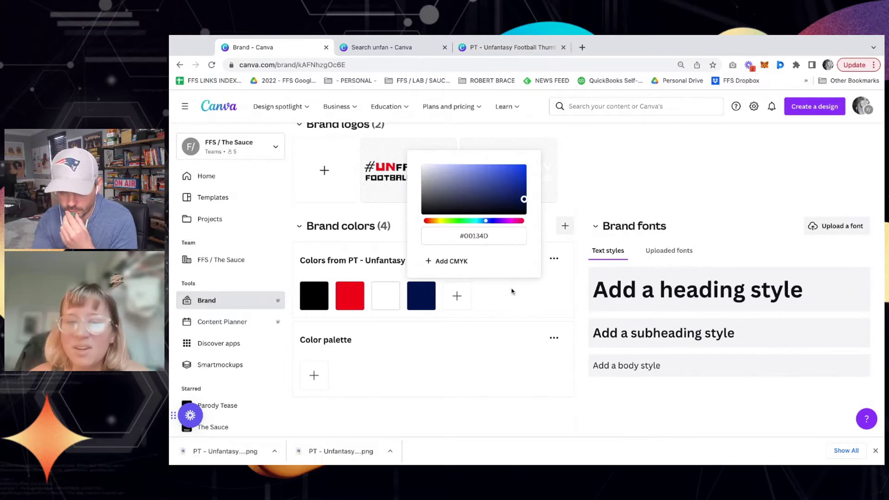
{"action": "left_click", "coordinate": [519, 302]}
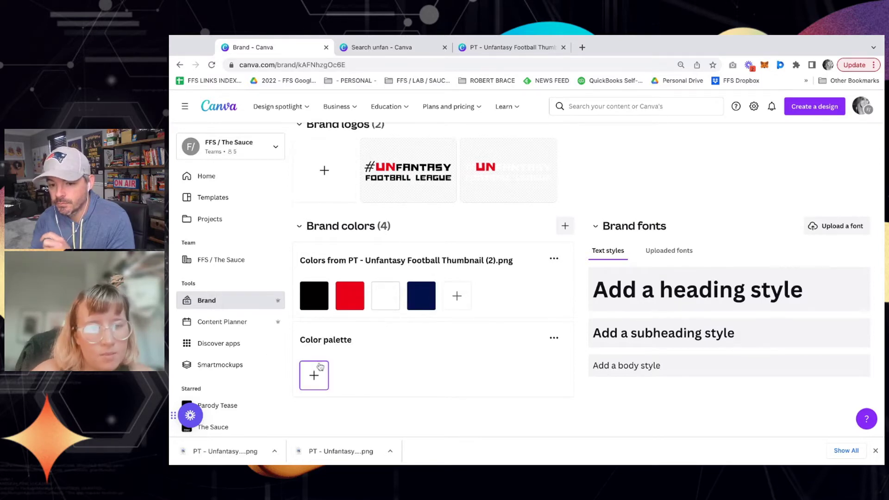
- Rename the extracted logo palette as "Primarily Color Palette"
{"action": "left_click", "coordinate": [520, 260]}
{"action": "triple_click", "coordinate": [475, 261]}
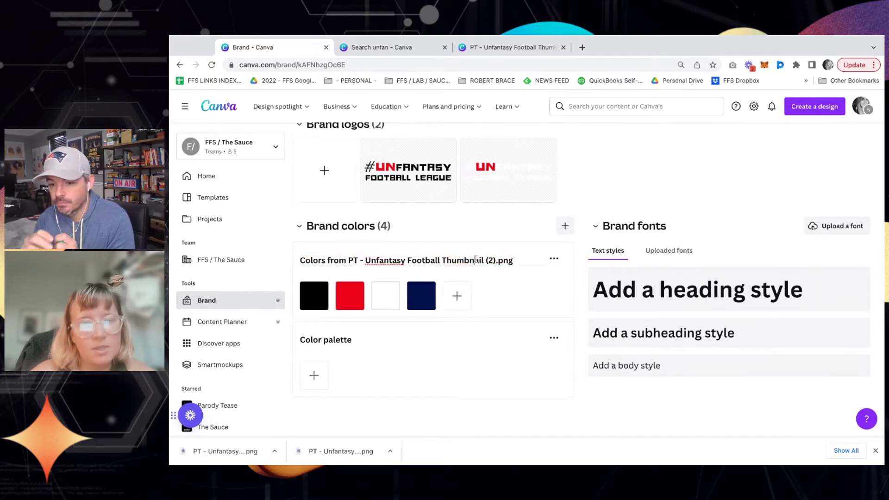
{"action": "type", "text": "Primarily Color Palette"}
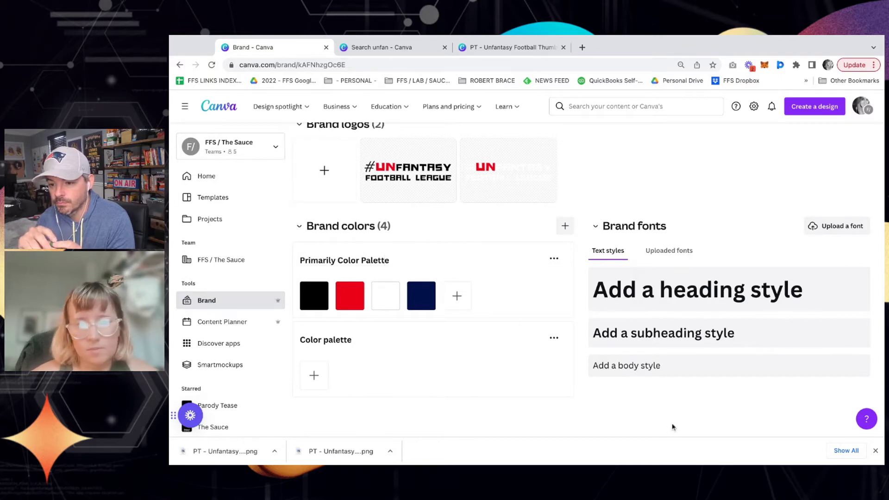
- Set the Brand Kit's heading text style to the Hitchcut font
{"action": "scroll", "coordinate": [444, 327], "scroll_direction": "up", "scroll_amount": 3}
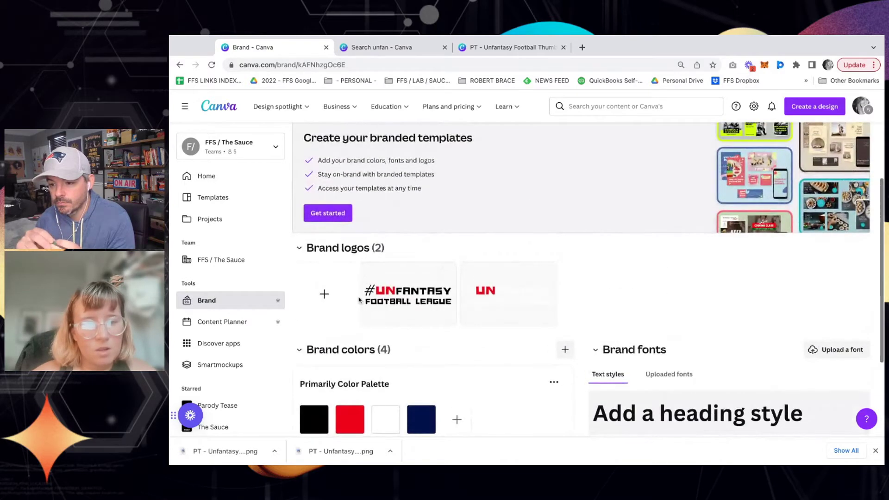
{"action": "scroll", "coordinate": [375, 370], "scroll_direction": "down", "scroll_amount": 2}
{"action": "scroll", "coordinate": [528, 319], "scroll_direction": "down", "scroll_amount": 1}
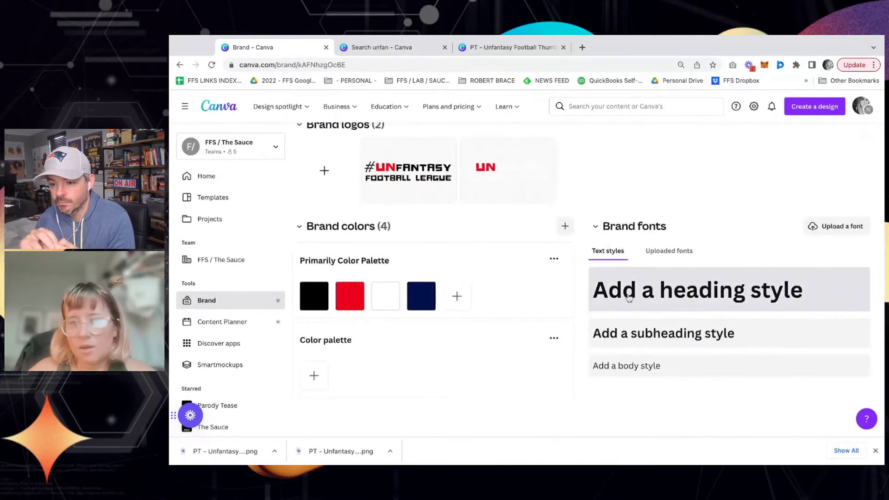
{"action": "left_click", "coordinate": [668, 250]}
{"action": "left_click", "coordinate": [608, 251]}
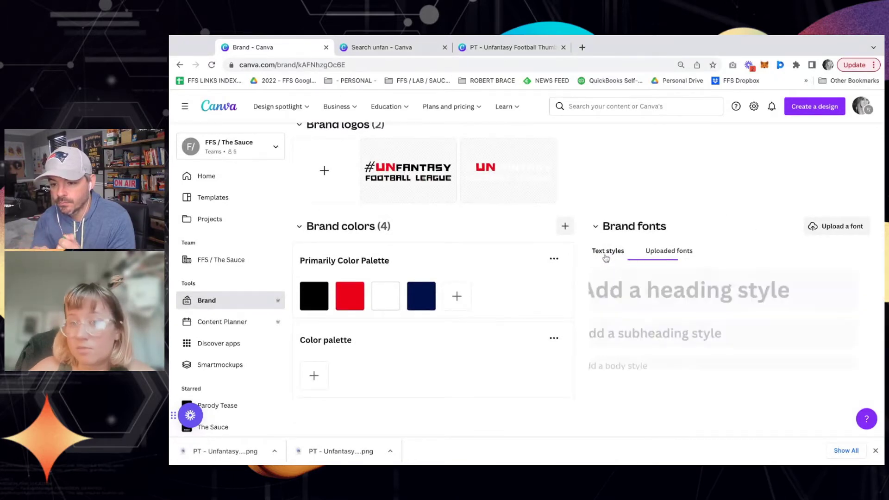
{"action": "left_click", "coordinate": [642, 290]}
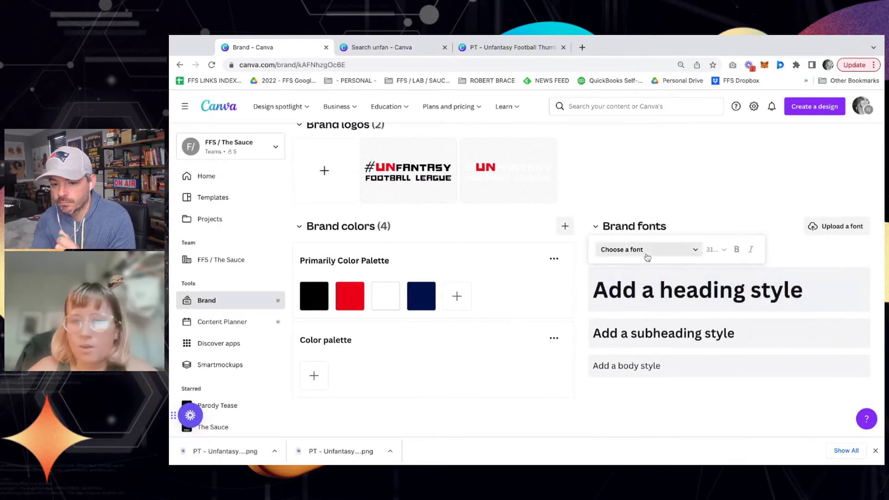
{"action": "left_click", "coordinate": [644, 254]}
{"action": "type", "text": "hit"}
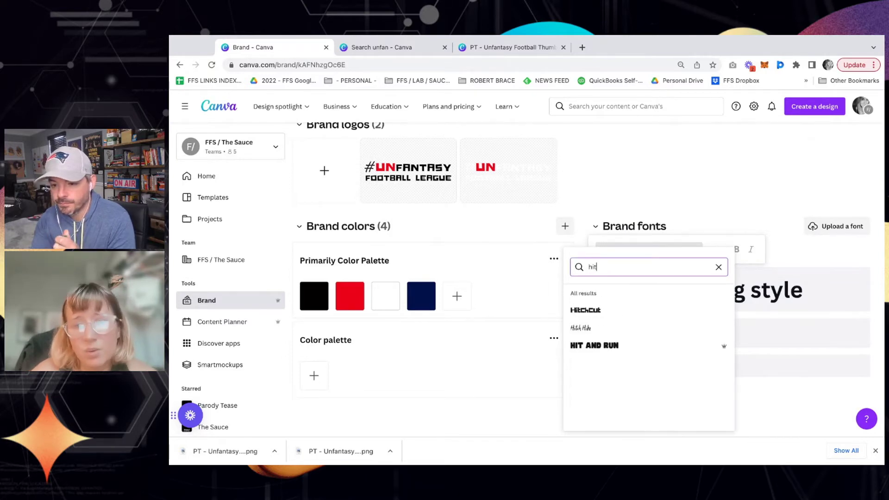
{"action": "left_click", "coordinate": [608, 316]}
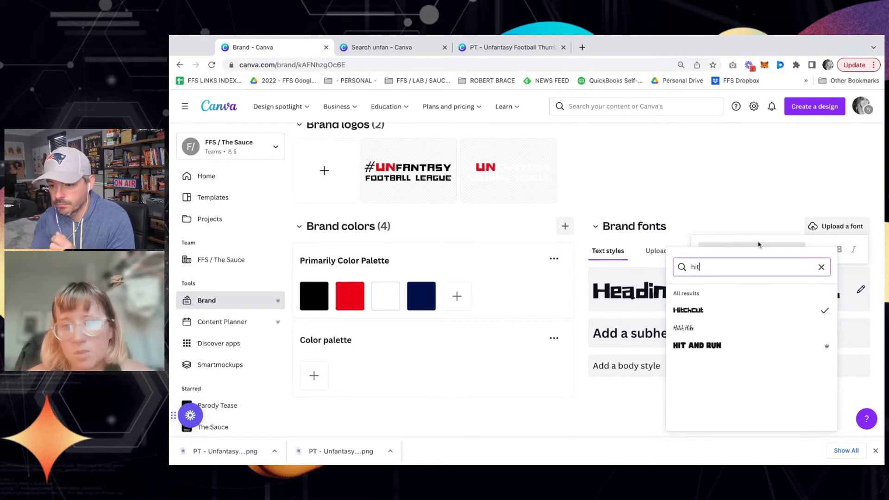
{"action": "left_click", "coordinate": [749, 194]}
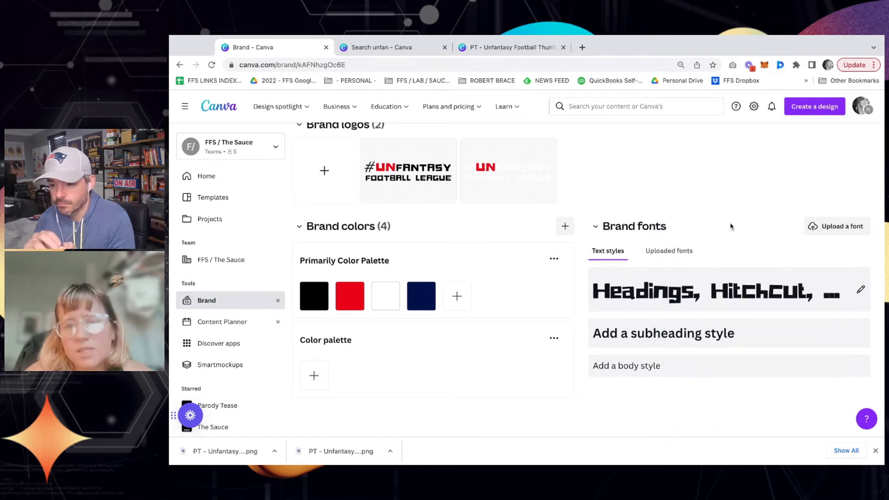
{"action": "left_click", "coordinate": [634, 309]}
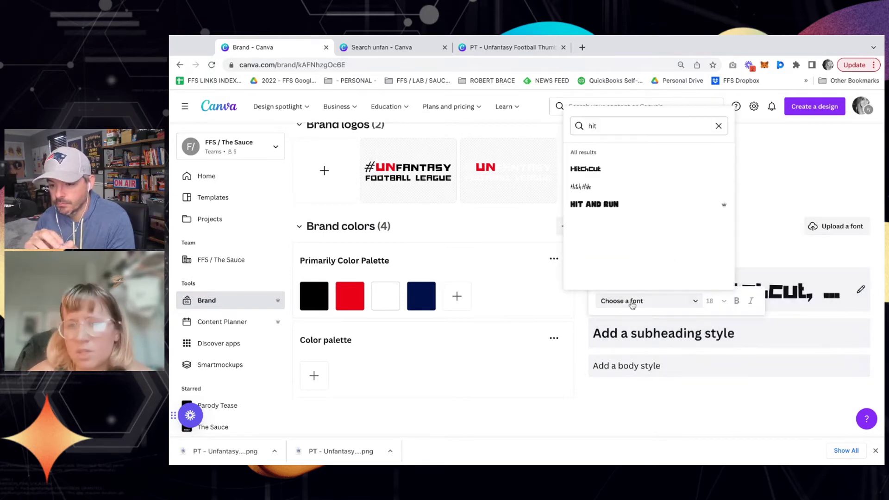
{"action": "left_click", "coordinate": [763, 193]}
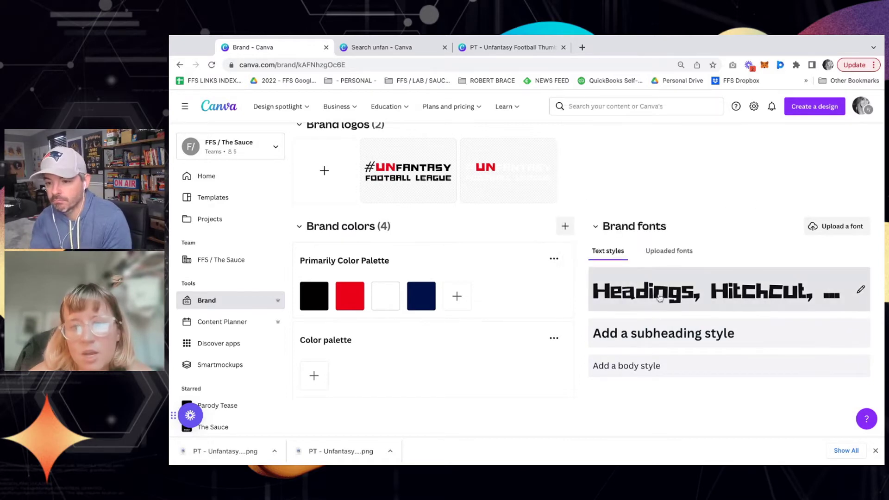
{"action": "mouse_move", "coordinate": [813, 252]}
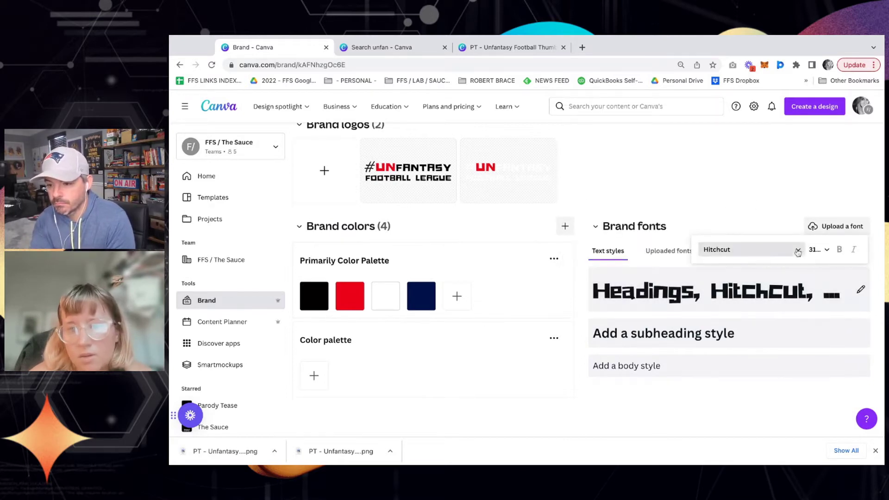
{"action": "left_click", "coordinate": [763, 250]}
{"action": "left_click", "coordinate": [737, 179]}
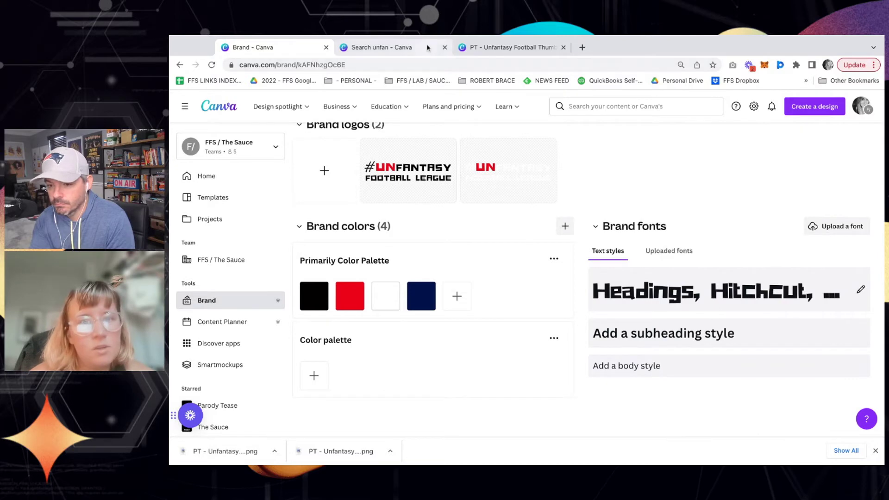
- Check the thumbnail design's pages and open the UNFantasy Football Trade Alert design to identify the font of its "Receives" text
{"action": "left_click", "coordinate": [482, 47]}
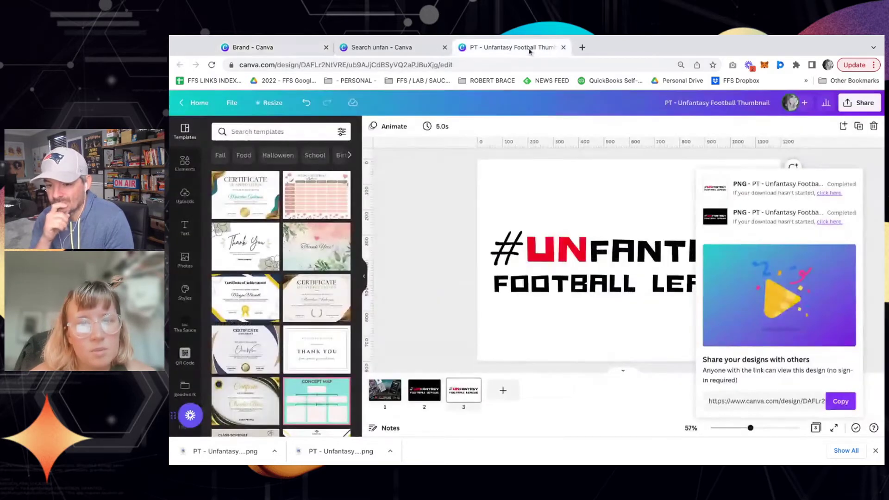
{"action": "left_click", "coordinate": [393, 391]}
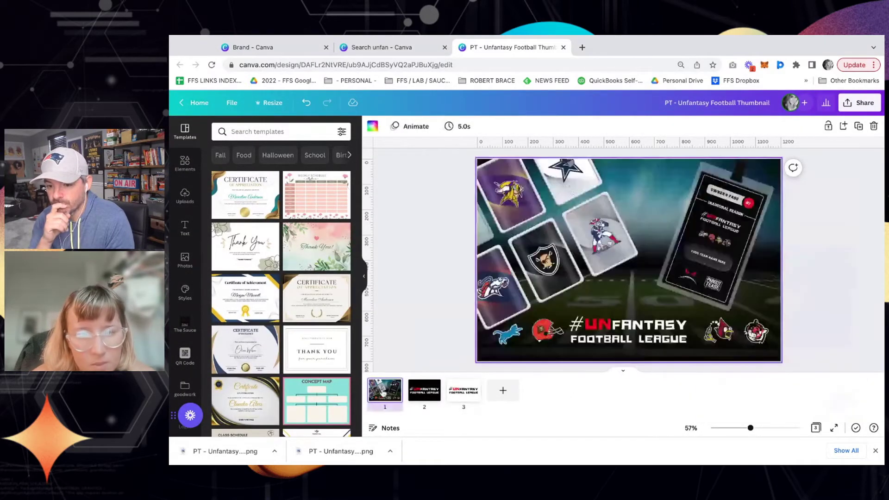
{"action": "left_click", "coordinate": [411, 396]}
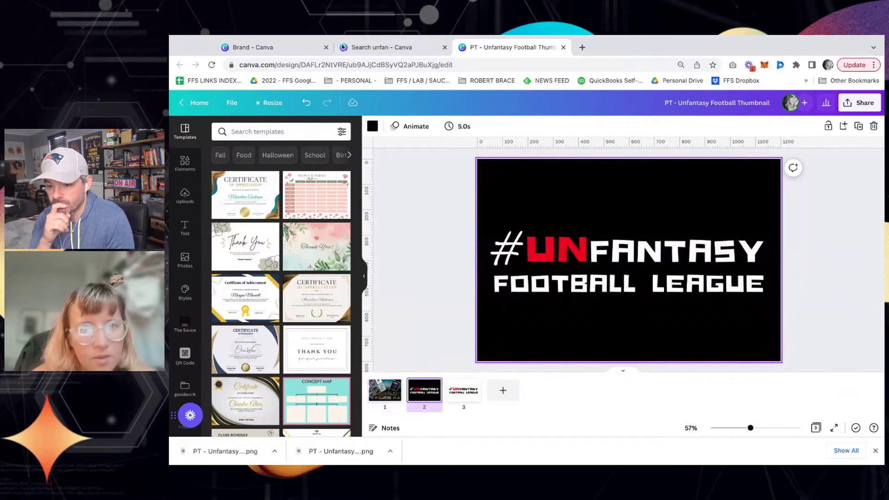
{"action": "left_click", "coordinate": [381, 46]}
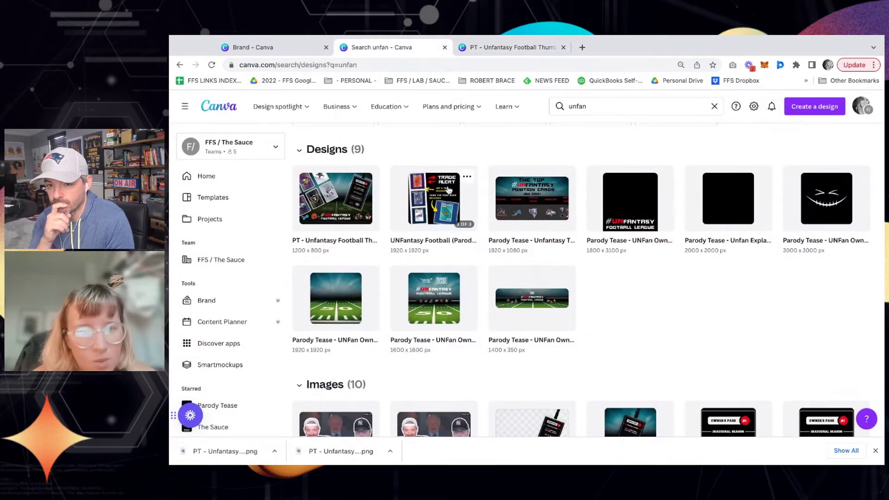
{"action": "left_click", "coordinate": [444, 202]}
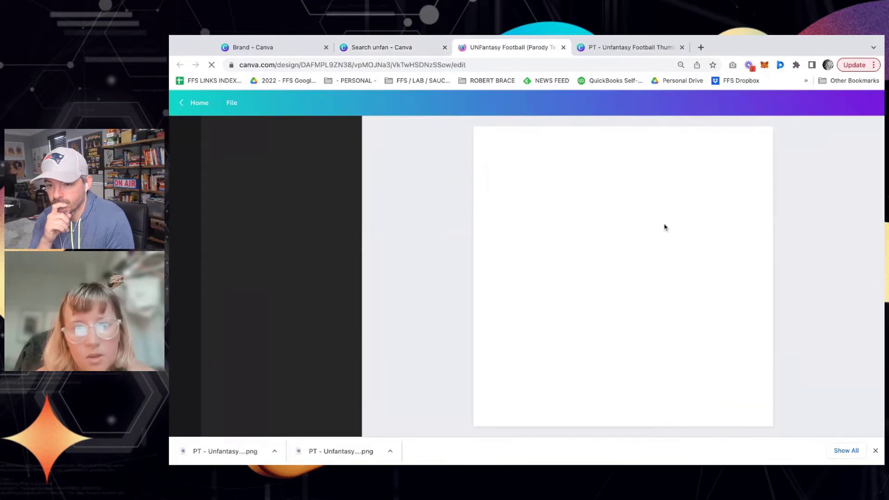
{"action": "left_click", "coordinate": [659, 230]}
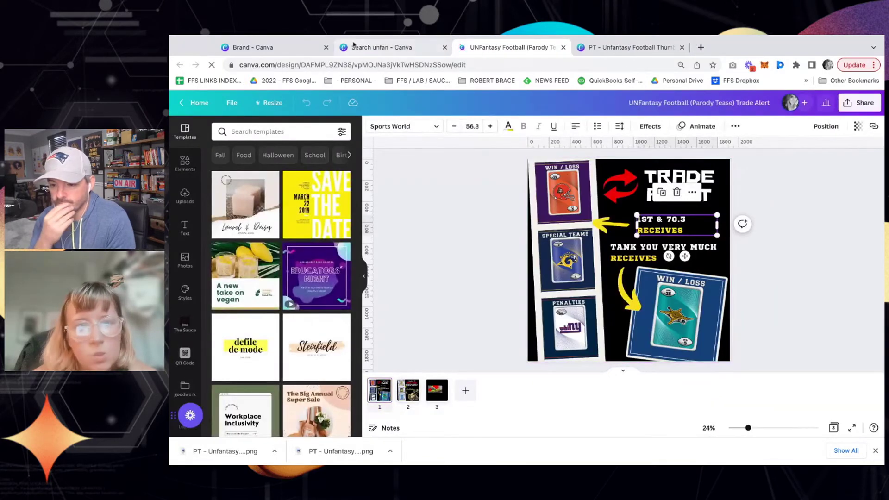
- Return to the Brand Kit and set the subheading text style to the Sports World font
{"action": "left_click", "coordinate": [296, 47]}
{"action": "left_click", "coordinate": [617, 336]}
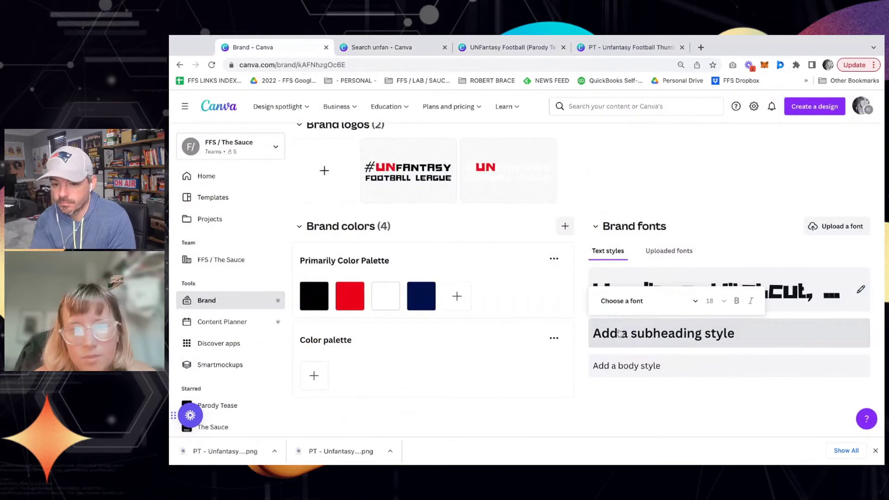
{"action": "left_click", "coordinate": [620, 302]}
{"action": "type", "text": "hit"}
{"action": "left_click", "coordinate": [601, 126]}
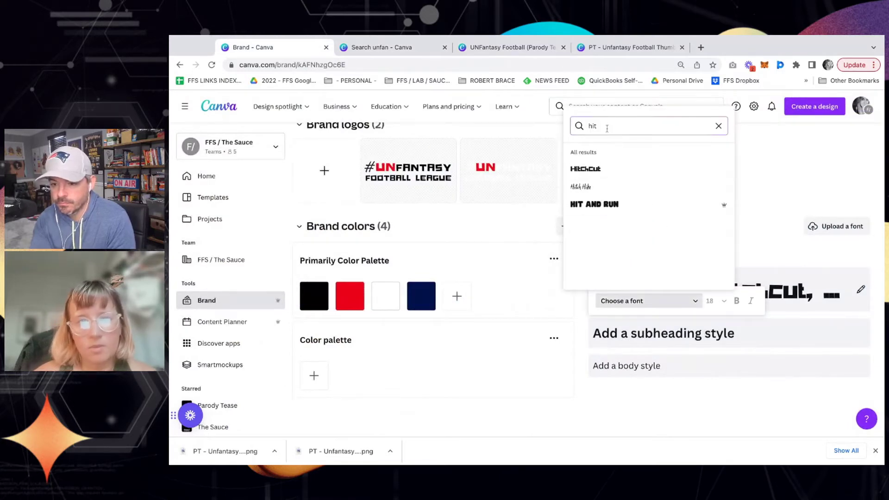
{"action": "key", "text": "BackSpace"}
{"action": "key", "text": "BackSpace"}
{"action": "key", "text": "BackSpace"}
{"action": "type", "text": "sports"}
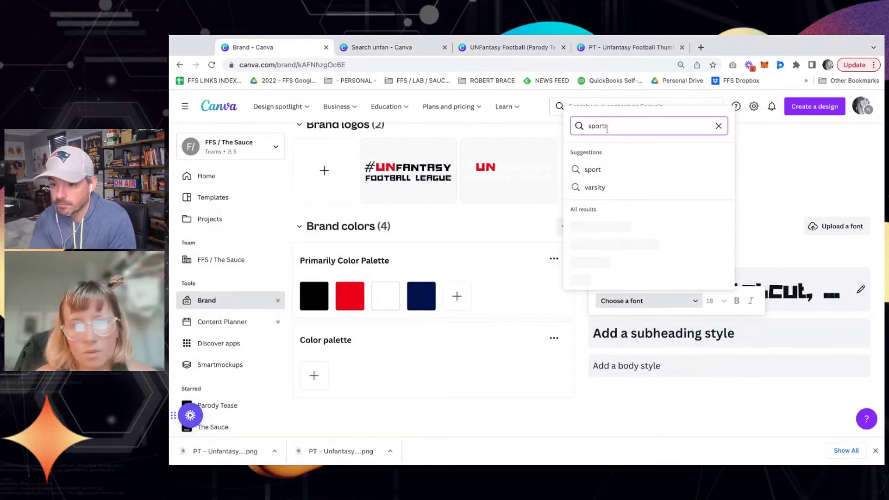
{"action": "left_click", "coordinate": [604, 226]}
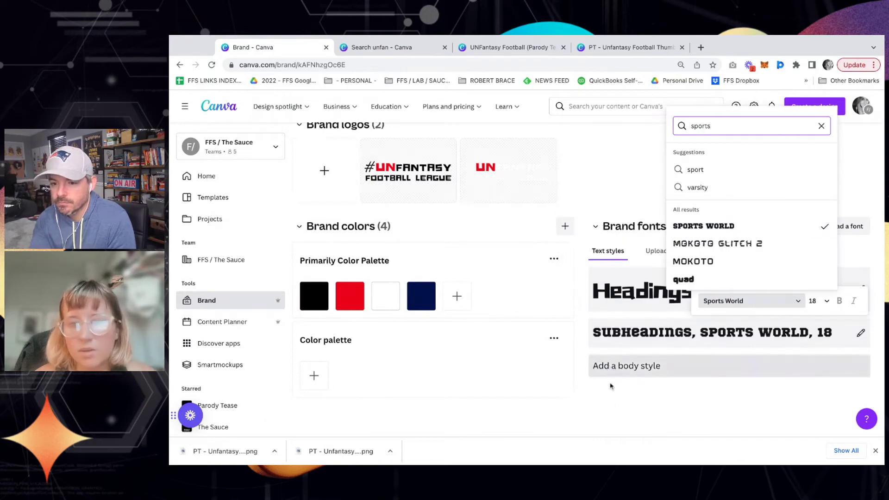
{"action": "left_click", "coordinate": [640, 390]}
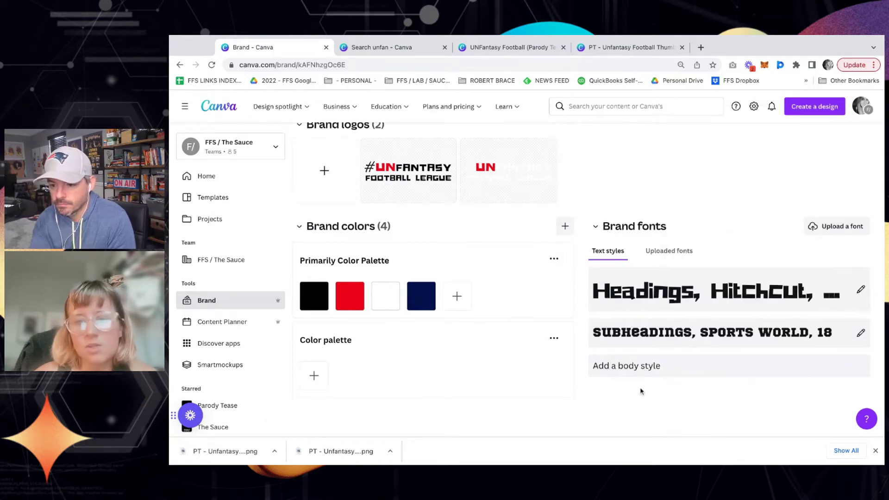
- Browse the sports fonts for the body text style, and choose Open Sans for it
{"action": "left_click", "coordinate": [644, 361]}
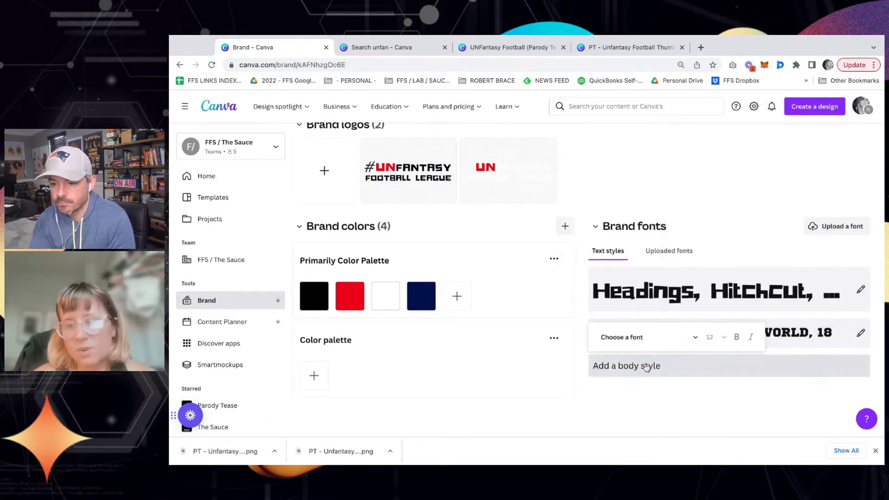
{"action": "left_click", "coordinate": [637, 335]}
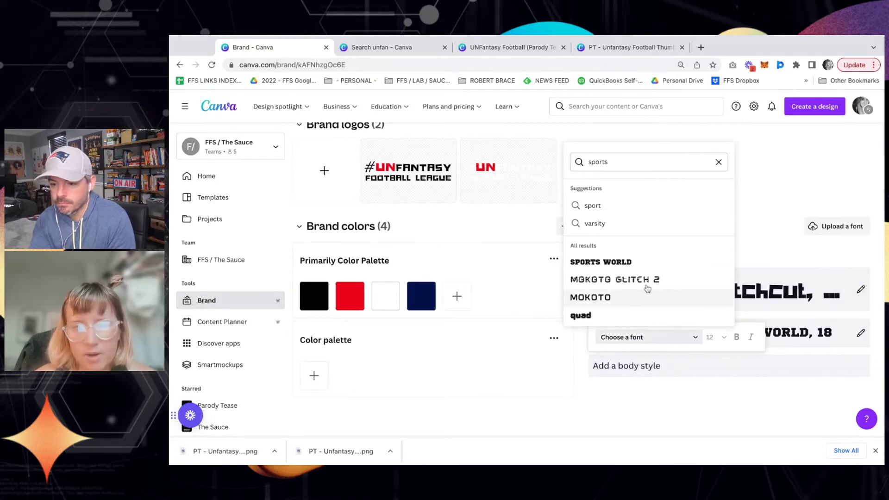
{"action": "scroll", "coordinate": [644, 296], "scroll_direction": "down", "scroll_amount": 3}
{"action": "scroll", "coordinate": [644, 276], "scroll_direction": "down", "scroll_amount": 10}
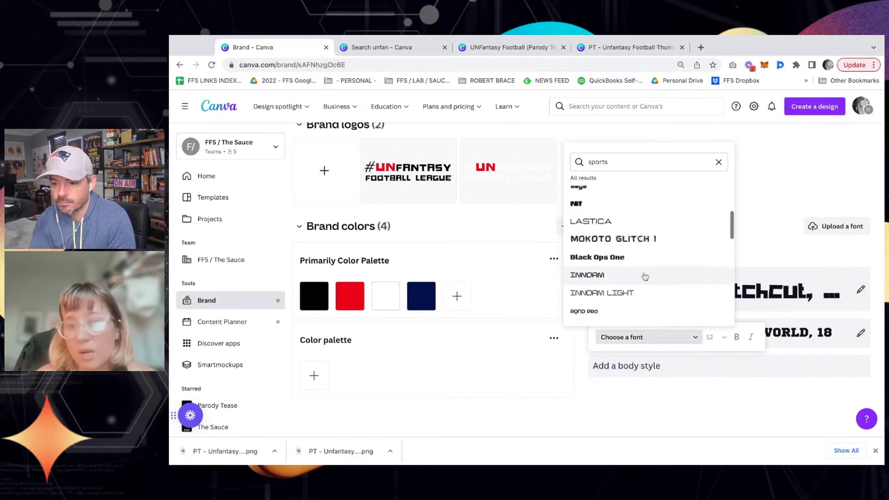
{"action": "scroll", "coordinate": [645, 270], "scroll_direction": "down", "scroll_amount": 8}
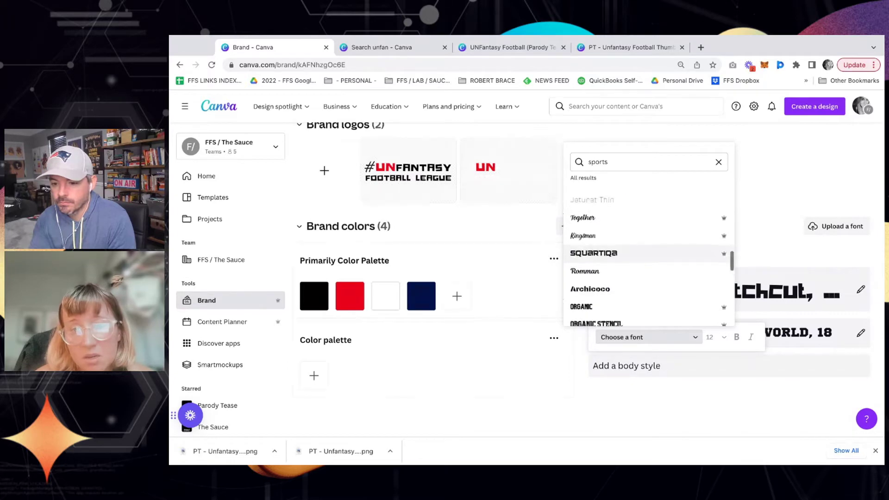
{"action": "left_click", "coordinate": [629, 159]}
{"action": "key", "text": "ctrl+a"}
{"action": "type", "text": "open"}
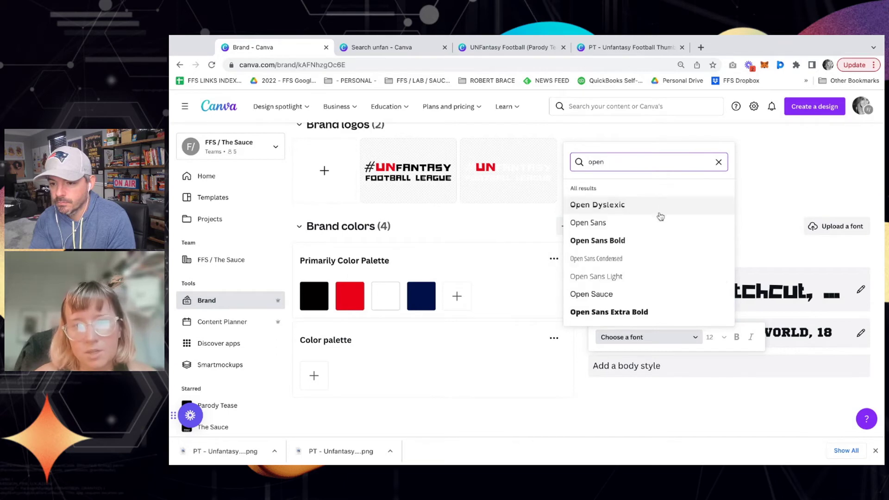
{"action": "left_click", "coordinate": [632, 215]}
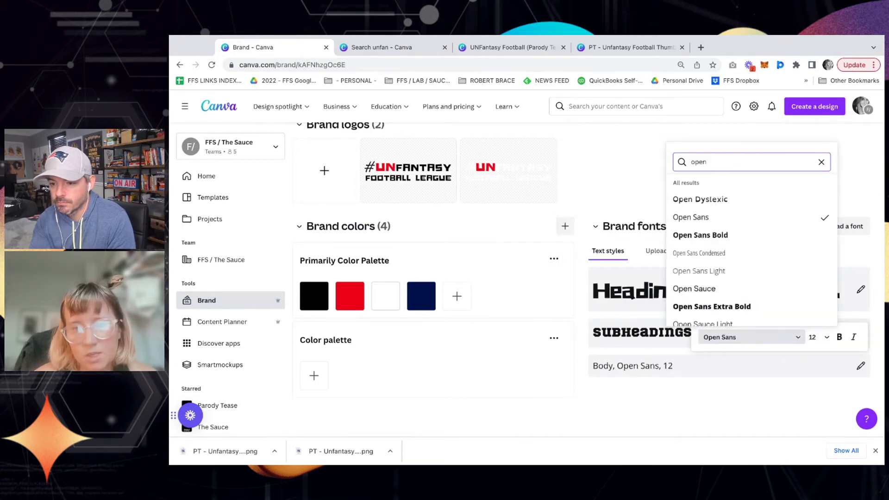
{"action": "left_click", "coordinate": [673, 394]}
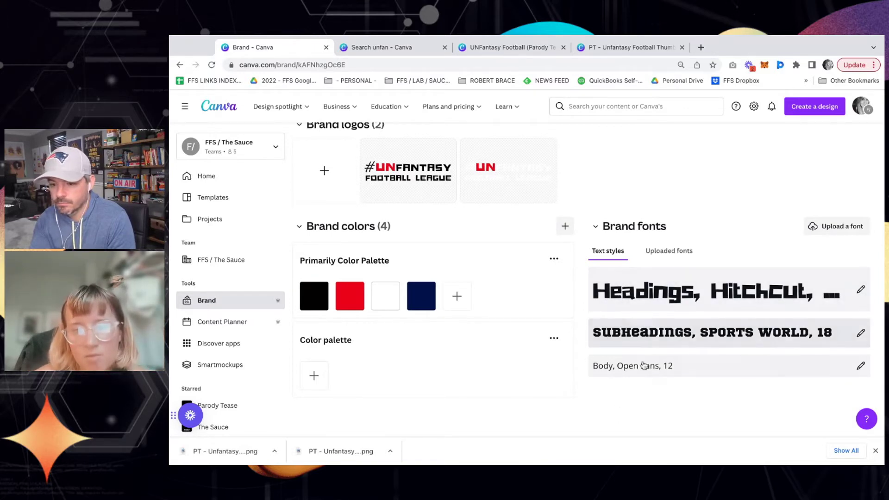
- Review the UnFantasy Football League Brand Kit and return to the overview of all Brand Kits
{"action": "scroll", "coordinate": [676, 366], "scroll_direction": "up", "scroll_amount": 5}
{"action": "scroll", "coordinate": [676, 367], "scroll_direction": "down", "scroll_amount": 4}
{"action": "scroll", "coordinate": [676, 366], "scroll_direction": "up", "scroll_amount": 3}
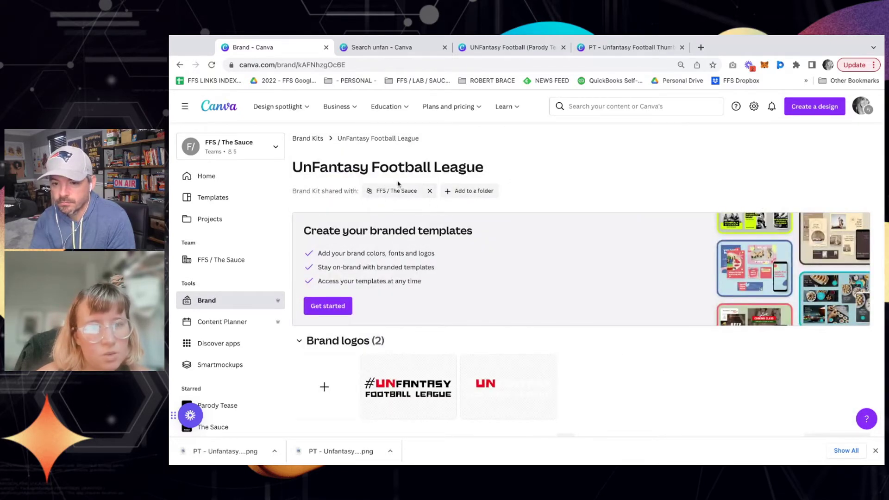
{"action": "left_click", "coordinate": [203, 306]}
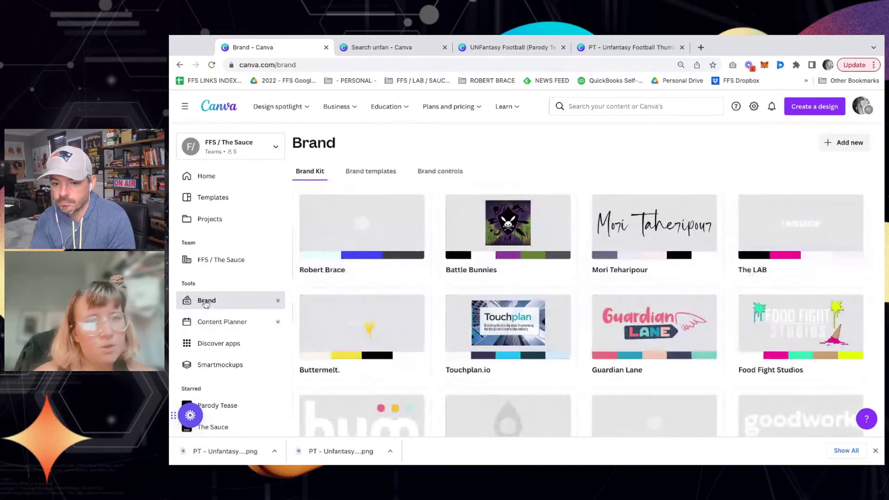
- From the home page, search the templates for "thumbnail" and browse the YouTube Thumbnail category
{"action": "left_click", "coordinate": [204, 176]}
{"action": "scroll", "coordinate": [525, 297], "scroll_direction": "down", "scroll_amount": 2}
{"action": "scroll", "coordinate": [524, 298], "scroll_direction": "up", "scroll_amount": 2}
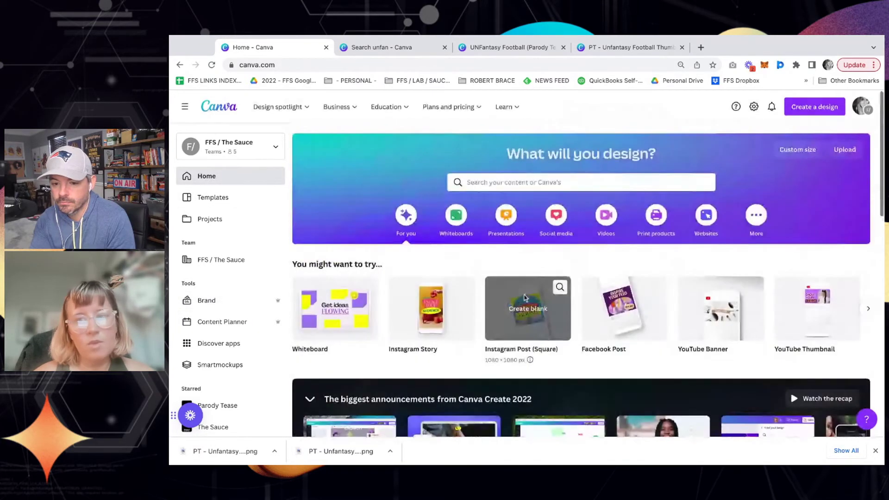
{"action": "left_click", "coordinate": [582, 181]}
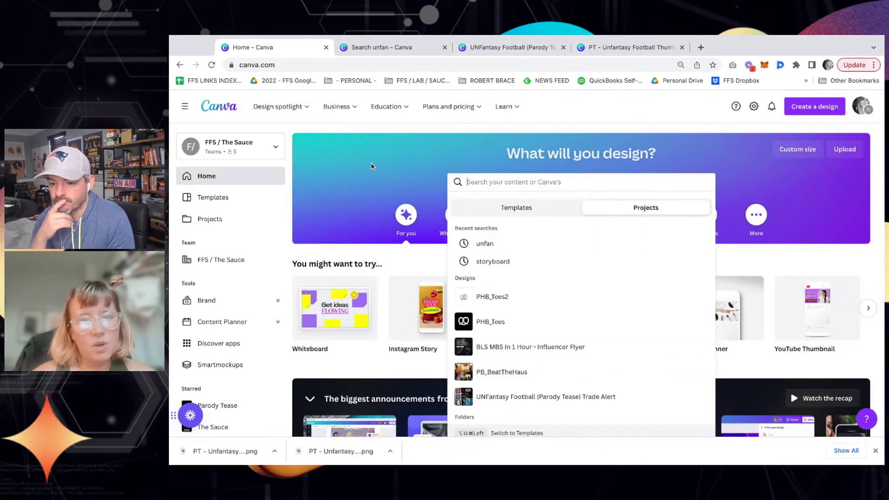
{"action": "key", "text": "alt+shift+super+Left"}
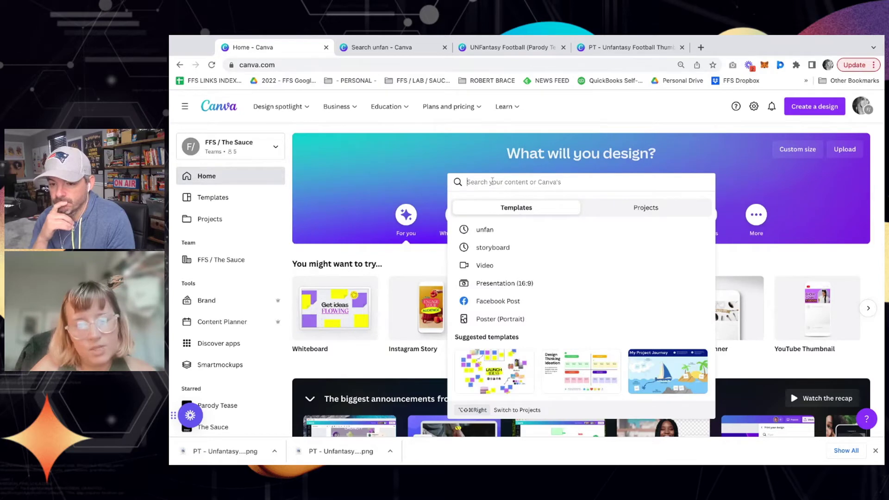
{"action": "type", "text": "thumbnail"}
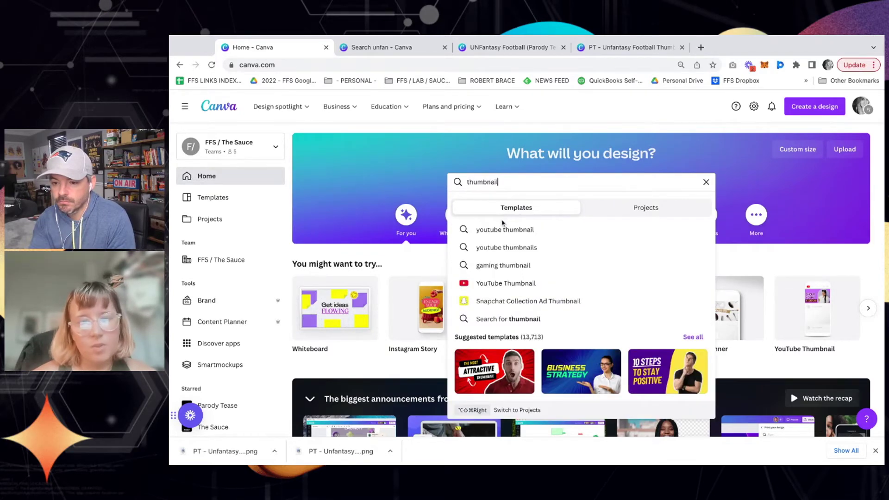
{"action": "left_click", "coordinate": [505, 282]}
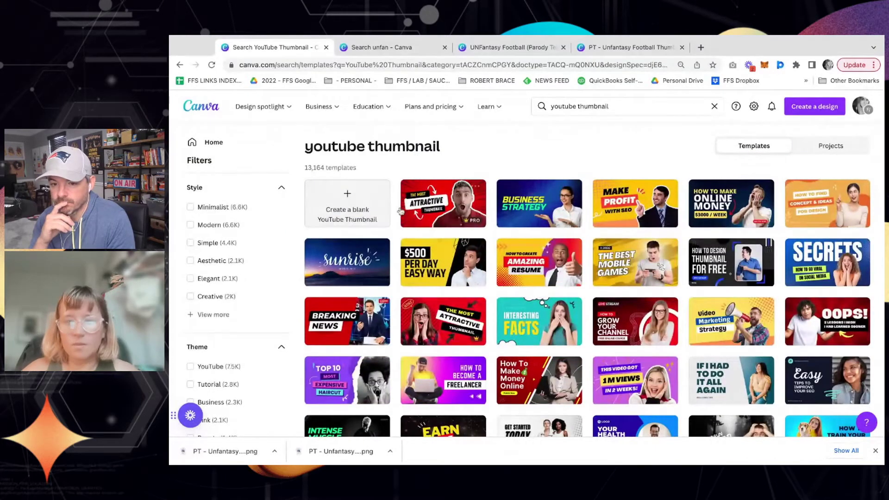
{"action": "scroll", "coordinate": [406, 315], "scroll_direction": "down", "scroll_amount": 5}
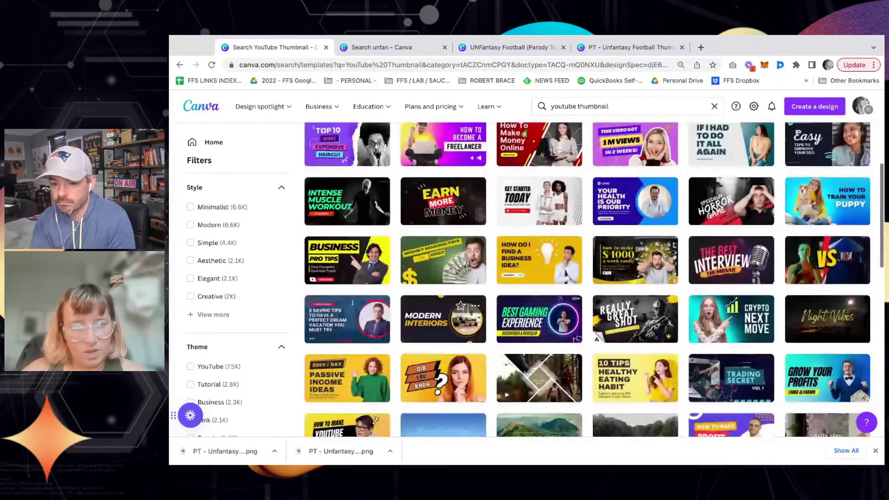
{"action": "scroll", "coordinate": [623, 165], "scroll_direction": "up", "scroll_amount": 6}
{"action": "scroll", "coordinate": [623, 165], "scroll_direction": "down", "scroll_amount": 1}
- Narrow the template search to "football thumbnail" and open the Blue Modern Soccer Match Highlights YouTube Thumbnail template as a new design
{"action": "left_click", "coordinate": [567, 107]}
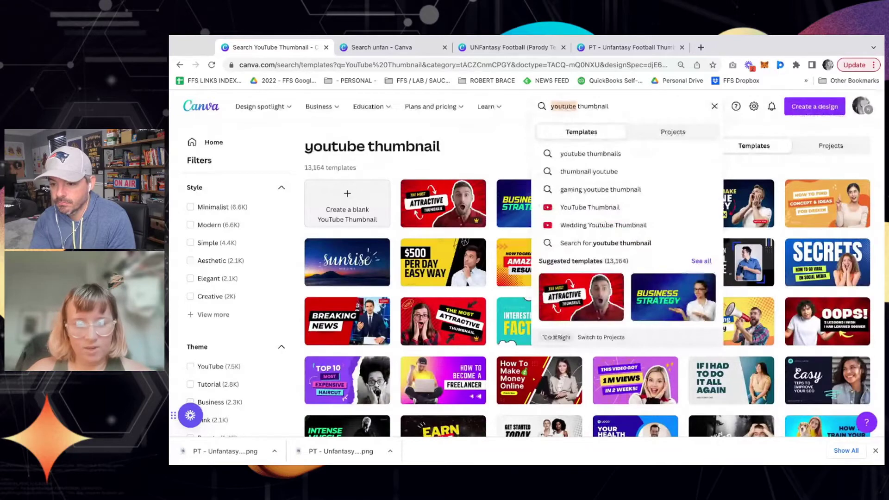
{"action": "type", "text": "foot"}
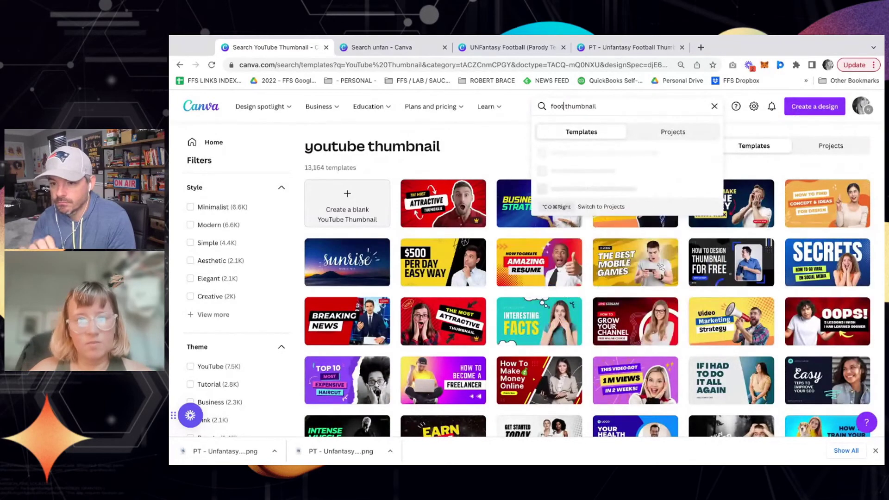
{"action": "type", "text": "ball"}
{"action": "key", "text": "Return"}
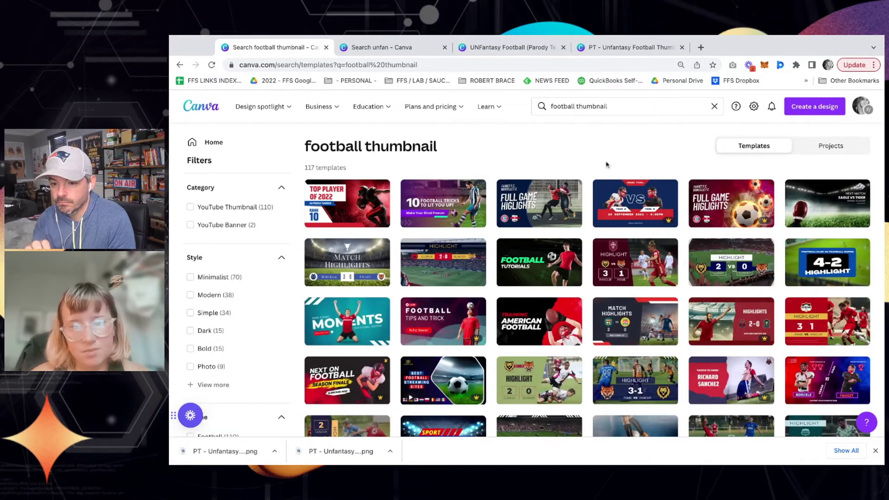
{"action": "scroll", "coordinate": [637, 255], "scroll_direction": "down", "scroll_amount": 2}
{"action": "scroll", "coordinate": [638, 255], "scroll_direction": "down", "scroll_amount": 2}
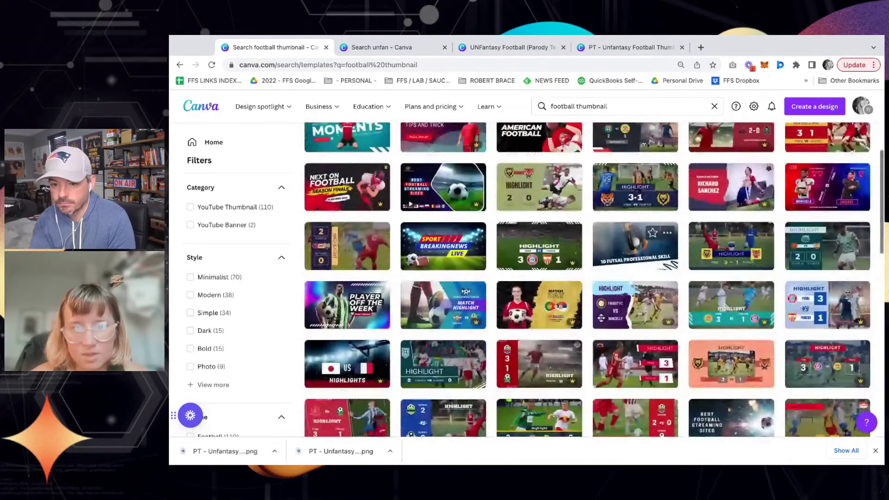
{"action": "scroll", "coordinate": [638, 255], "scroll_direction": "down", "scroll_amount": 1}
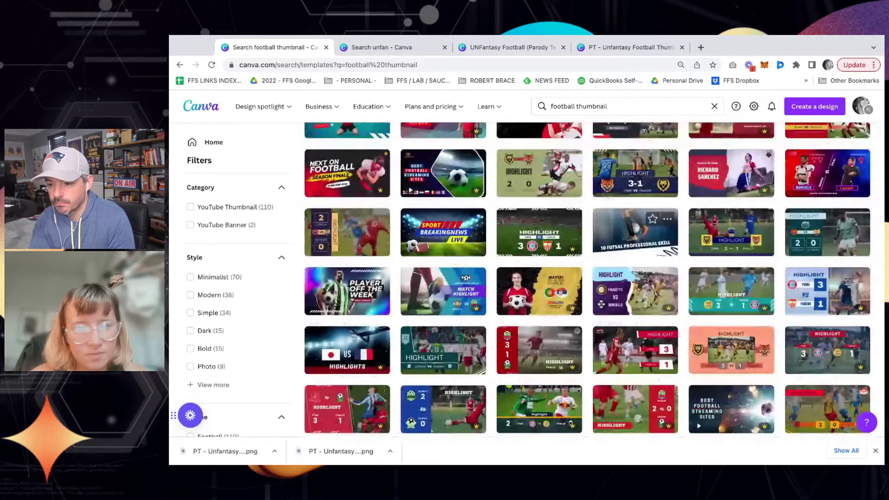
{"action": "left_click", "coordinate": [443, 304]}
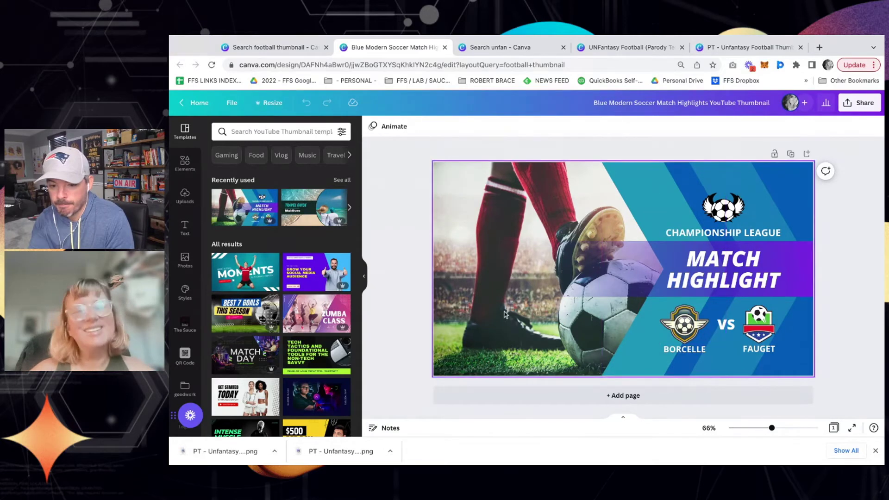
{"action": "left_click", "coordinate": [462, 204]}
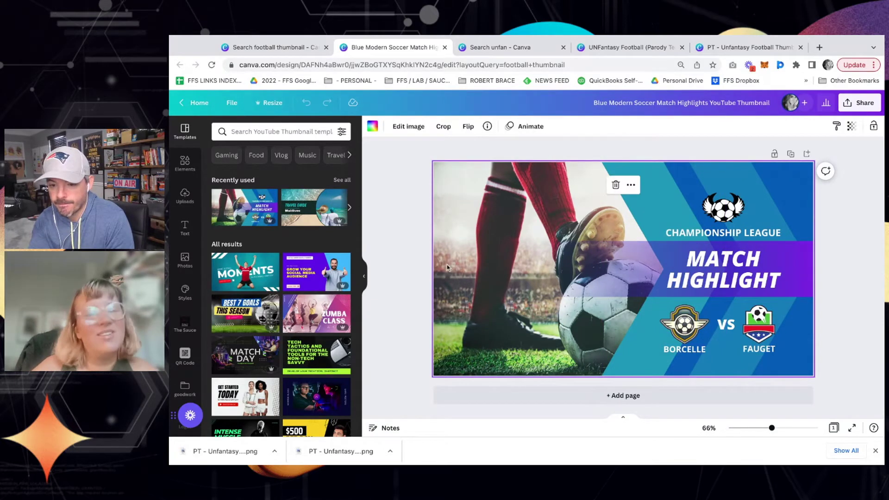
{"action": "left_click", "coordinate": [409, 325]}
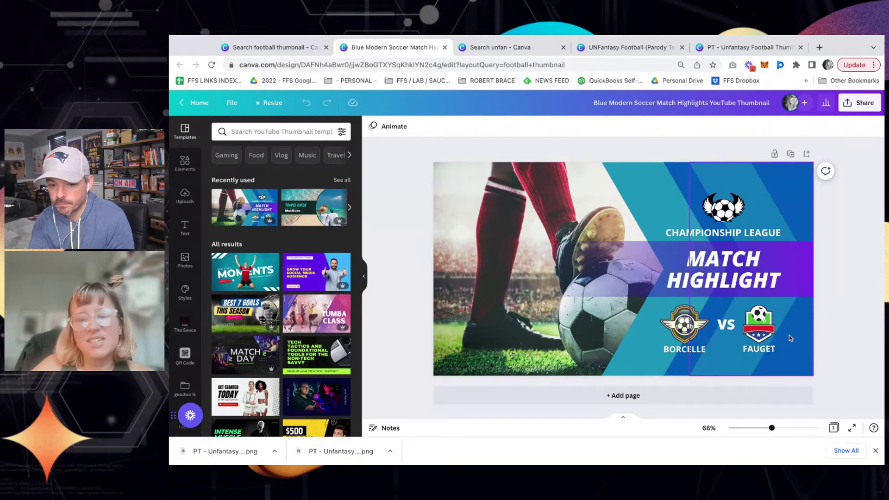
{"action": "left_click", "coordinate": [478, 232]}
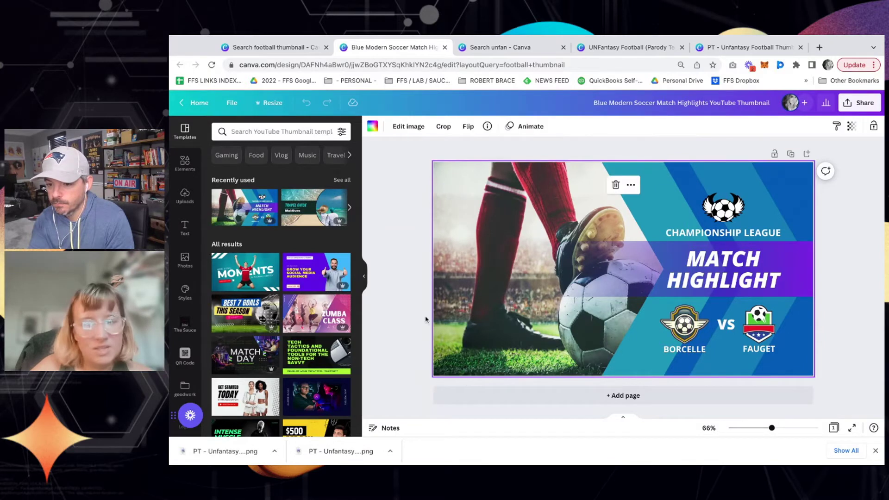
{"action": "left_click", "coordinate": [873, 211]}
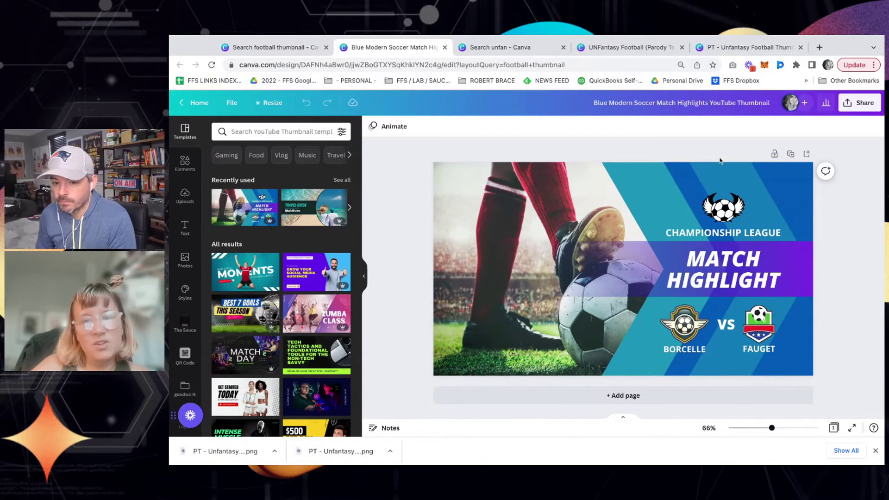
- Replace the "MATCH HIGHLIGHT" heading with "TRADE ALERT" and narrow its text box so the words break onto two lines
{"action": "left_click", "coordinate": [720, 273]}
{"action": "left_click", "coordinate": [722, 273]}
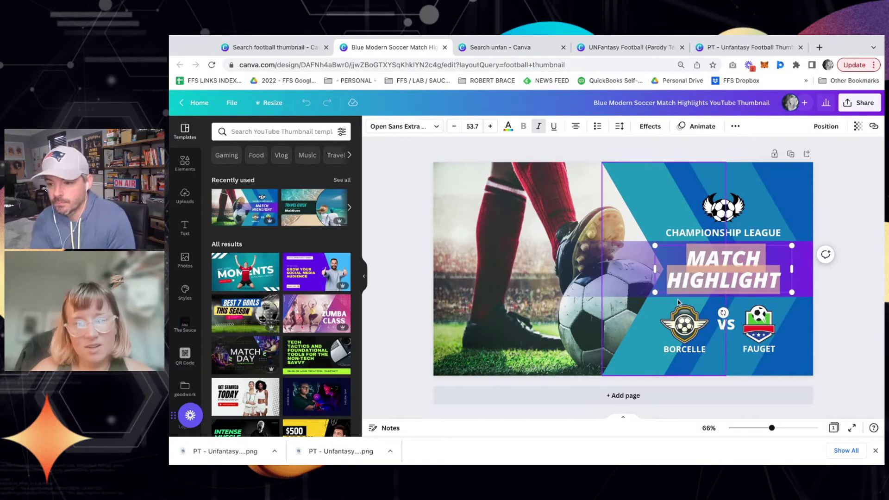
{"action": "type", "text": "TRADE ALERT"}
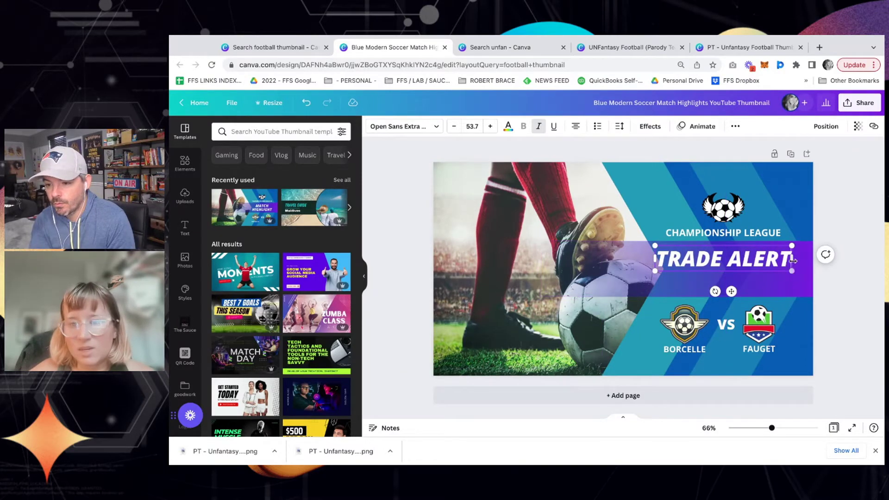
{"action": "left_click_drag", "start_coordinate": [792, 257], "coordinate": [756, 257]}
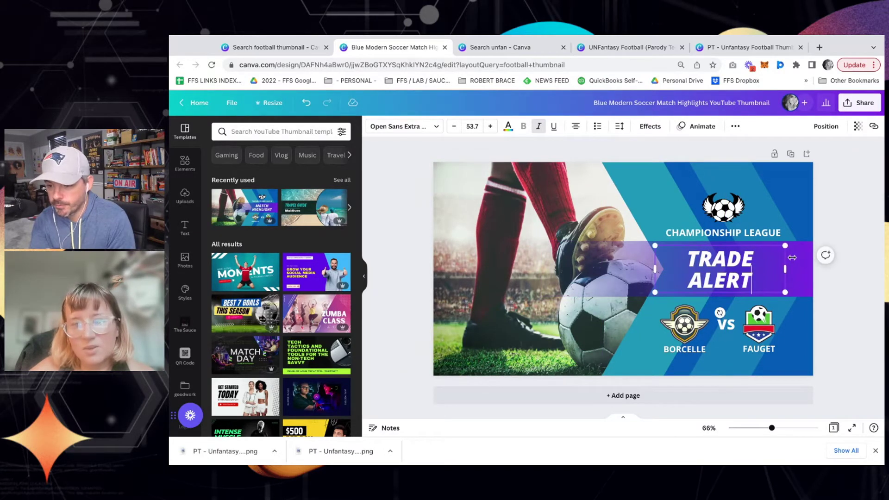
{"action": "left_click", "coordinate": [753, 235]}
{"action": "left_click", "coordinate": [753, 237]}
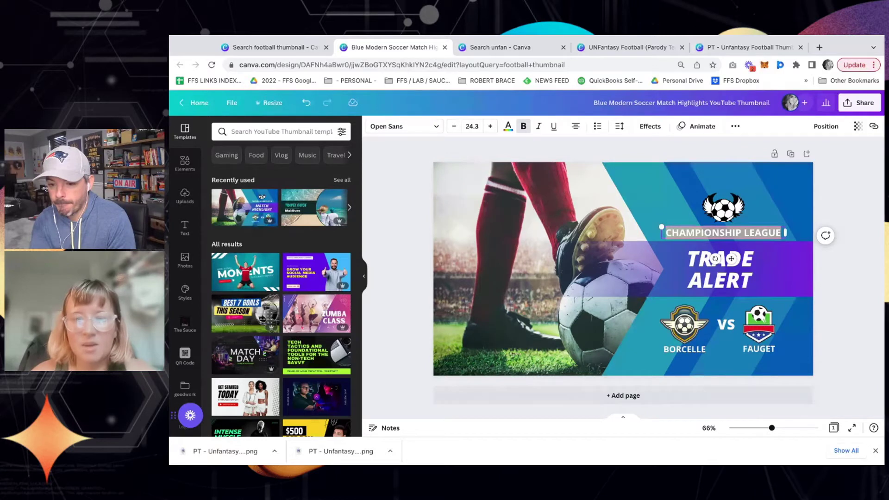
{"action": "left_click", "coordinate": [861, 186]}
{"action": "left_click", "coordinate": [722, 209]}
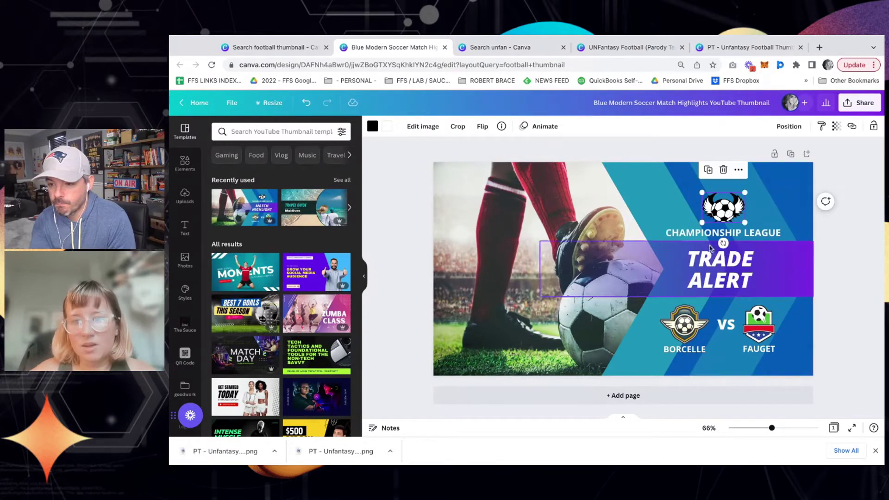
{"action": "left_click", "coordinate": [686, 240], "text": "shift"}
{"action": "key", "text": "Delete"}
{"action": "key", "text": "ctrl+z"}
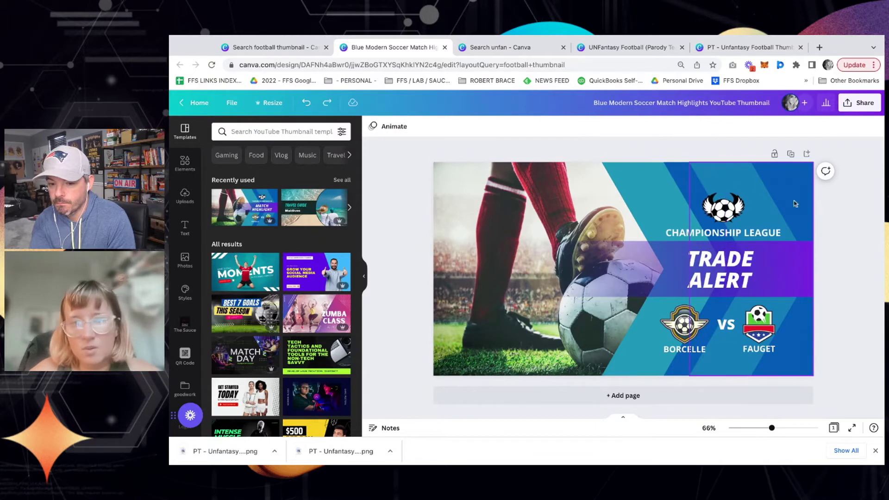
- Change the "CHAMPIONSHIP LEAGUE" text to "WEEK 3" and delete the winged soccer ball logo above it
{"action": "left_click_drag", "start_coordinate": [722, 207], "coordinate": [722, 187]}
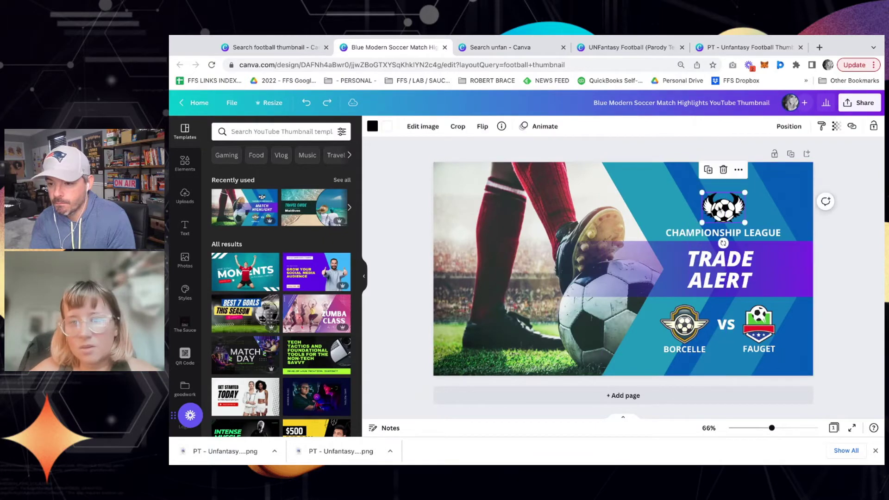
{"action": "left_click", "coordinate": [695, 232]}
{"action": "key", "text": "ctrl+a"}
{"action": "type", "text": "WEEK 3"}
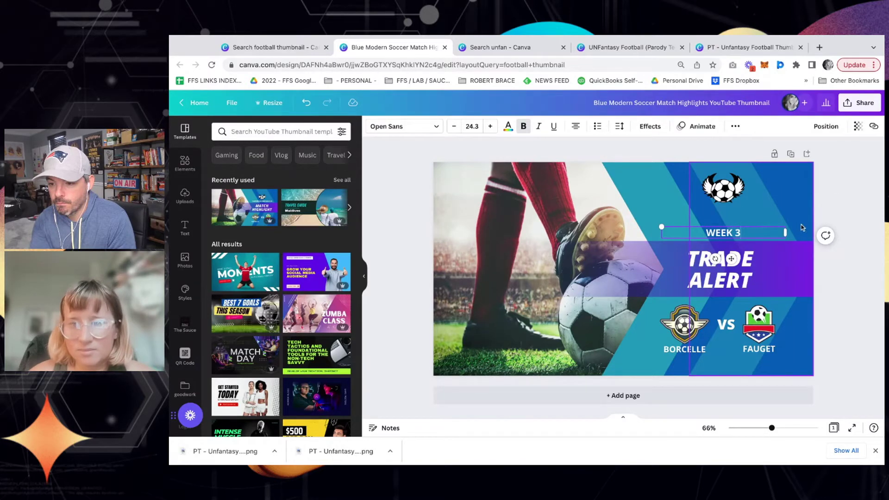
{"action": "left_click", "coordinate": [858, 217]}
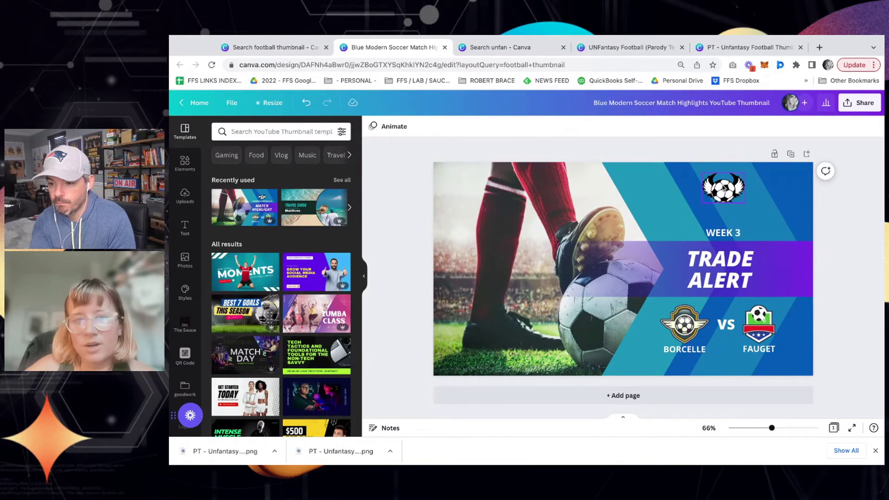
{"action": "left_click", "coordinate": [722, 189]}
{"action": "key", "text": "Delete"}
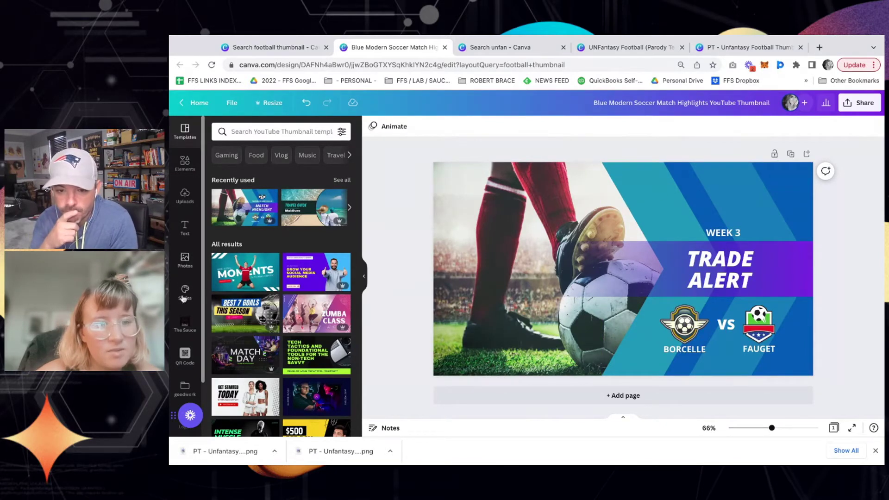
- Switch the design's brand styles to the UnFantasy Football League Brand Kit
{"action": "left_click", "coordinate": [362, 277]}
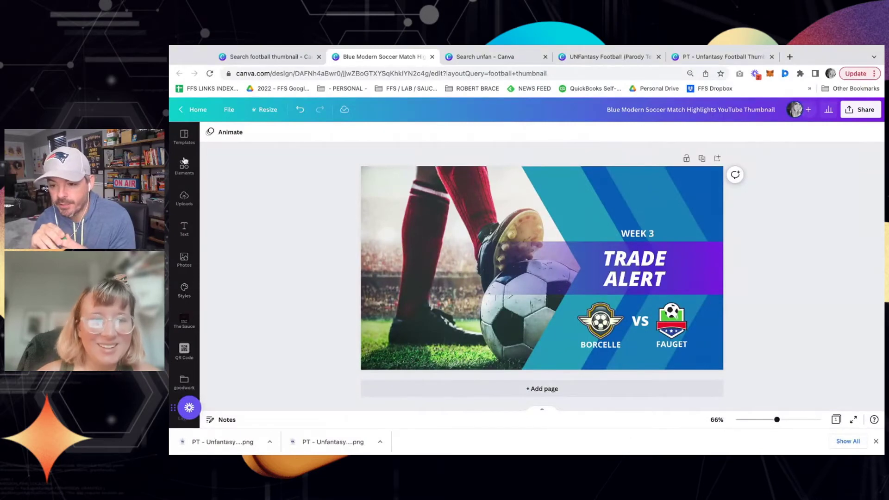
{"action": "left_click", "coordinate": [184, 289]}
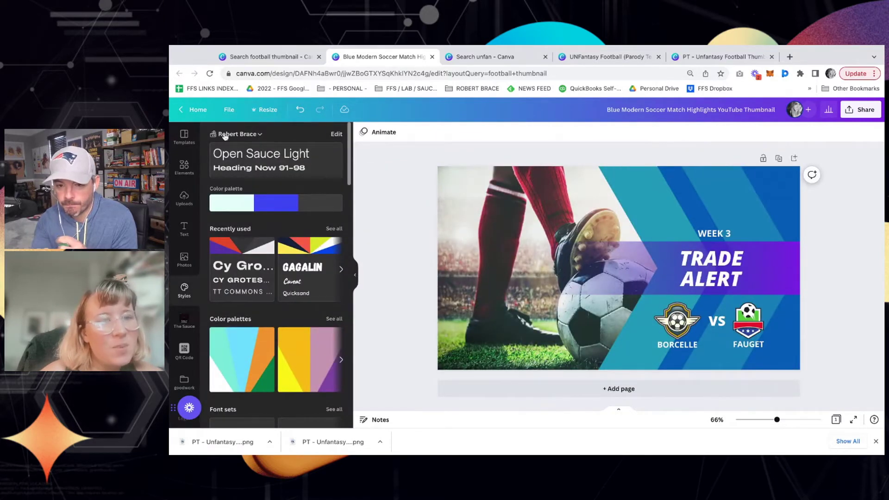
{"action": "left_click", "coordinate": [256, 135]}
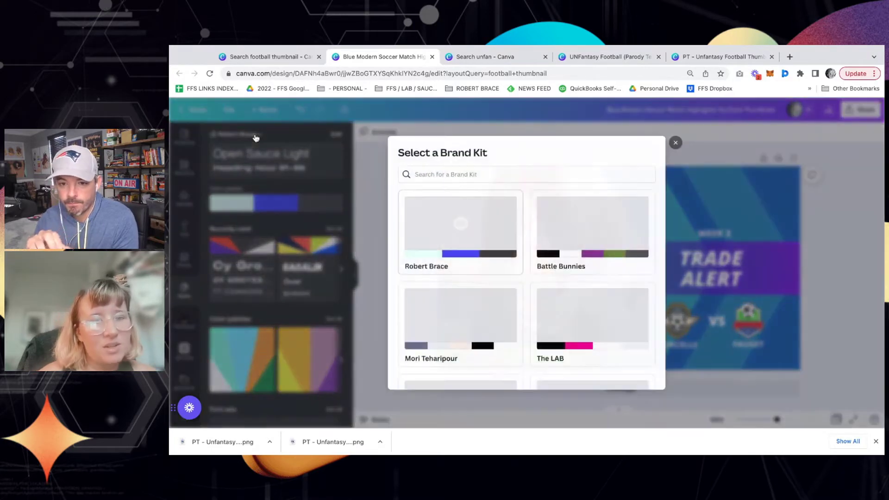
{"action": "scroll", "coordinate": [603, 285], "scroll_direction": "down", "scroll_amount": 6}
{"action": "scroll", "coordinate": [602, 285], "scroll_direction": "down", "scroll_amount": 5}
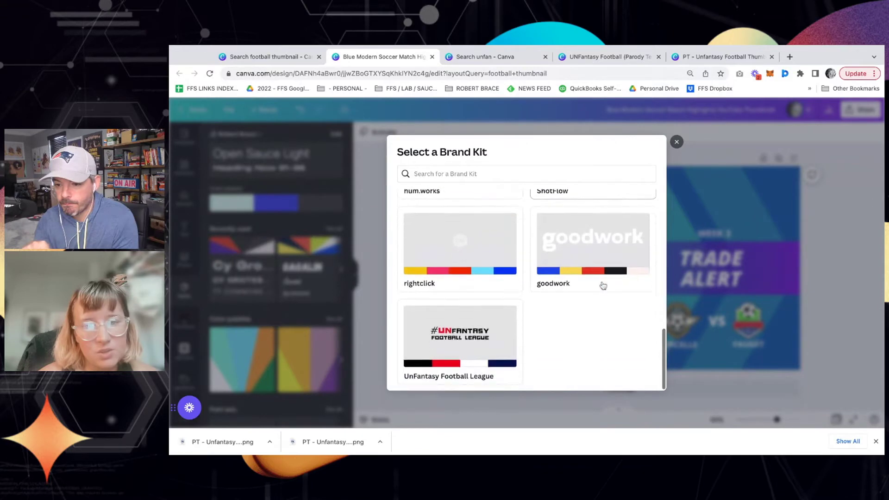
{"action": "left_click", "coordinate": [459, 340]}
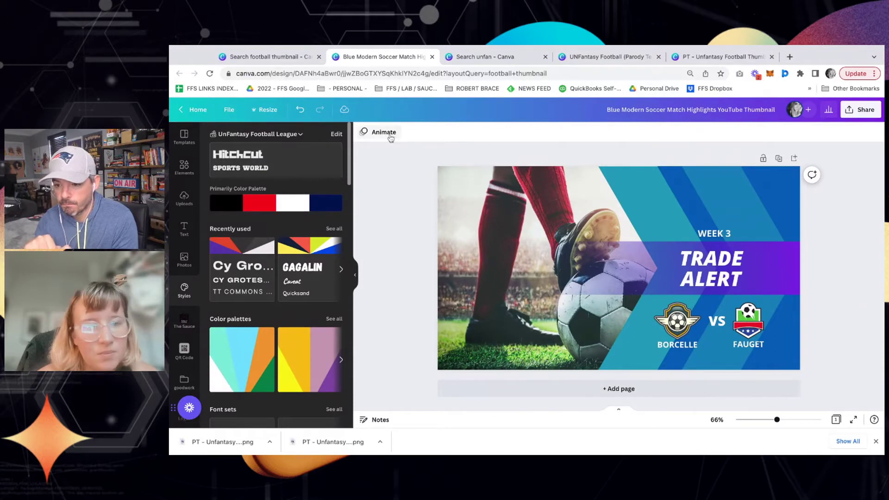
- Add the white-lettered UnFantasy Football League logo from the Brand Kit, place it above the "WEEK 3" text and enlarge it
{"action": "scroll", "coordinate": [277, 301], "scroll_direction": "down", "scroll_amount": 3}
{"action": "scroll", "coordinate": [181, 339], "scroll_direction": "down", "scroll_amount": 2}
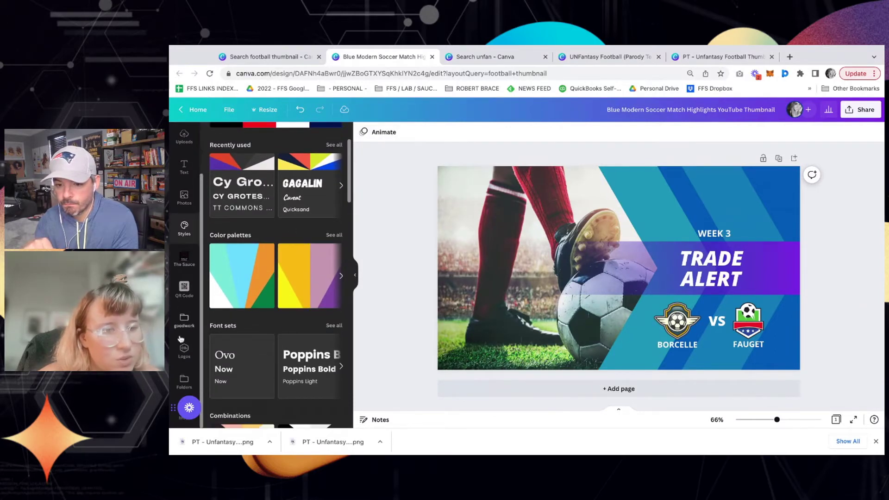
{"action": "left_click", "coordinate": [183, 351]}
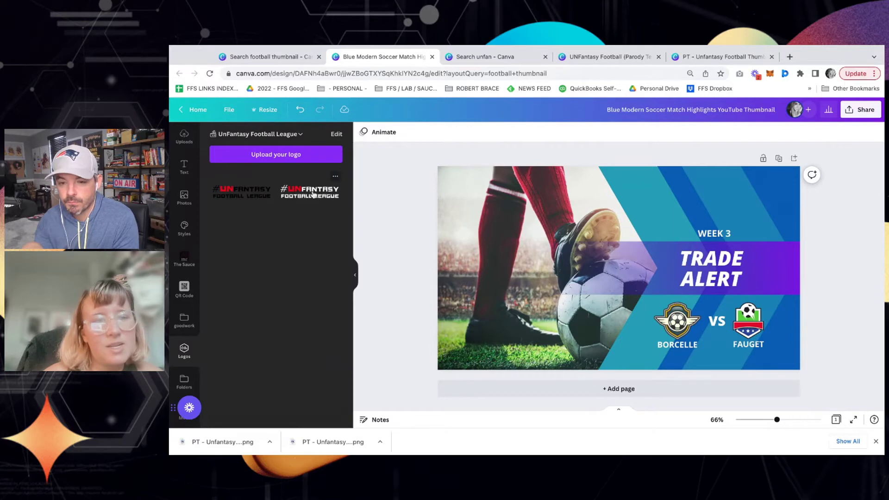
{"action": "left_click", "coordinate": [312, 195]}
{"action": "left_click_drag", "start_coordinate": [517, 198], "coordinate": [700, 205]}
{"action": "left_click_drag", "start_coordinate": [678, 176], "coordinate": [648, 161]}
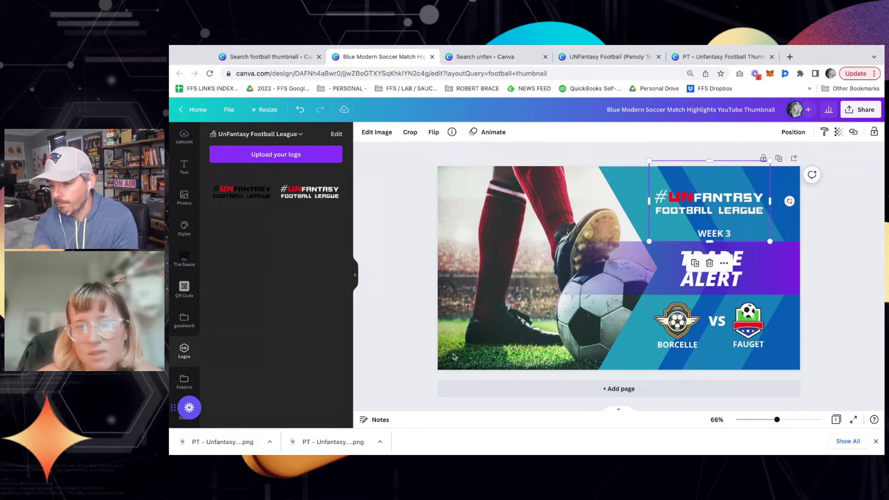
{"action": "left_click", "coordinate": [454, 297]}
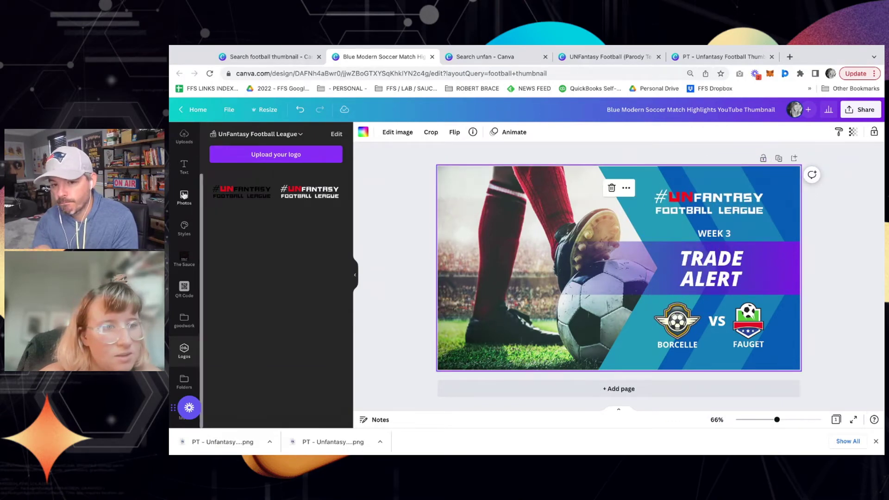
- Search the photo library for "football field" and replace the soccer player background photo with the green field under a dark teal sky
{"action": "left_click", "coordinate": [184, 195]}
{"action": "left_click", "coordinate": [275, 135]}
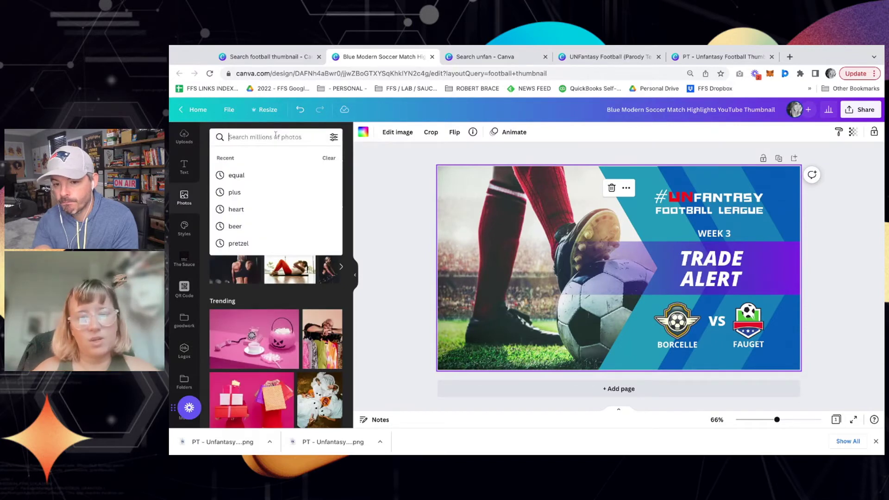
{"action": "type", "text": "football field"}
{"action": "key", "text": "Return"}
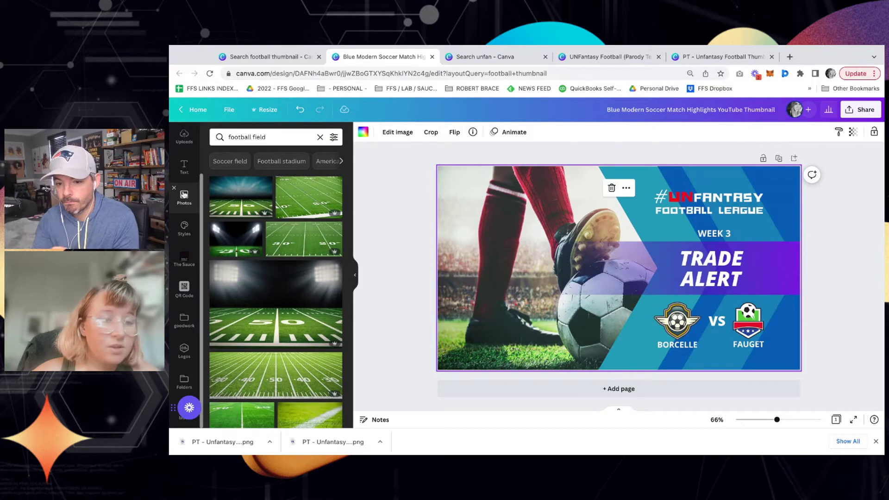
{"action": "scroll", "coordinate": [188, 139], "scroll_direction": "up", "scroll_amount": 2}
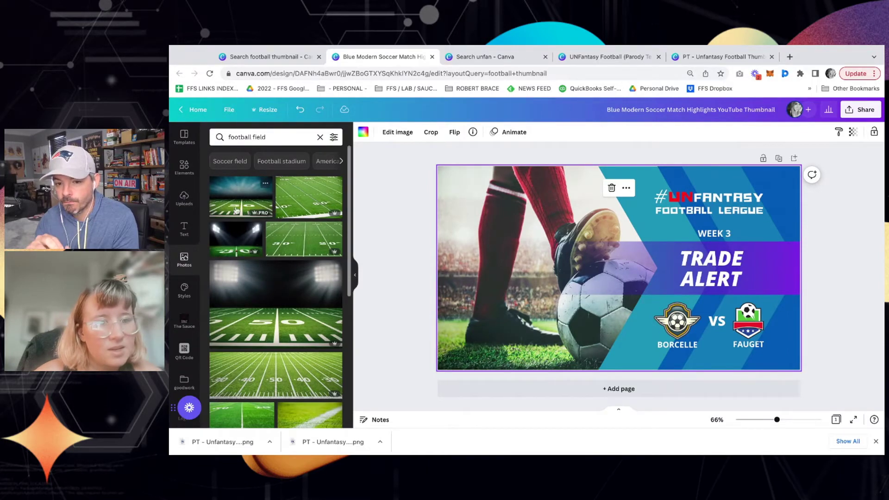
{"action": "left_click", "coordinate": [224, 194]}
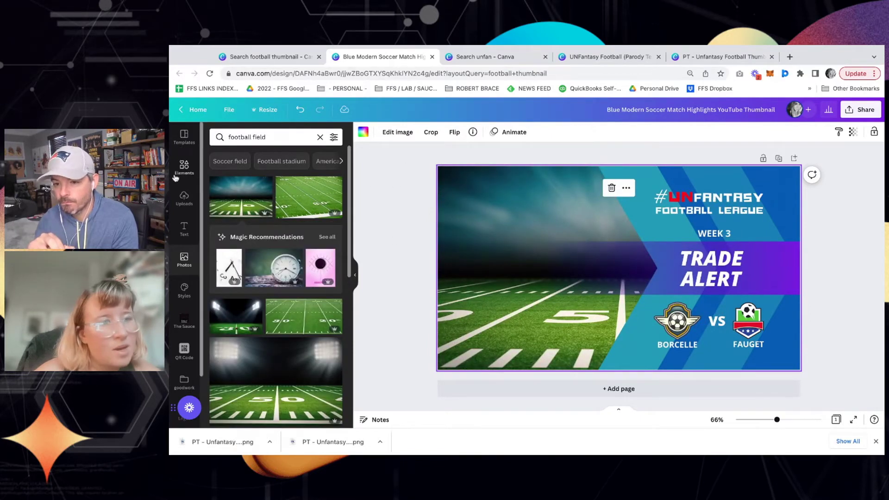
{"action": "left_click", "coordinate": [181, 137]}
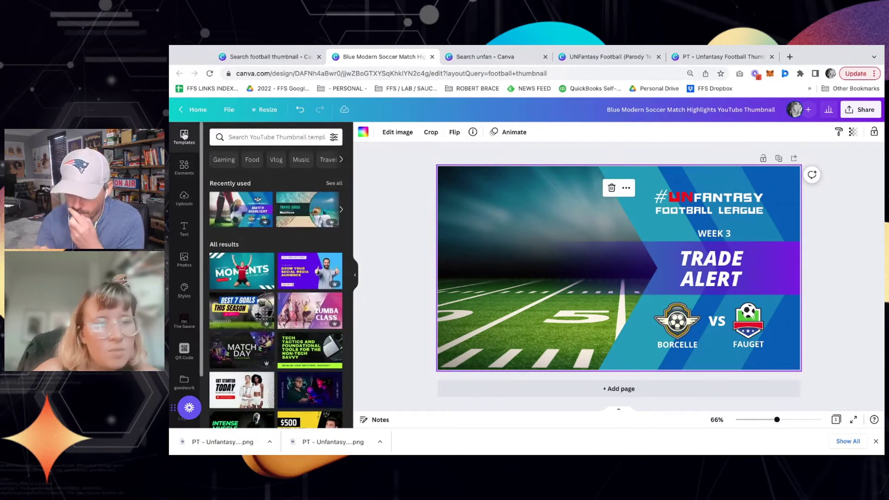
{"action": "scroll", "coordinate": [240, 260], "scroll_direction": "down", "scroll_amount": 1}
{"action": "scroll", "coordinate": [236, 258], "scroll_direction": "up", "scroll_amount": 1}
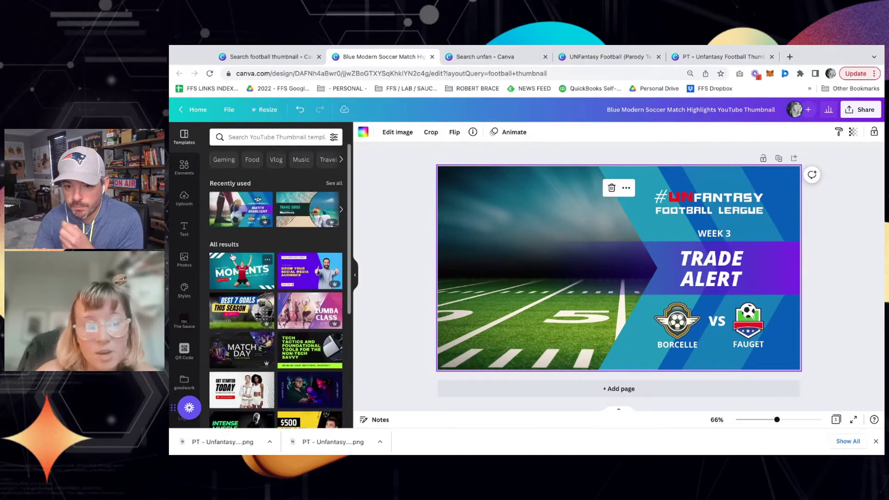
{"action": "scroll", "coordinate": [270, 269], "scroll_direction": "down", "scroll_amount": 1}
{"action": "scroll", "coordinate": [266, 278], "scroll_direction": "up", "scroll_amount": 1}
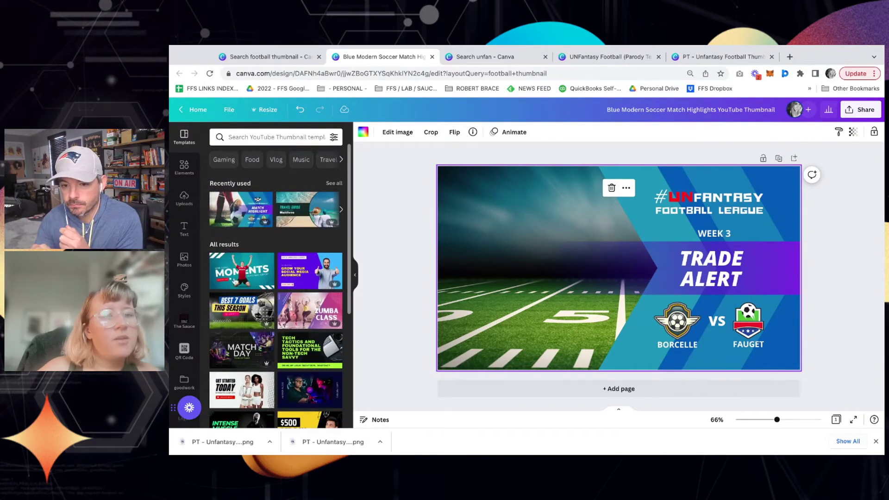
- Look through the football thumbnail templates, the "unfan" search tab, and the soccer match highlights design with its template list
{"action": "left_click", "coordinate": [269, 58]}
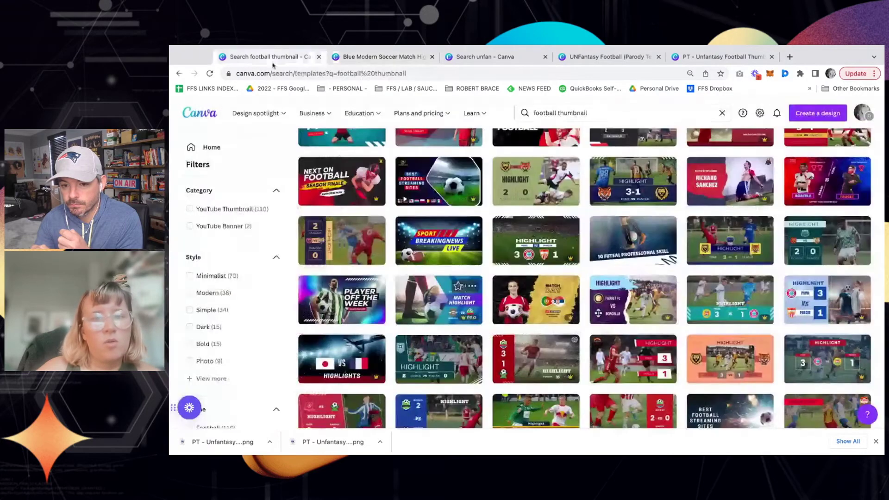
{"action": "scroll", "coordinate": [548, 118], "scroll_direction": "down", "scroll_amount": 1}
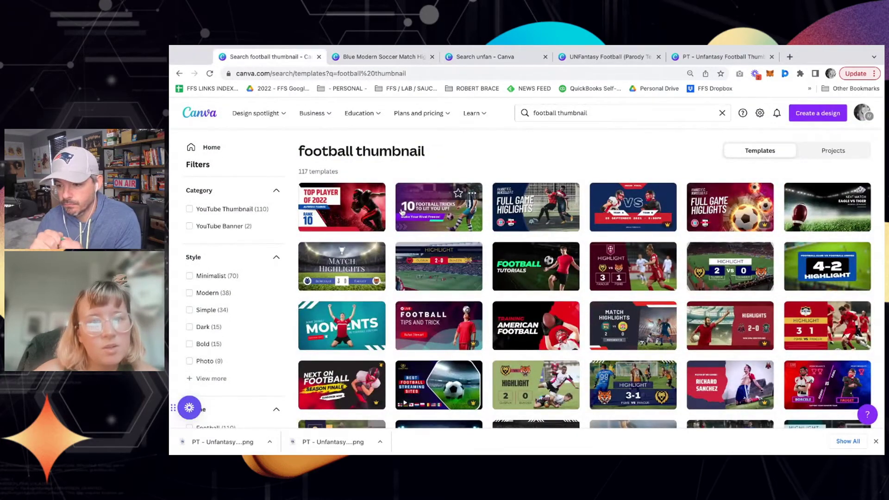
{"action": "left_click", "coordinate": [479, 57]}
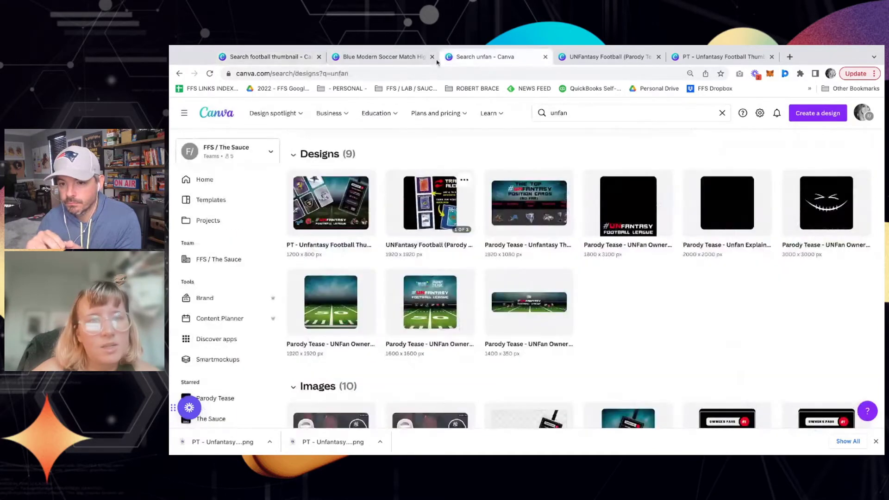
{"action": "left_click", "coordinate": [381, 57]}
{"action": "scroll", "coordinate": [288, 219], "scroll_direction": "down", "scroll_amount": 2}
{"action": "scroll", "coordinate": [288, 220], "scroll_direction": "up", "scroll_amount": 2}
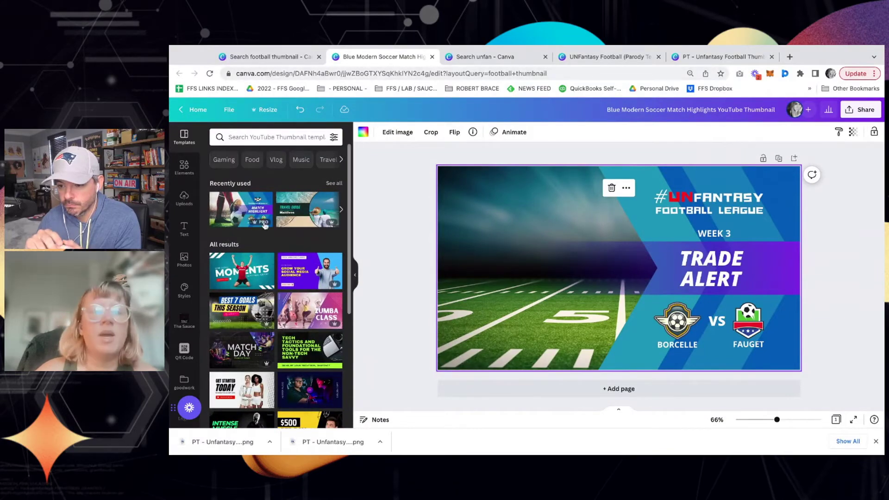
{"action": "scroll", "coordinate": [248, 396], "scroll_direction": "down", "scroll_amount": 3}
{"action": "scroll", "coordinate": [247, 397], "scroll_direction": "up", "scroll_amount": 3}
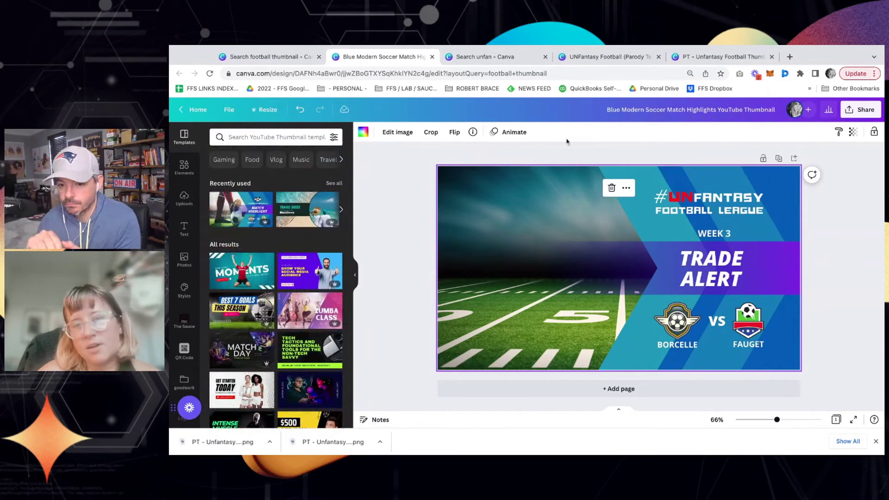
- Try the purple "Grow your social media audience" template on the trade alert design with page thumbnails shown, and undo the template change
{"action": "left_click", "coordinate": [305, 273]}
{"action": "scroll", "coordinate": [614, 271], "scroll_direction": "down", "scroll_amount": 2}
{"action": "left_click", "coordinate": [619, 410]}
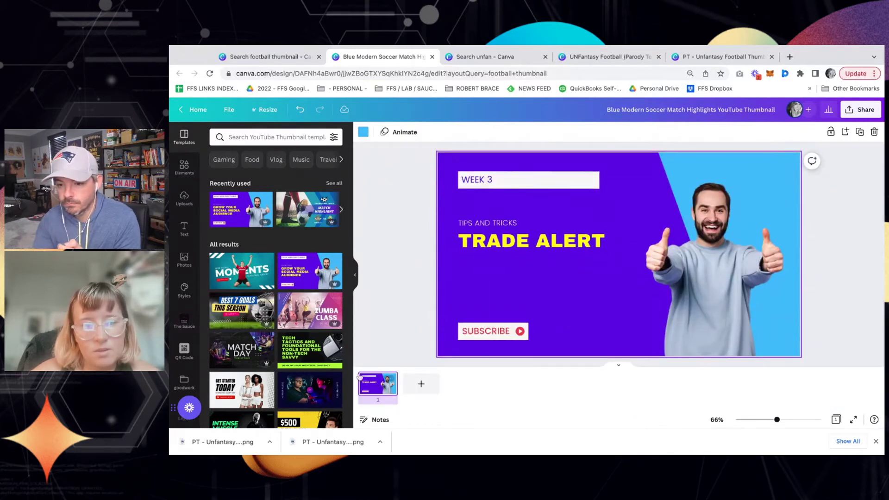
{"action": "left_click", "coordinate": [399, 227]}
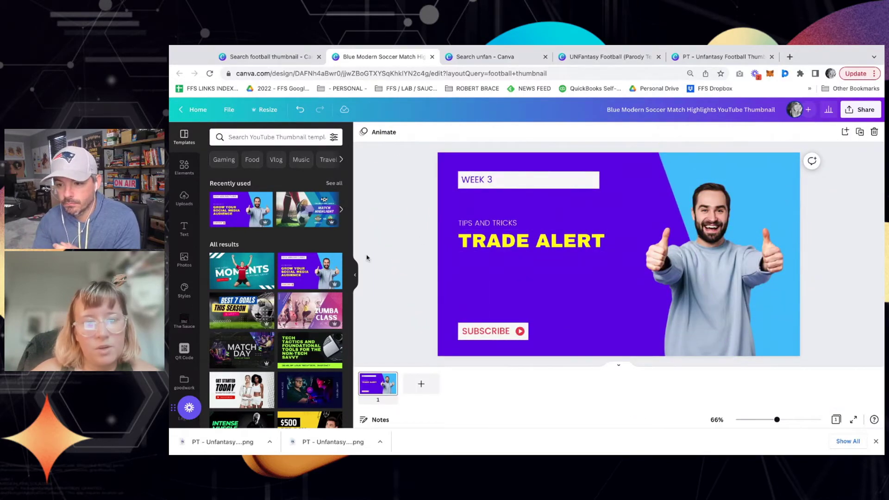
{"action": "key", "text": "ctrl+z"}
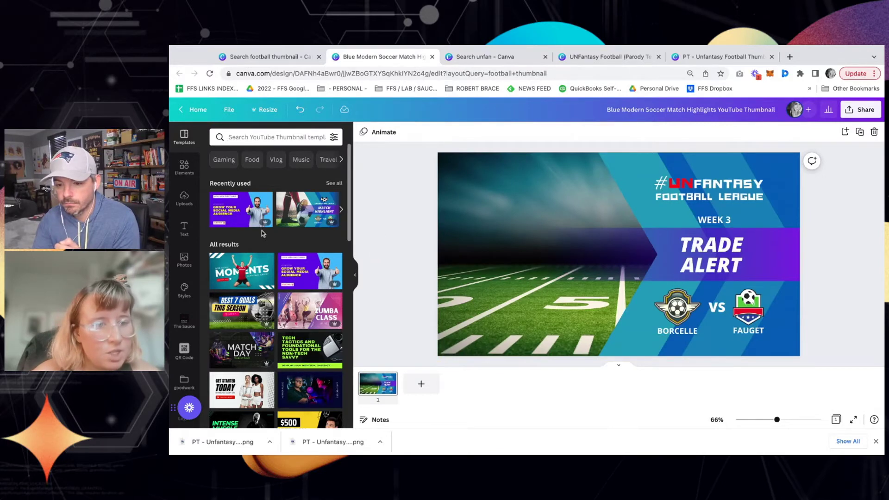
- Try the "Best 7 Goals This Season" template on the trade alert page, and undo it
{"action": "scroll", "coordinate": [265, 300], "scroll_direction": "down", "scroll_amount": 3}
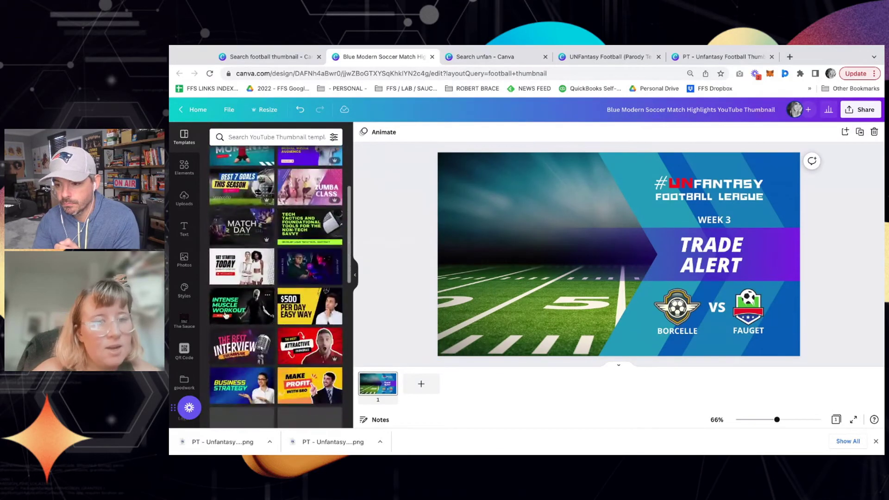
{"action": "left_click", "coordinate": [240, 190]}
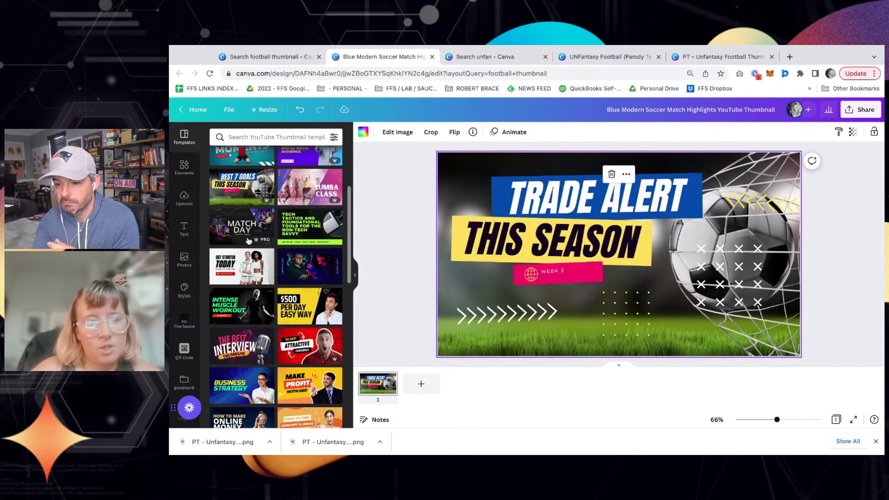
{"action": "key", "text": "ctrl+z"}
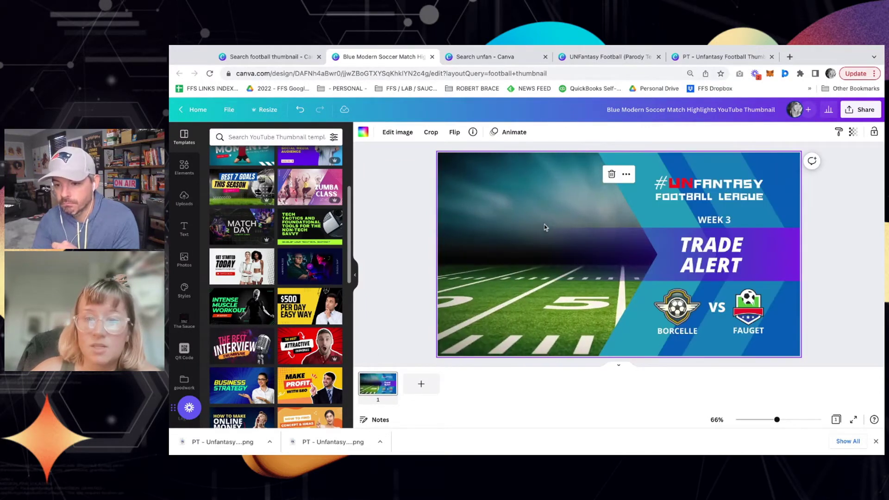
{"action": "left_click", "coordinate": [396, 240]}
{"action": "scroll", "coordinate": [278, 190], "scroll_direction": "up", "scroll_amount": 5}
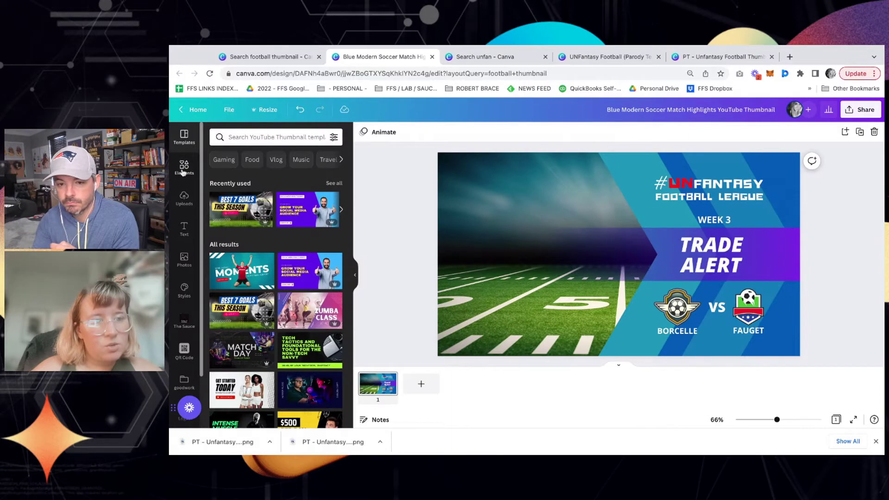
- Examine the available element categories, from lines, shapes and graphics through charts, tables, frames and grids
{"action": "left_click", "coordinate": [183, 168]}
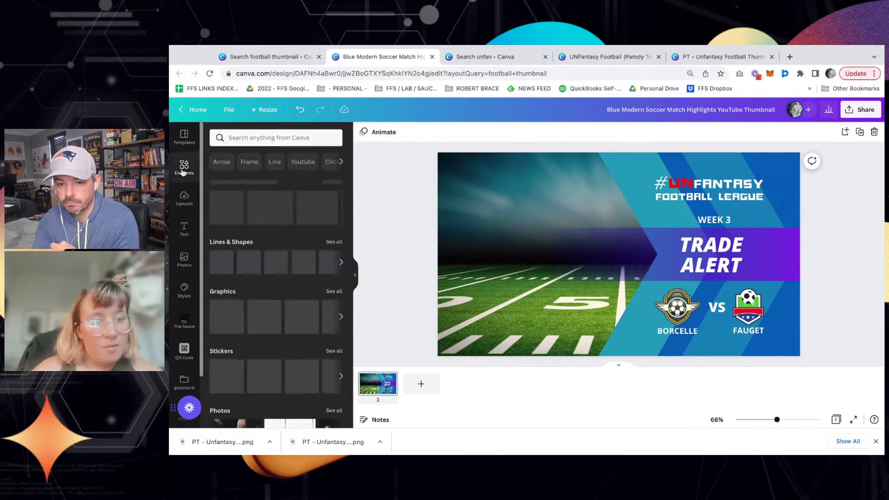
{"action": "left_click", "coordinate": [286, 136]}
{"action": "left_click", "coordinate": [375, 181]}
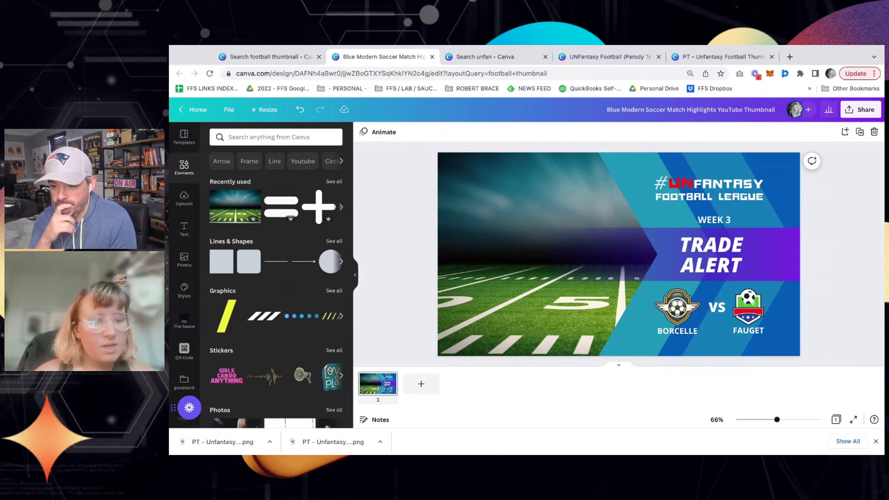
{"action": "scroll", "coordinate": [272, 377], "scroll_direction": "down", "scroll_amount": 3}
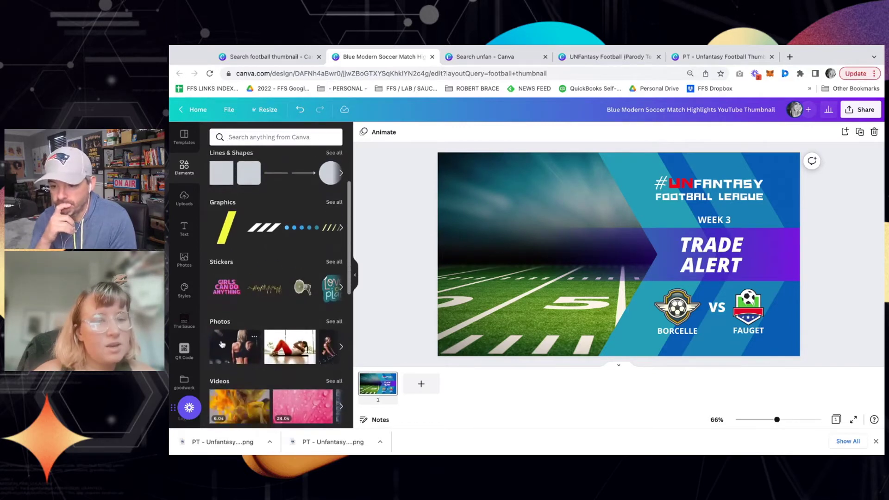
{"action": "scroll", "coordinate": [282, 329], "scroll_direction": "down", "scroll_amount": 2}
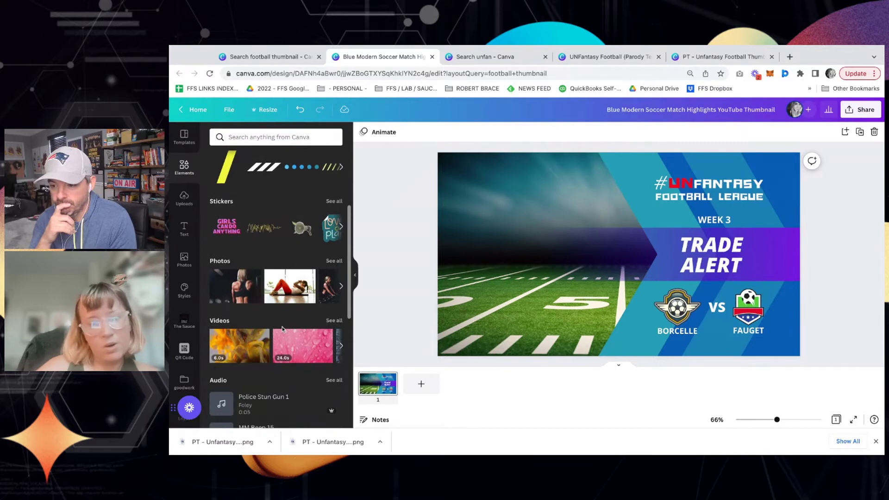
{"action": "scroll", "coordinate": [282, 329], "scroll_direction": "down", "scroll_amount": 5}
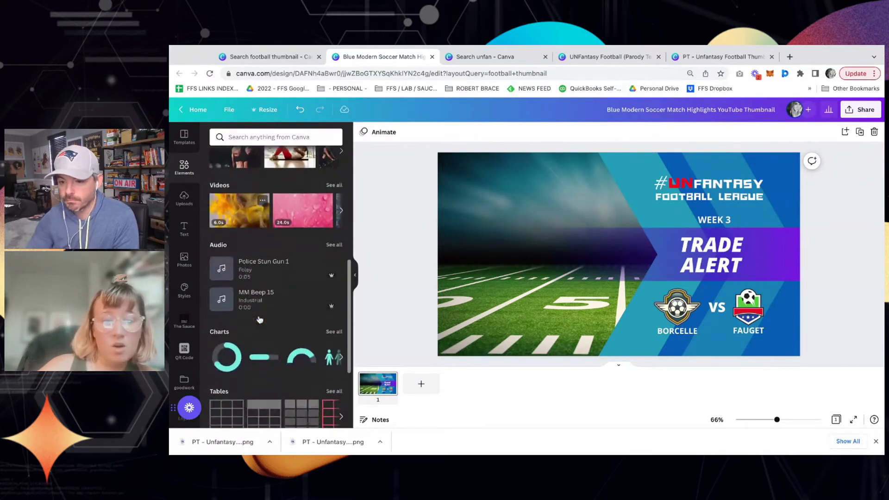
{"action": "scroll", "coordinate": [259, 319], "scroll_direction": "down", "scroll_amount": 4}
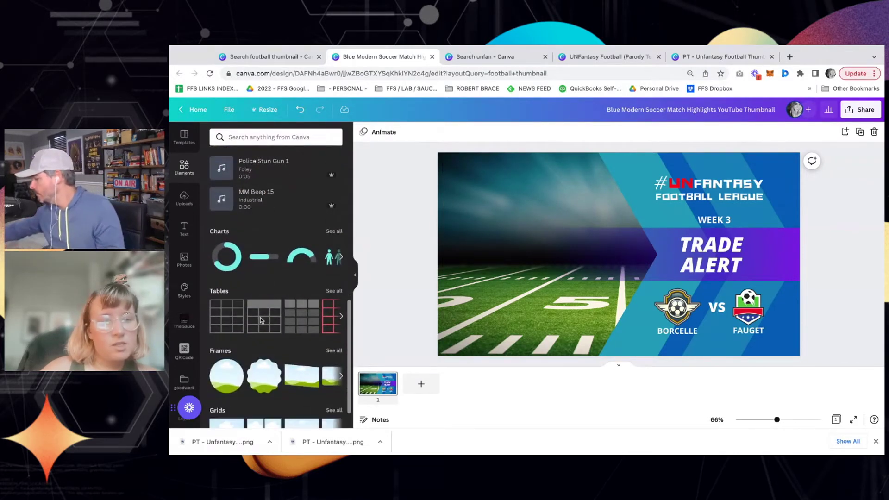
{"action": "scroll", "coordinate": [260, 320], "scroll_direction": "down", "scroll_amount": 13}
{"action": "scroll", "coordinate": [260, 321], "scroll_direction": "up", "scroll_amount": 20}
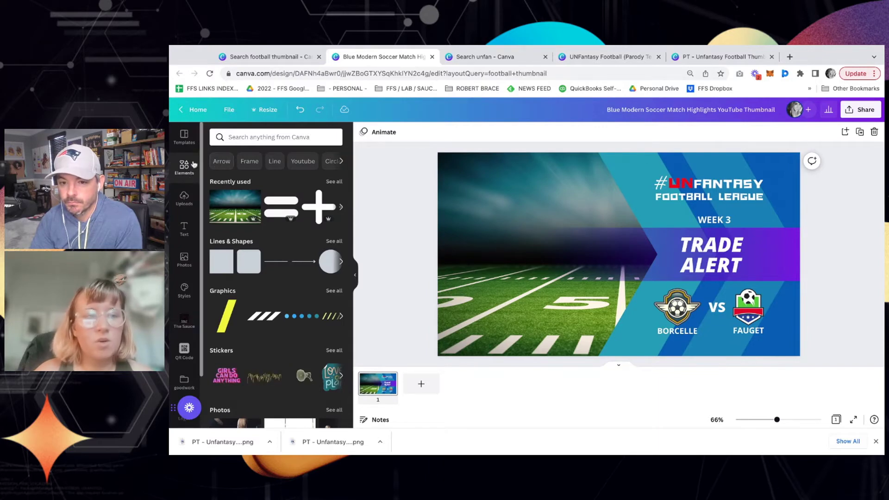
- Search the elements for "box frame" and look over the results
{"action": "left_click", "coordinate": [258, 137]}
{"action": "type", "text": "frame"}
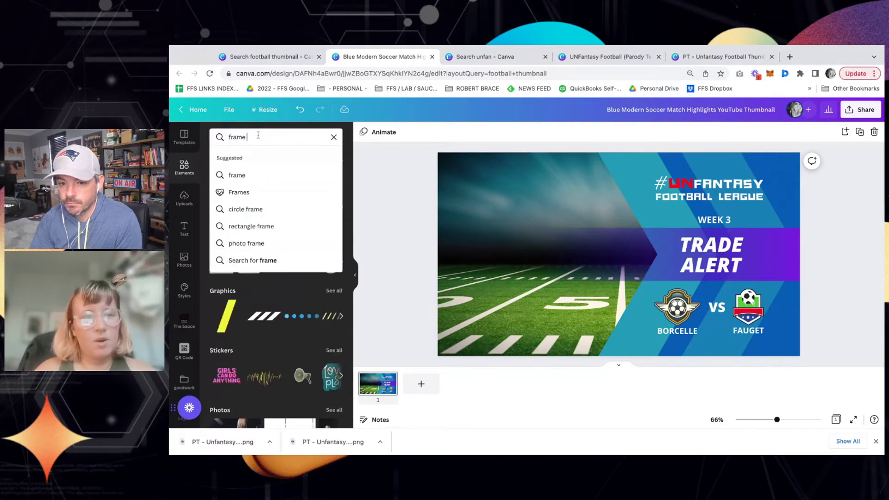
{"action": "key", "text": "BackSpace"}
{"action": "key", "text": "BackSpace"}
{"action": "key", "text": "BackSpace"}
{"action": "key", "text": "BackSpace"}
{"action": "key", "text": "BackSpace"}
{"action": "type", "text": "box frame"}
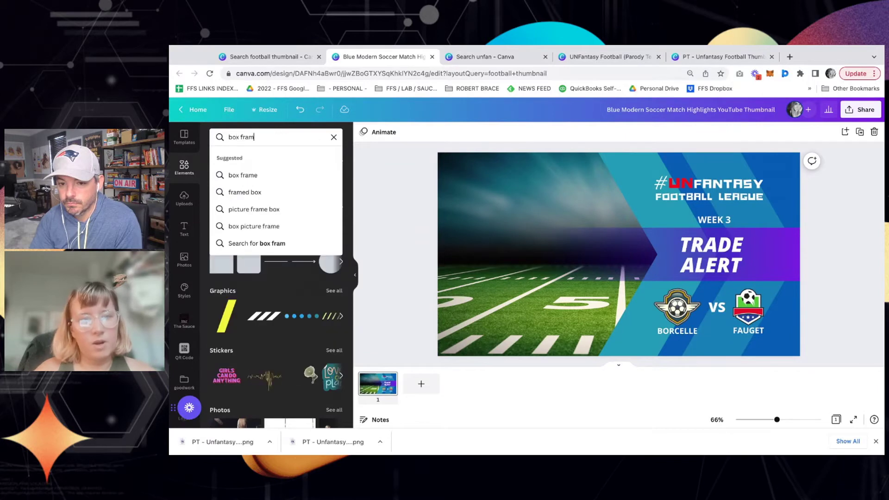
{"action": "key", "text": "Return"}
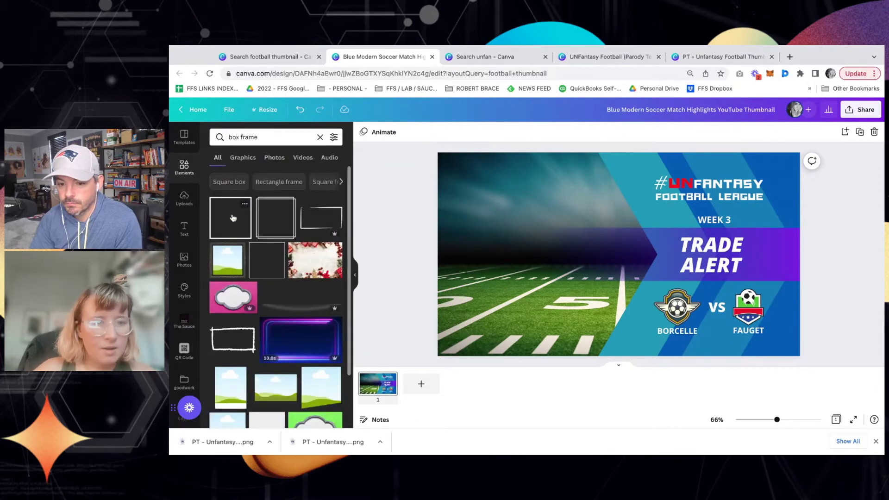
{"action": "scroll", "coordinate": [233, 218], "scroll_direction": "down", "scroll_amount": 3}
{"action": "scroll", "coordinate": [232, 213], "scroll_direction": "up", "scroll_amount": 3}
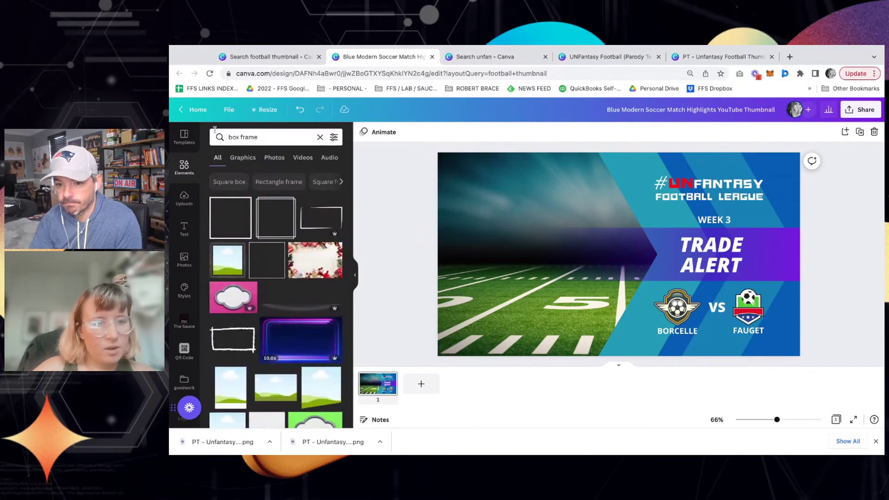
- Add the plain square outline from the results, place it over the football field photo, and recolor it white
{"action": "left_click", "coordinate": [229, 222]}
{"action": "left_click_drag", "start_coordinate": [595, 215], "coordinate": [493, 184]}
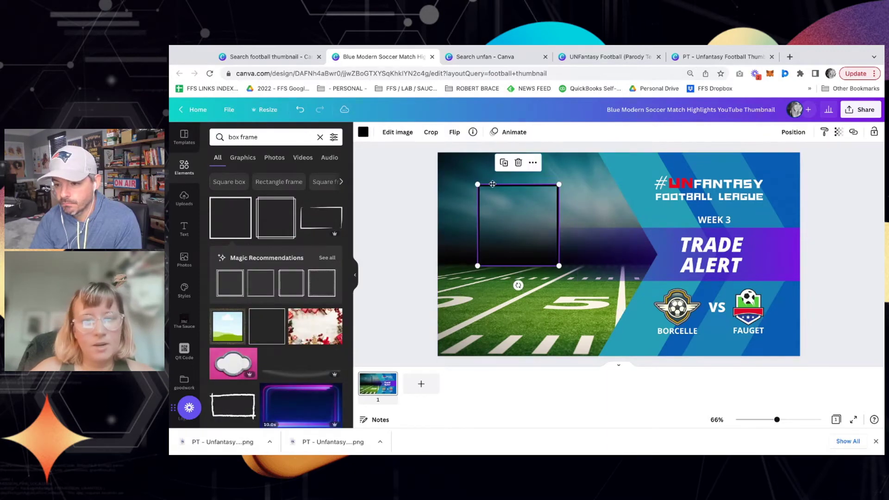
{"action": "left_click", "coordinate": [363, 132]}
{"action": "left_click", "coordinate": [310, 199]}
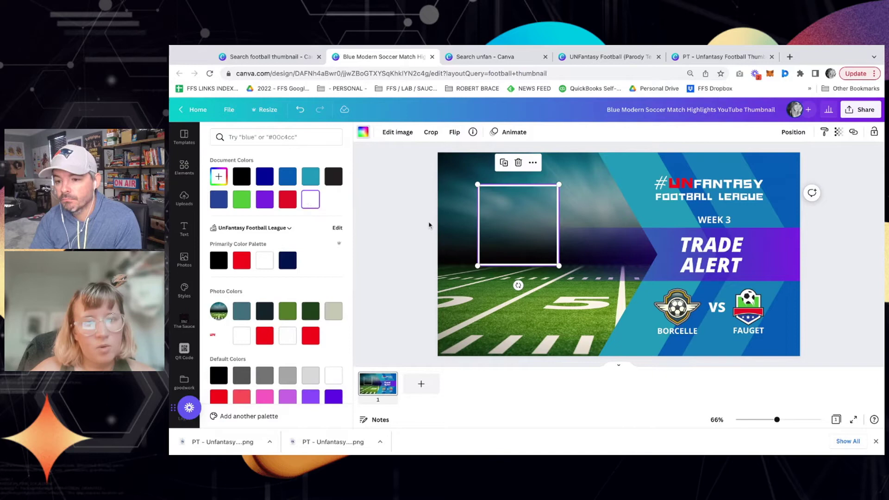
- Reposition and enlarge the white square outline, delete it from the design, and clear the element search
{"action": "key", "text": "Escape"}
{"action": "left_click", "coordinate": [406, 221]}
{"action": "left_click_drag", "start_coordinate": [495, 230], "coordinate": [466, 209]}
{"action": "left_click_drag", "start_coordinate": [534, 250], "coordinate": [632, 345]}
{"action": "key", "text": "Delete"}
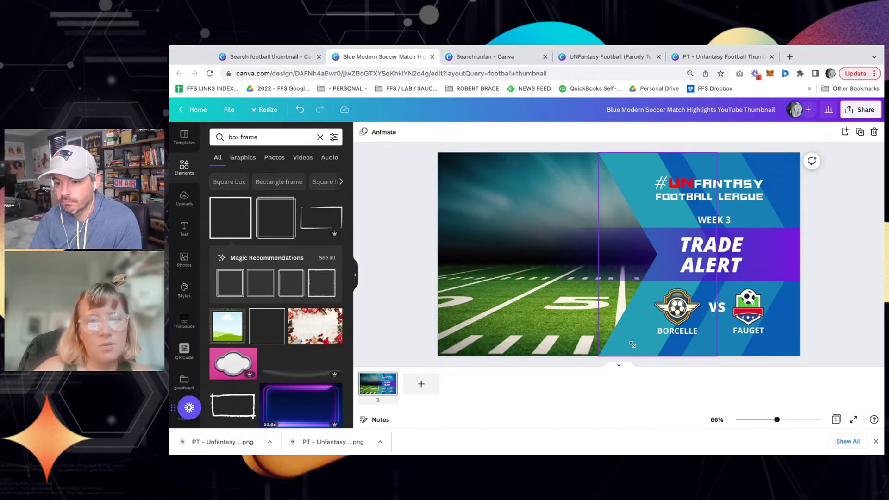
{"action": "left_click", "coordinate": [320, 137]}
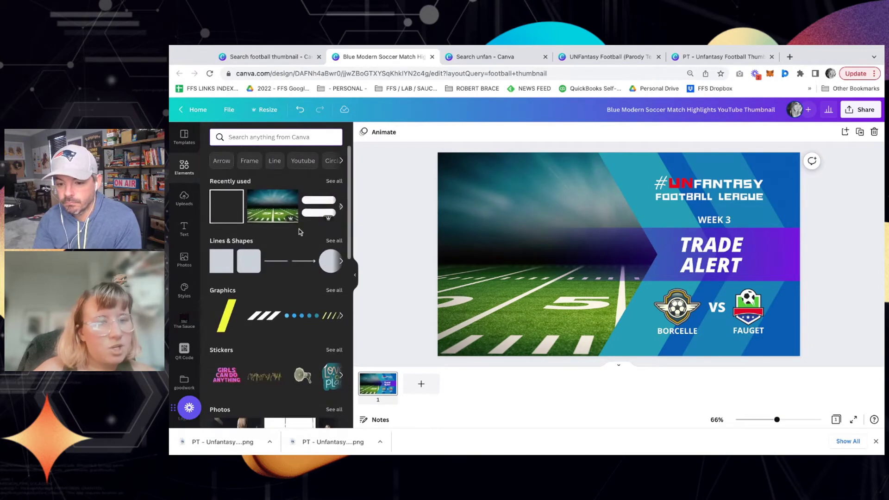
- Upload the downloaded "PT - Unfantasy....png" logo file to the uploaded images and look over the library
{"action": "left_click", "coordinate": [184, 199]}
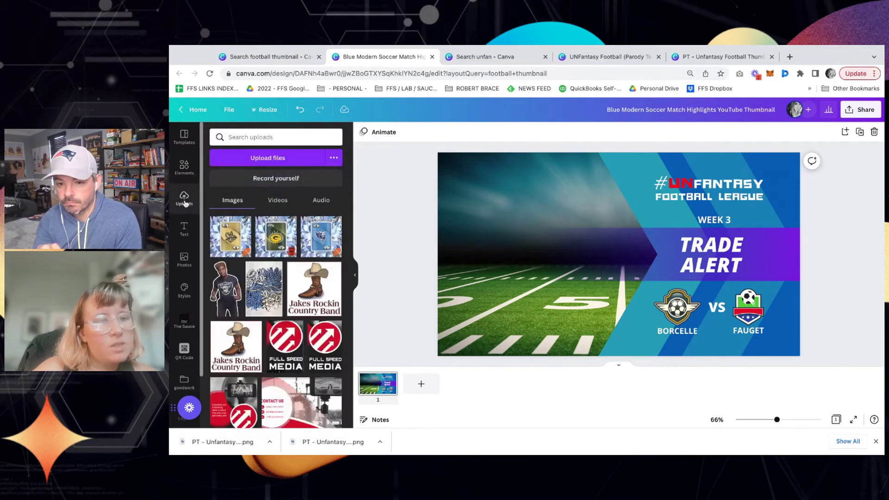
{"action": "scroll", "coordinate": [219, 225], "scroll_direction": "down", "scroll_amount": 1}
{"action": "scroll", "coordinate": [220, 218], "scroll_direction": "up", "scroll_amount": 1}
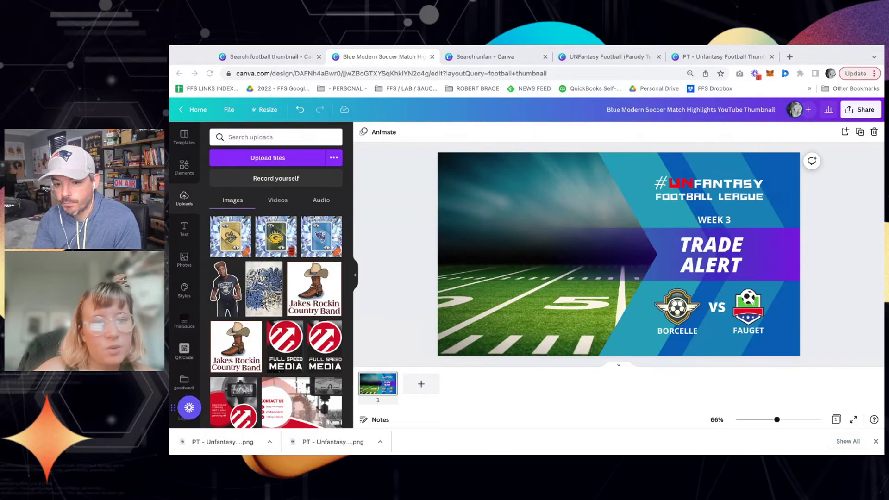
{"action": "left_click_drag", "start_coordinate": [222, 442], "coordinate": [220, 231]}
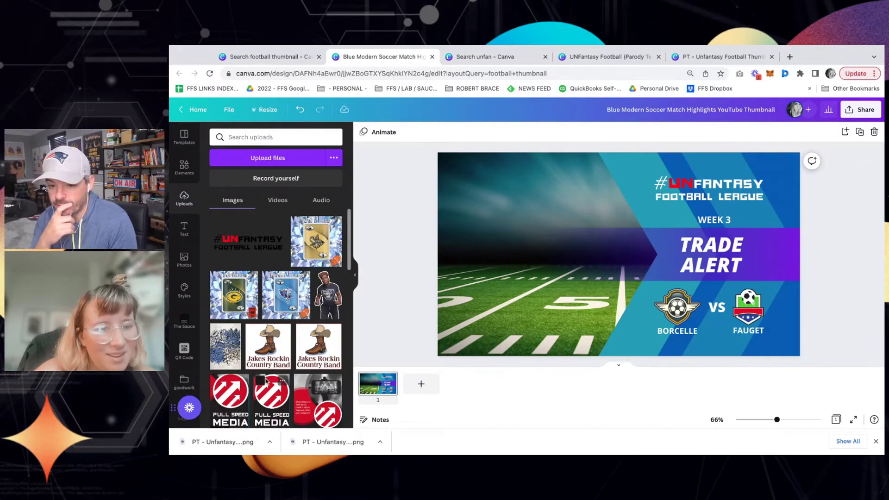
{"action": "scroll", "coordinate": [273, 296], "scroll_direction": "down", "scroll_amount": 1}
{"action": "scroll", "coordinate": [278, 268], "scroll_direction": "up", "scroll_amount": 1}
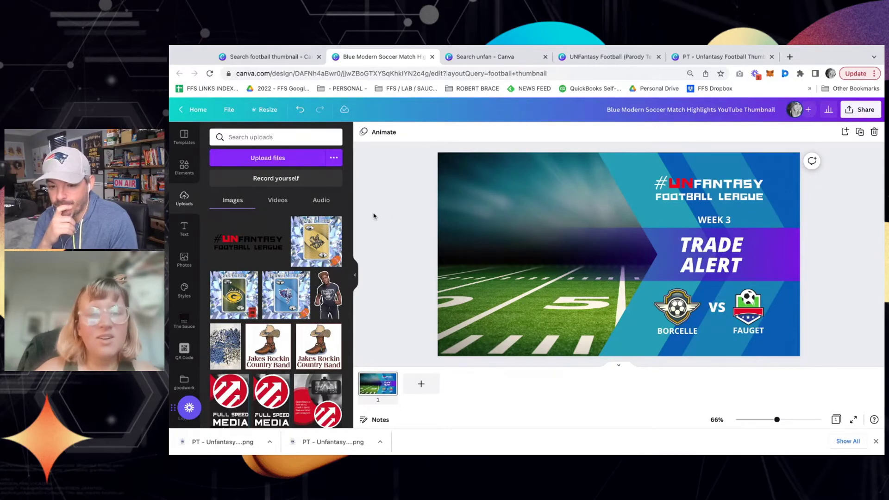
{"action": "scroll", "coordinate": [257, 310], "scroll_direction": "up", "scroll_amount": 2}
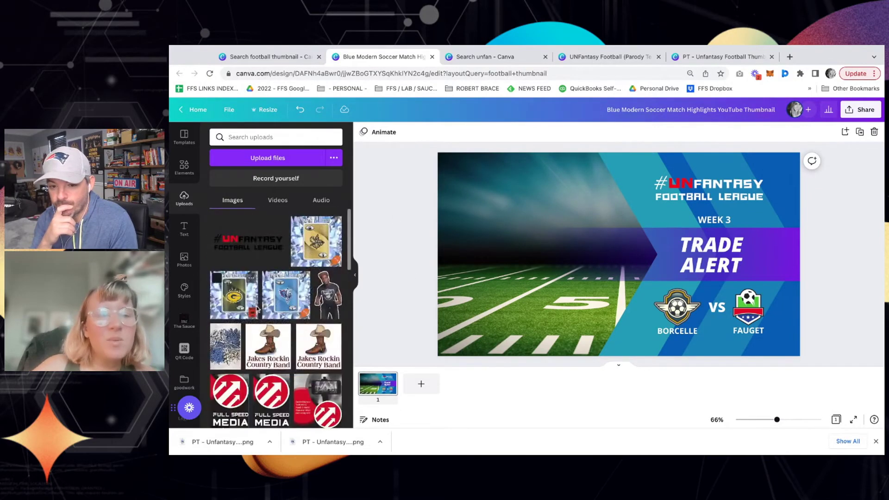
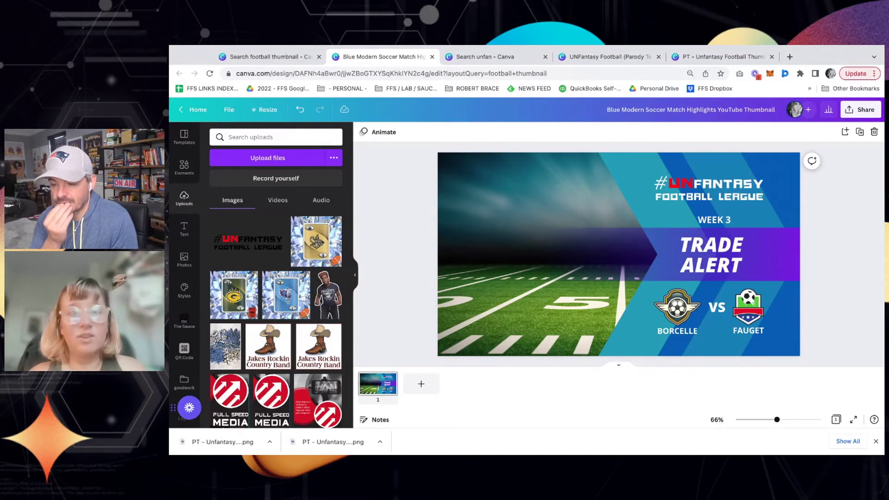
- Open the Record yourself studio, dismiss the screen share notice, and return to the design without recording
{"action": "left_click", "coordinate": [276, 178]}
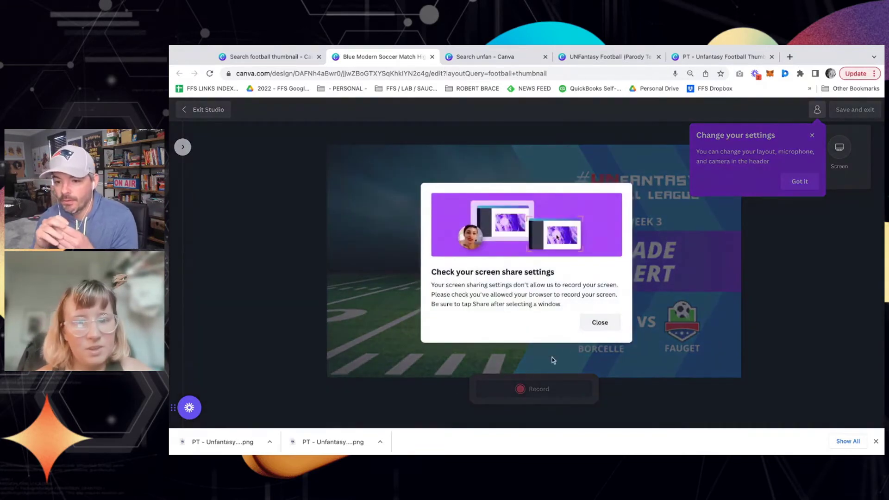
{"action": "left_click", "coordinate": [600, 323]}
{"action": "left_click", "coordinate": [184, 113]}
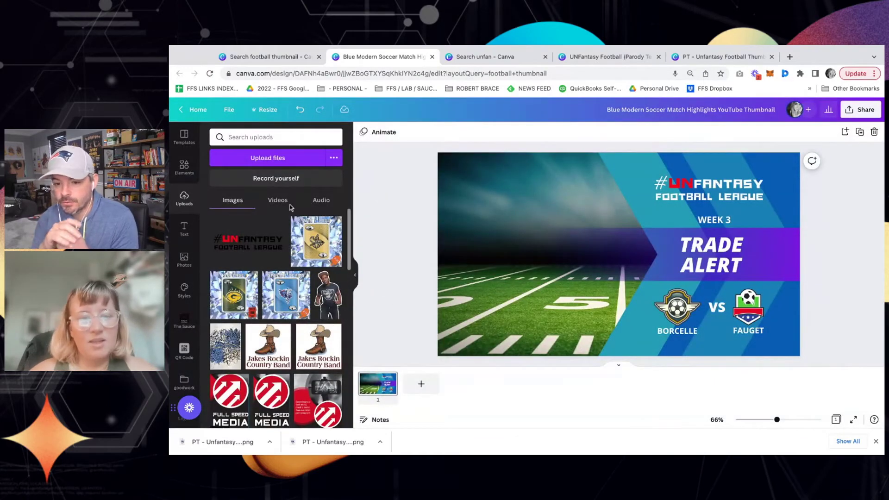
- Show the available sources for uploading files, such as Google Drive and Dropbox, and close the list
{"action": "left_click", "coordinate": [335, 161]}
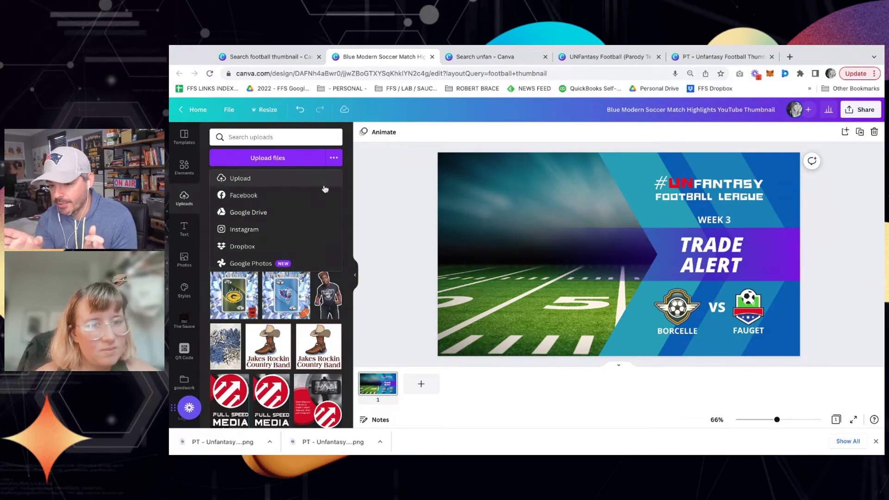
{"action": "left_click", "coordinate": [373, 208]}
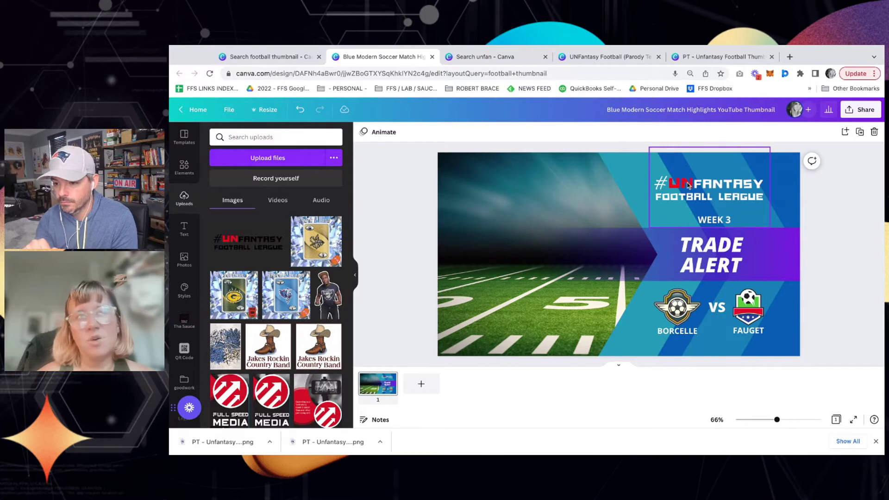
- Move the UNFantasy Football League logo so it overlaps the teal arrow's edge, and bring it to the front
{"action": "left_click", "coordinate": [709, 195]}
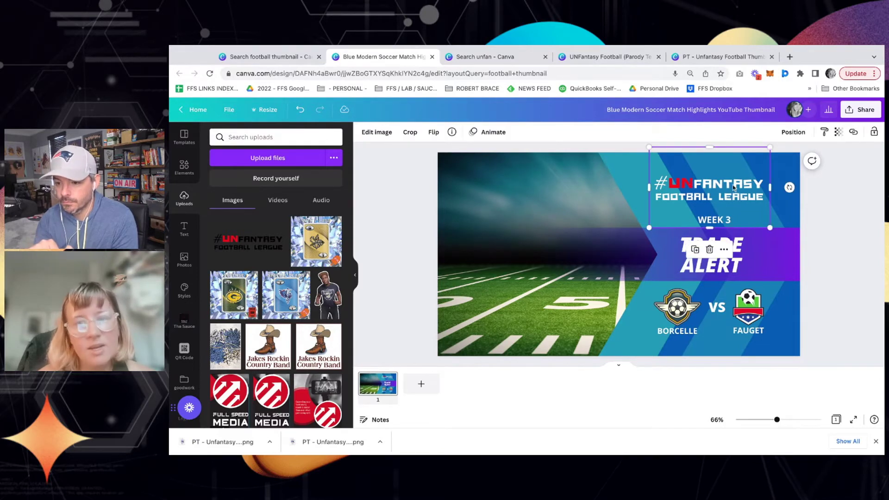
{"action": "left_click_drag", "start_coordinate": [733, 187], "coordinate": [650, 186]}
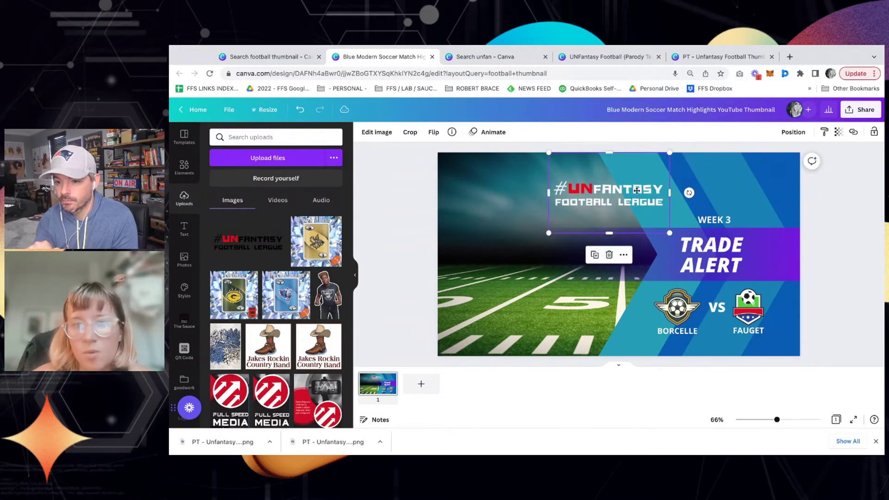
{"action": "right_click", "coordinate": [636, 190]}
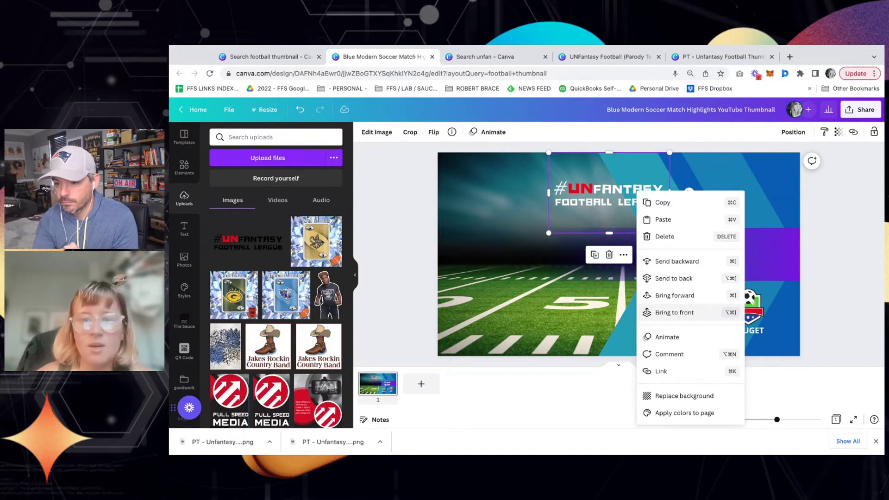
{"action": "left_click", "coordinate": [674, 313]}
- Send the logo behind the arrow shapes, move it fully onto the football field photo, and deselect it
{"action": "right_click", "coordinate": [592, 187]}
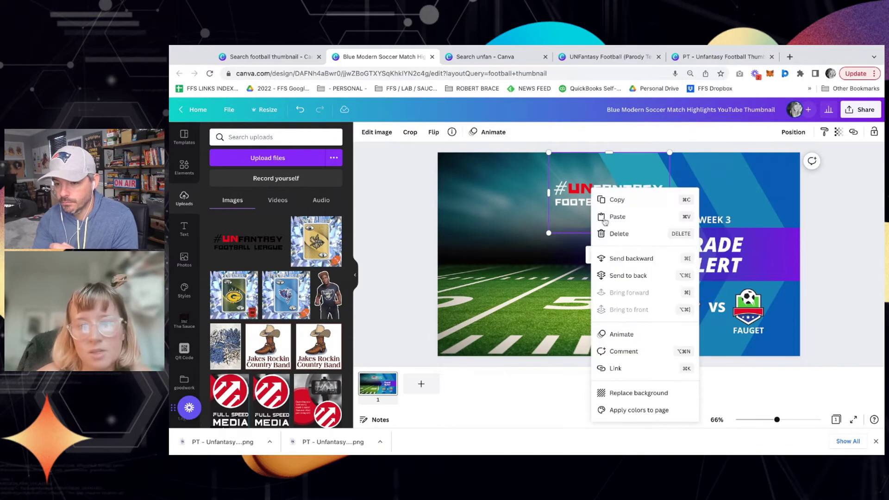
{"action": "left_click", "coordinate": [622, 277]}
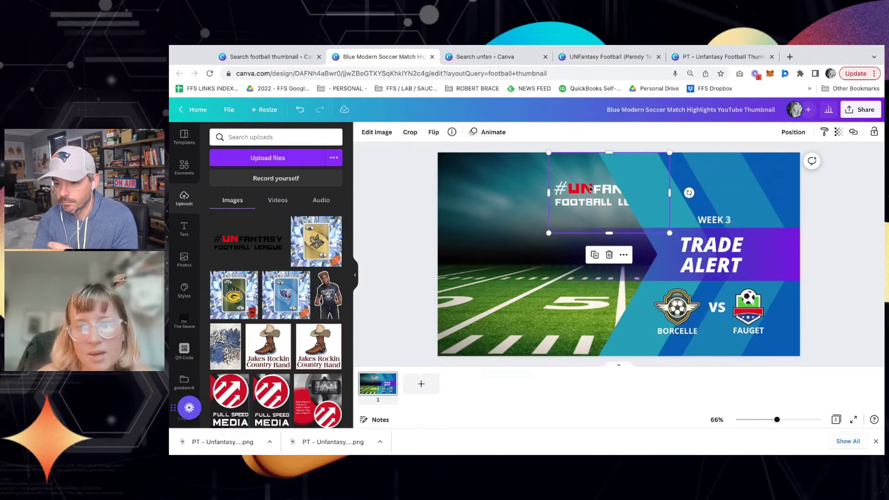
{"action": "left_click_drag", "start_coordinate": [589, 190], "coordinate": [517, 212]}
{"action": "left_click", "coordinate": [448, 174]}
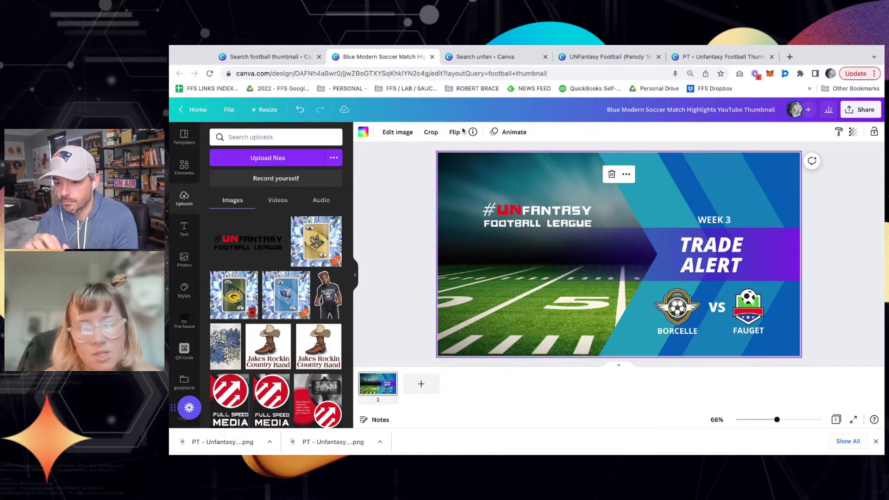
- Bring the logo back to the front and place it above the WEEK 3 text on the blue panel
{"action": "left_click_drag", "start_coordinate": [493, 240], "coordinate": [539, 223]}
{"action": "right_click", "coordinate": [572, 202]}
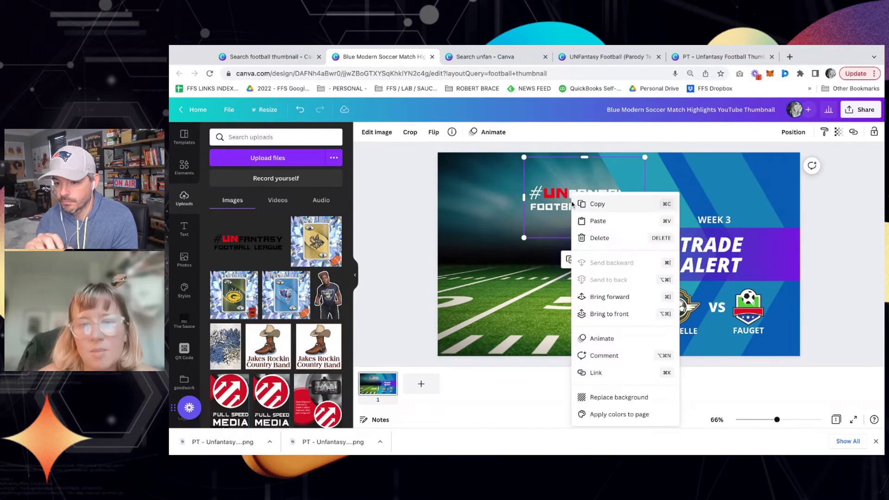
{"action": "left_click", "coordinate": [594, 314]}
{"action": "left_click_drag", "start_coordinate": [584, 196], "coordinate": [703, 191]}
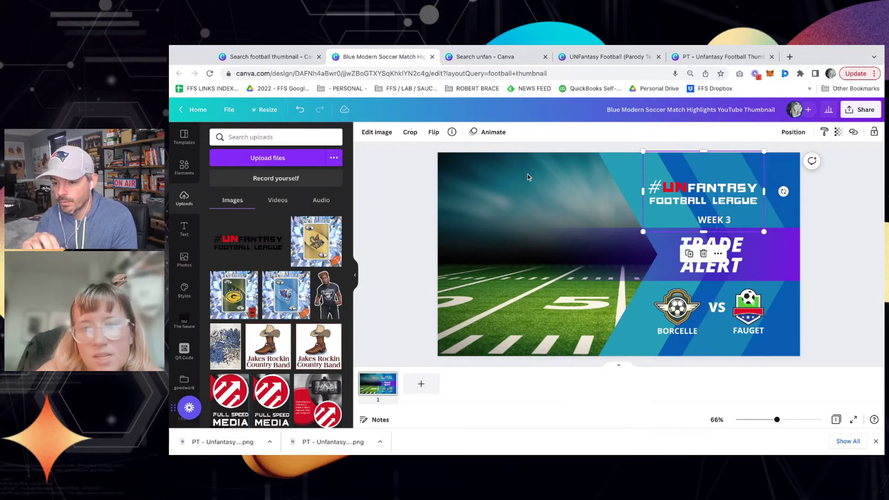
{"action": "left_click", "coordinate": [579, 193]}
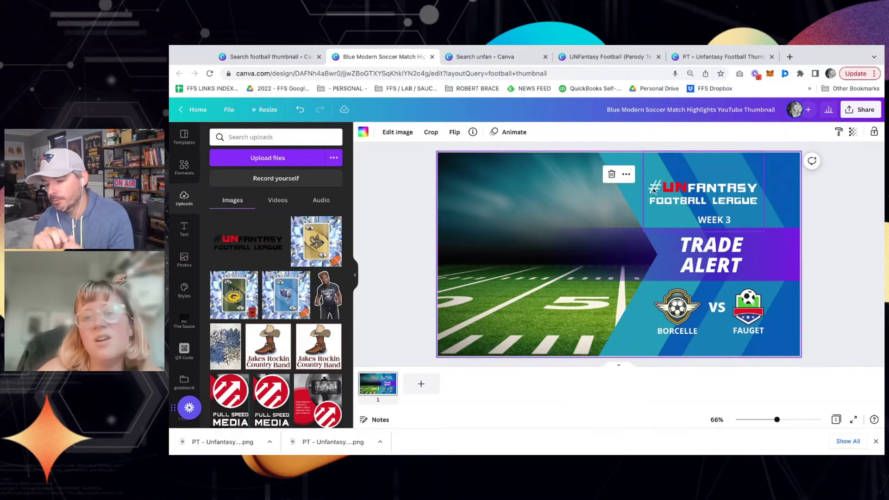
- Select all the panel graphics and text together, try moving them to the opposite side of the thumbnail, and undo the move
{"action": "left_click", "coordinate": [844, 188]}
{"action": "mouse_move", "coordinate": [843, 177]}
{"action": "left_mouse_down"}
{"action": "mouse_move", "coordinate": [694, 278]}
{"action": "mouse_move", "coordinate": [638, 337]}
{"action": "mouse_move", "coordinate": [843, 177]}
{"action": "left_mouse_up"}
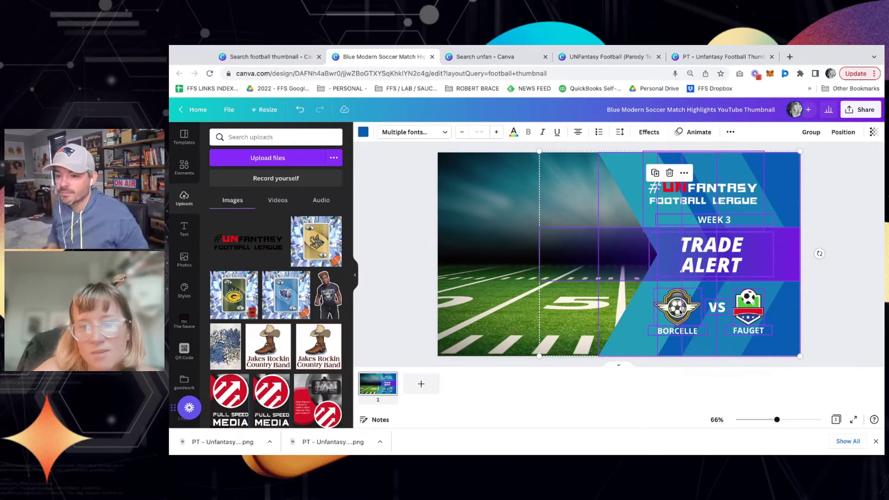
{"action": "left_click", "coordinate": [870, 185]}
{"action": "left_click", "coordinate": [758, 259]}
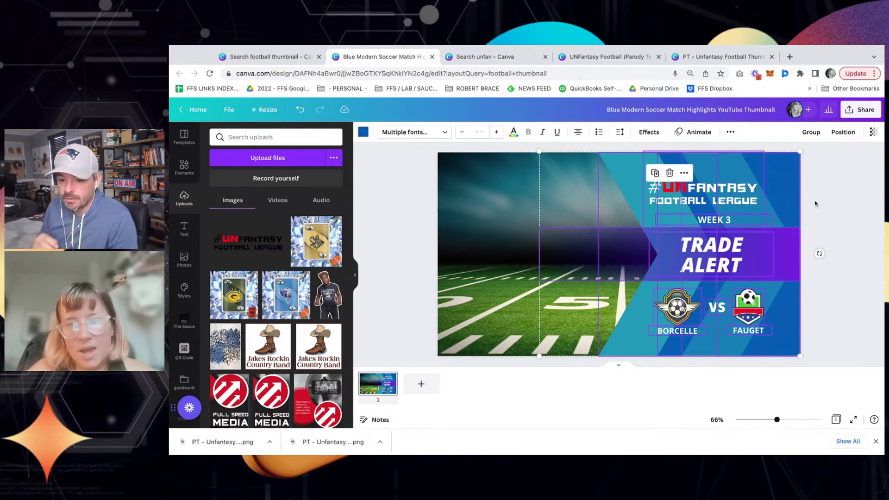
{"action": "left_click", "coordinate": [841, 199]}
{"action": "left_click", "coordinate": [663, 198]}
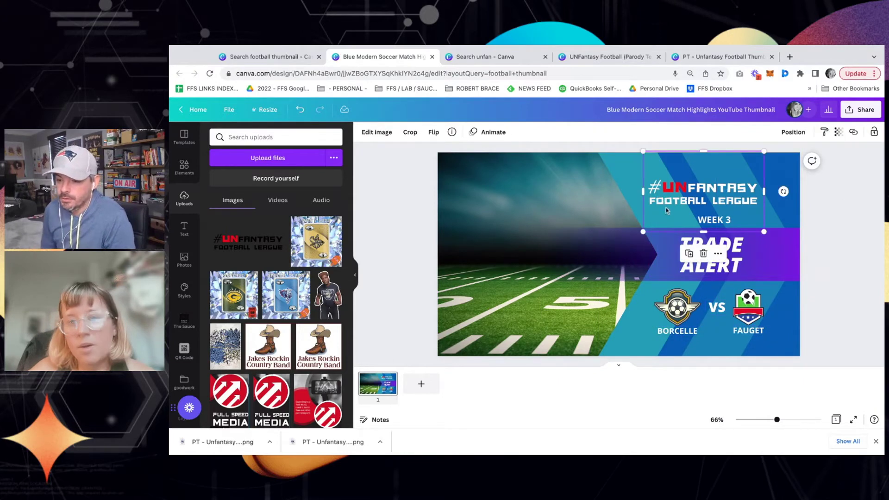
{"action": "left_click", "coordinate": [825, 187]}
{"action": "left_click_drag", "start_coordinate": [825, 187], "coordinate": [632, 348]}
{"action": "left_click_drag", "start_coordinate": [728, 258], "coordinate": [683, 270]}
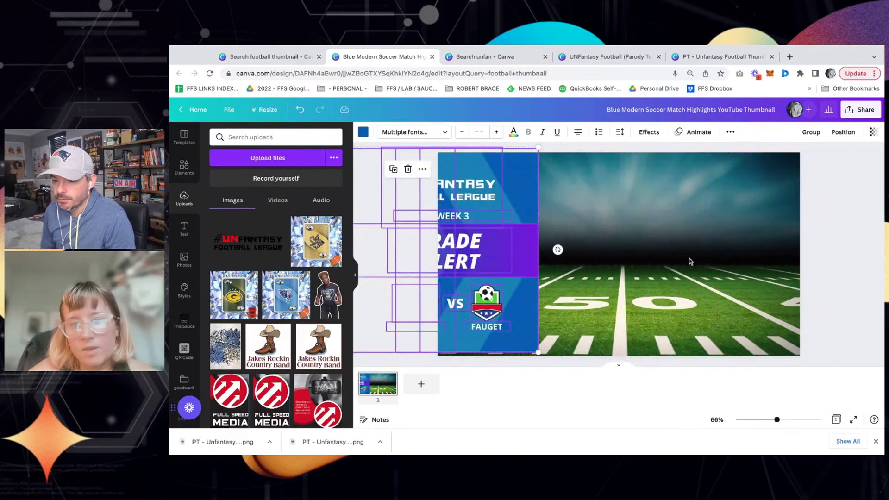
{"action": "key", "text": "ctrl+z"}
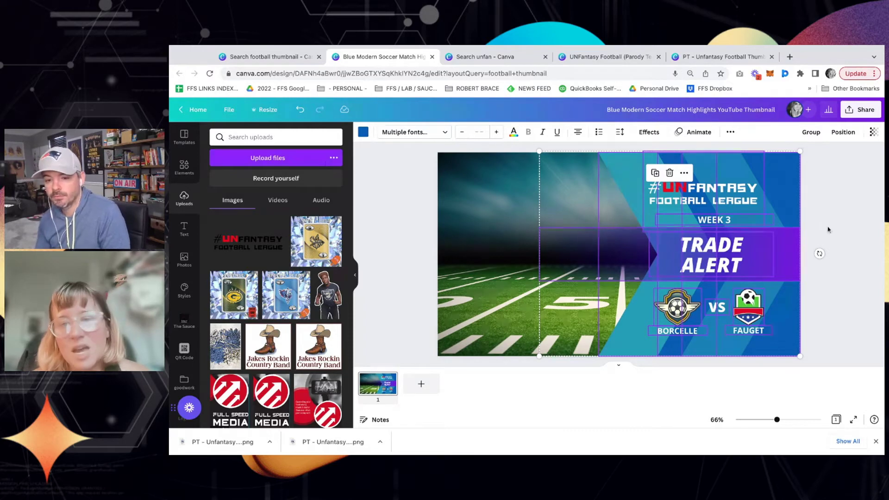
{"action": "key", "text": "Escape"}
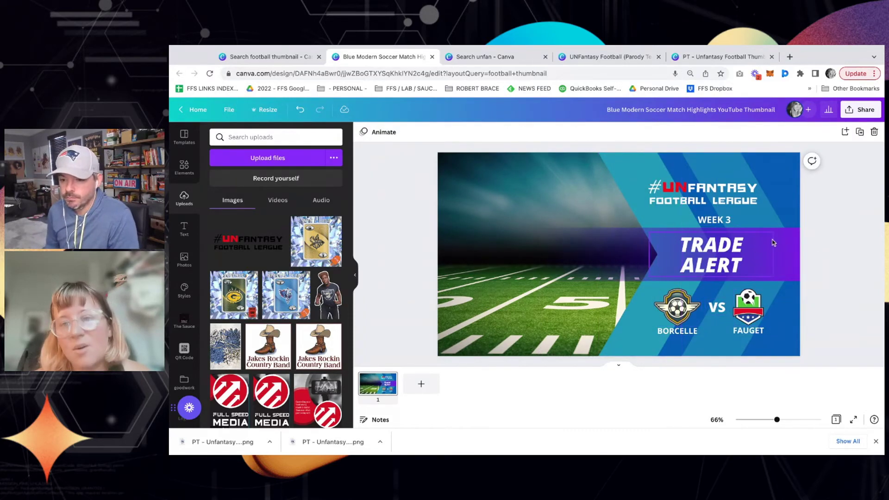
- Move the rightmost translucent teal arrow onto the football field photo, and take it back to the blue panel
{"action": "left_click", "coordinate": [769, 179]}
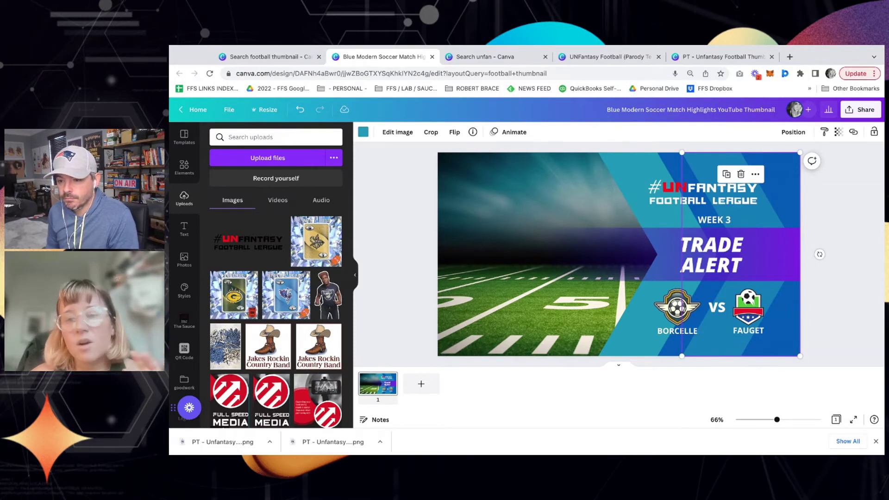
{"action": "left_click_drag", "start_coordinate": [784, 188], "coordinate": [579, 186]}
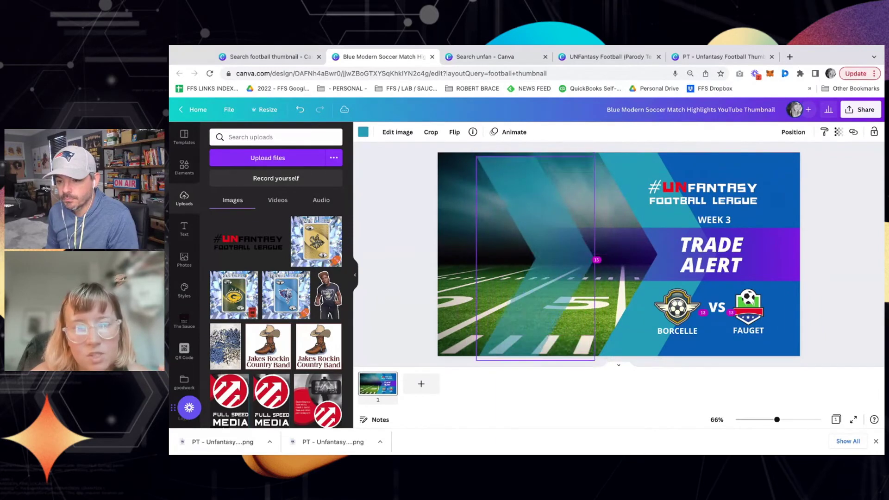
{"action": "left_click_drag", "start_coordinate": [536, 233], "coordinate": [536, 233]}
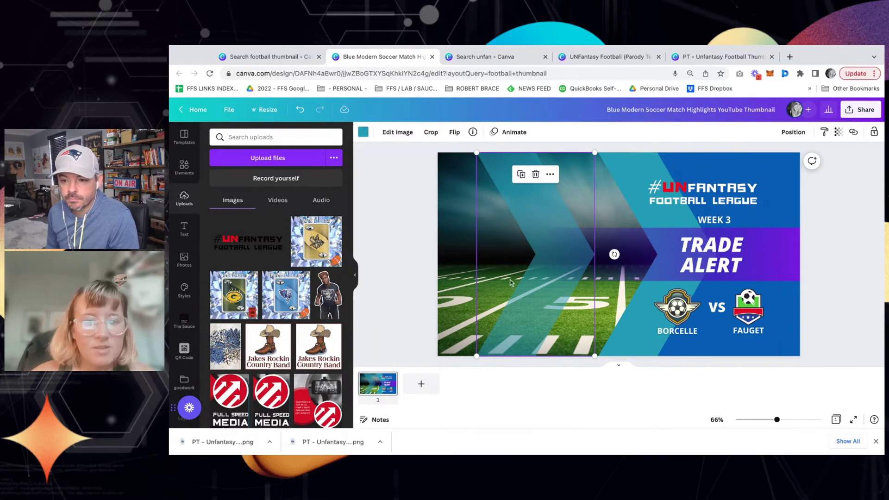
{"action": "key", "text": "ctrl+z"}
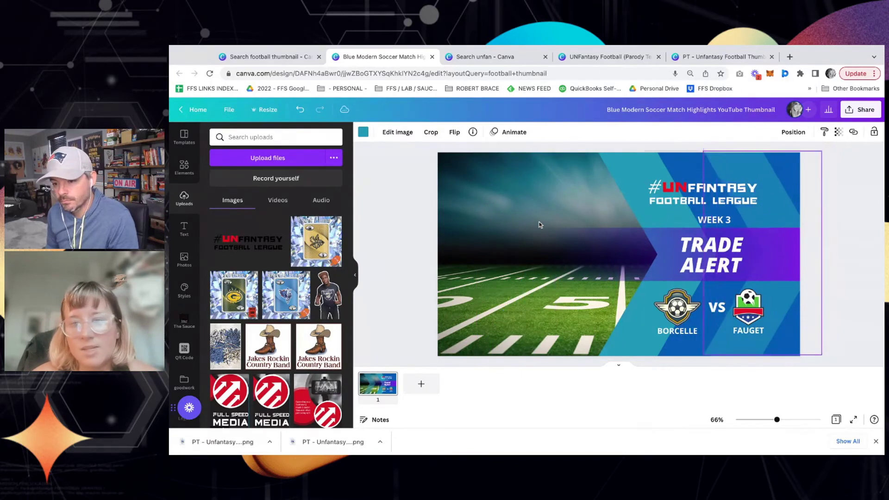
- Reposition the rightmost teal arrow so it slightly overhangs the thumbnail's right edge, and deselect it
{"action": "left_click", "coordinate": [765, 210]}
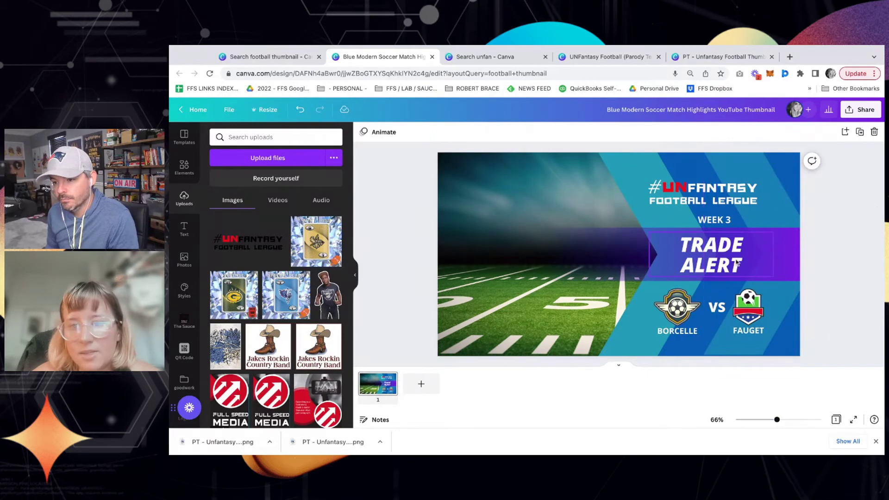
{"action": "left_click", "coordinate": [702, 290]}
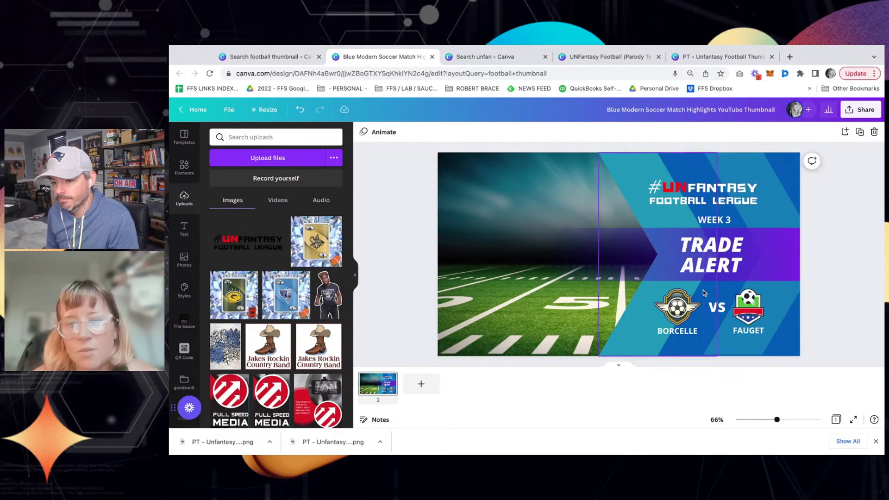
{"action": "left_click_drag", "start_coordinate": [727, 289], "coordinate": [722, 290]}
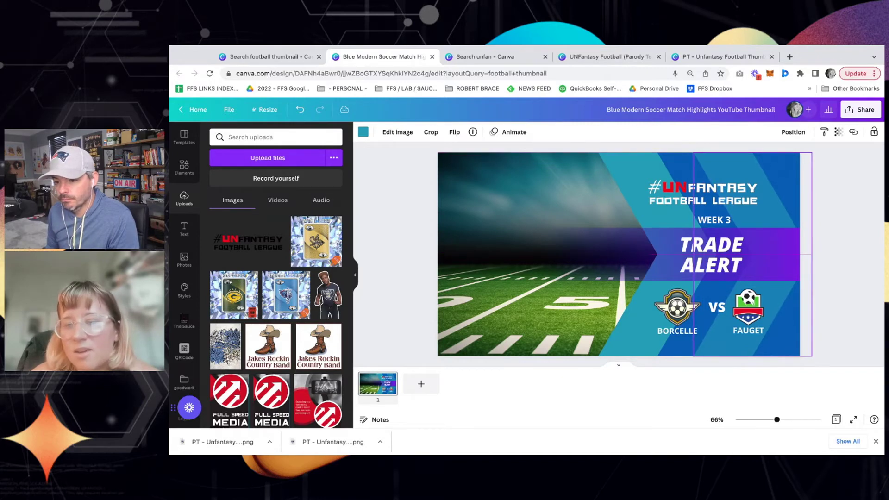
{"action": "left_click", "coordinate": [872, 284]}
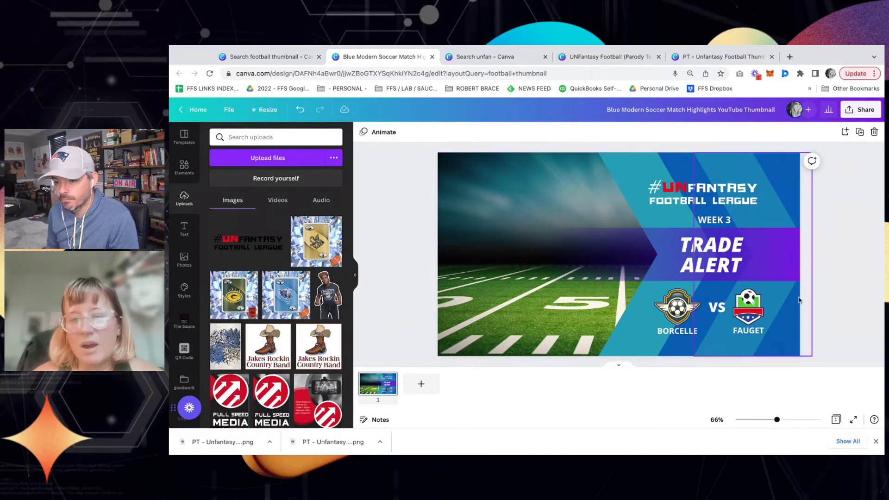
- Try sending the large teal arrow to the back and shifting the selected panel elements together
{"action": "left_click", "coordinate": [635, 170]}
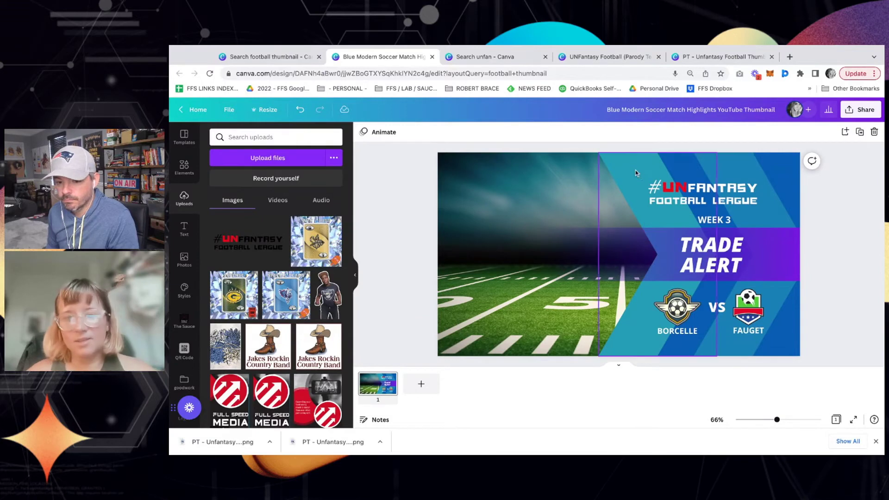
{"action": "right_click", "coordinate": [617, 173]}
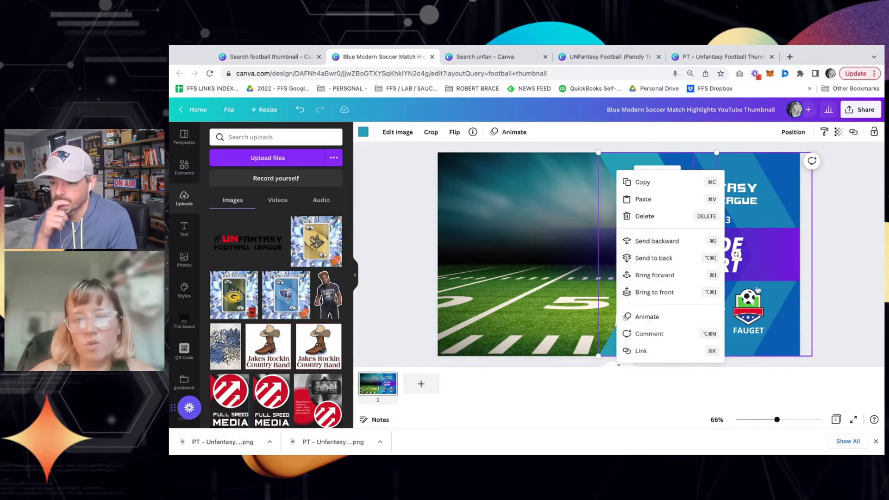
{"action": "left_click", "coordinate": [653, 258]}
{"action": "left_click", "coordinate": [838, 212]}
{"action": "left_click_drag", "start_coordinate": [841, 178], "coordinate": [588, 349]}
{"action": "left_click", "coordinate": [870, 168]}
{"action": "left_click_drag", "start_coordinate": [710, 319], "coordinate": [679, 318]}
{"action": "left_click", "coordinate": [848, 218]}
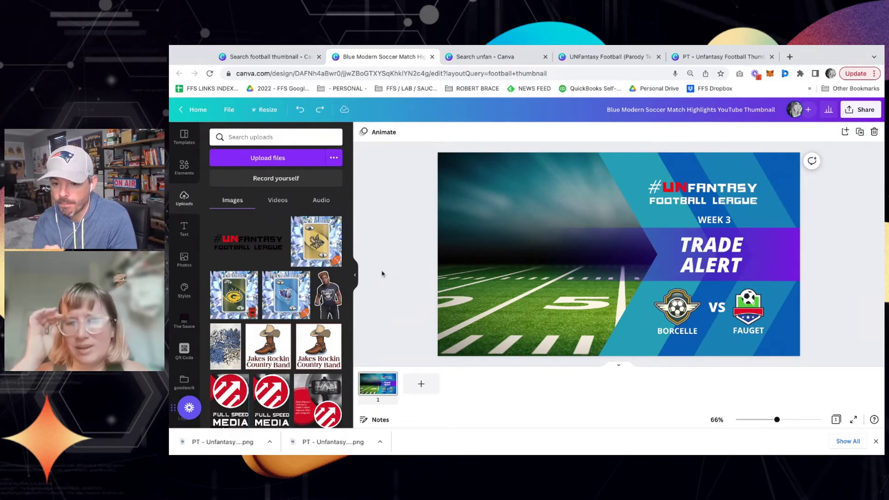
- Select page 1, hide the uploads side panel, and duplicate the page
{"action": "left_click", "coordinate": [373, 385]}
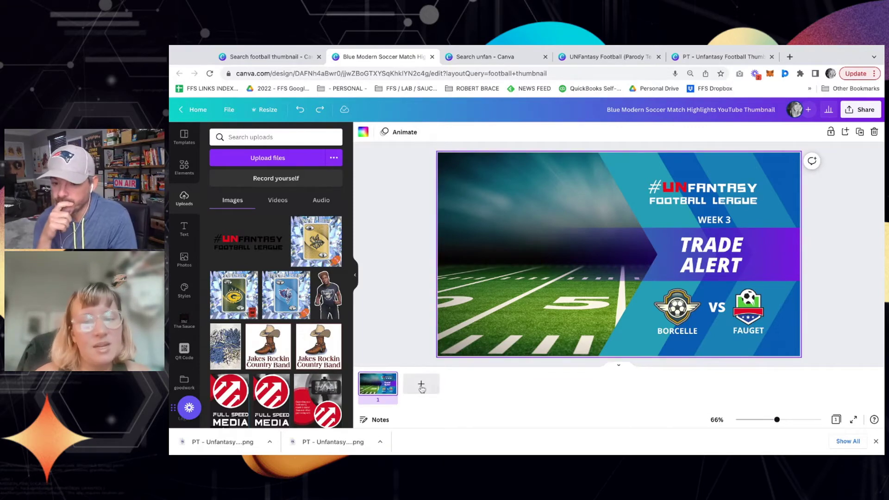
{"action": "left_click", "coordinate": [355, 275]}
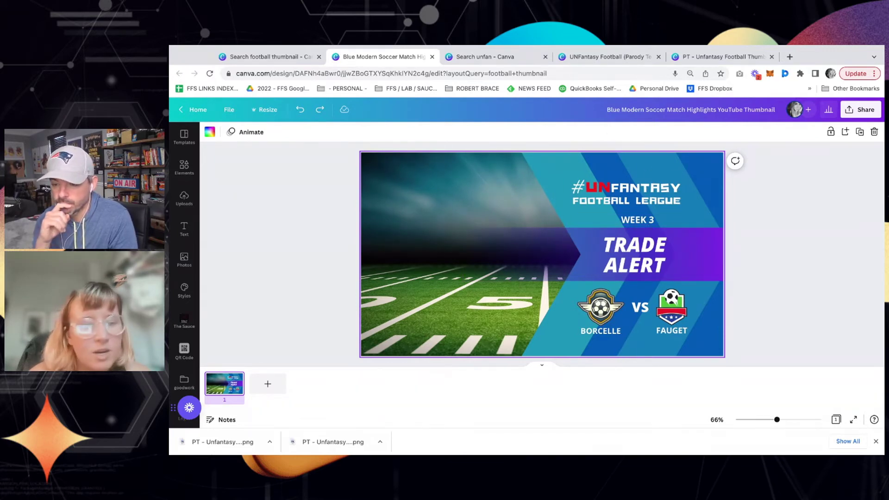
{"action": "key", "text": "ctrl+d"}
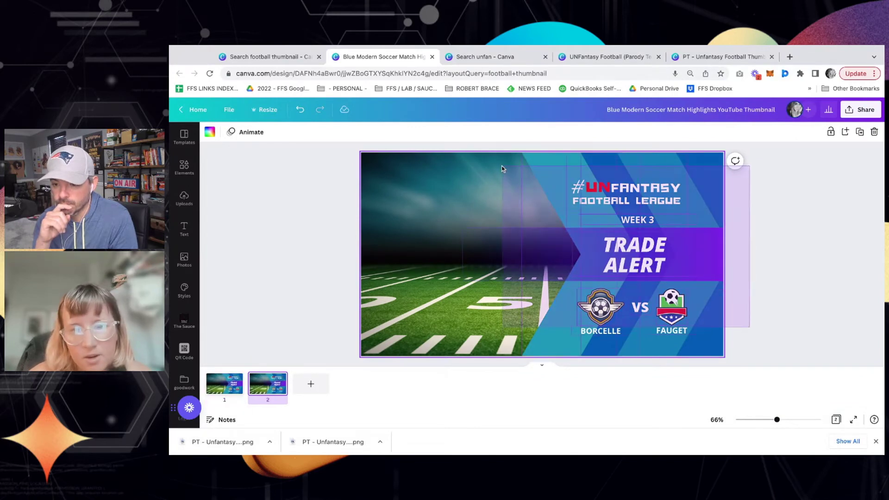
- On page 2, move all the panel graphics and text together to the left half of the thumbnail
{"action": "key", "text": "ctrl+a"}
{"action": "key", "text": "shift+h"}
{"action": "left_click", "coordinate": [562, 252]}
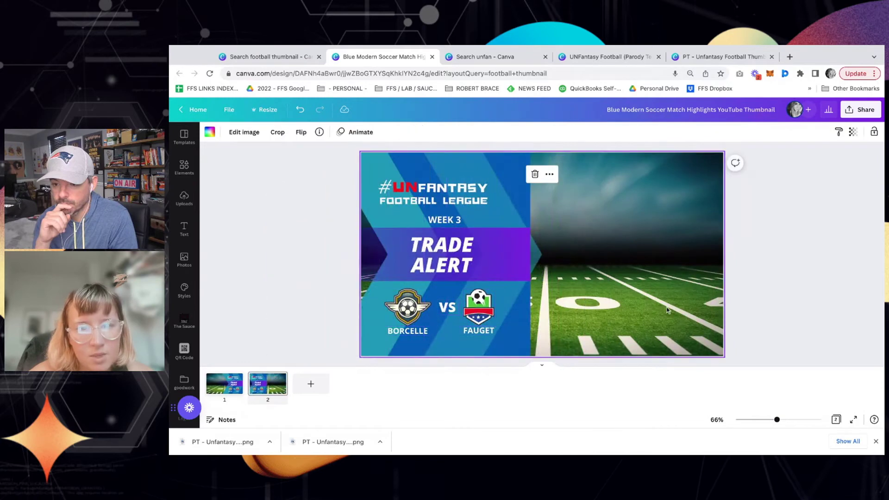
- Delete the purple banner and the blue and teal arrow shapes from page 2, keeping the text and logos
{"action": "left_click", "coordinate": [504, 251]}
{"action": "key", "text": "Delete"}
{"action": "left_click", "coordinate": [518, 251]}
{"action": "key", "text": "Delete"}
{"action": "left_click", "coordinate": [337, 212]}
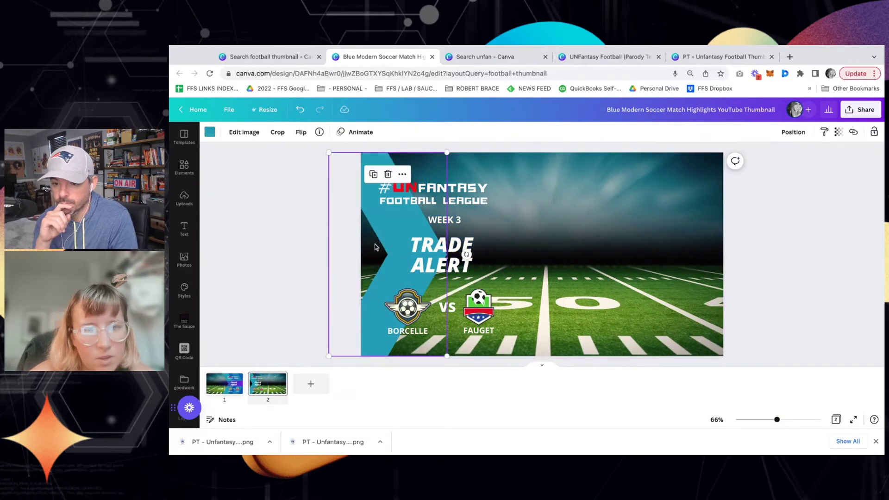
{"action": "key", "text": "Delete"}
- Select the remaining logo, text and team badges together and move them to the right half of page 2
{"action": "left_click_drag", "start_coordinate": [312, 156], "coordinate": [507, 271]}
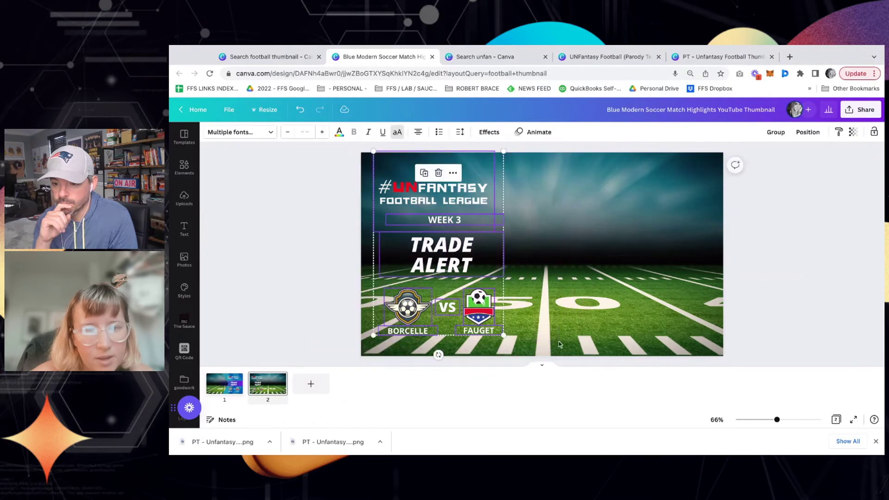
{"action": "key", "text": "shift+Right"}
{"action": "key", "text": "shift+Left"}
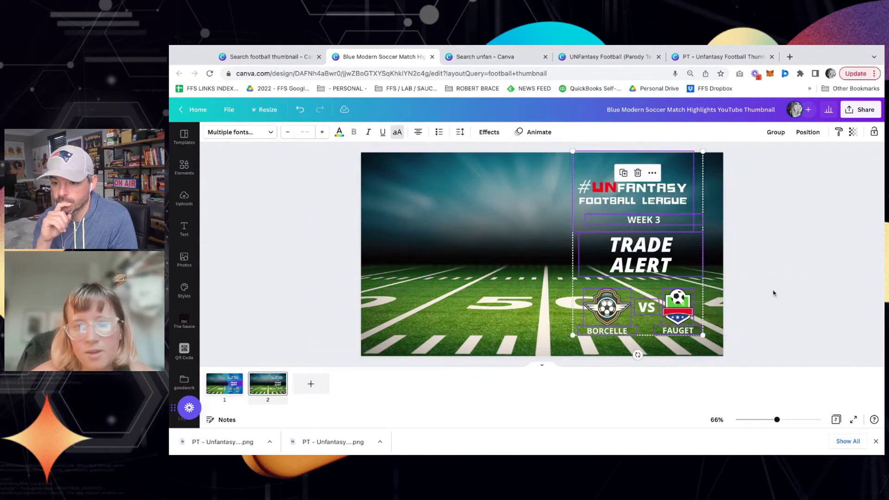
- Duplicate page 2 to make a third page, and compare the three pages before opening page 3
{"action": "left_click", "coordinate": [773, 294]}
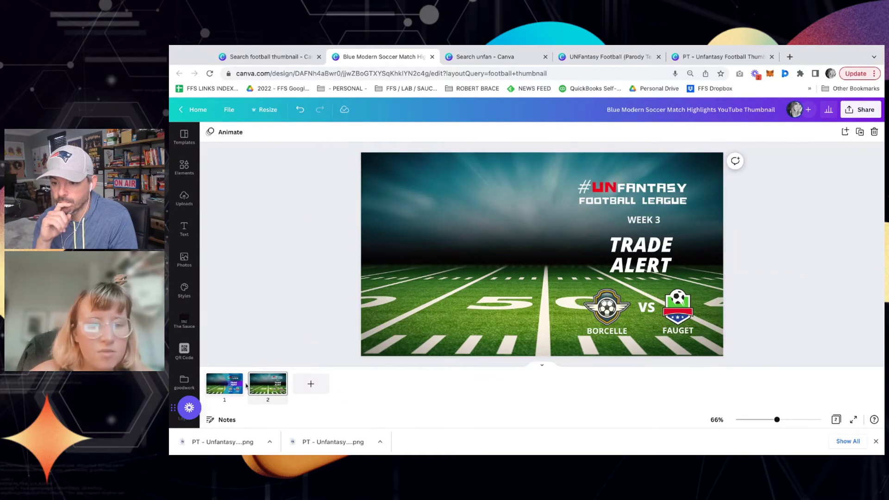
{"action": "left_click", "coordinate": [261, 384]}
{"action": "key", "text": "ctrl+d"}
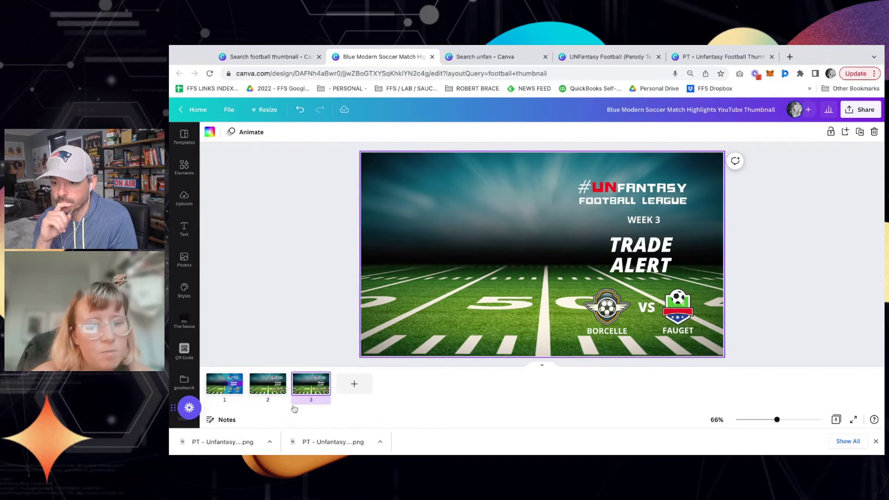
{"action": "left_click", "coordinate": [222, 391]}
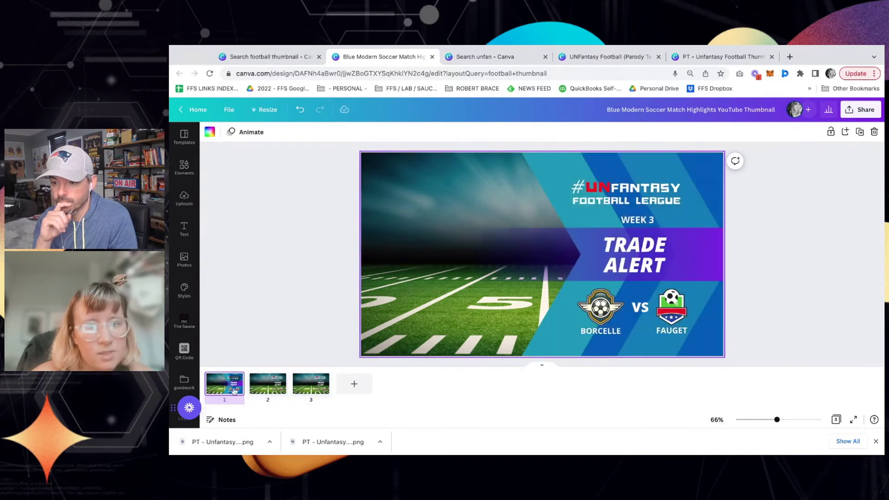
{"action": "left_click", "coordinate": [267, 393]}
{"action": "left_click", "coordinate": [305, 389]}
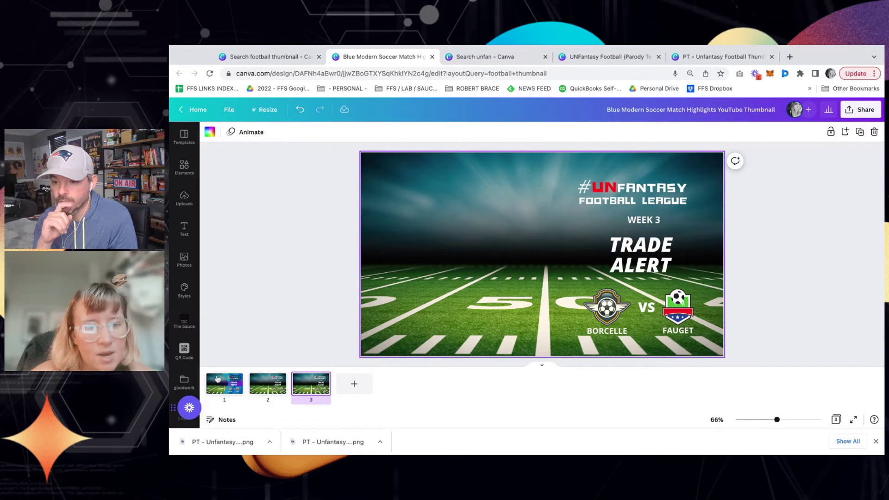
- On page 3, move the league logo to the left half and shift WEEK 3, TRADE ALERT and both team badges upward
{"action": "left_click", "coordinate": [632, 191]}
{"action": "left_click_drag", "start_coordinate": [632, 190], "coordinate": [456, 231]}
{"action": "left_click_drag", "start_coordinate": [642, 220], "coordinate": [642, 180]}
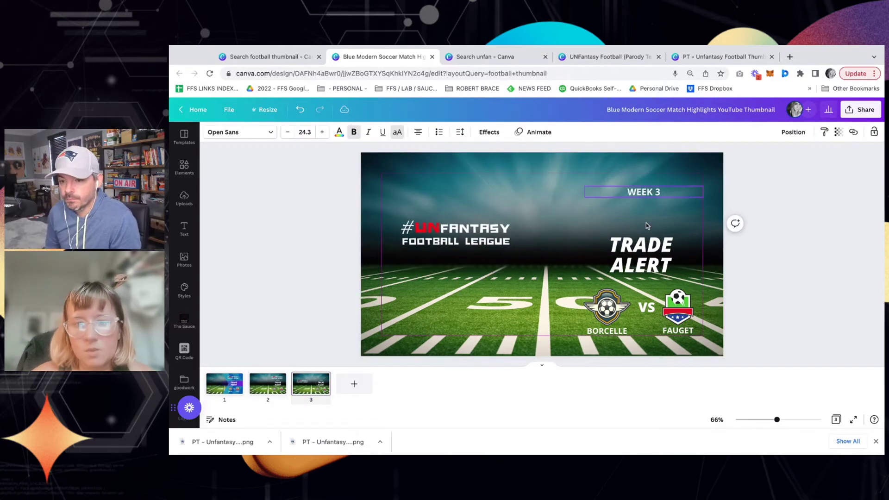
{"action": "left_click_drag", "start_coordinate": [641, 250], "coordinate": [573, 180]}
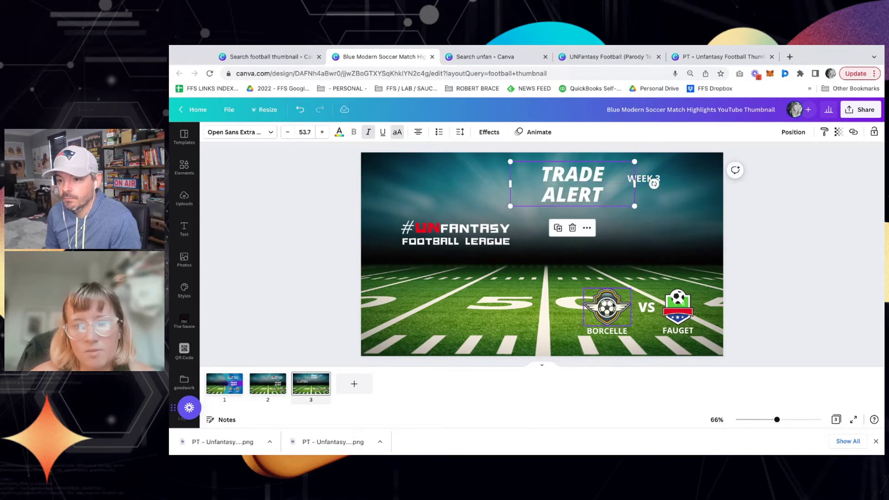
{"action": "left_click_drag", "start_coordinate": [606, 307], "coordinate": [596, 223]}
{"action": "left_click_drag", "start_coordinate": [676, 307], "coordinate": [657, 228]}
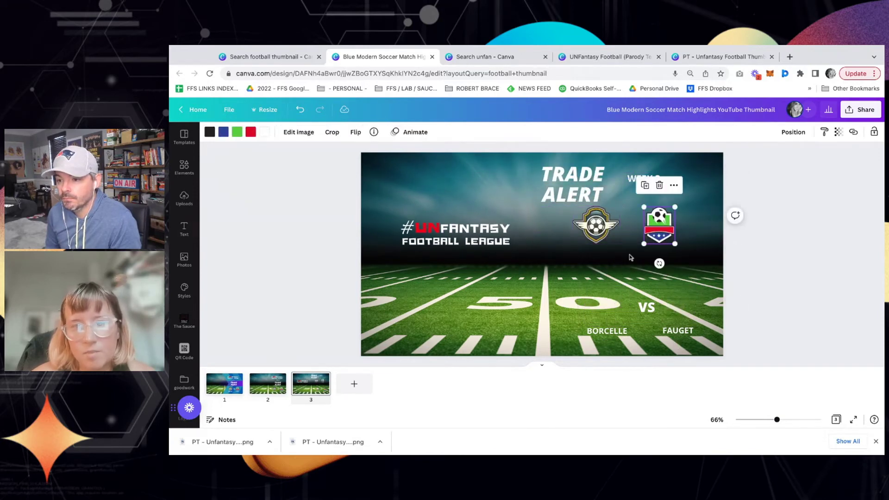
{"action": "left_click", "coordinate": [567, 285]}
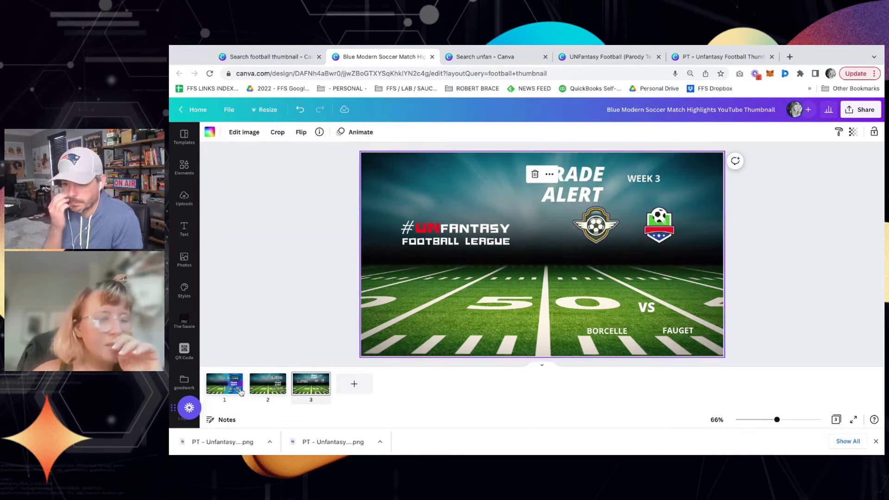
- Compare the layouts of pages 1, 2 and 3 by viewing each page in turn
{"action": "left_click", "coordinate": [210, 393]}
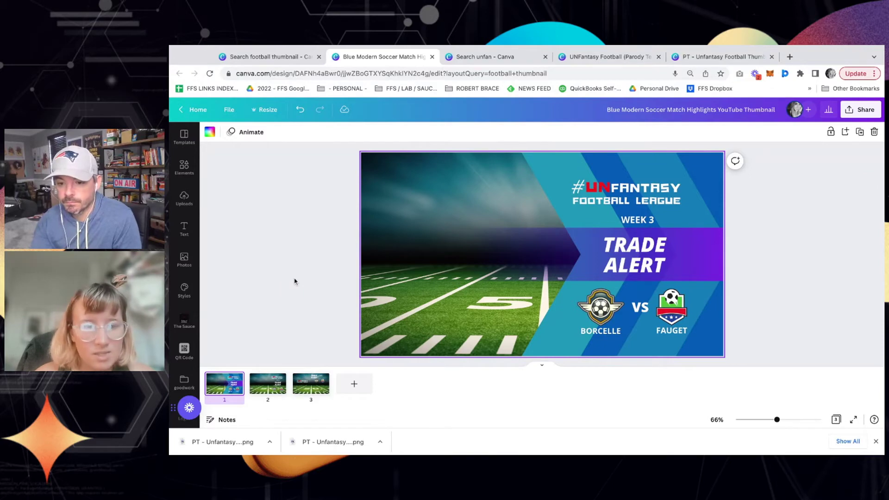
{"action": "left_click", "coordinate": [261, 383]}
{"action": "left_click", "coordinate": [313, 385]}
{"action": "left_click", "coordinate": [273, 385]}
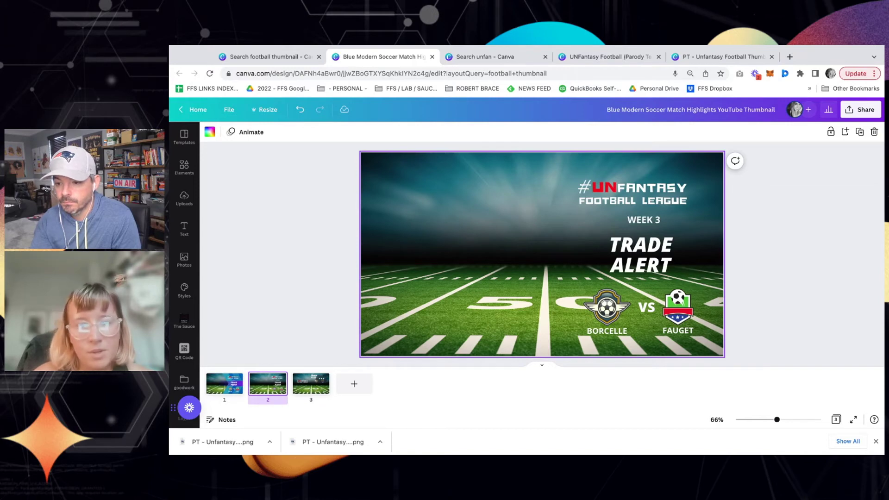
{"action": "left_click", "coordinate": [305, 387]}
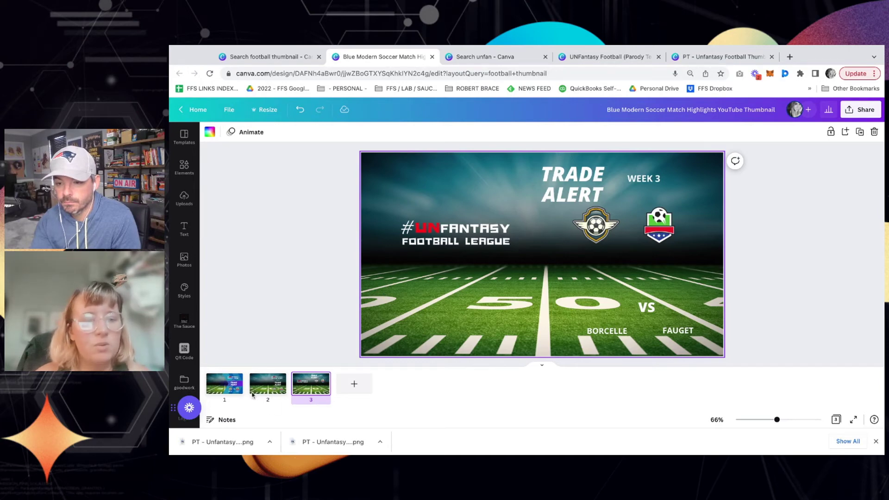
{"action": "mouse_move", "coordinate": [252, 393]}
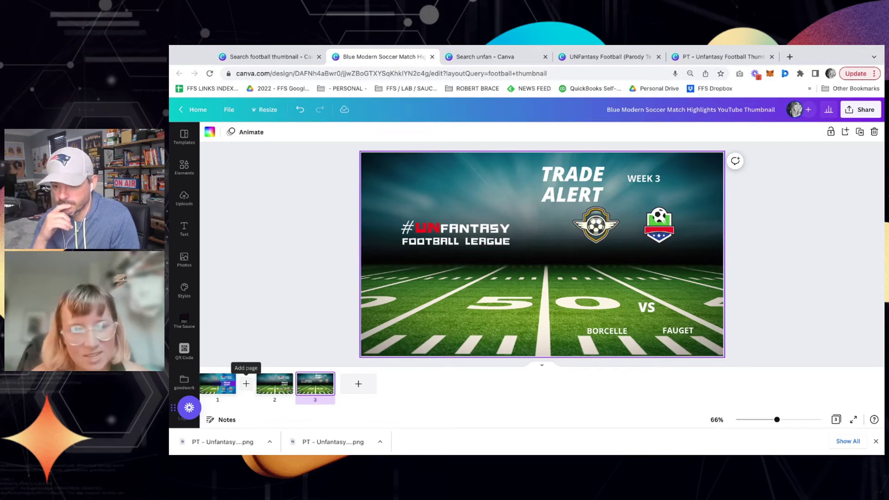
{"action": "left_click", "coordinate": [270, 390]}
{"action": "left_click", "coordinate": [226, 388]}
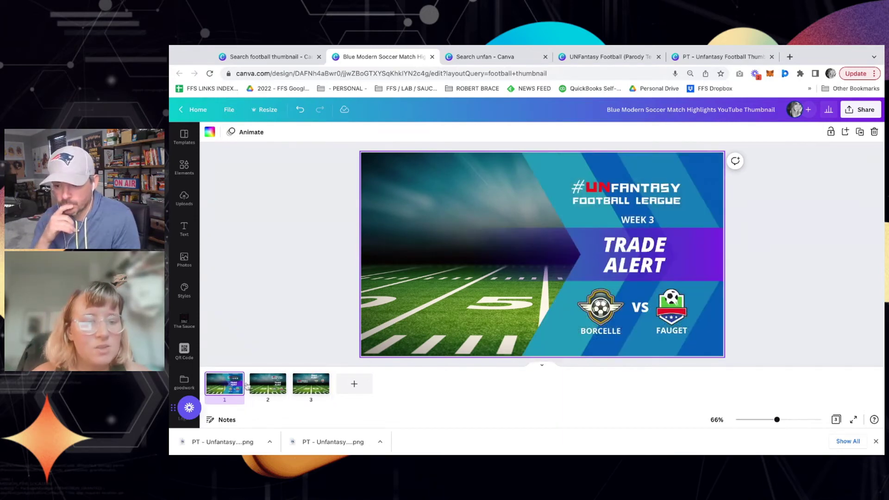
- Delete pages 3 and 2, keeping only the original page 1
{"action": "left_click", "coordinate": [311, 386]}
{"action": "key", "text": "Delete"}
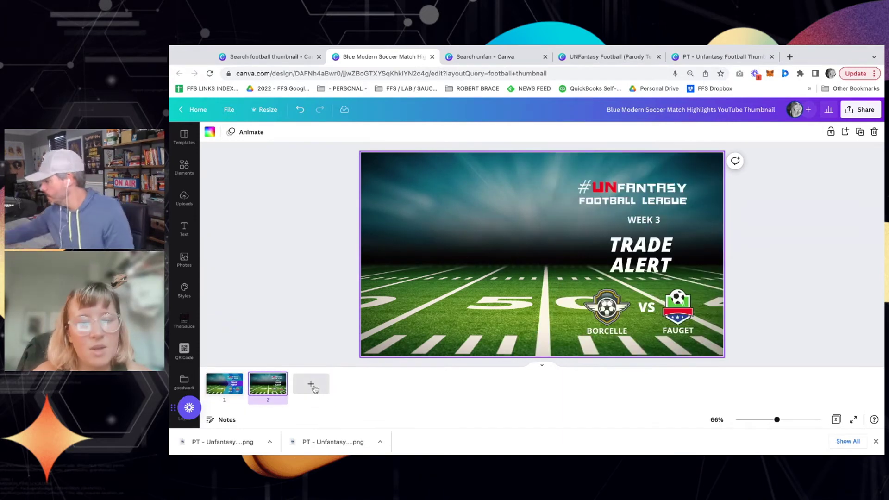
{"action": "key", "text": "Delete"}
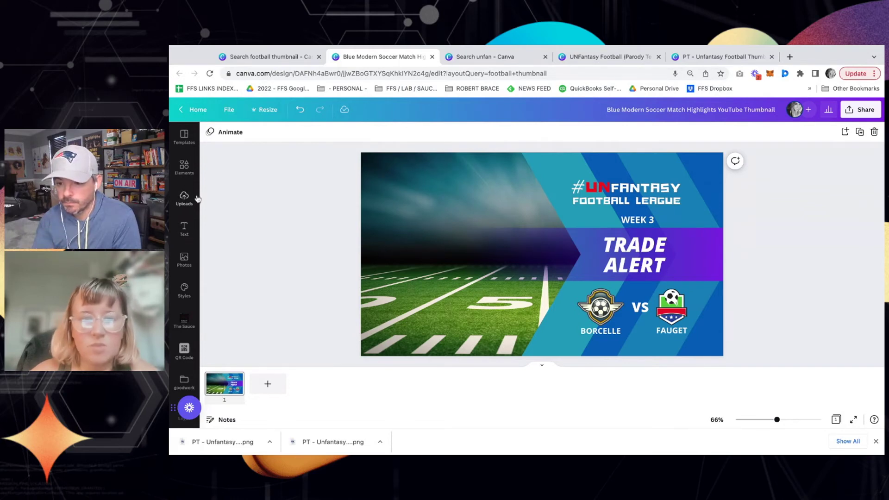
- Show the text options beside the design, looking briefly at the uploads
{"action": "left_click", "coordinate": [189, 229]}
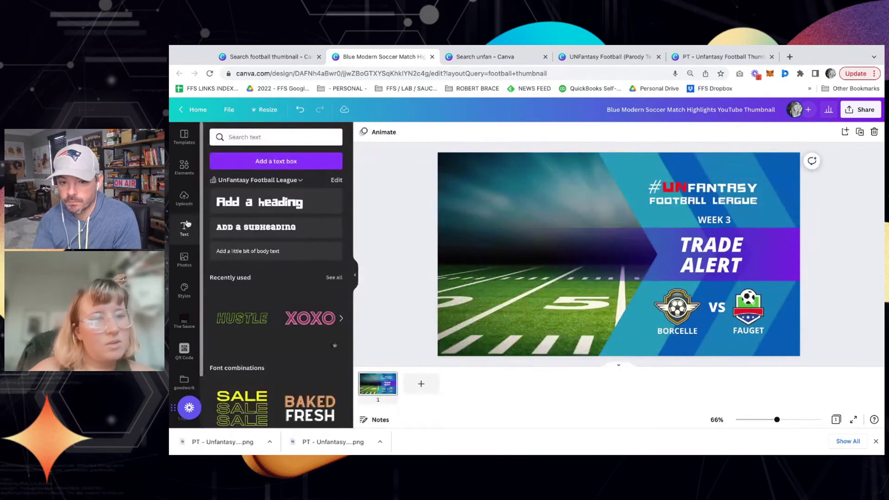
{"action": "left_click", "coordinate": [185, 208]}
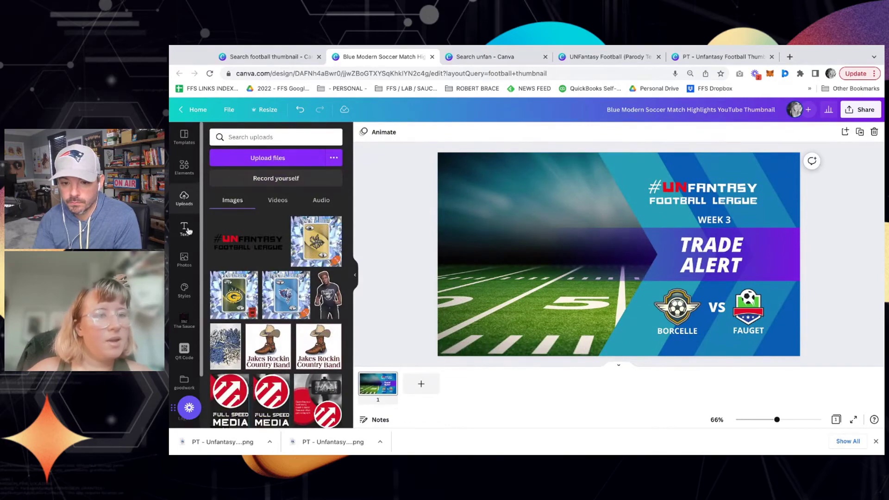
{"action": "left_click", "coordinate": [188, 231]}
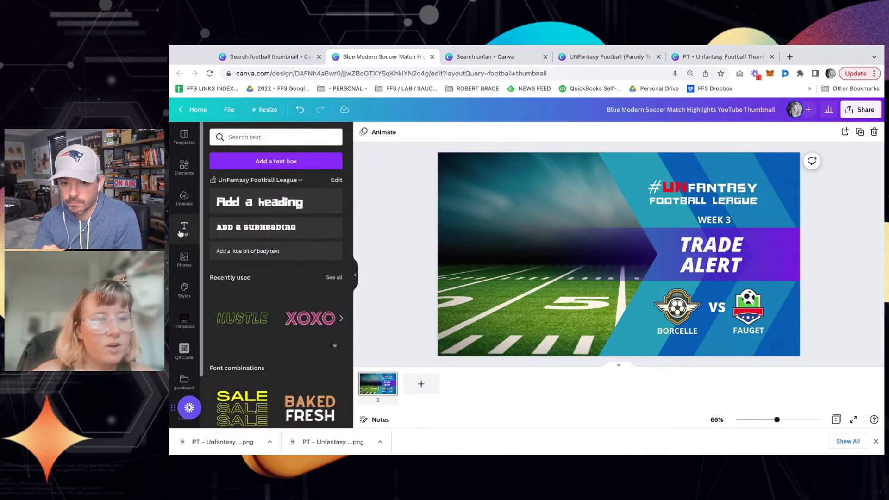
- Switch to the brand kit named after a person and try placing its heading on the field area of the thumbnail
{"action": "left_click", "coordinate": [296, 180]}
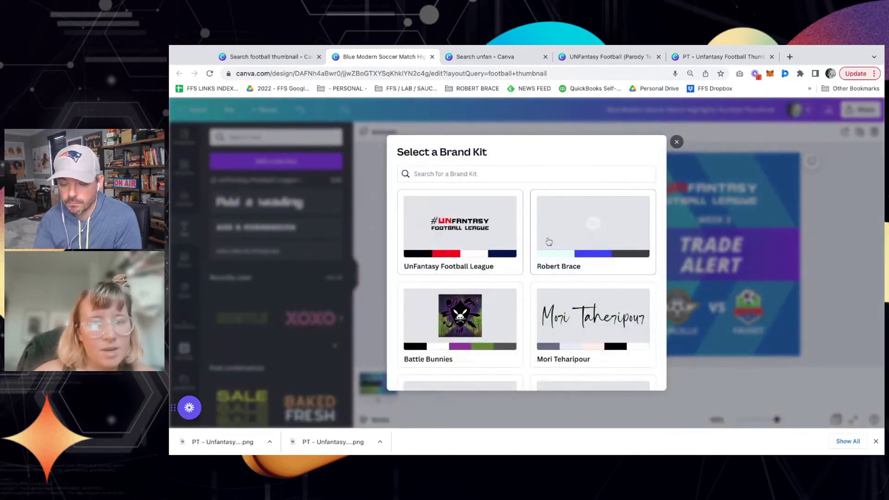
{"action": "left_click", "coordinate": [586, 259]}
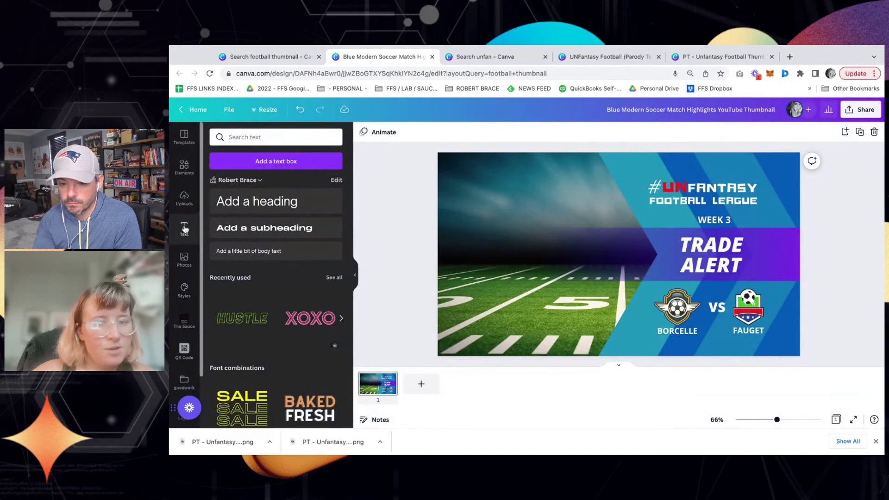
{"action": "left_click", "coordinate": [252, 210]}
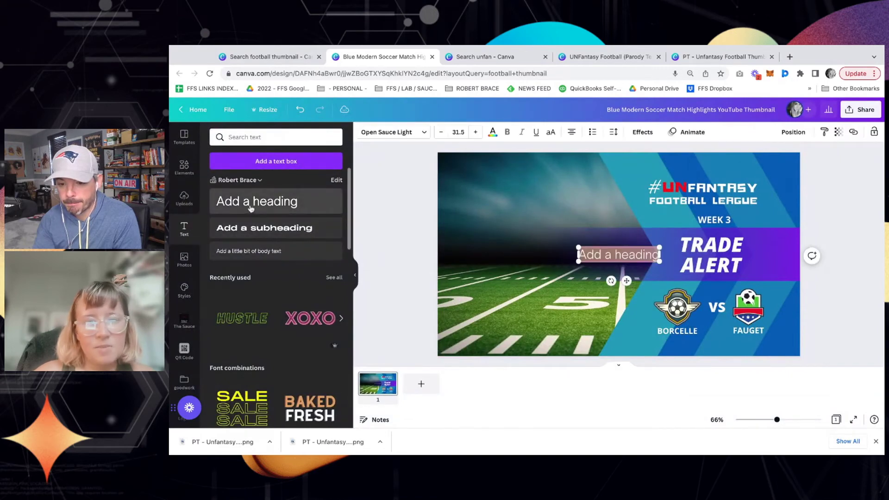
{"action": "left_click_drag", "start_coordinate": [629, 283], "coordinate": [507, 231]}
{"action": "left_click", "coordinate": [386, 233]}
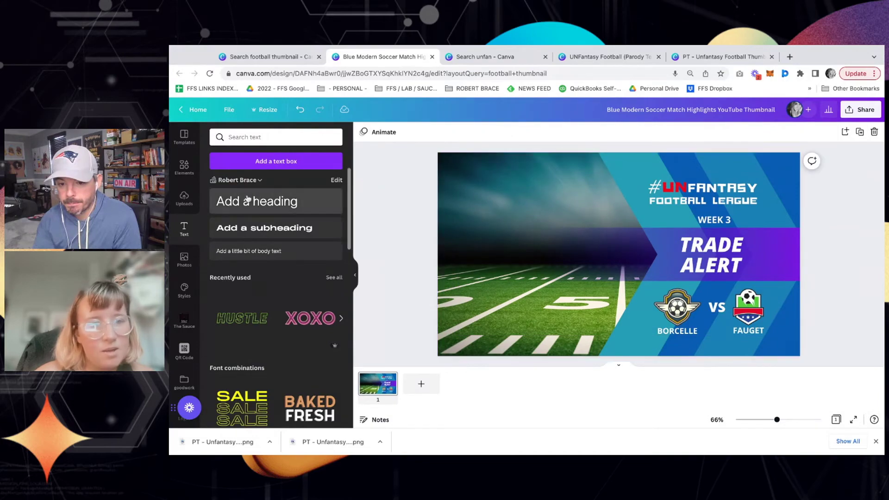
- Switch the brand kit for text styles back to UnFantasy Football League
{"action": "left_click", "coordinate": [236, 180]}
{"action": "scroll", "coordinate": [554, 301], "scroll_direction": "down", "scroll_amount": 5}
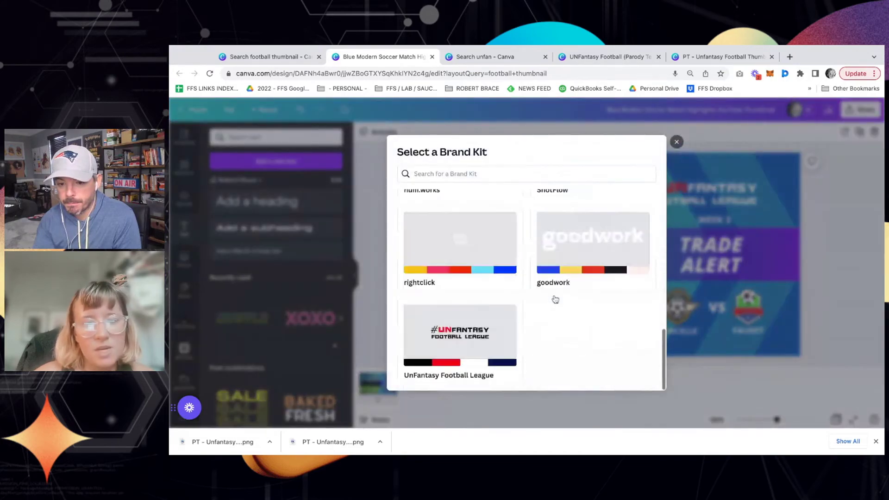
{"action": "left_click", "coordinate": [437, 355]}
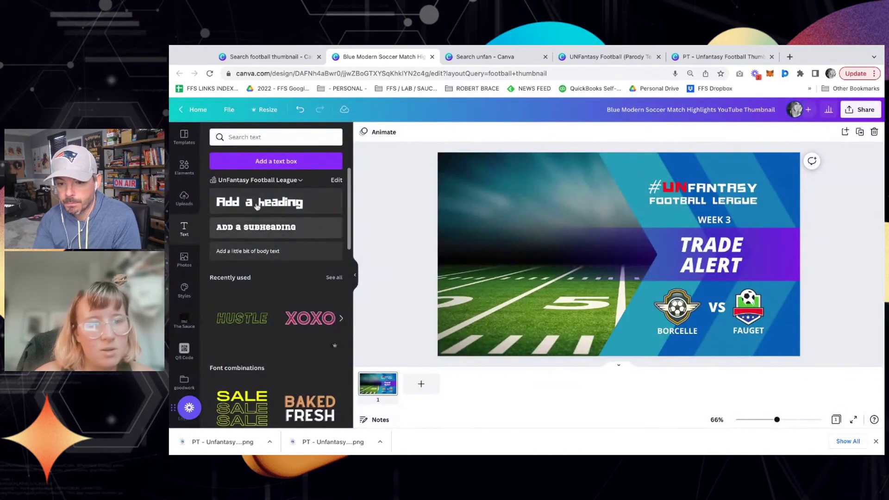
- Add the UnFantasy Football League heading, subheading and body text samples to the thumbnail
{"action": "left_click", "coordinate": [231, 208]}
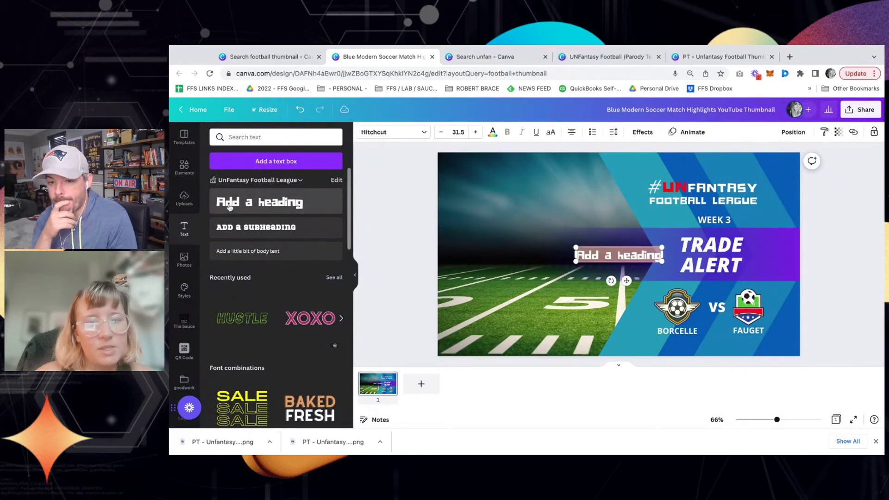
{"action": "left_click", "coordinate": [237, 231]}
{"action": "left_click", "coordinate": [250, 255]}
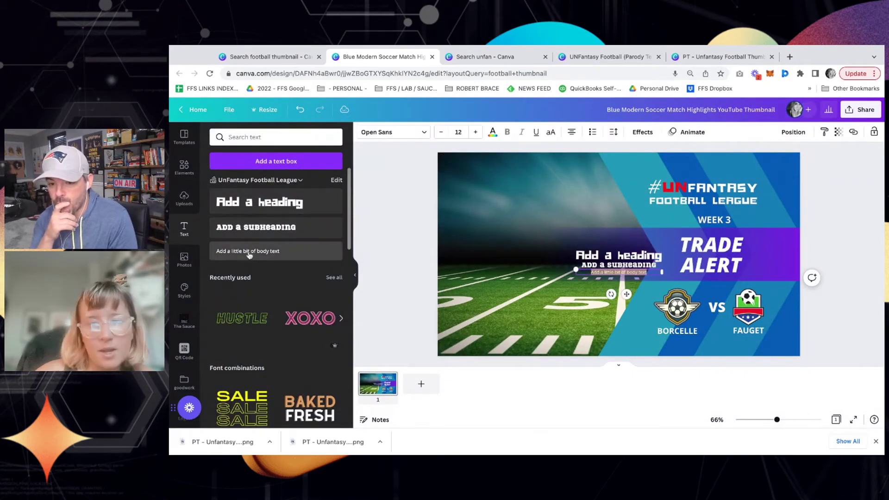
{"action": "left_click", "coordinate": [426, 264]}
- Change the font of the added heading sample to a narrow sans-serif typeface
{"action": "left_click", "coordinate": [604, 255]}
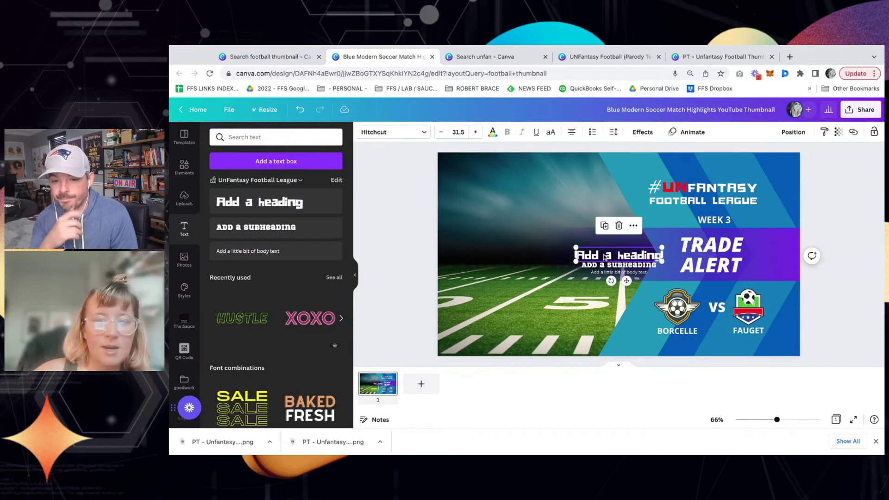
{"action": "left_click", "coordinate": [390, 134]}
{"action": "scroll", "coordinate": [284, 278], "scroll_direction": "down", "scroll_amount": 3}
{"action": "left_click", "coordinate": [262, 250]}
{"action": "left_click", "coordinate": [379, 273]}
{"action": "left_click", "coordinate": [435, 249]}
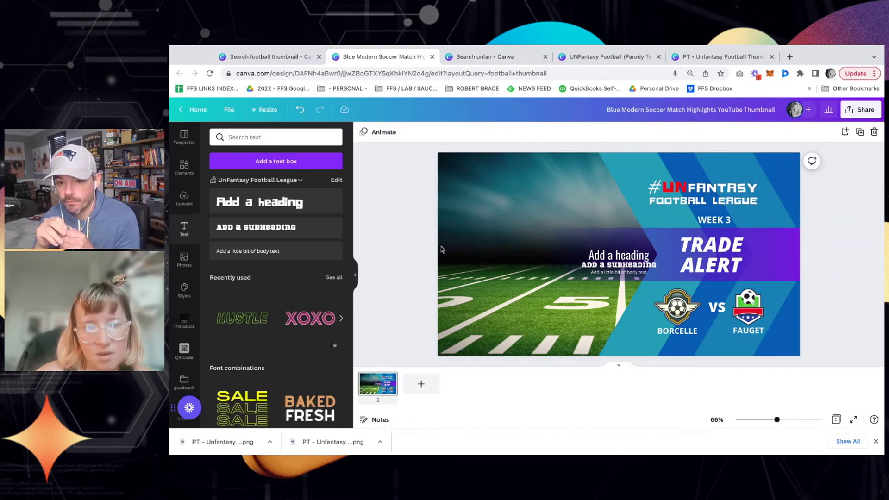
- Delete the sample heading, subheading and body text from the thumbnail
{"action": "left_click", "coordinate": [625, 256]}
{"action": "left_click", "coordinate": [622, 273]}
{"action": "key", "text": "Delete"}
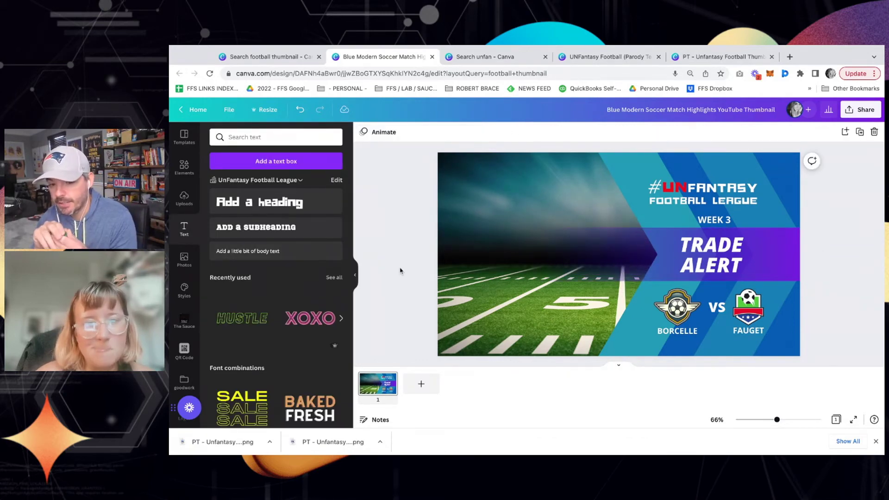
- Try the recently used XOXO text style on the thumbnail and remove it
{"action": "scroll", "coordinate": [292, 284], "scroll_direction": "down", "scroll_amount": 2}
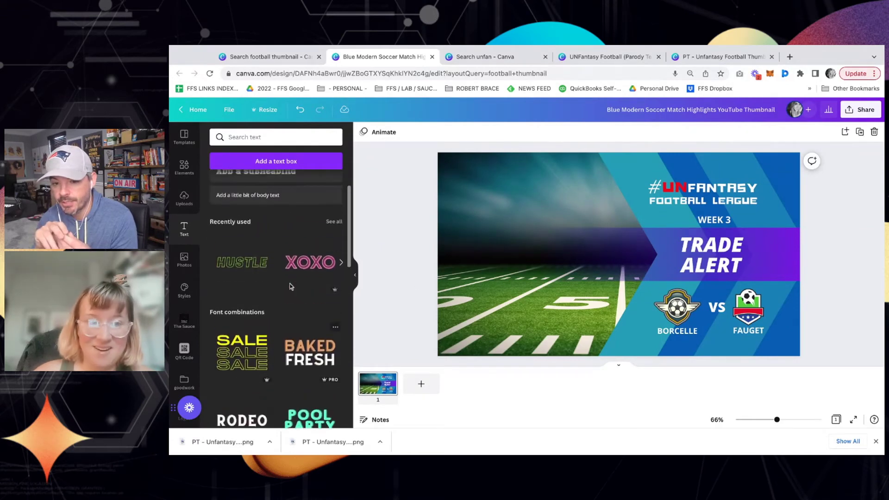
{"action": "left_click", "coordinate": [314, 272]}
{"action": "key", "text": "Delete"}
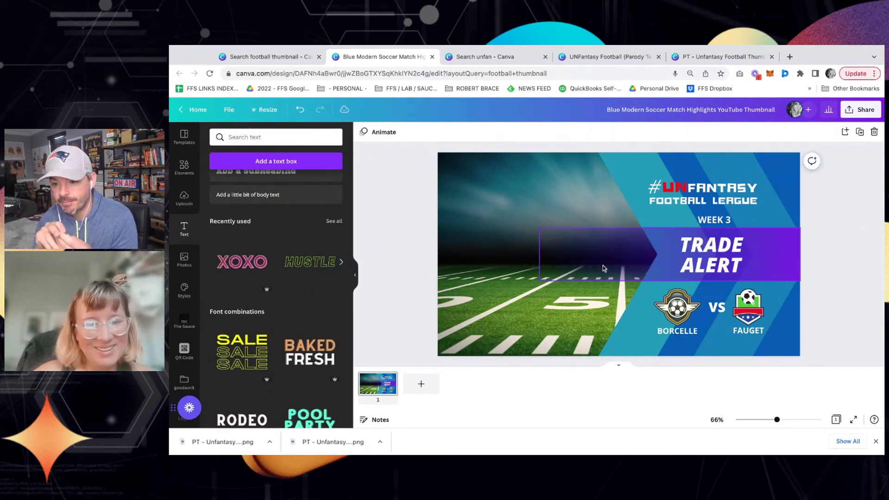
- Browse the ready-made font combinations available for the design
{"action": "scroll", "coordinate": [329, 262], "scroll_direction": "down", "scroll_amount": 6}
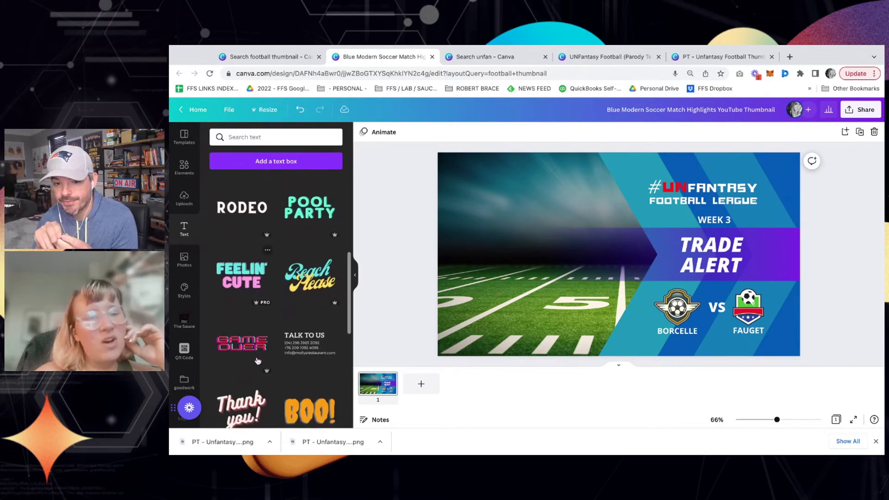
{"action": "scroll", "coordinate": [257, 360], "scroll_direction": "down", "scroll_amount": 6}
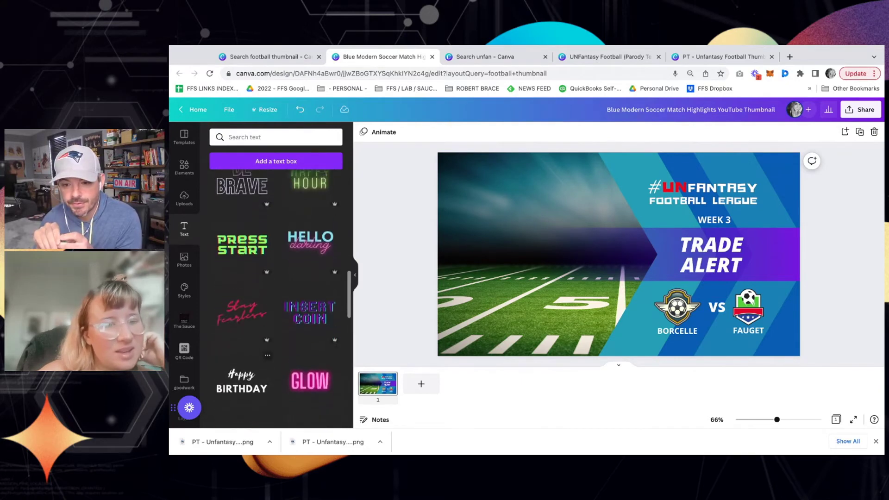
{"action": "scroll", "coordinate": [260, 333], "scroll_direction": "down", "scroll_amount": 5}
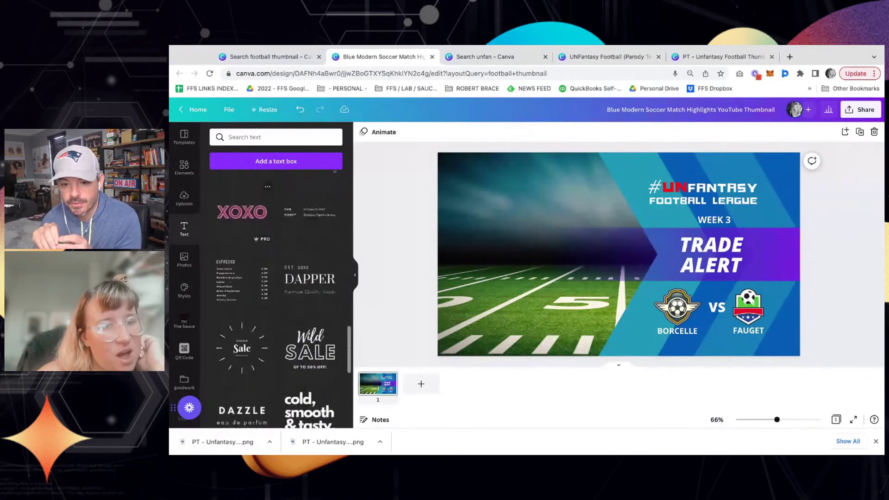
{"action": "scroll", "coordinate": [259, 333], "scroll_direction": "down", "scroll_amount": 5}
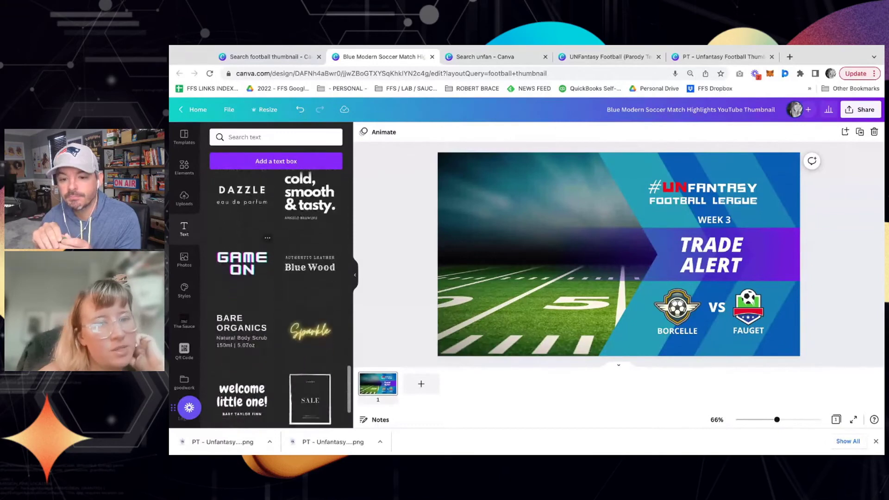
- Try the neon Pizza Party font combination on the thumbnail with the text TRADE ALERT and delete it
{"action": "scroll", "coordinate": [259, 333], "scroll_direction": "down", "scroll_amount": 5}
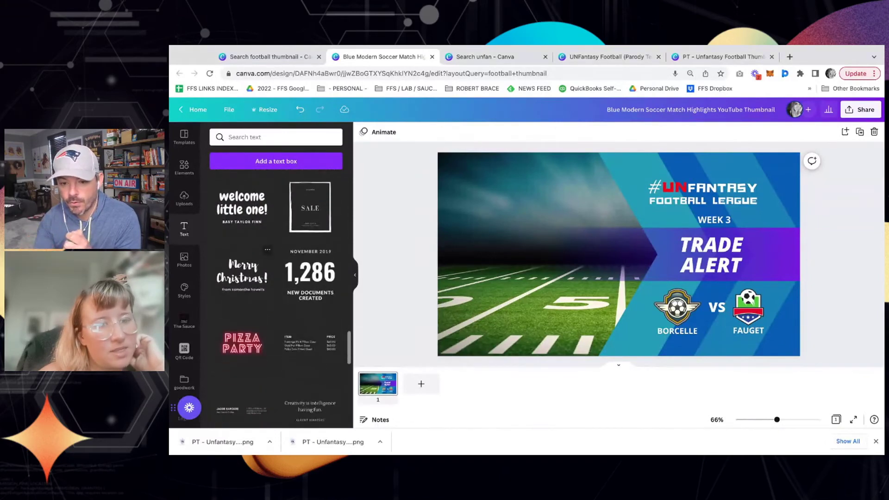
{"action": "scroll", "coordinate": [249, 265], "scroll_direction": "down", "scroll_amount": 3}
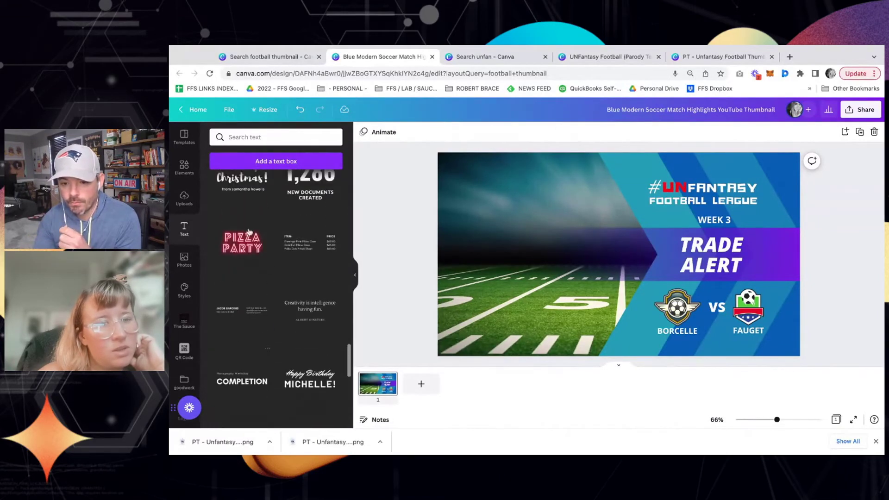
{"action": "left_click", "coordinate": [248, 249]}
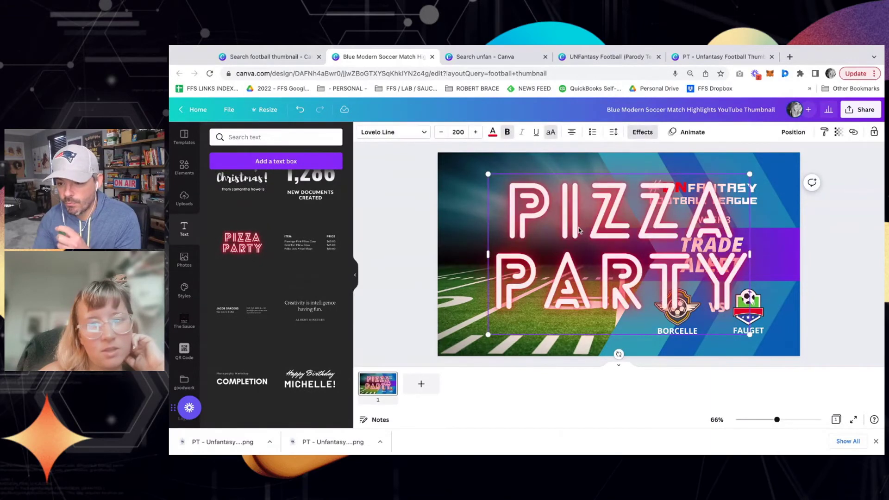
{"action": "double_click", "coordinate": [567, 270]}
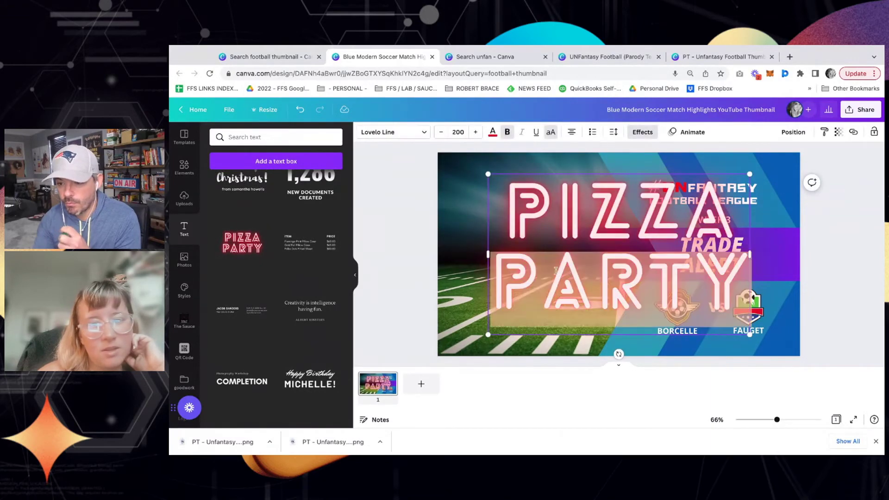
{"action": "left_click", "coordinate": [408, 291]}
{"action": "left_click_drag", "start_coordinate": [657, 297], "coordinate": [574, 295]}
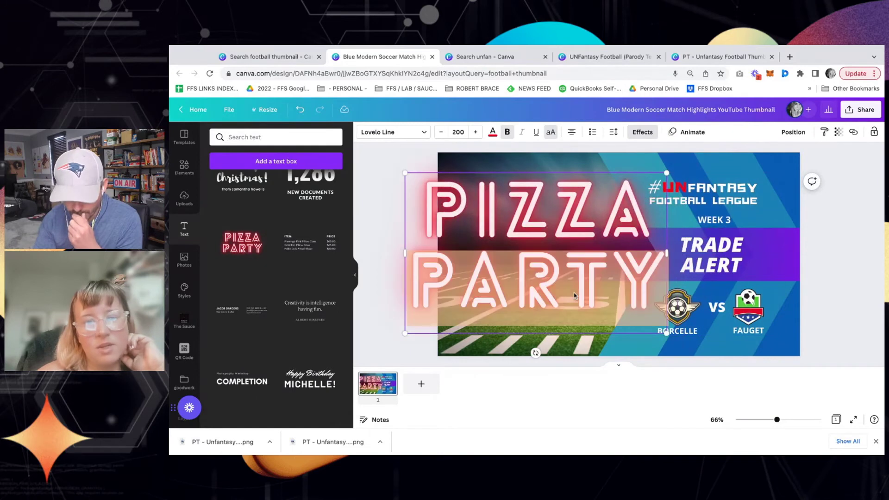
{"action": "key", "text": "ctrl+a"}
{"action": "type", "text": "TRADE ALERT"}
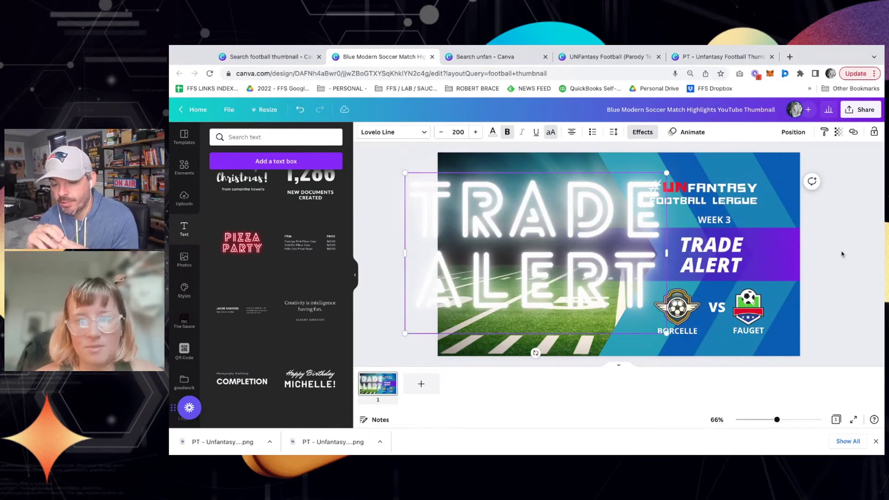
{"action": "key", "text": "Delete"}
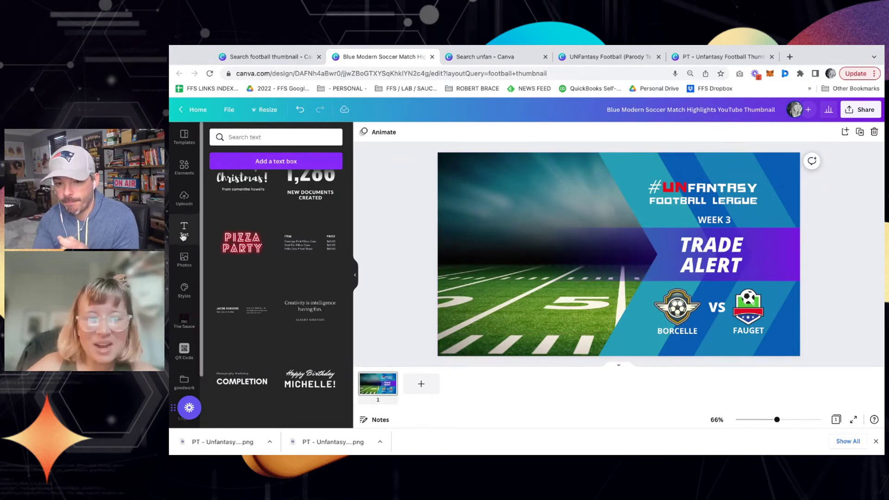
- Search the elements library for "outdoor picnic" and limit the results to photos
{"action": "left_click", "coordinate": [184, 257]}
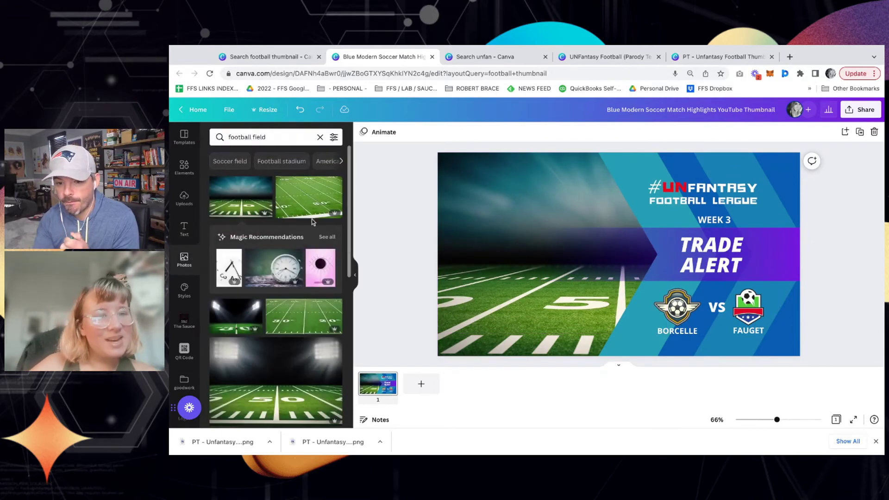
{"action": "left_click", "coordinate": [185, 168]}
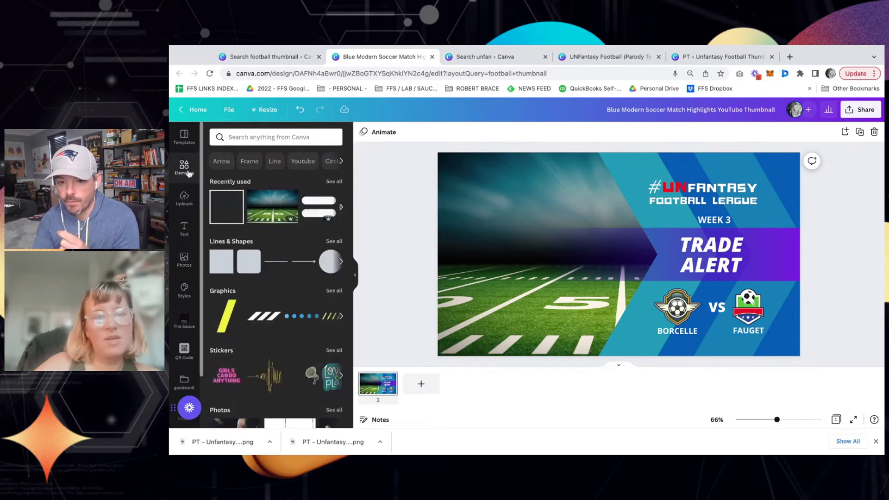
{"action": "left_click", "coordinate": [186, 255]}
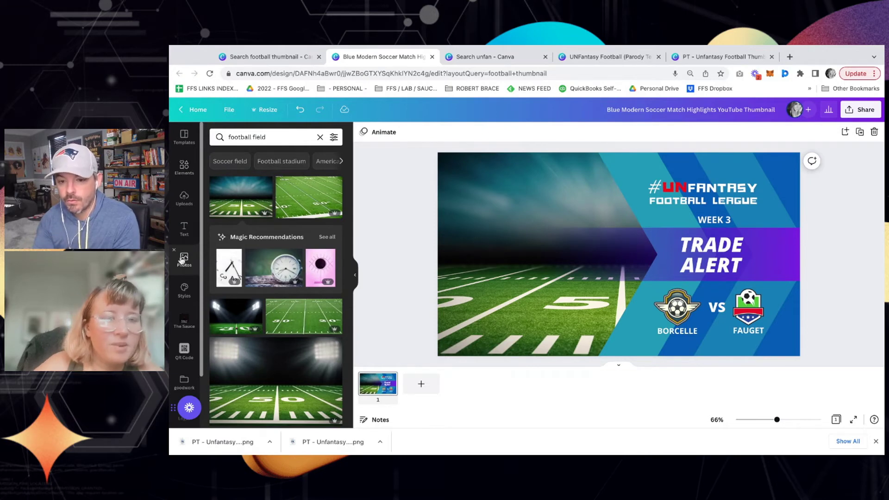
{"action": "left_click", "coordinate": [183, 167]}
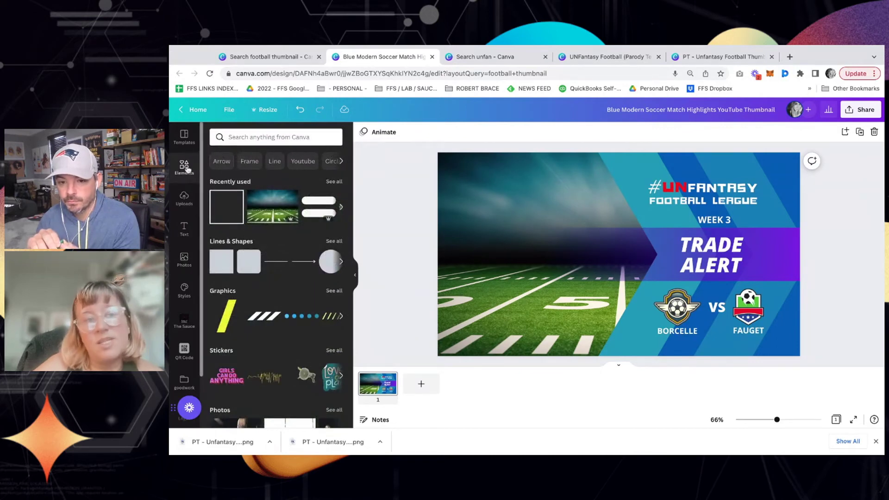
{"action": "left_click", "coordinate": [276, 137]}
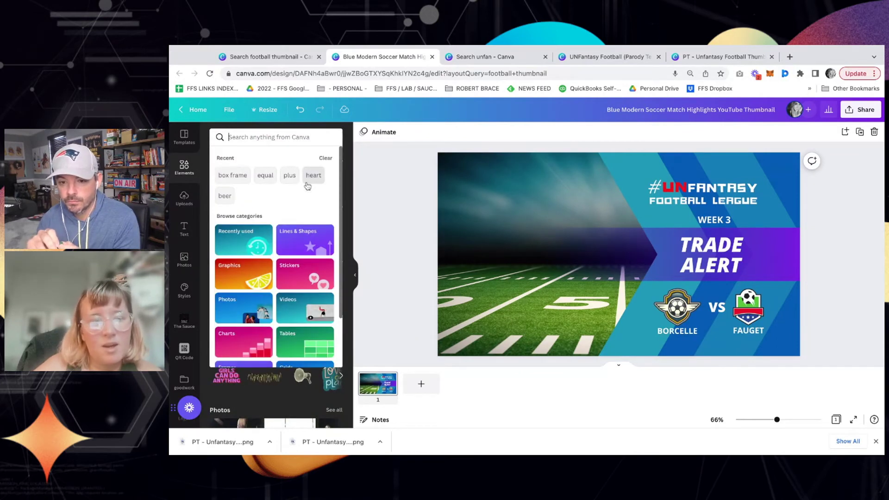
{"action": "type", "text": "outdoor picnic"}
{"action": "key", "text": "Return"}
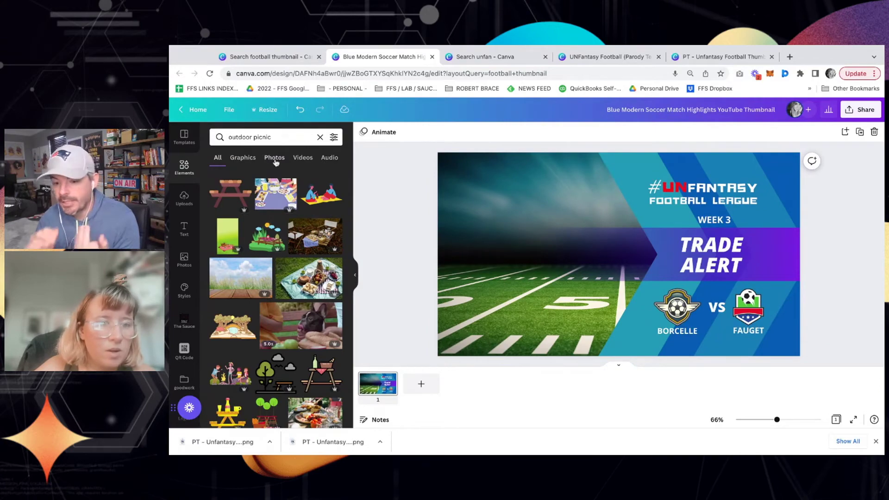
{"action": "left_click", "coordinate": [273, 158]}
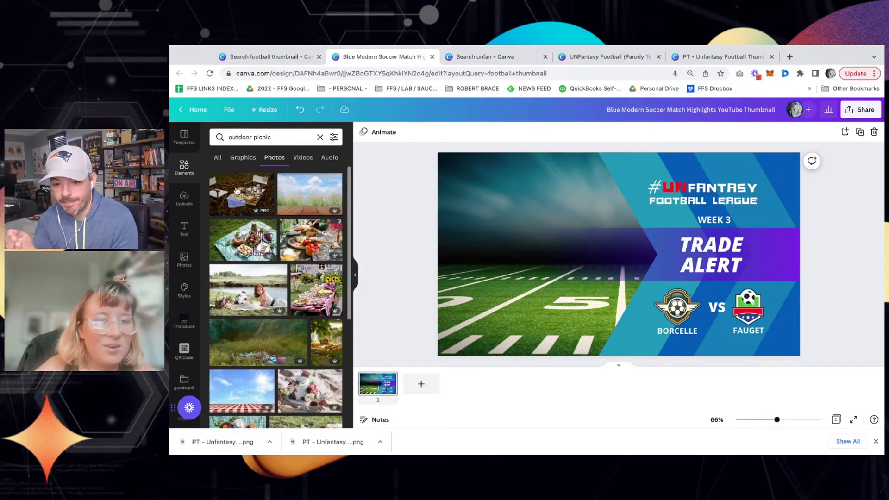
- Try two of the outdoor picnic photos on the thumbnail and remove them
{"action": "left_click", "coordinate": [250, 242]}
{"action": "left_click_drag", "start_coordinate": [588, 260], "coordinate": [535, 238]}
{"action": "key", "text": "Delete"}
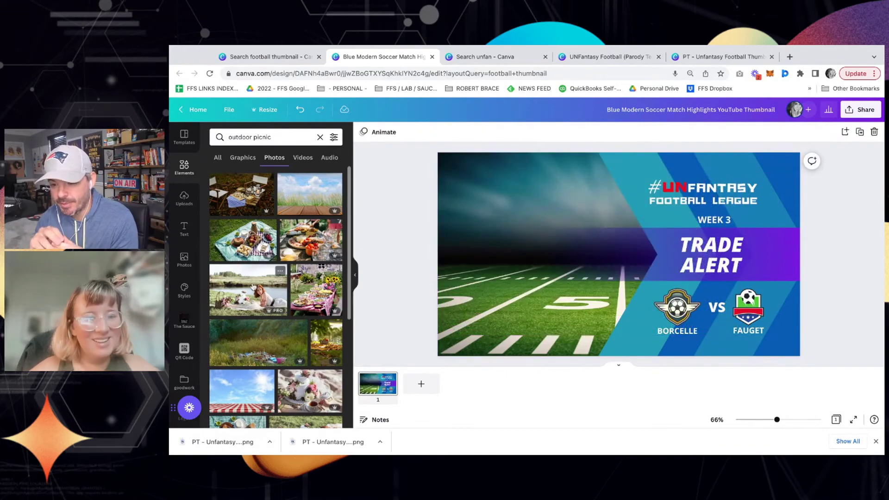
{"action": "scroll", "coordinate": [252, 287], "scroll_direction": "down", "scroll_amount": 4}
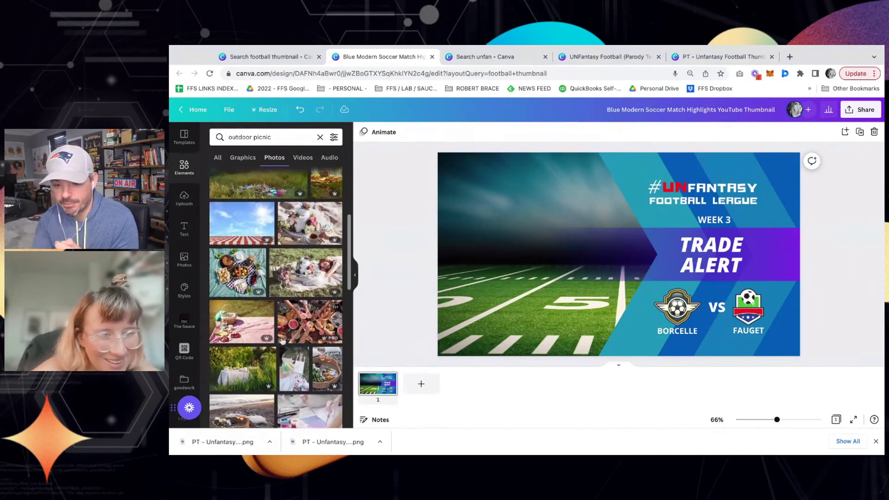
{"action": "scroll", "coordinate": [283, 341], "scroll_direction": "down", "scroll_amount": 1}
{"action": "left_click", "coordinate": [308, 293]}
{"action": "left_click_drag", "start_coordinate": [626, 250], "coordinate": [546, 255]}
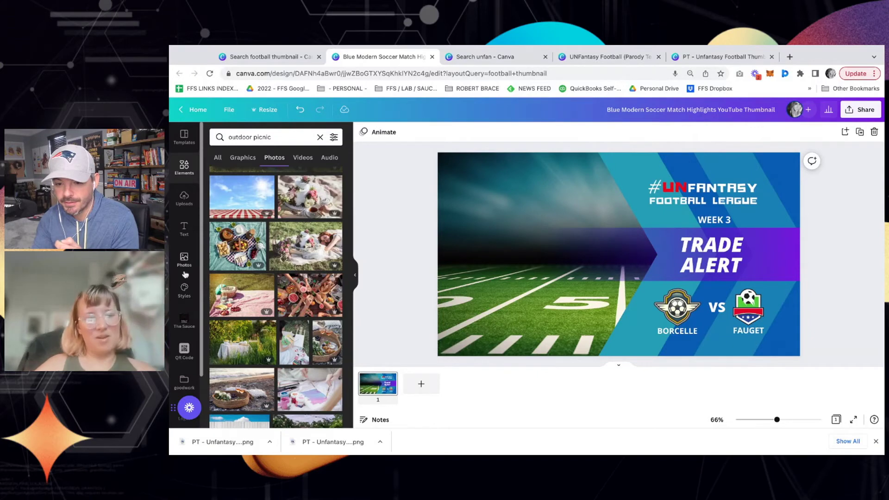
- Open the design styles and move the UNFantasy Football League logo slightly up and to the right on the thumbnail
{"action": "left_click", "coordinate": [185, 166]}
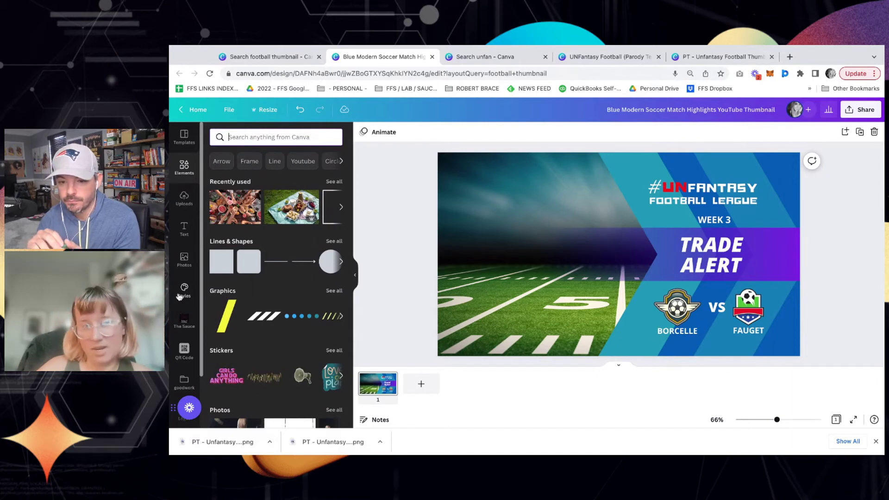
{"action": "left_click", "coordinate": [182, 292]}
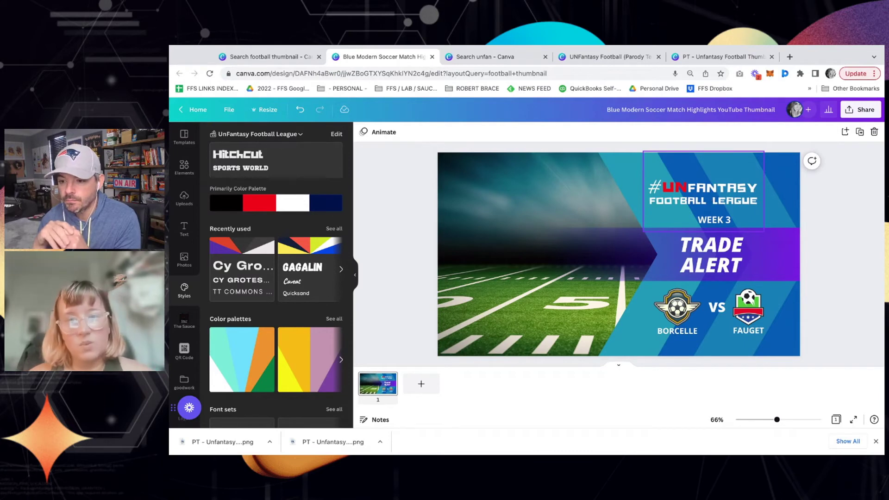
{"action": "left_click_drag", "start_coordinate": [704, 195], "coordinate": [714, 190]}
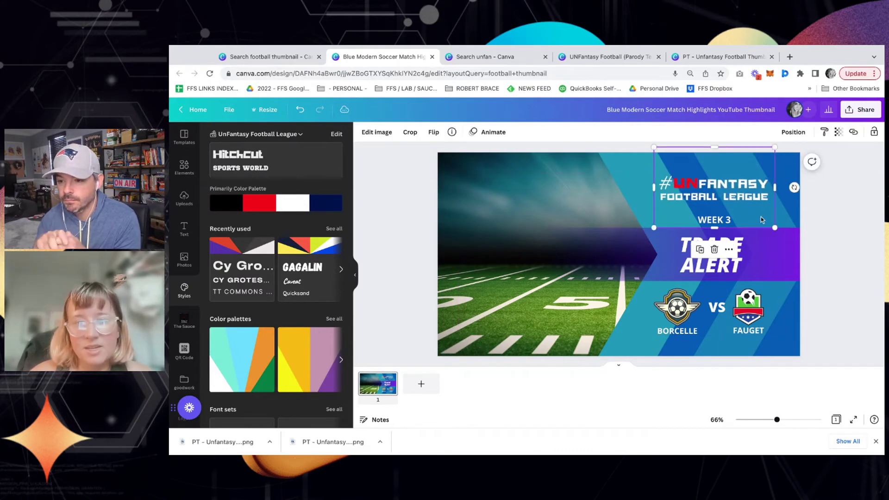
{"action": "left_click", "coordinate": [862, 292]}
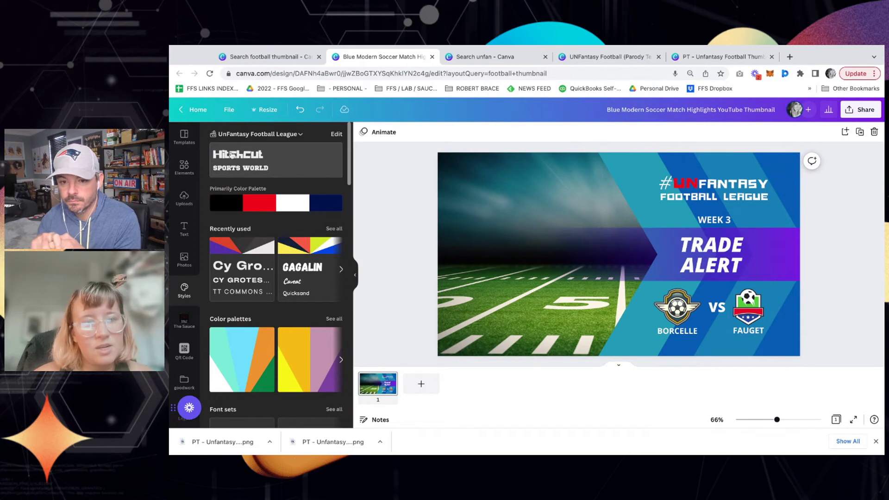
- Try the brand kit's Hitchcut and Sports World font set on the thumbnail, reposition the Trade alert heading, and undo the changes
{"action": "left_click", "coordinate": [240, 162]}
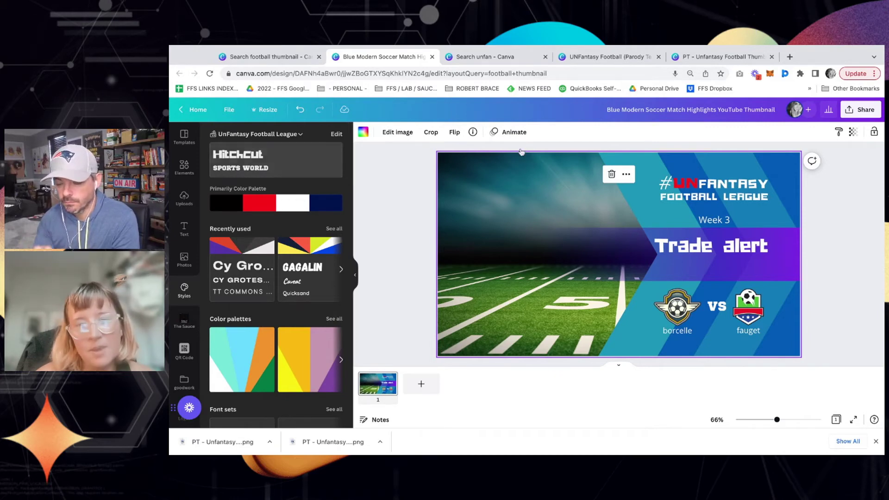
{"action": "left_click", "coordinate": [684, 250]}
{"action": "left_click_drag", "start_coordinate": [684, 251], "coordinate": [693, 255]}
{"action": "key", "text": "ctrl+z"}
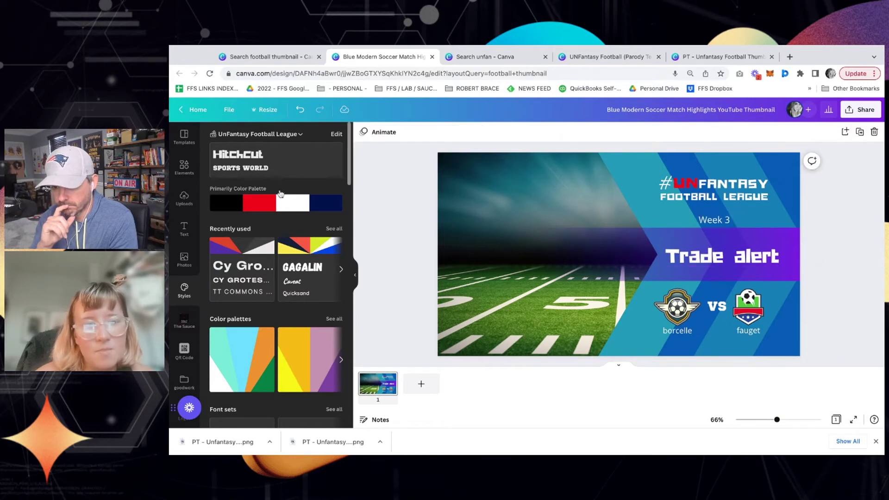
{"action": "key", "text": "ctrl+z"}
{"action": "key", "text": "ctrl+z"}
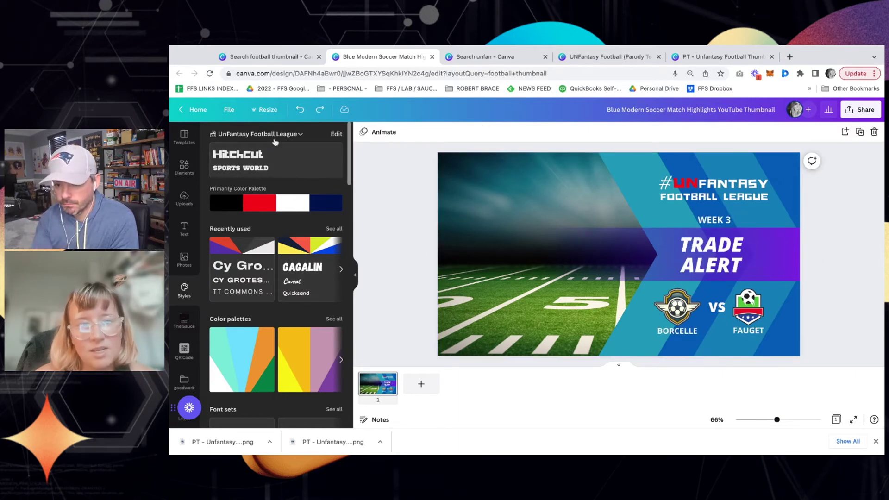
- Apply the UnFantasy Football League brand font set and primary color palette to the thumbnail
{"action": "left_click", "coordinate": [248, 161]}
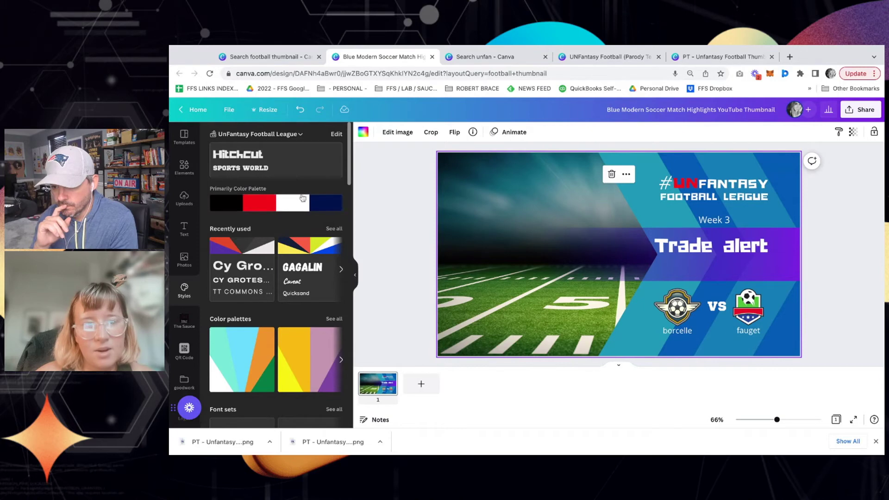
{"action": "left_click", "coordinate": [253, 204]}
{"action": "left_click", "coordinate": [253, 203]}
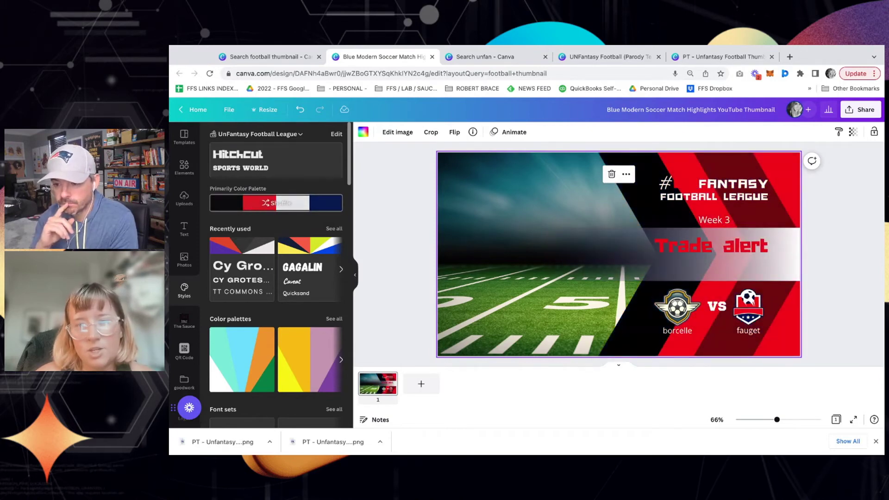
- Shuffle the brand palette colors on the thumbnail until the background shapes are black and red and the Trade alert heading is red
{"action": "left_click", "coordinate": [266, 203]}
{"action": "left_click", "coordinate": [266, 203]}
{"action": "left_click", "coordinate": [266, 204]}
{"action": "left_click", "coordinate": [266, 204]}
{"action": "left_click", "coordinate": [266, 204]}
{"action": "left_click", "coordinate": [266, 203]}
{"action": "left_click", "coordinate": [266, 203]}
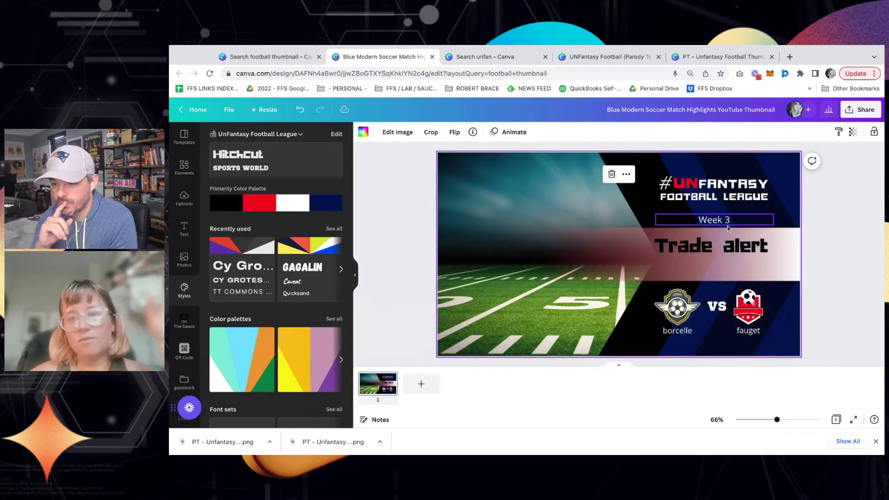
{"action": "left_click", "coordinate": [258, 205]}
{"action": "left_click", "coordinate": [258, 205]}
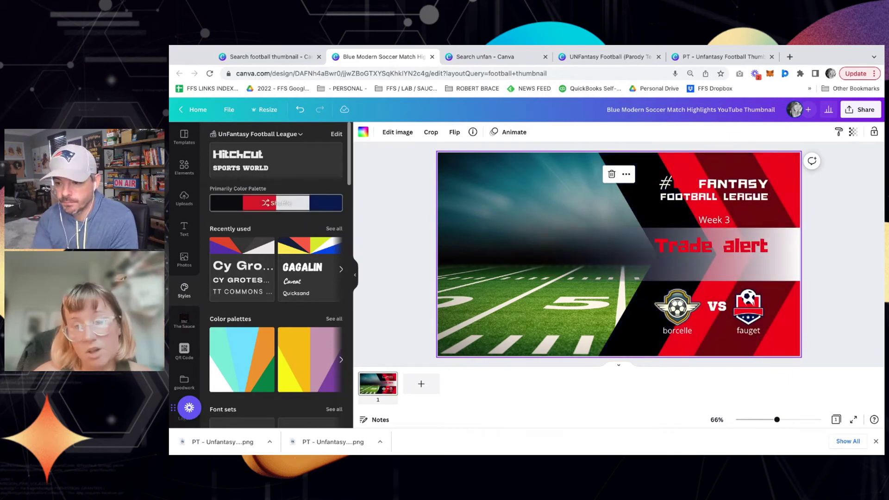
{"action": "left_click", "coordinate": [292, 205]}
{"action": "left_click", "coordinate": [293, 205]}
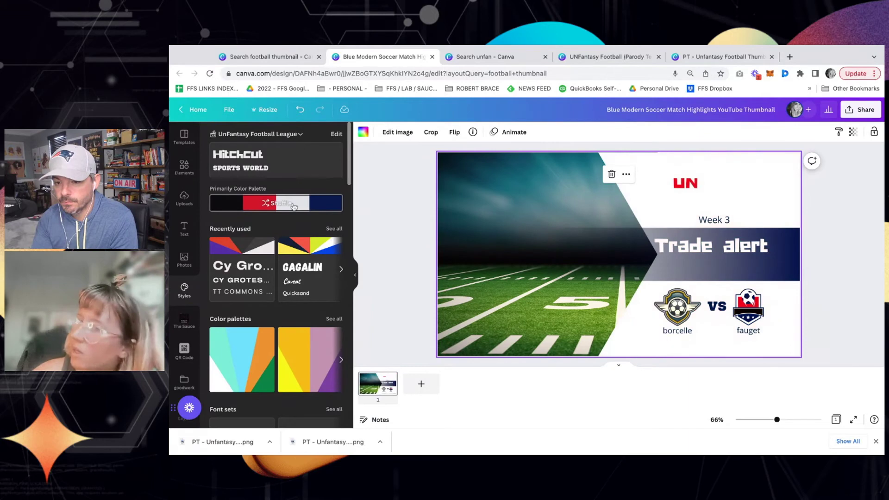
{"action": "left_click", "coordinate": [293, 205]}
{"action": "left_click", "coordinate": [293, 206]}
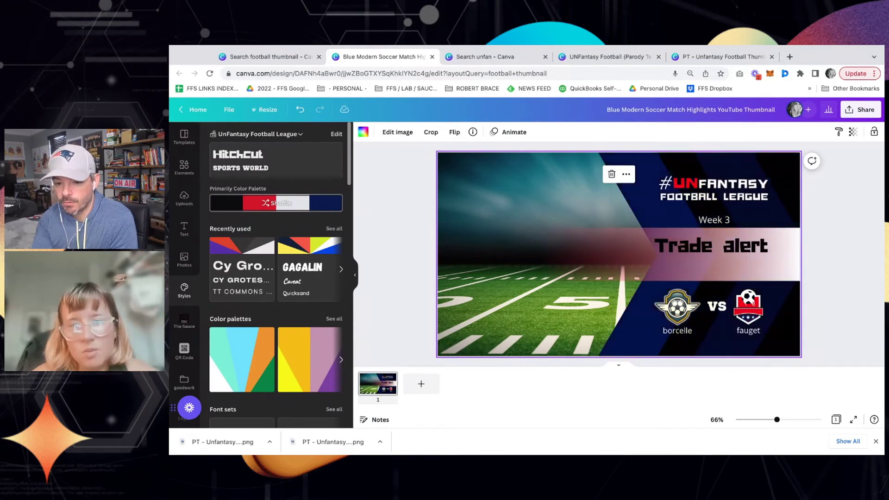
{"action": "left_click", "coordinate": [282, 204]}
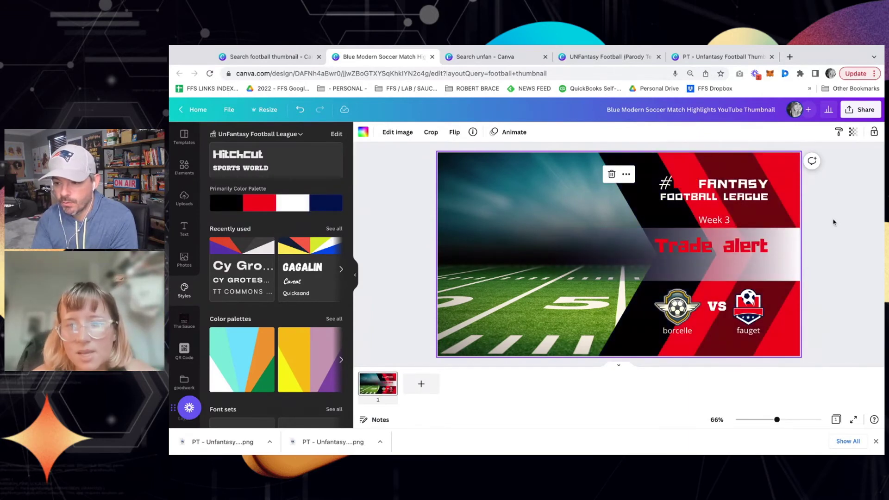
{"action": "left_click", "coordinate": [638, 162]}
- Add a blank second page to the design and search the YouTube thumbnail templates for "sports"
{"action": "left_click", "coordinate": [184, 137]}
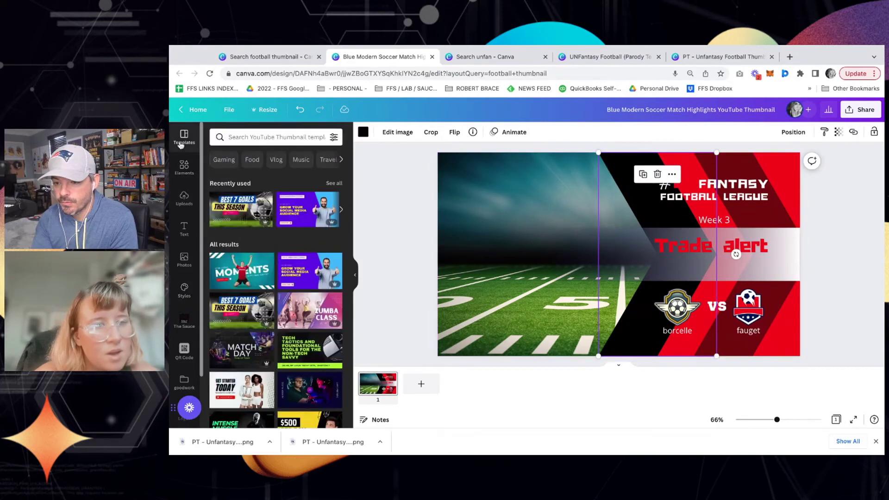
{"action": "scroll", "coordinate": [276, 278], "scroll_direction": "down", "scroll_amount": 5}
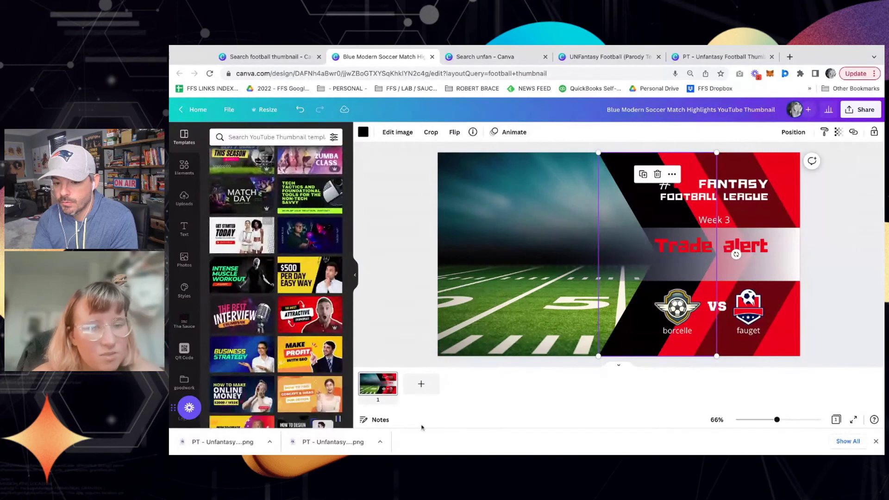
{"action": "left_click", "coordinate": [421, 384]}
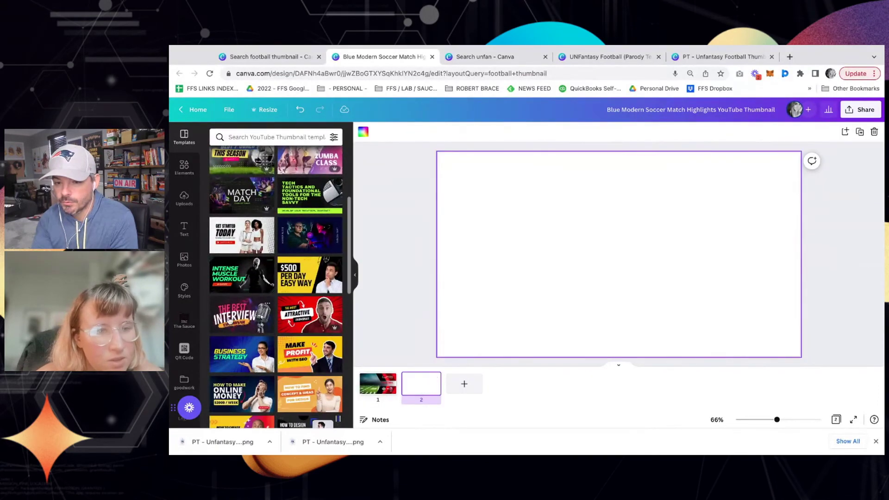
{"action": "scroll", "coordinate": [230, 321], "scroll_direction": "down", "scroll_amount": 3}
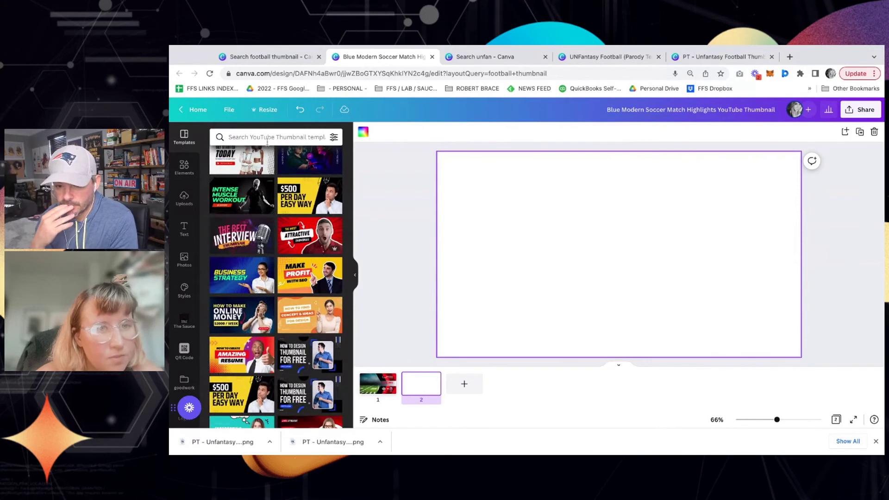
{"action": "left_click", "coordinate": [261, 137]}
{"action": "type", "text": "sports"}
{"action": "key", "text": "Return"}
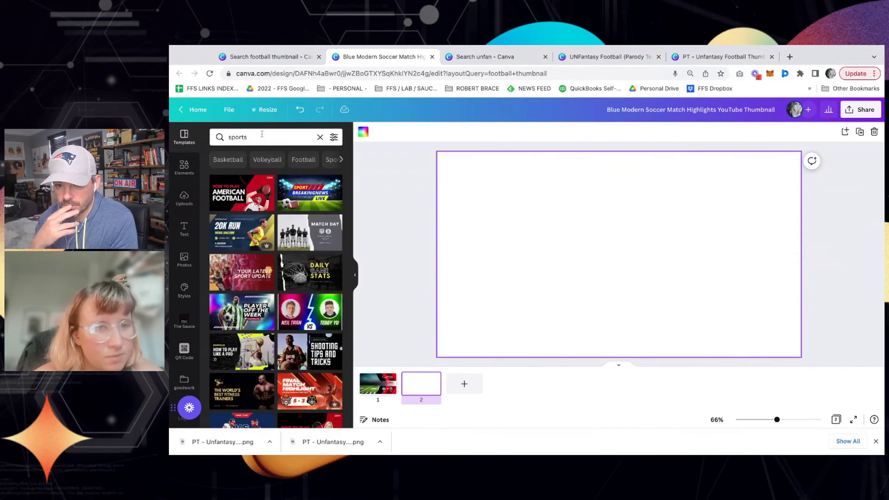
- Search the templates for "football" and apply the Training American Football template to page 2
{"action": "double_click", "coordinate": [262, 137]}
{"action": "type", "text": "football"}
{"action": "key", "text": "Return"}
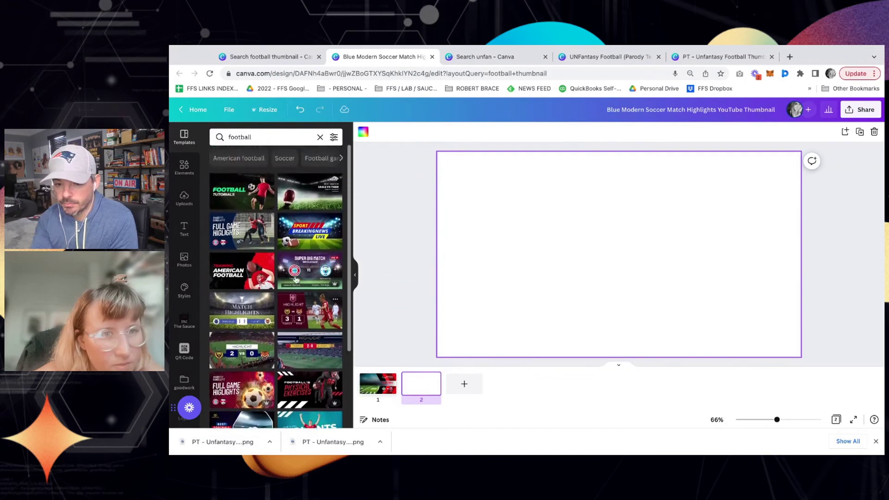
{"action": "scroll", "coordinate": [296, 277], "scroll_direction": "down", "scroll_amount": 2}
{"action": "scroll", "coordinate": [297, 231], "scroll_direction": "up", "scroll_amount": 2}
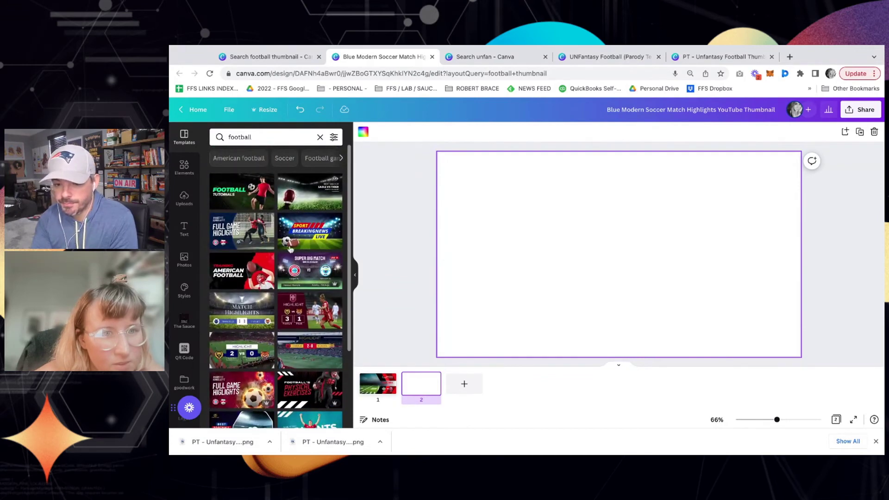
{"action": "scroll", "coordinate": [297, 218], "scroll_direction": "down", "scroll_amount": 1}
{"action": "left_click", "coordinate": [246, 257]}
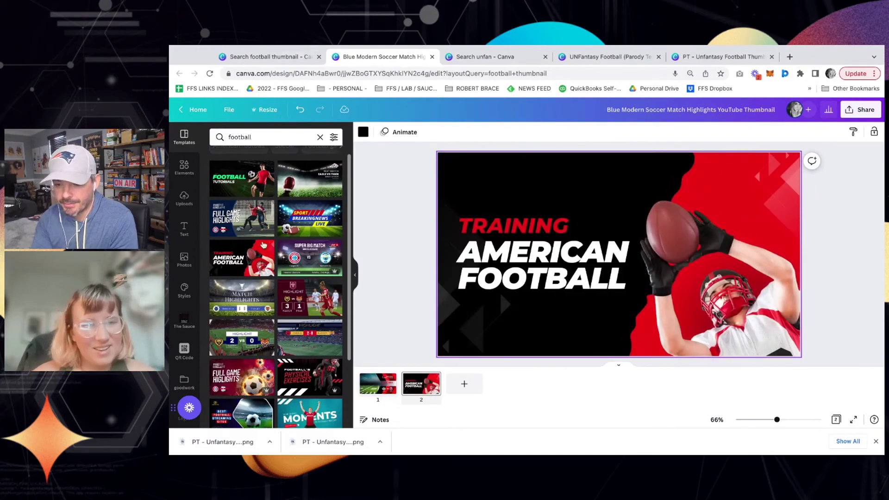
- Apply the UnFantasy Football League brand font set, Hitchcut with Sports World, to page 2
{"action": "left_click", "coordinate": [184, 289]}
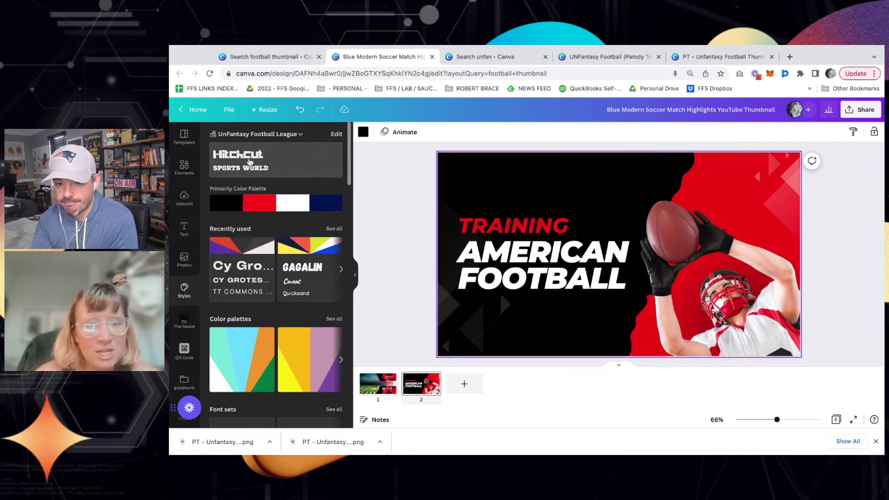
{"action": "left_click", "coordinate": [249, 161]}
{"action": "left_click", "coordinate": [250, 162]}
{"action": "left_click", "coordinate": [259, 164]}
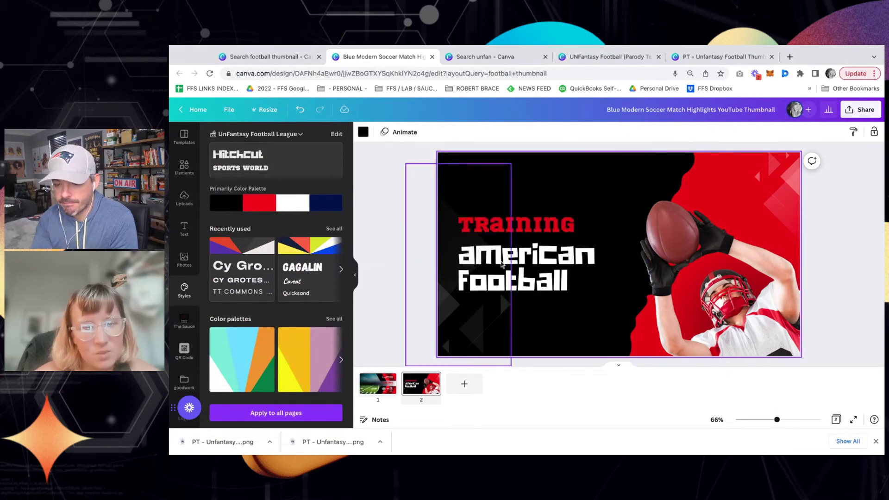
- Set the American Football heading and the Training line on page 2 to uppercase
{"action": "left_click", "coordinate": [509, 324]}
{"action": "left_click", "coordinate": [566, 266]}
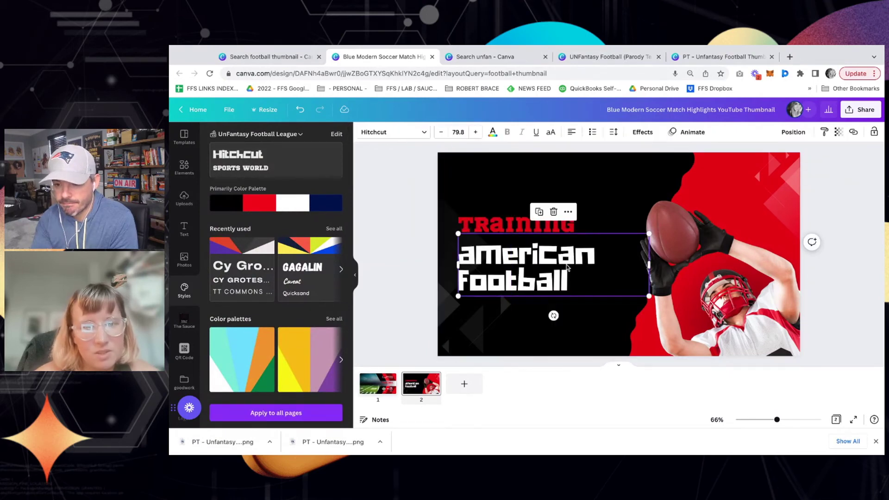
{"action": "left_click", "coordinate": [551, 134]}
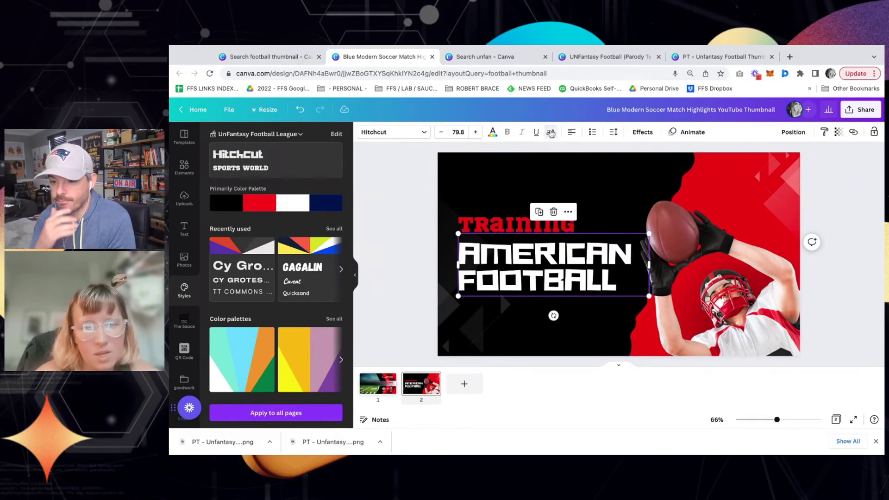
{"action": "left_click", "coordinate": [403, 248]}
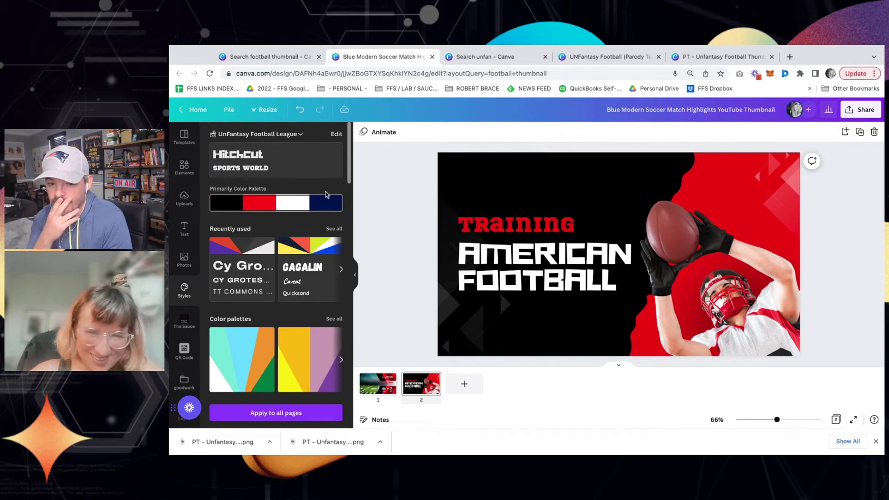
{"action": "left_click", "coordinate": [537, 225]}
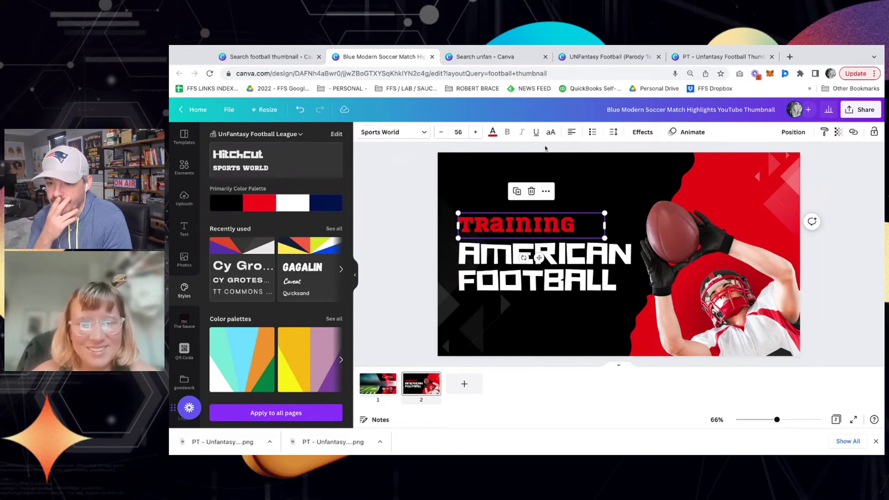
{"action": "left_click", "coordinate": [401, 235]}
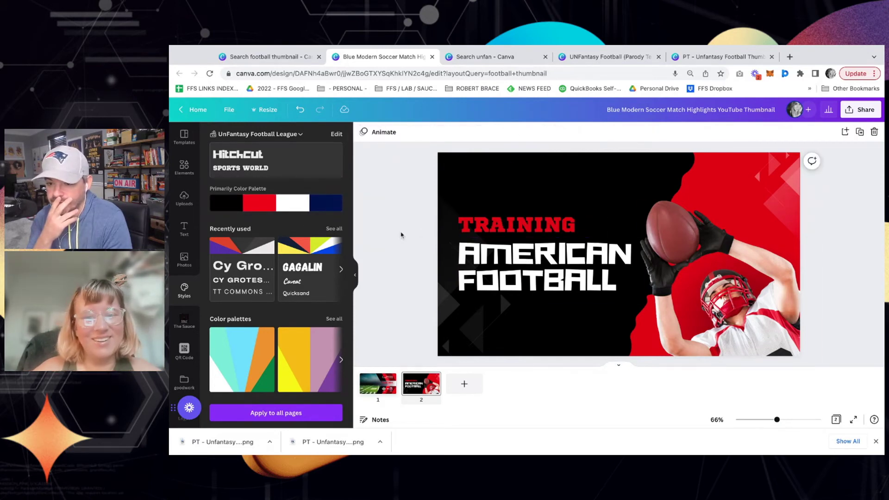
- Slightly increase the letter spacing of the American Football heading on page 2
{"action": "left_click", "coordinate": [546, 278]}
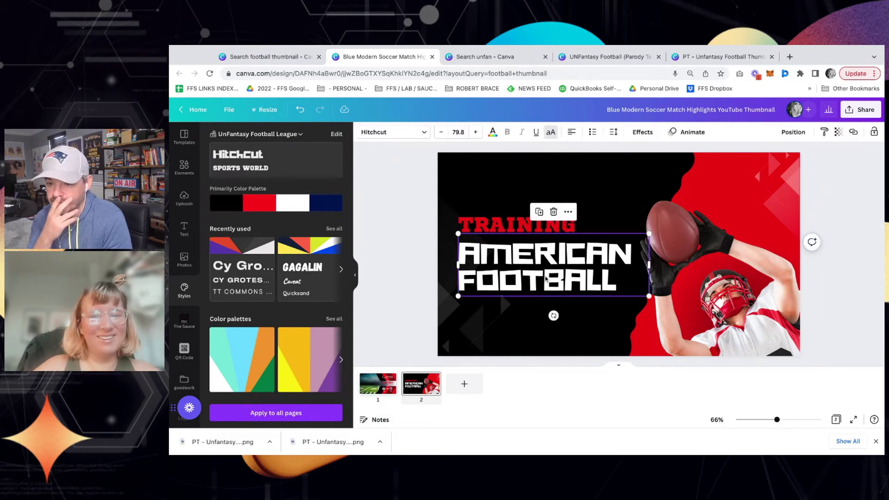
{"action": "left_click", "coordinate": [613, 132]}
{"action": "left_click_drag", "start_coordinate": [640, 169], "coordinate": [646, 170]}
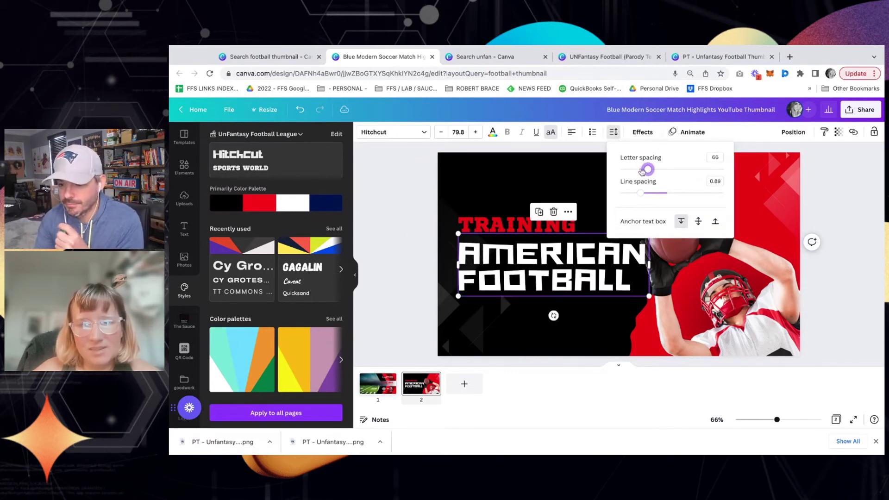
{"action": "left_click", "coordinate": [650, 264]}
{"action": "left_click", "coordinate": [448, 278]}
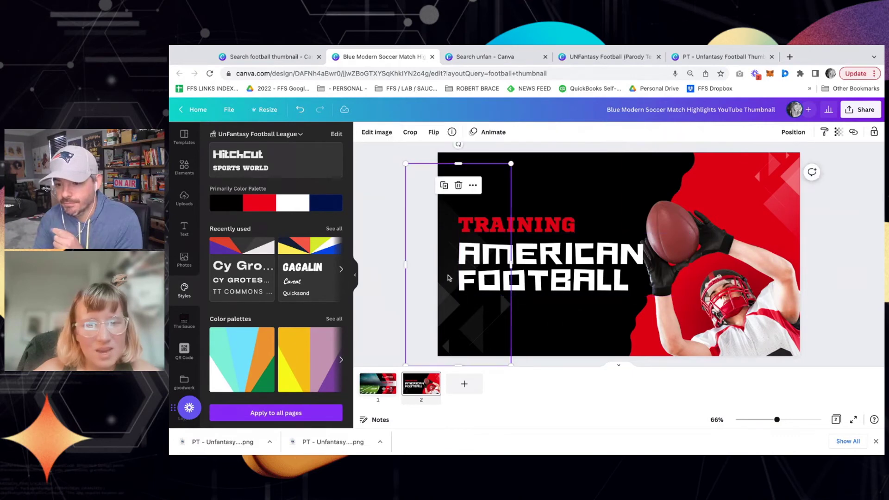
{"action": "left_click", "coordinate": [377, 251]}
- Shuffle the primary brand palette on page 2 until the background is navy and red with a white American Football heading
{"action": "left_click", "coordinate": [250, 204]}
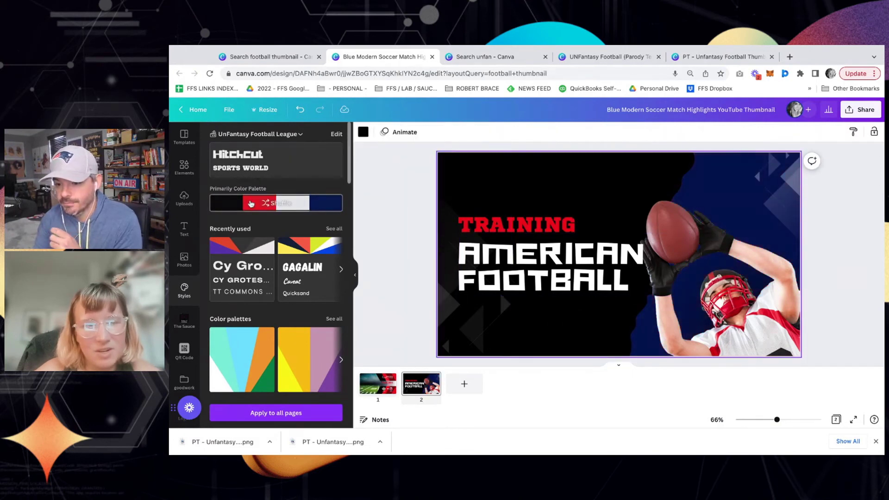
{"action": "left_click", "coordinate": [250, 204]}
{"action": "left_click", "coordinate": [250, 204]}
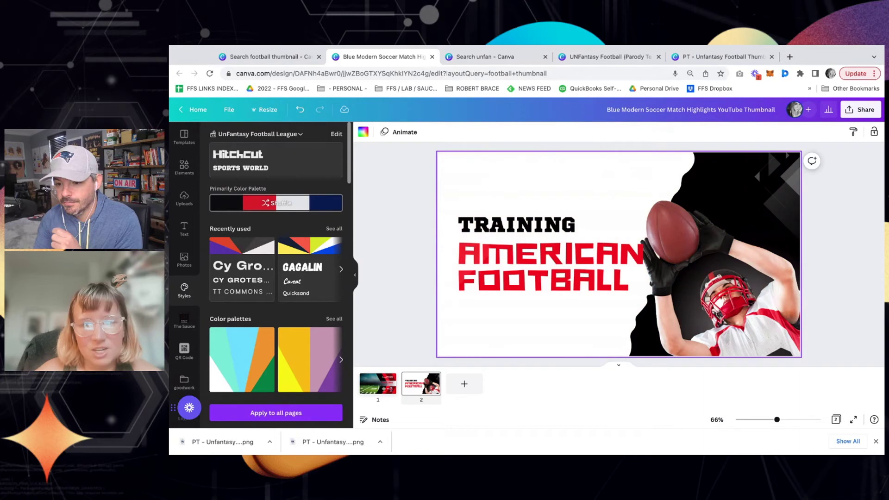
{"action": "left_click", "coordinate": [250, 204]}
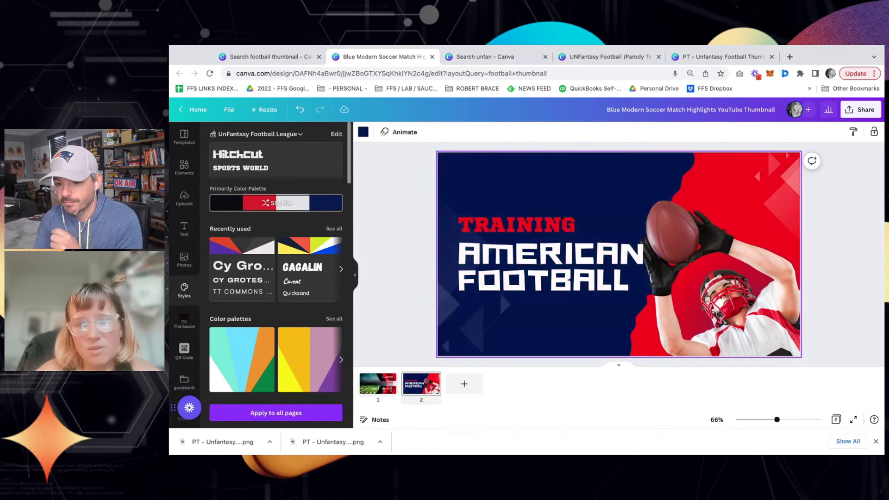
{"action": "left_click", "coordinate": [377, 254]}
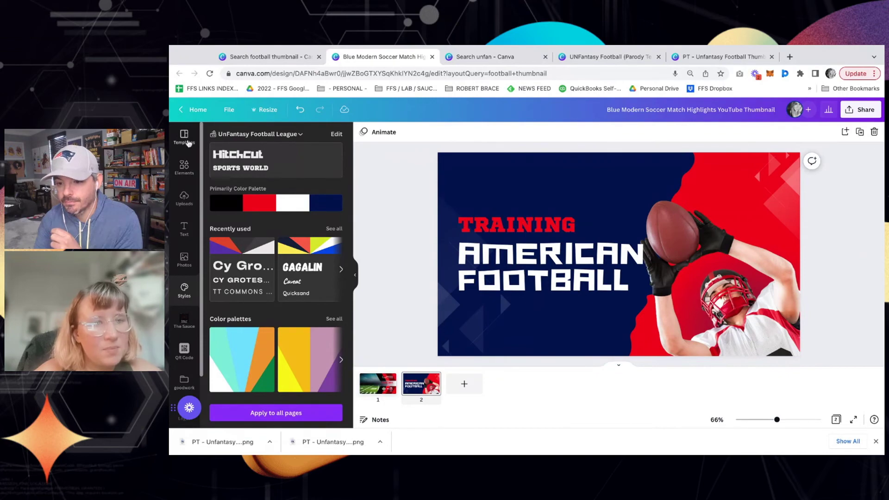
- Add a third page and apply the Football's Physical Exercises template from the football results to it
{"action": "left_click", "coordinate": [183, 137]}
{"action": "left_click", "coordinate": [462, 386]}
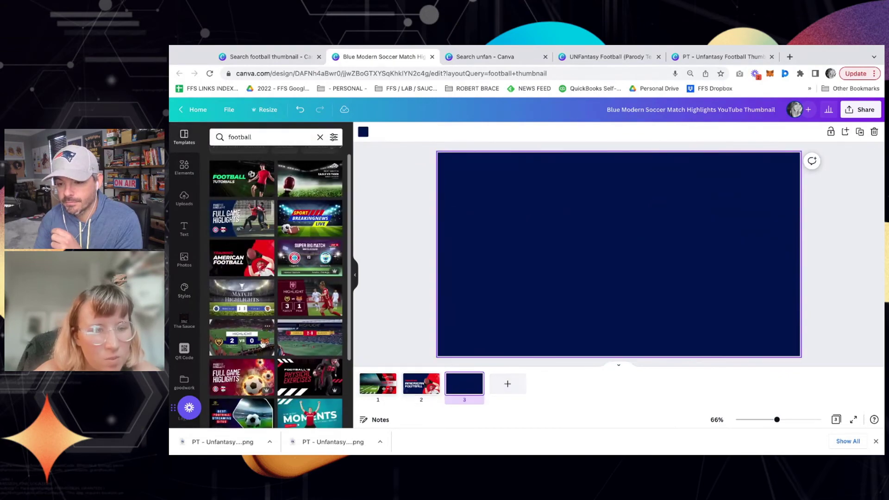
{"action": "scroll", "coordinate": [301, 277], "scroll_direction": "down", "scroll_amount": 3}
{"action": "left_click", "coordinate": [302, 262]}
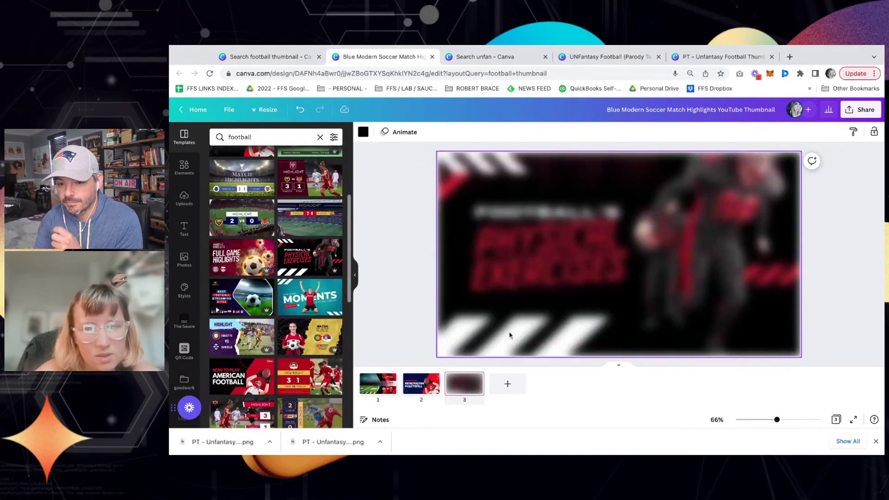
{"action": "left_click", "coordinate": [390, 191]}
- Shuffle the primary brand palette on page 3 until the background is white with black text and red stripes
{"action": "left_click", "coordinate": [184, 290]}
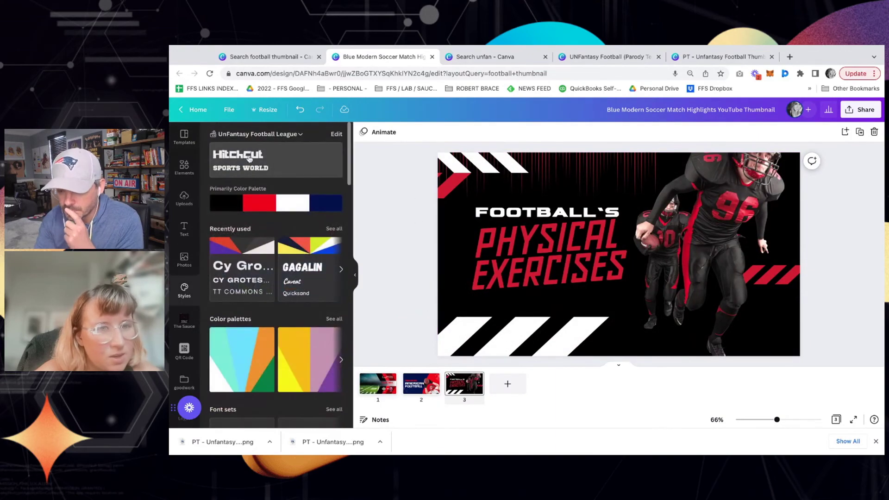
{"action": "left_click", "coordinate": [262, 204]}
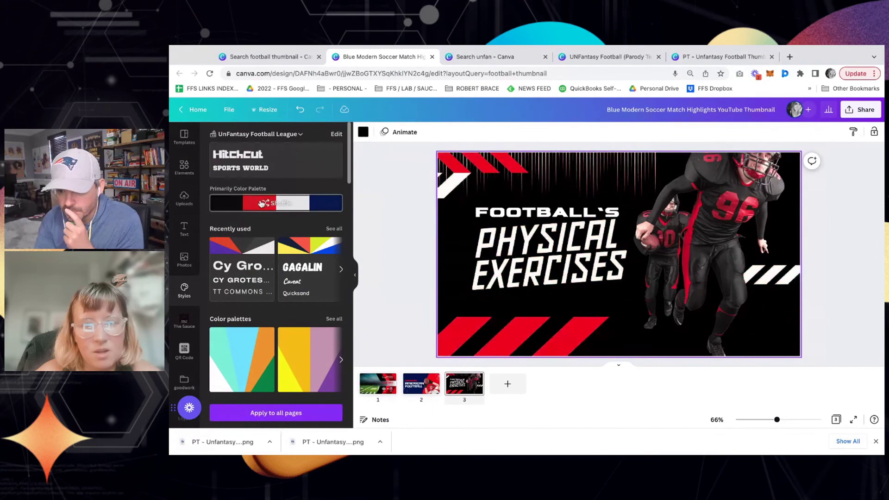
{"action": "left_click", "coordinate": [262, 204]}
{"action": "left_click", "coordinate": [262, 204]}
{"action": "left_click", "coordinate": [262, 203]}
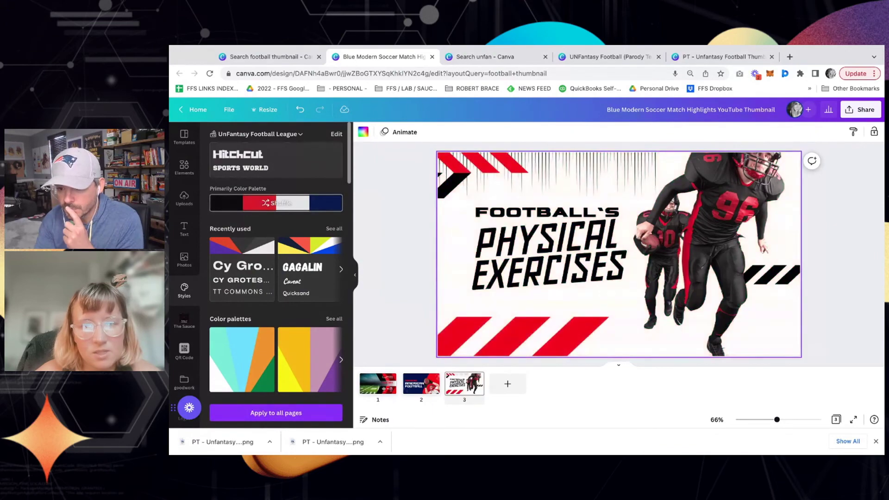
- Apply the Hitchcut and Sports World font set to page 3, and make the Physical Exercises heading uppercase and fitted on two lines
{"action": "left_click", "coordinate": [258, 156]}
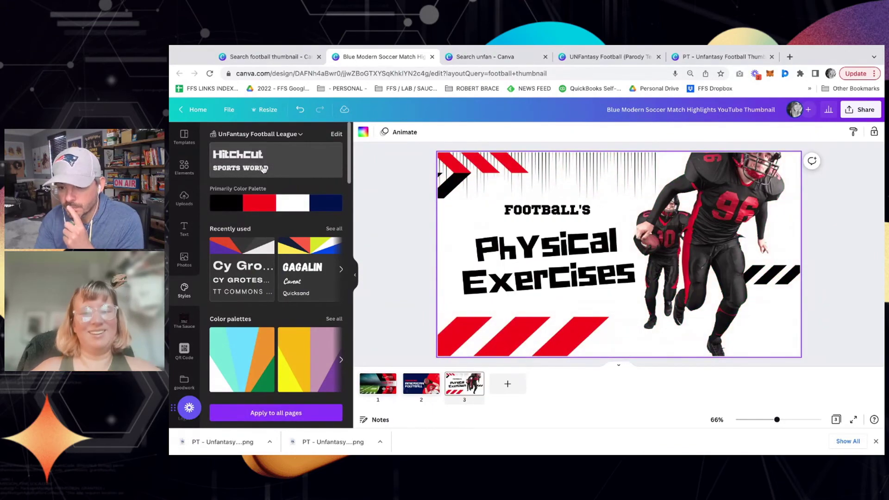
{"action": "left_click", "coordinate": [531, 249]}
{"action": "left_click", "coordinate": [550, 131]}
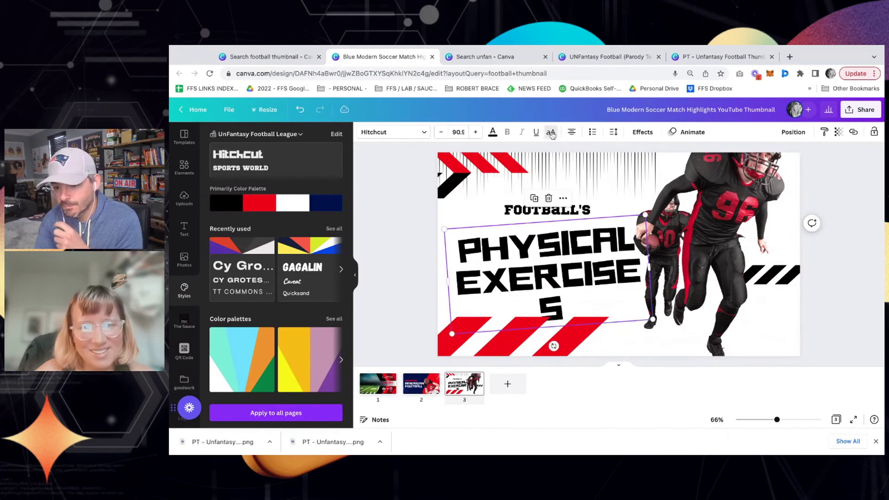
{"action": "mouse_move", "coordinate": [656, 274]}
{"action": "left_mouse_down"}
{"action": "mouse_move", "coordinate": [675, 265]}
{"action": "mouse_move", "coordinate": [658, 281]}
{"action": "mouse_move", "coordinate": [644, 278]}
{"action": "left_mouse_up"}
{"action": "left_click", "coordinate": [415, 267]}
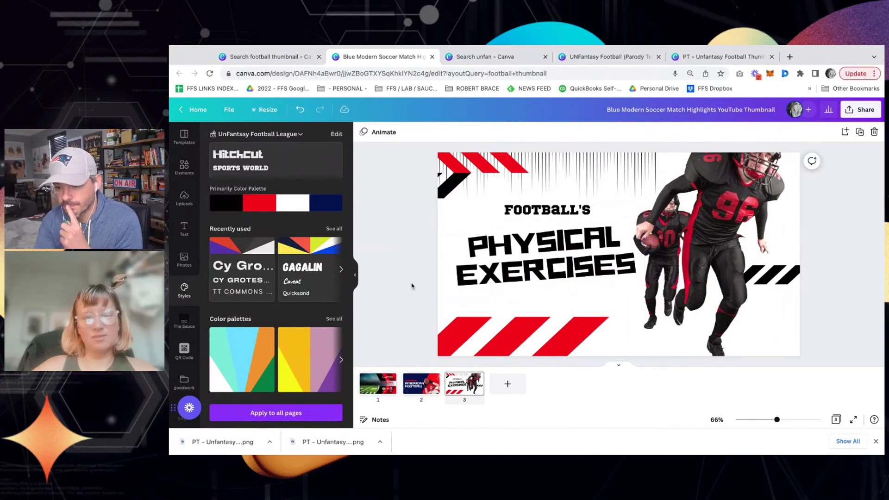
- Move the UNFantasy Football League logo on page 1 left over the football field
{"action": "left_click", "coordinate": [377, 388]}
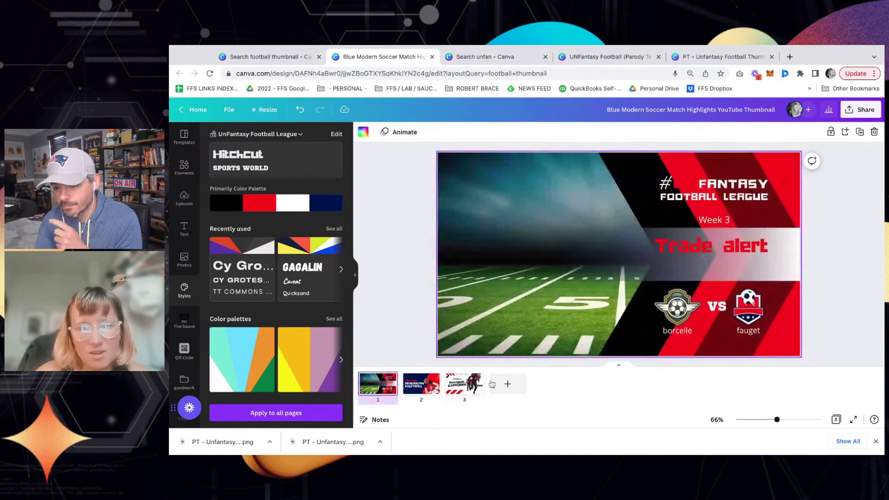
{"action": "left_click", "coordinate": [693, 182]}
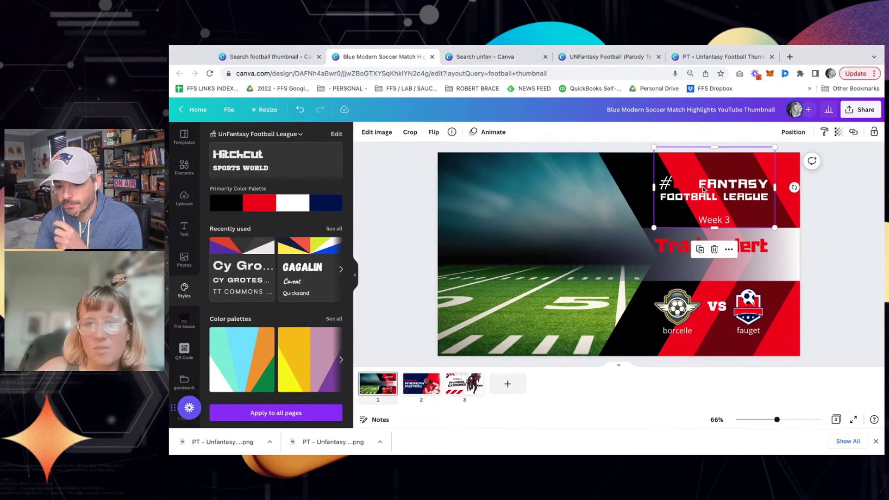
{"action": "left_click_drag", "start_coordinate": [703, 189], "coordinate": [559, 189]}
- Compare the restyled thumbnails on pages 2 and 3
{"action": "left_click", "coordinate": [430, 385]}
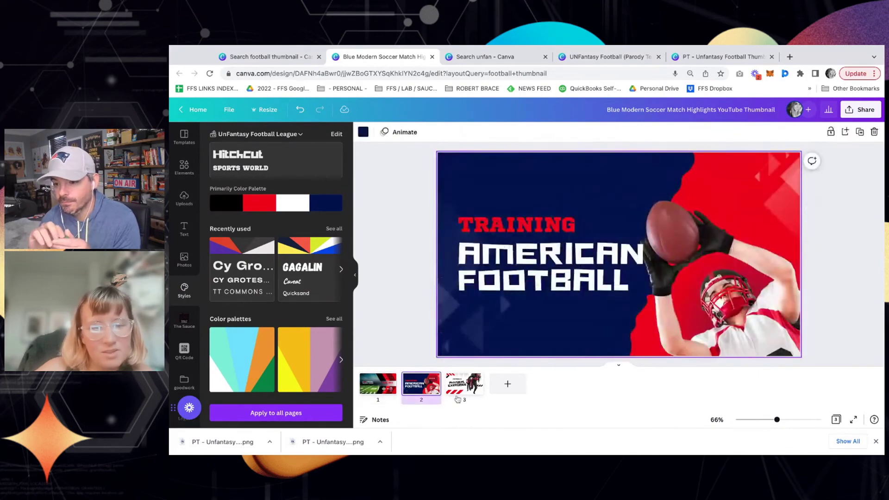
{"action": "left_click", "coordinate": [457, 393]}
{"action": "left_click", "coordinate": [421, 393]}
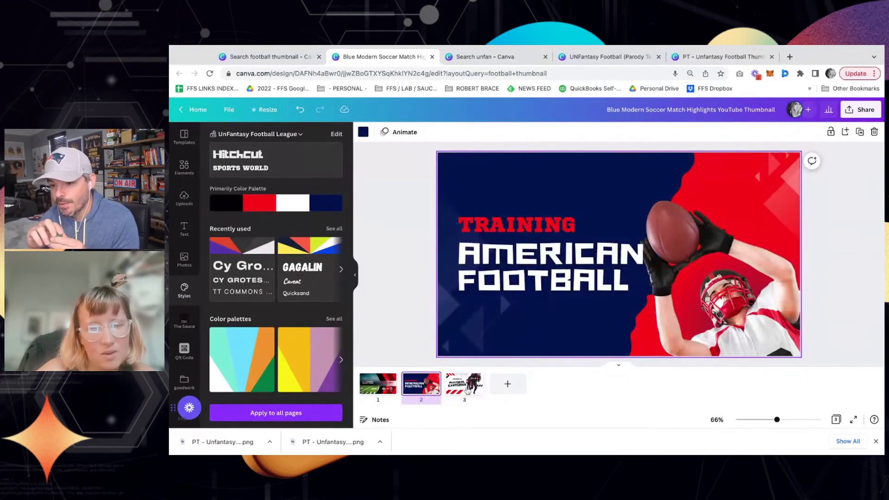
{"action": "left_click", "coordinate": [466, 389]}
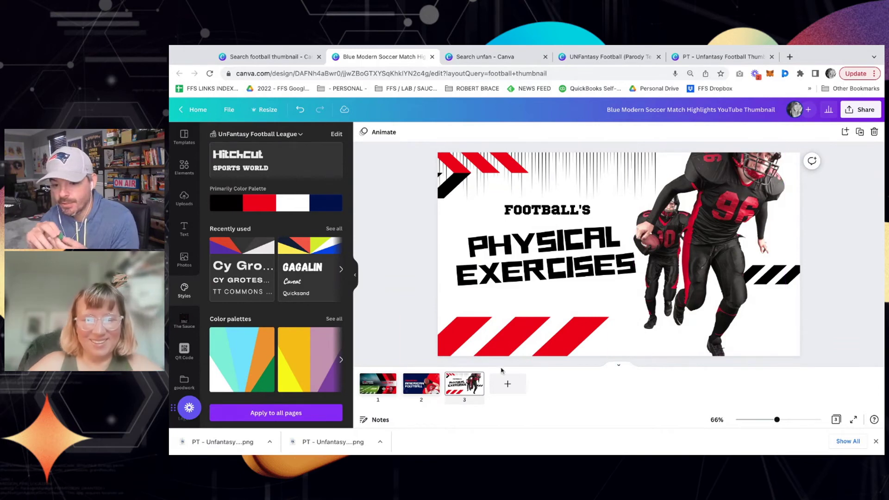
- Compare pages 2 and 3, and shuffle the primary brand palette on page 2 until the background is black with a navy shape
{"action": "left_click", "coordinate": [418, 387]}
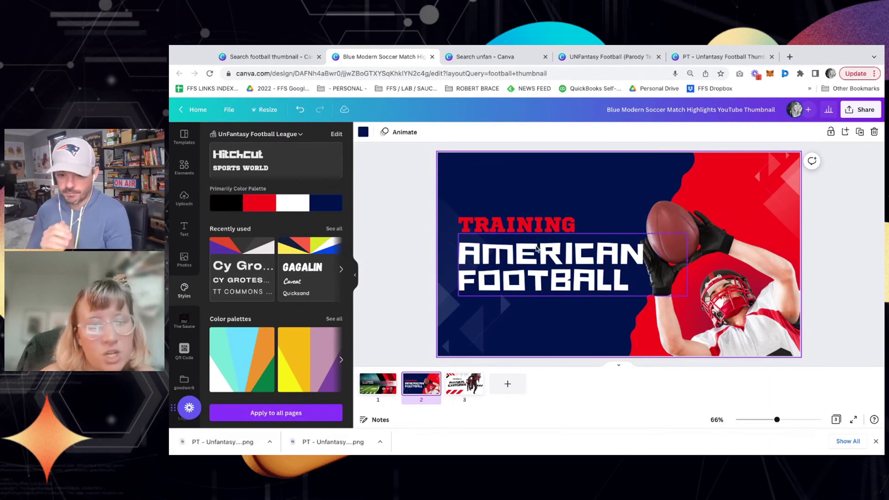
{"action": "left_click", "coordinate": [390, 180]}
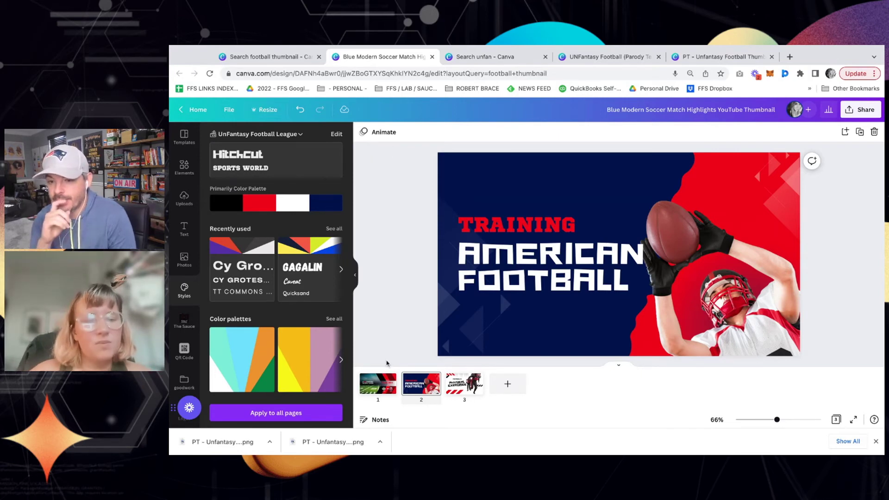
{"action": "left_click", "coordinate": [463, 390]}
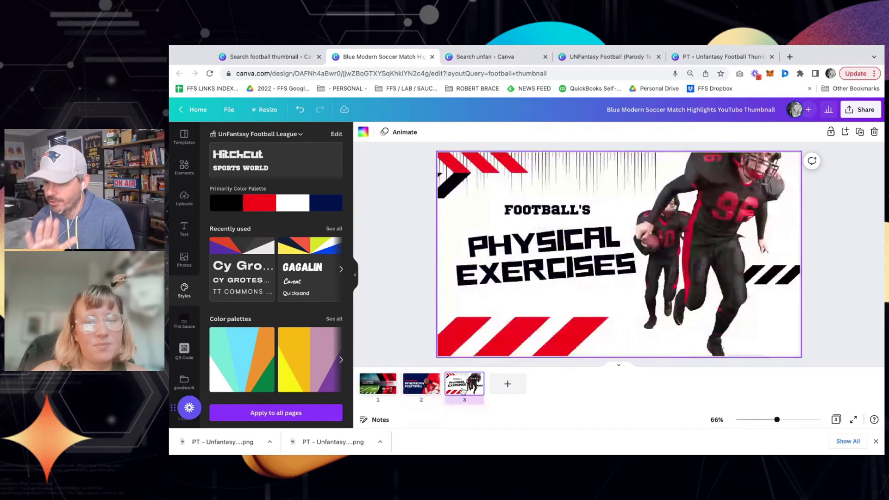
{"action": "left_click", "coordinate": [429, 380]}
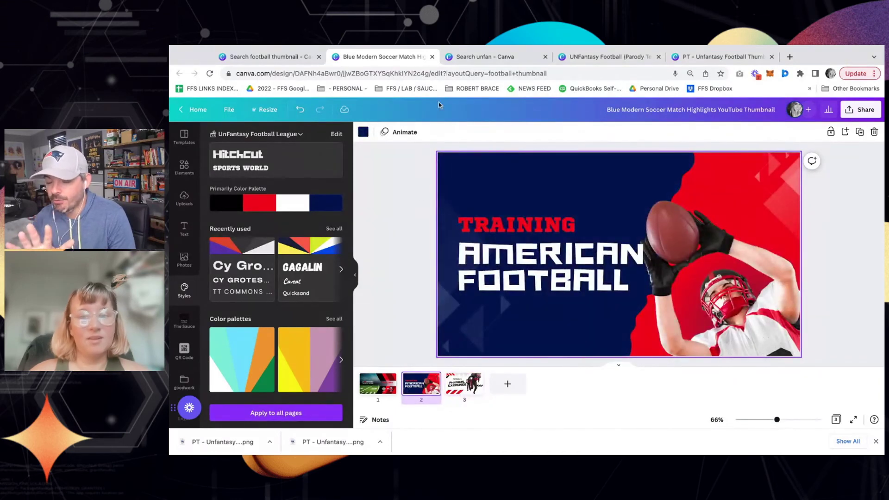
{"action": "left_click", "coordinate": [290, 204]}
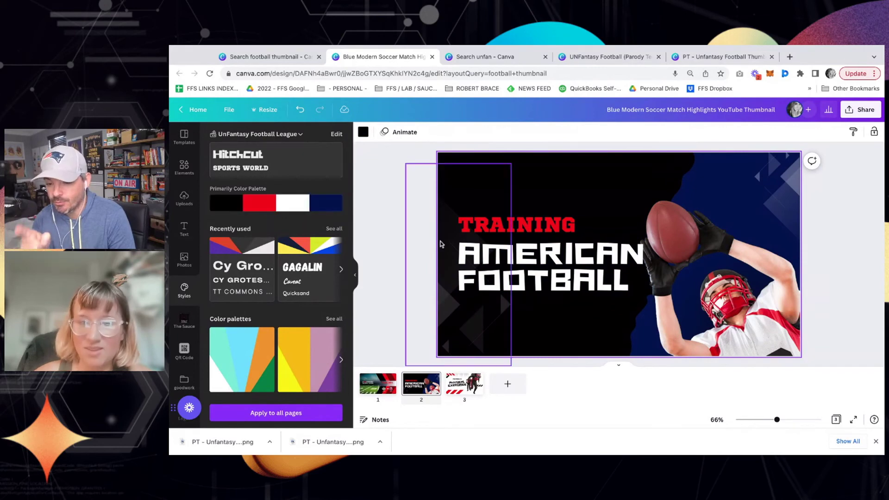
{"action": "left_click", "coordinate": [391, 250]}
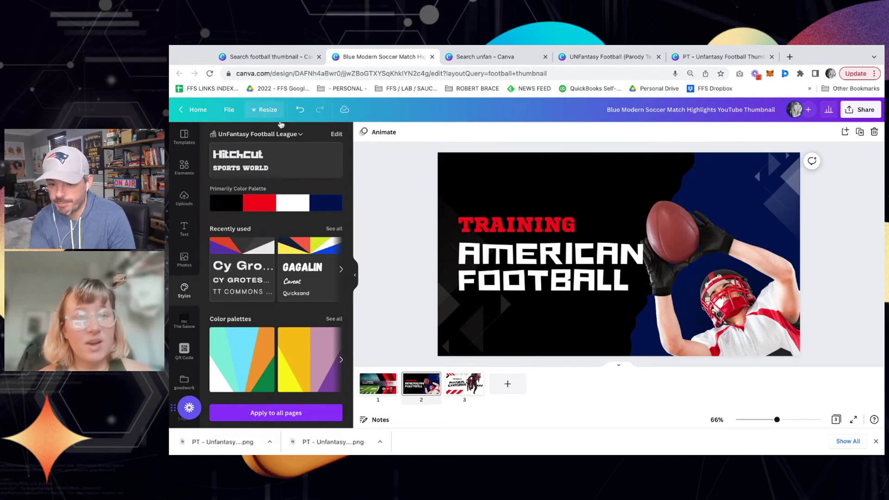
- Open the resize options from page 2 and browse the available design sizes
{"action": "left_click", "coordinate": [422, 393]}
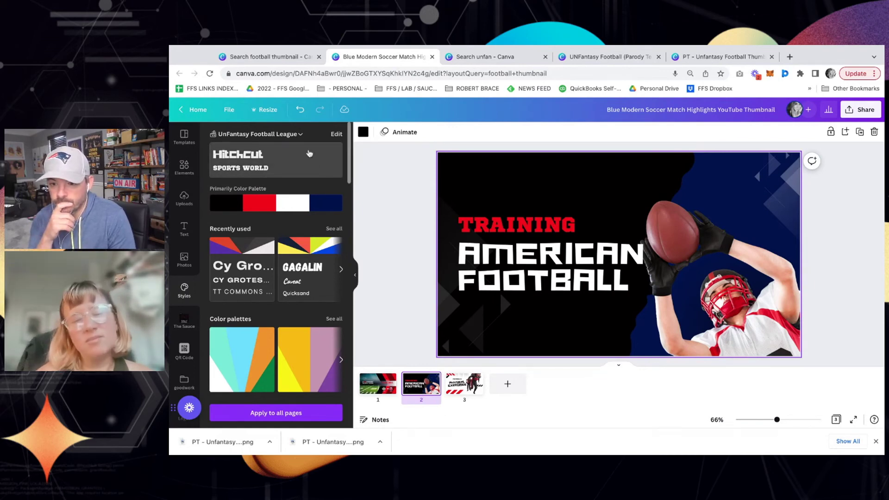
{"action": "left_click", "coordinate": [258, 111]}
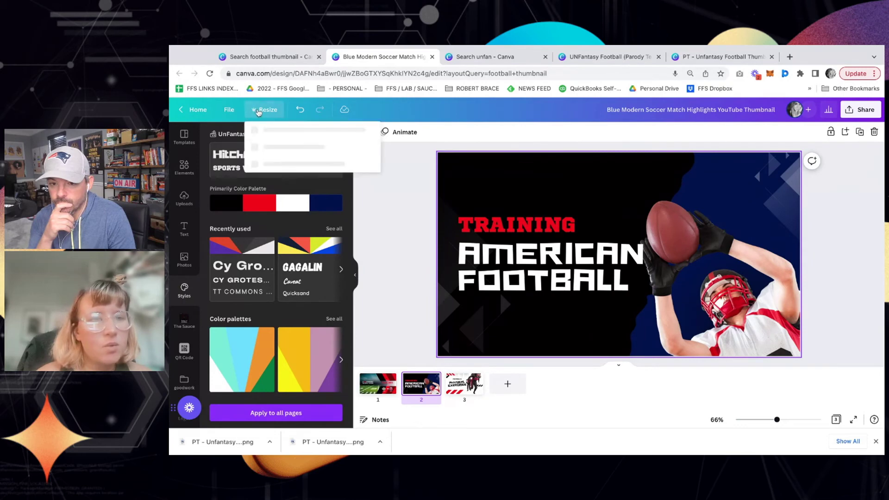
{"action": "scroll", "coordinate": [326, 227], "scroll_direction": "down", "scroll_amount": 5}
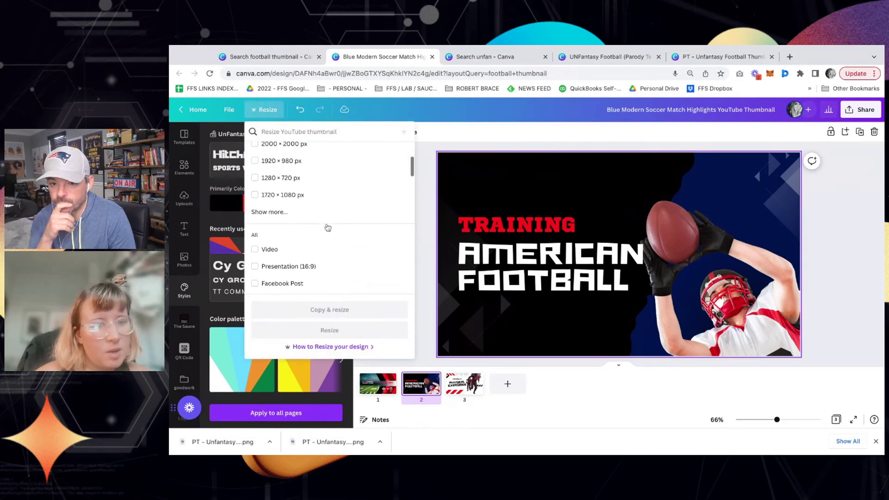
{"action": "scroll", "coordinate": [326, 229], "scroll_direction": "down", "scroll_amount": 2}
{"action": "scroll", "coordinate": [303, 245], "scroll_direction": "up", "scroll_amount": 10}
{"action": "left_click", "coordinate": [272, 186]}
{"action": "left_click", "coordinate": [290, 182]}
{"action": "left_click", "coordinate": [336, 181]}
{"action": "key", "text": "BackSpace"}
{"action": "key", "text": "BackSpace"}
{"action": "type", "text": "13"}
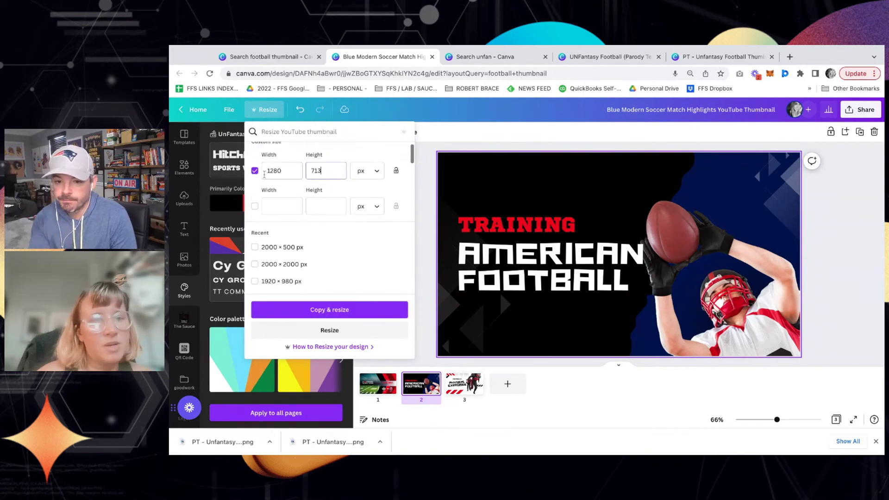
{"action": "left_click", "coordinate": [255, 170]}
- Create a resized copy of the design in the Instagram Story format
{"action": "scroll", "coordinate": [302, 240], "scroll_direction": "down", "scroll_amount": 3}
{"action": "scroll", "coordinate": [302, 240], "scroll_direction": "down", "scroll_amount": 5}
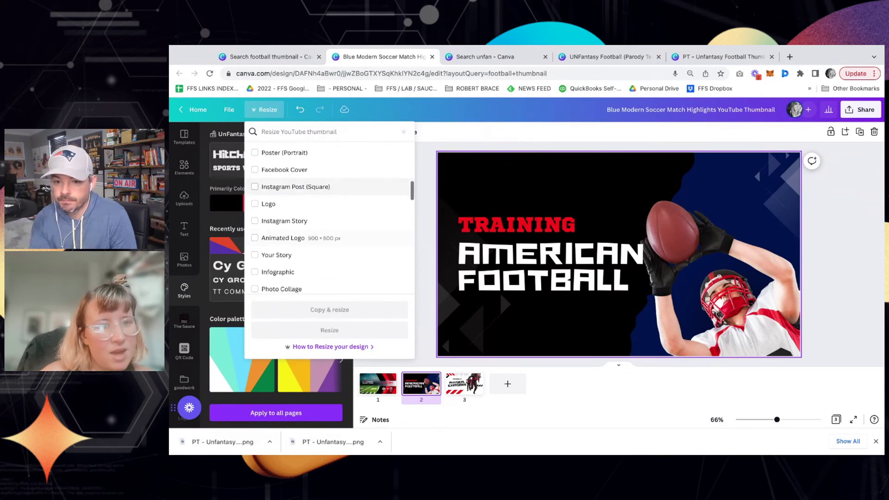
{"action": "left_click", "coordinate": [254, 221]}
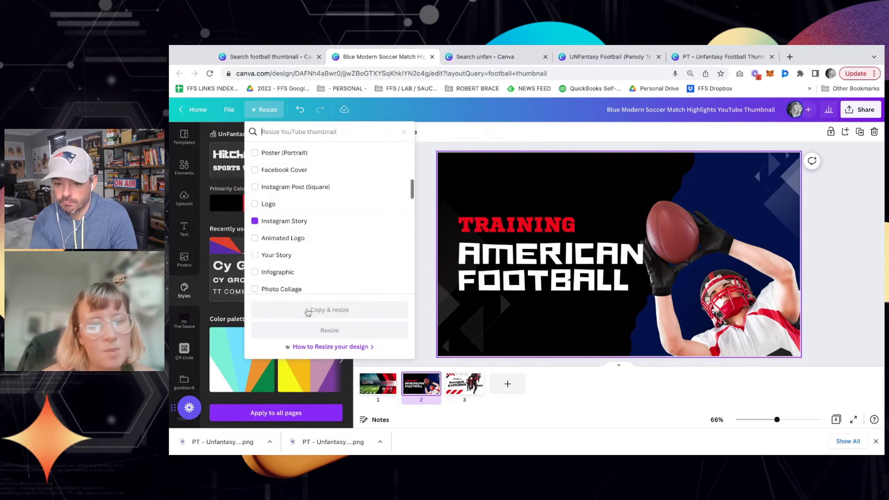
{"action": "left_click", "coordinate": [308, 310]}
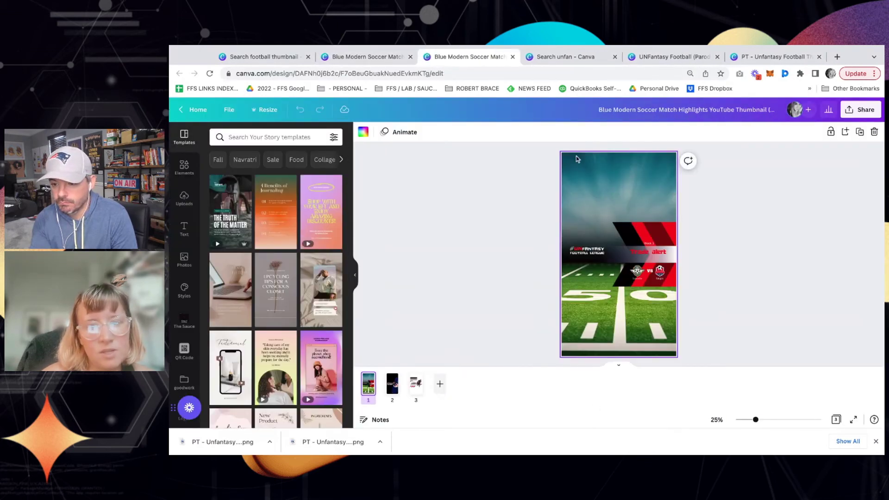
- On page 2 of the story, fit the navy torn shape along the right edge and enlarge the player to fill the lower half
{"action": "left_click", "coordinate": [395, 394]}
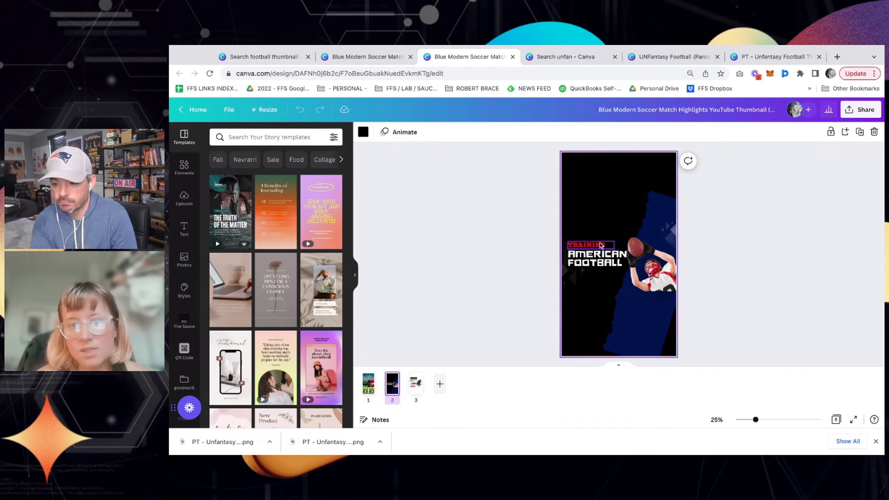
{"action": "left_click", "coordinate": [657, 326]}
{"action": "mouse_move", "coordinate": [648, 189]}
{"action": "left_mouse_down"}
{"action": "mouse_move", "coordinate": [644, 172]}
{"action": "mouse_move", "coordinate": [639, 184]}
{"action": "mouse_move", "coordinate": [661, 198]}
{"action": "left_mouse_up"}
{"action": "left_click", "coordinate": [648, 266]}
{"action": "left_click_drag", "start_coordinate": [627, 291], "coordinate": [574, 357]}
- Move the Training and American Football texts together above the player and enlarge them to nearly the page width
{"action": "left_click", "coordinate": [594, 258]}
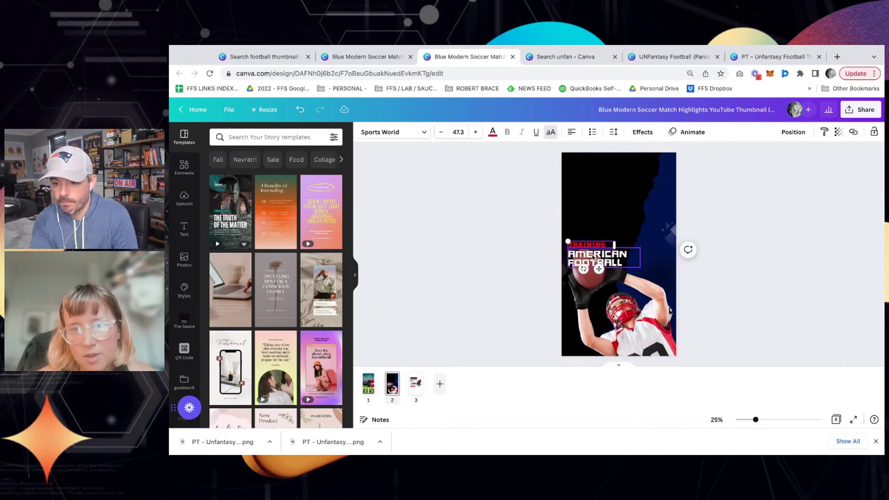
{"action": "left_click", "coordinate": [594, 258], "text": "shift"}
{"action": "left_click_drag", "start_coordinate": [594, 258], "coordinate": [593, 223]}
{"action": "left_click_drag", "start_coordinate": [640, 207], "coordinate": [674, 195]}
{"action": "left_click", "coordinate": [759, 253]}
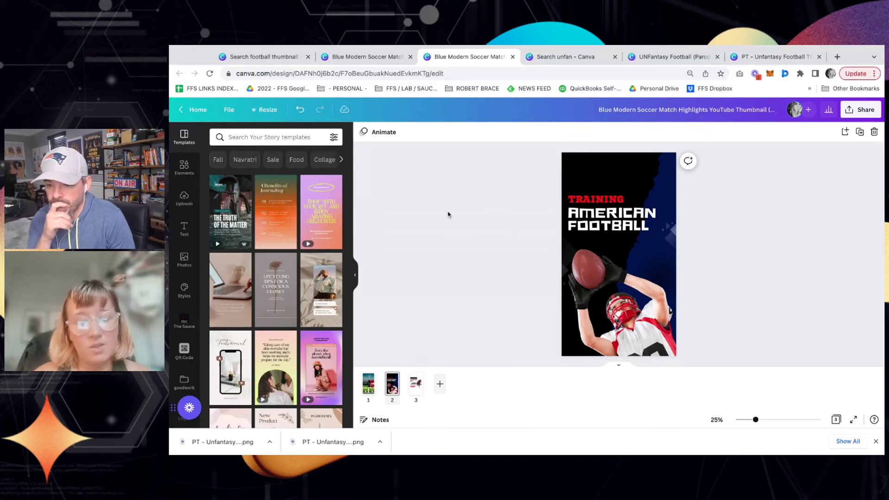
- On page 3, stretch the black streak graphic across the top of the page and move the players down to the lower right corner
{"action": "left_click", "coordinate": [415, 390]}
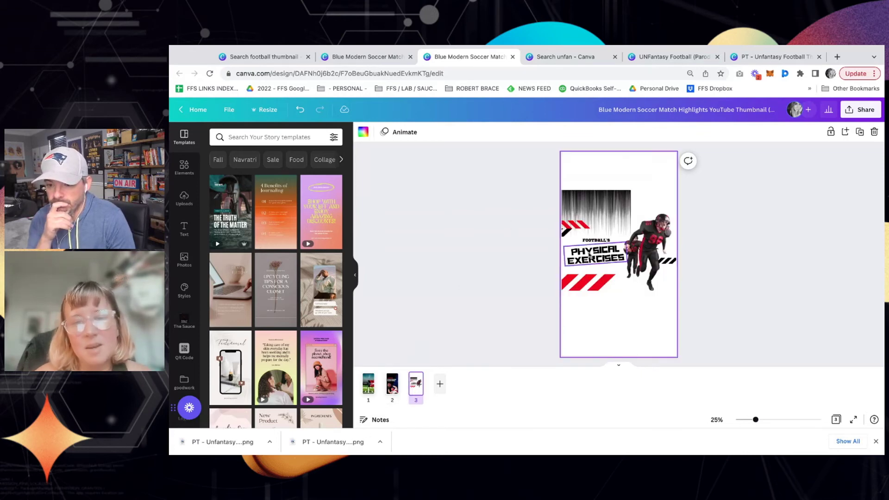
{"action": "left_click_drag", "start_coordinate": [601, 204], "coordinate": [686, 239]}
{"action": "left_click", "coordinate": [744, 284]}
{"action": "left_click", "coordinate": [658, 267]}
{"action": "left_click_drag", "start_coordinate": [658, 267], "coordinate": [657, 326]}
{"action": "left_click", "coordinate": [791, 258]}
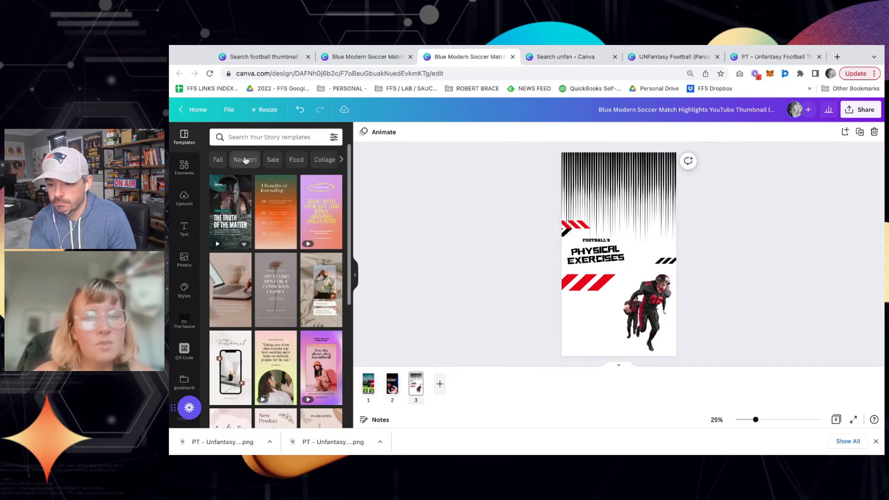
- Rename the design as Unfantasy Football Stories
{"action": "left_click", "coordinate": [645, 106]}
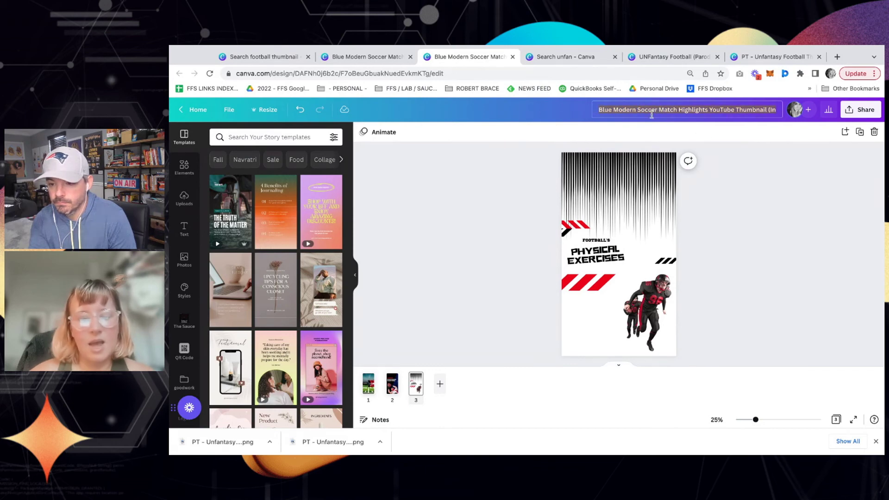
{"action": "type", "text": "Unfan"}
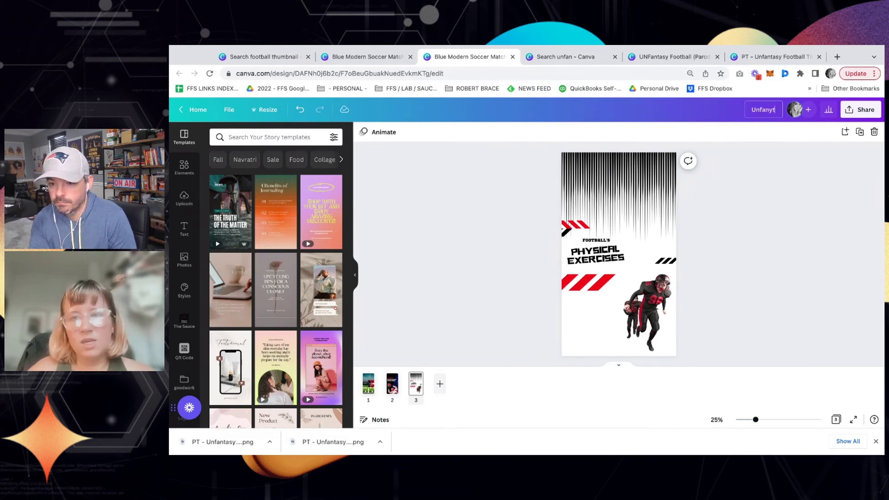
{"action": "type", "text": "tasy"}
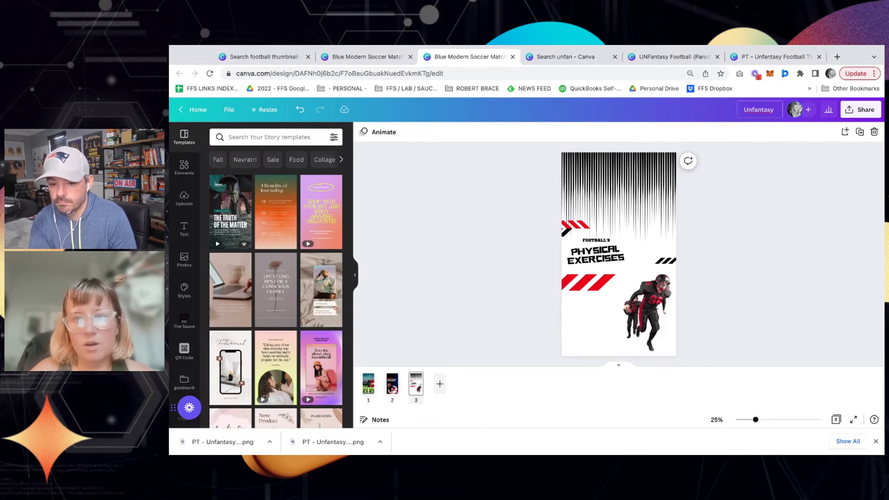
{"action": "type", "text": "Football Stories"}
{"action": "left_click", "coordinate": [465, 215]}
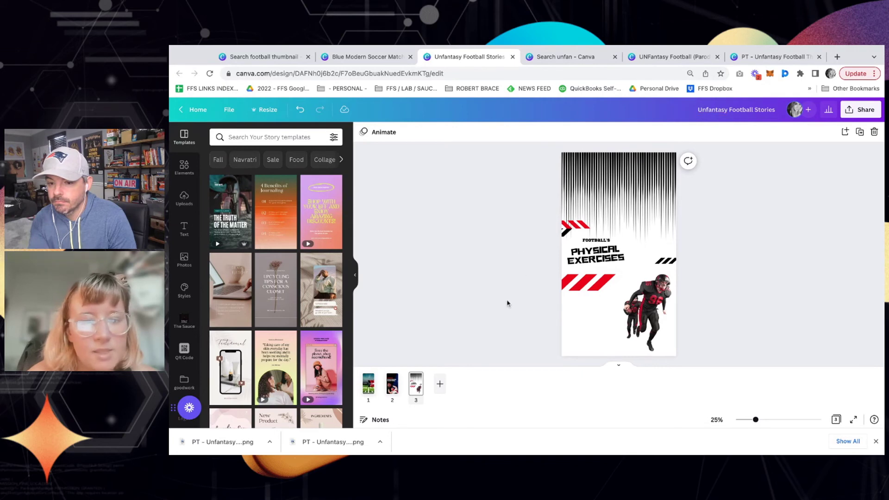
- Adjust the player image on page 2 to brightness -45, contrast 25 and saturation -49
{"action": "scroll", "coordinate": [478, 345], "scroll_direction": "up", "scroll_amount": 2}
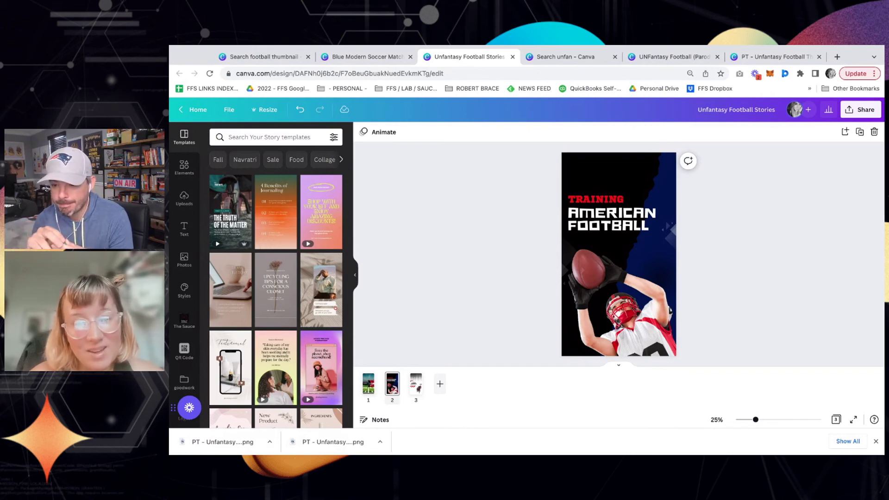
{"action": "left_click", "coordinate": [602, 303]}
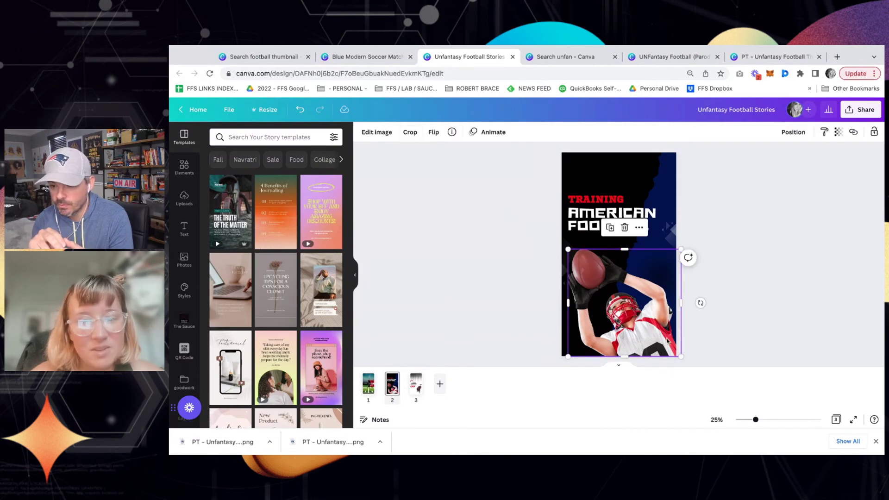
{"action": "left_click", "coordinate": [377, 133]}
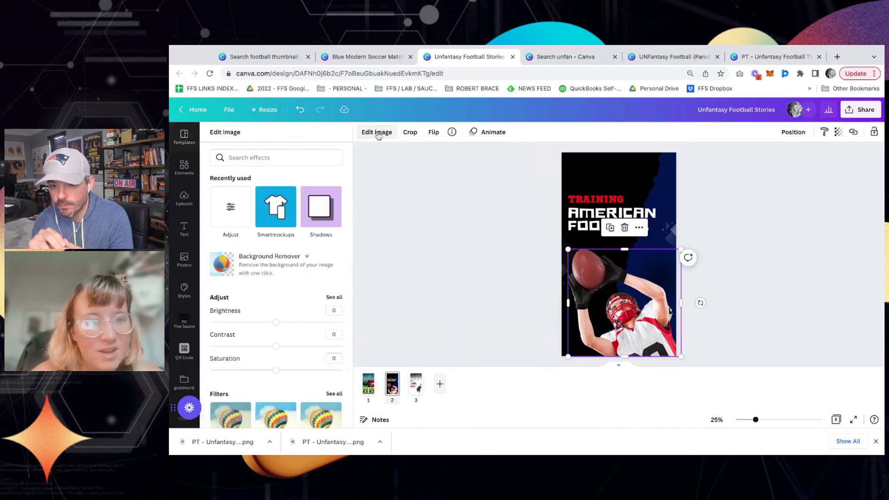
{"action": "left_click", "coordinate": [332, 298]}
{"action": "left_click_drag", "start_coordinate": [276, 193], "coordinate": [245, 198]}
{"action": "mouse_move", "coordinate": [276, 169]}
{"action": "left_mouse_down"}
{"action": "mouse_move", "coordinate": [247, 169]}
{"action": "mouse_move", "coordinate": [275, 173]}
{"action": "left_mouse_up"}
{"action": "scroll", "coordinate": [209, 280], "scroll_direction": "down", "scroll_amount": 3}
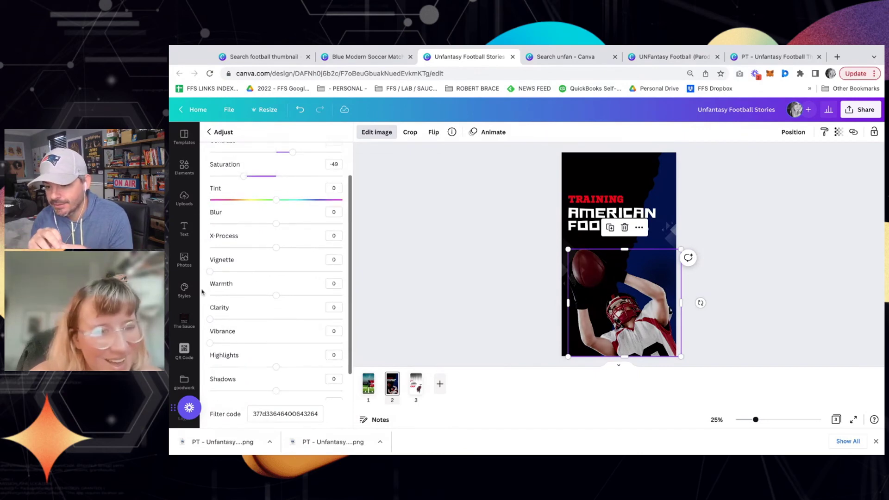
- Set the player image's clarity to 60 and its highlights to -33
{"action": "left_click_drag", "start_coordinate": [210, 292], "coordinate": [289, 292]}
{"action": "scroll", "coordinate": [286, 318], "scroll_direction": "down", "scroll_amount": 1}
{"action": "left_click_drag", "start_coordinate": [277, 336], "coordinate": [254, 335]}
{"action": "scroll", "coordinate": [254, 335], "scroll_direction": "up", "scroll_amount": 3}
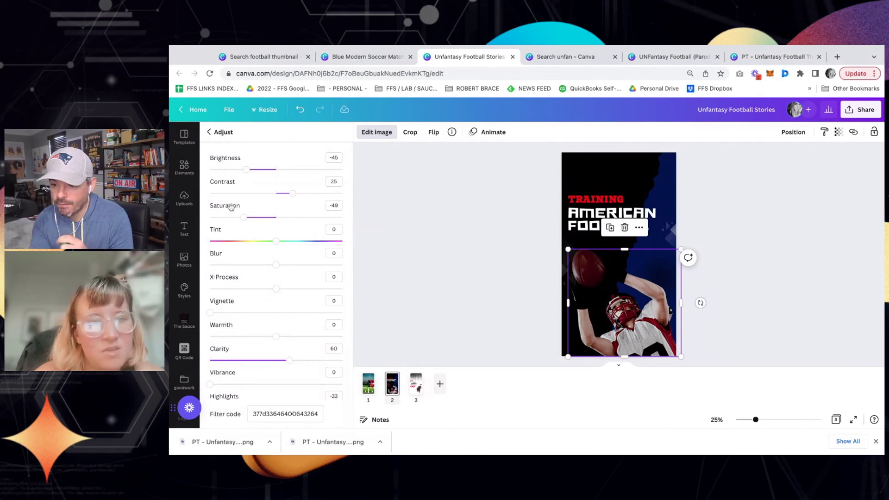
- Apply the BadTV Rerun effect to the player image on page 2
{"action": "left_click", "coordinate": [216, 134]}
{"action": "scroll", "coordinate": [242, 236], "scroll_direction": "down", "scroll_amount": 5}
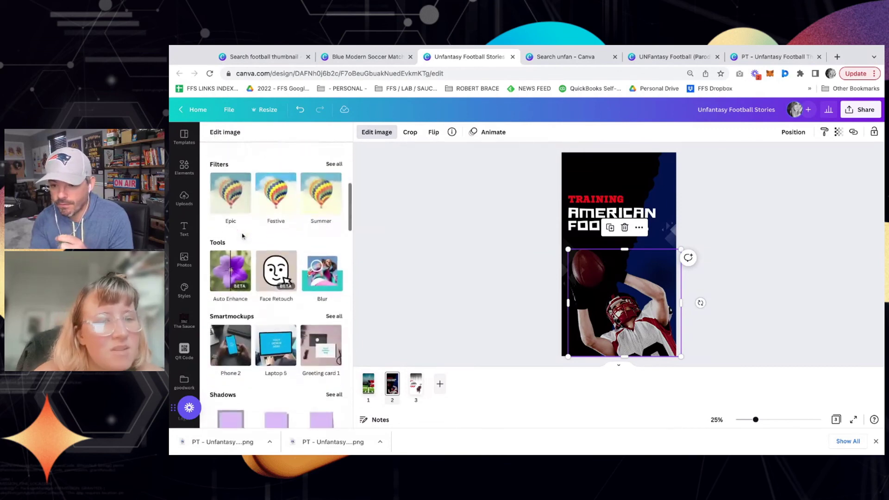
{"action": "scroll", "coordinate": [245, 259], "scroll_direction": "down", "scroll_amount": 3}
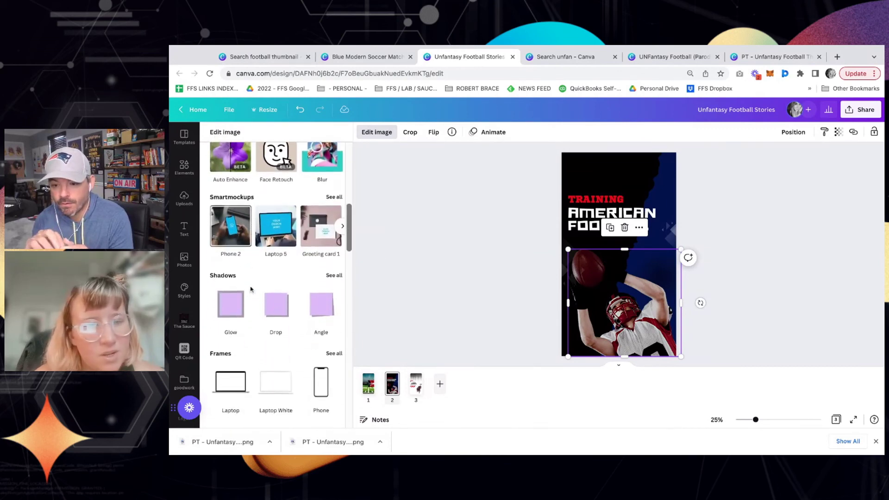
{"action": "scroll", "coordinate": [250, 289], "scroll_direction": "down", "scroll_amount": 6}
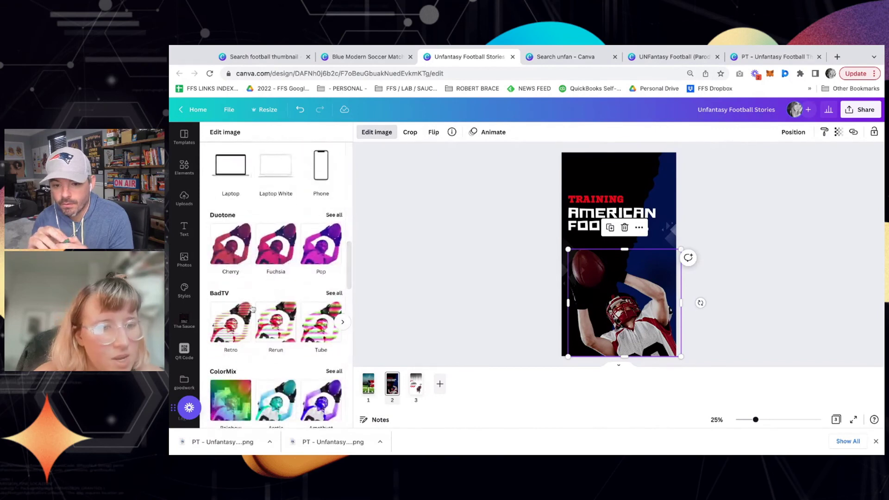
{"action": "left_click", "coordinate": [274, 317]}
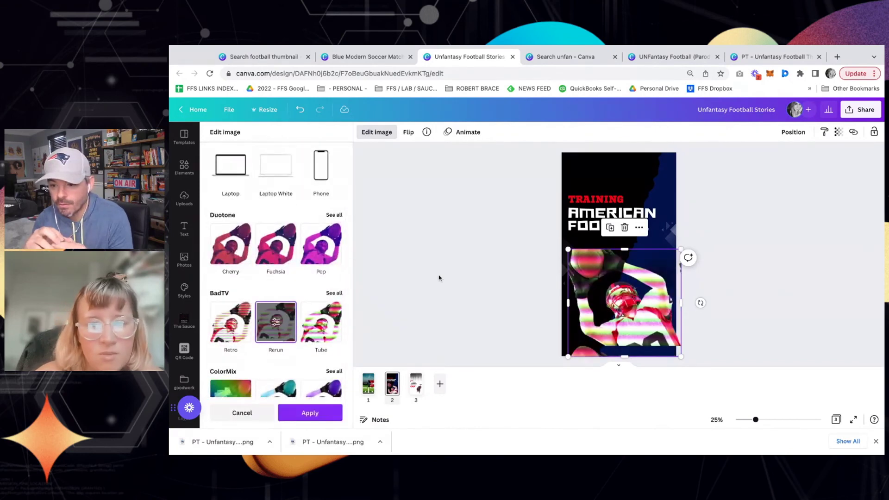
{"action": "left_click", "coordinate": [309, 415]}
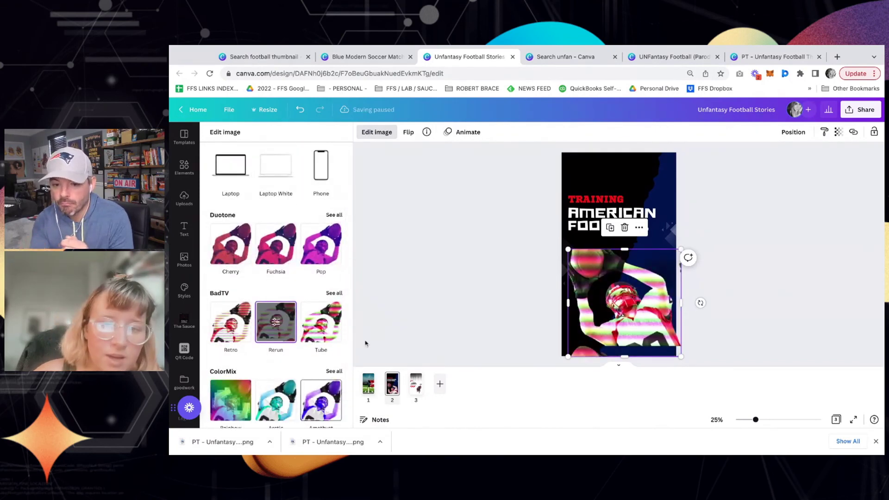
- Move the player image with the Rerun effect slightly down on page 2
{"action": "left_click", "coordinate": [499, 254]}
{"action": "left_click_drag", "start_coordinate": [645, 300], "coordinate": [646, 313]}
{"action": "left_click", "coordinate": [538, 302]}
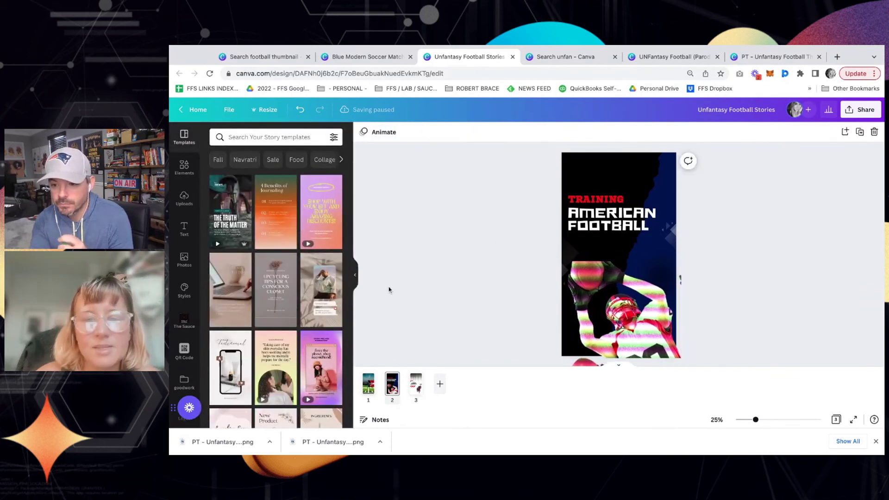
{"action": "scroll", "coordinate": [321, 302], "scroll_direction": "down", "scroll_amount": 1}
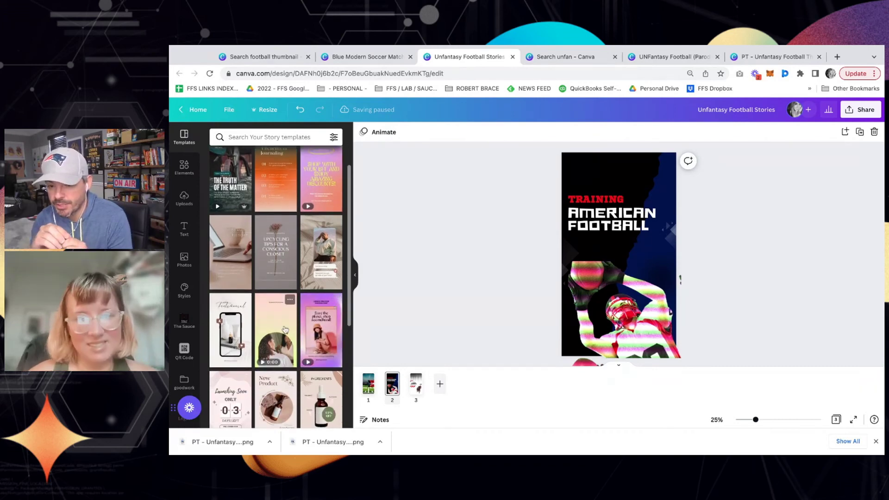
{"action": "left_click", "coordinate": [581, 285]}
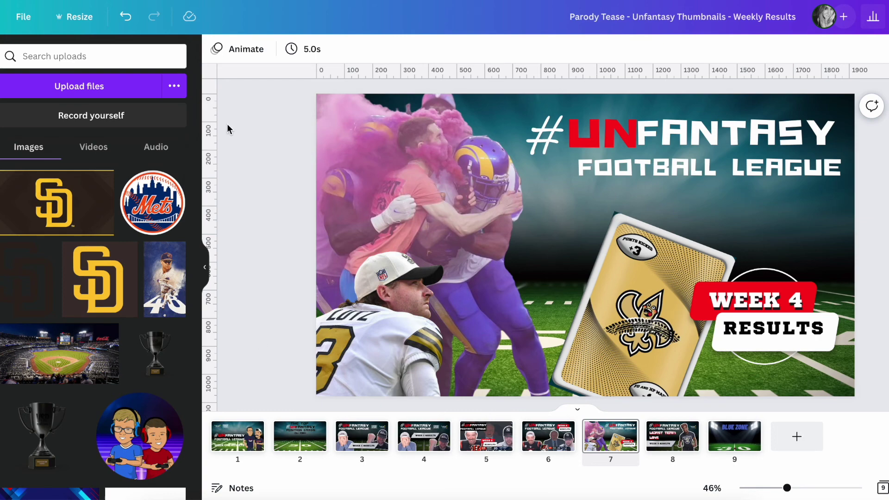
- Browse the full collection of stock photos in the elements library
{"action": "left_click", "coordinate": [206, 272]}
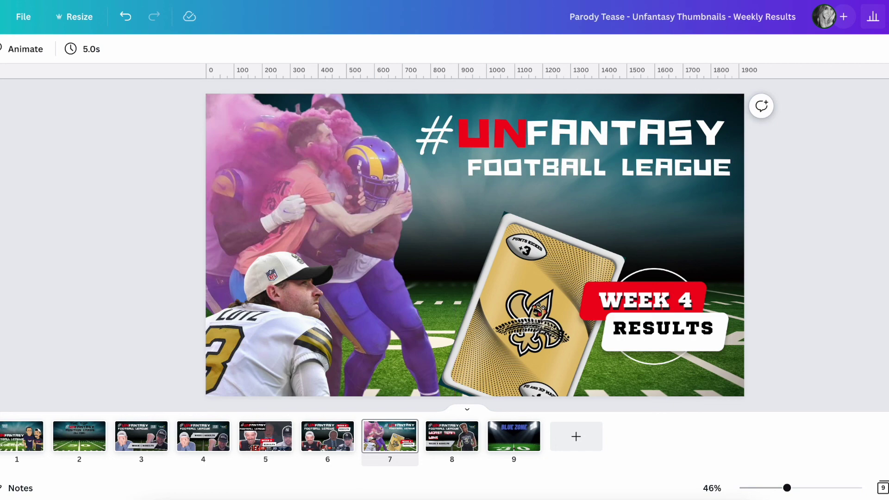
{"action": "left_click", "coordinate": [1, 99]}
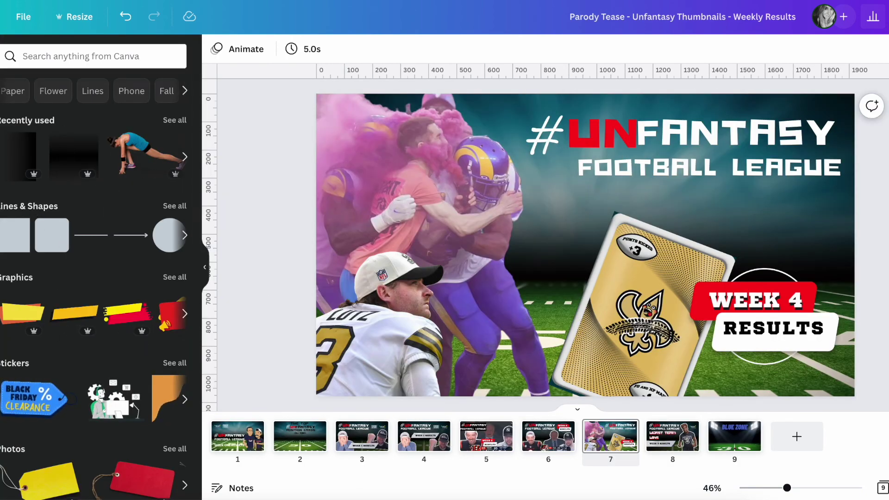
{"action": "left_click", "coordinate": [175, 448]}
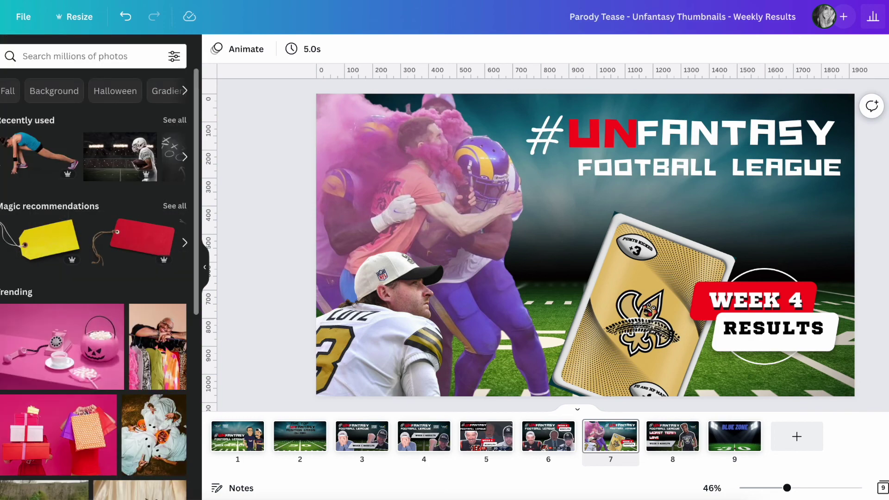
{"action": "scroll", "coordinate": [87, 391], "scroll_direction": "down", "scroll_amount": 9}
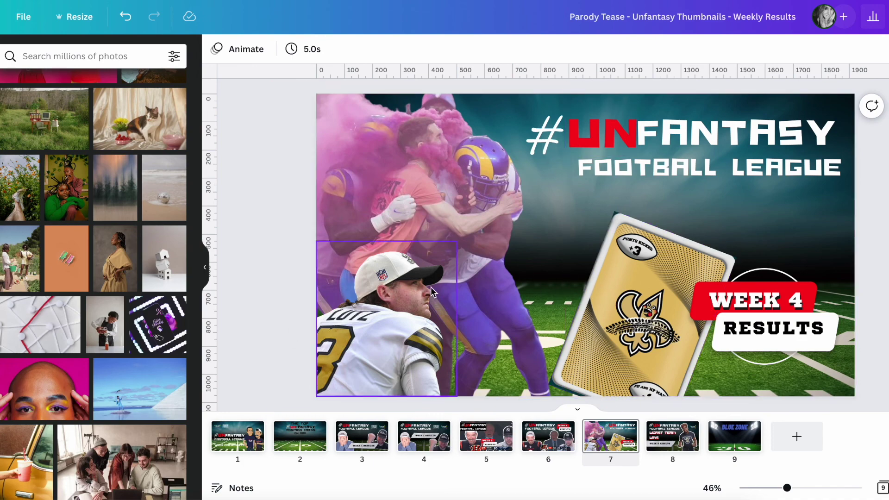
{"action": "scroll", "coordinate": [66, 223], "scroll_direction": "down", "scroll_amount": 5}
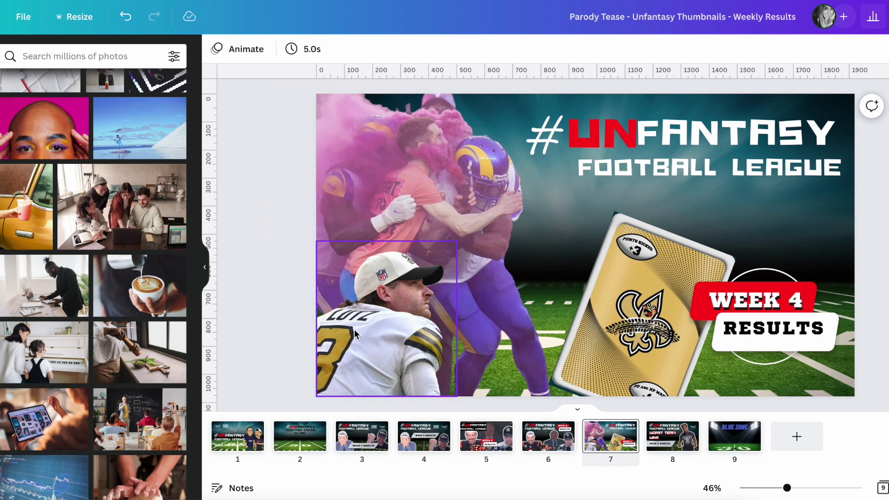
- Examine the upper corner of the tilted gold card on page 7 up close, then the whole page
{"action": "left_click", "coordinate": [623, 278]}
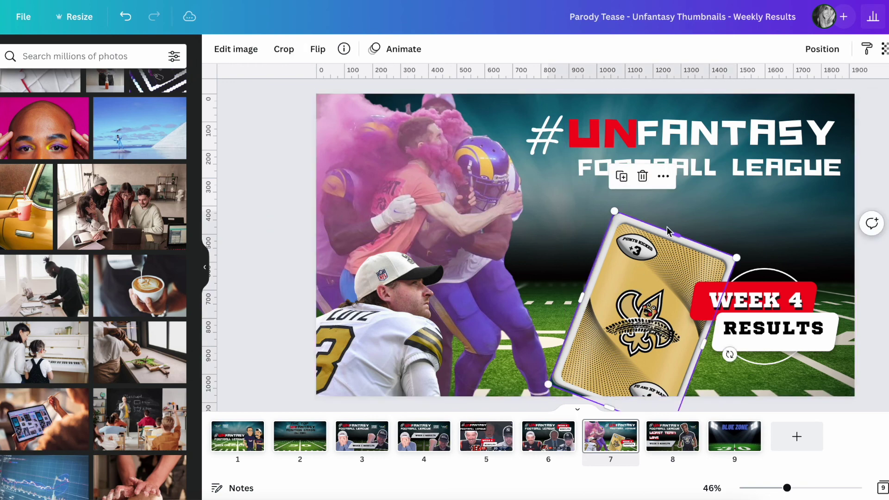
{"action": "left_click", "coordinate": [871, 272]}
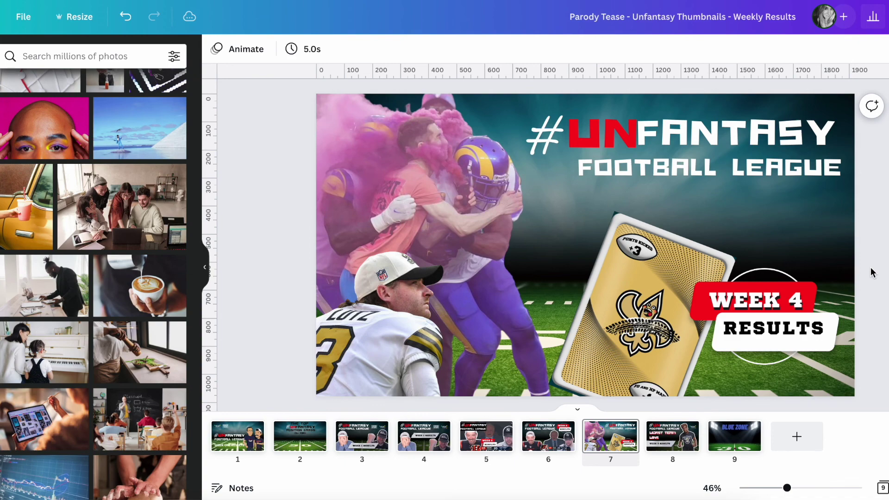
{"action": "scroll", "coordinate": [694, 244], "scroll_direction": "up", "scroll_amount": 8, "text": "ctrl"}
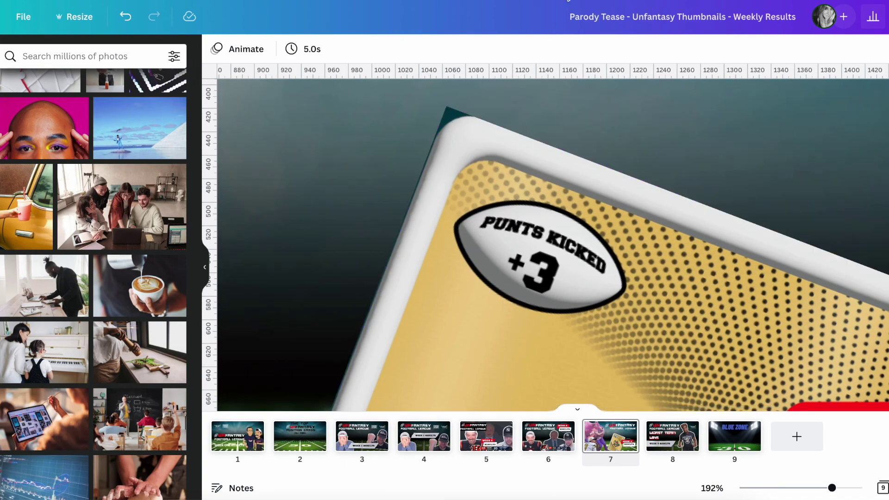
{"action": "scroll", "coordinate": [357, 221], "scroll_direction": "down", "scroll_amount": 8, "text": "ctrl"}
{"action": "scroll", "coordinate": [357, 220], "scroll_direction": "down", "scroll_amount": 2, "text": "ctrl"}
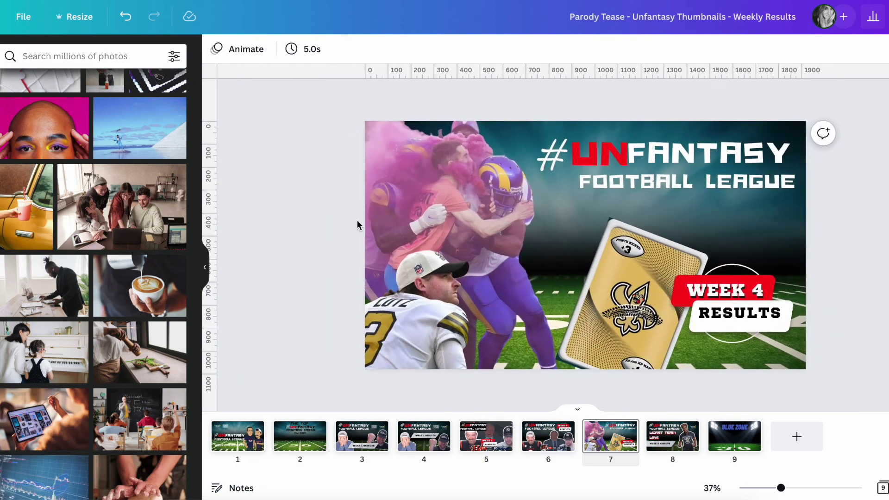
{"action": "scroll", "coordinate": [357, 222], "scroll_direction": "up", "scroll_amount": 3, "text": "ctrl"}
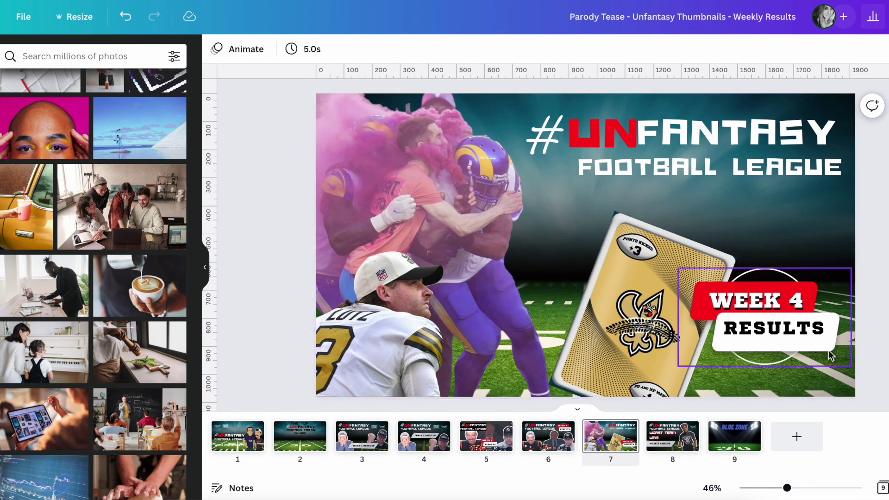
- Shift the FOOTBALL LEAGUE line slightly up and left beneath #UNFANTASY, and group all the title texts on page 7
{"action": "left_click_drag", "start_coordinate": [760, 167], "coordinate": [752, 160]}
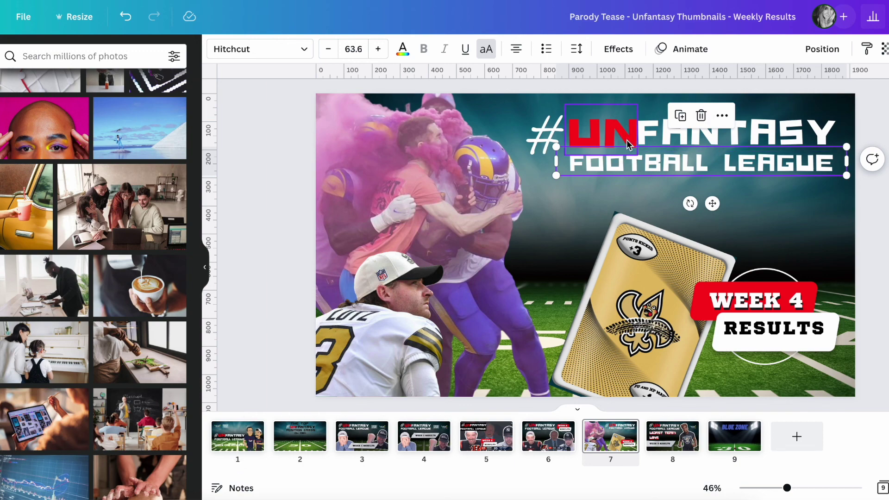
{"action": "left_click", "coordinate": [856, 111]}
{"action": "left_click_drag", "start_coordinate": [881, 175], "coordinate": [543, 124]}
{"action": "left_click", "coordinate": [684, 283], "text": "shift"}
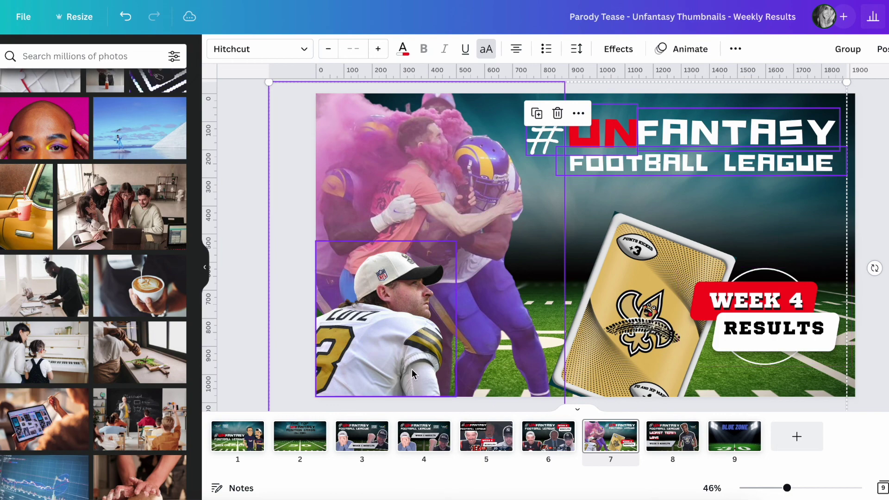
{"action": "left_click", "coordinate": [468, 197], "text": "shift"}
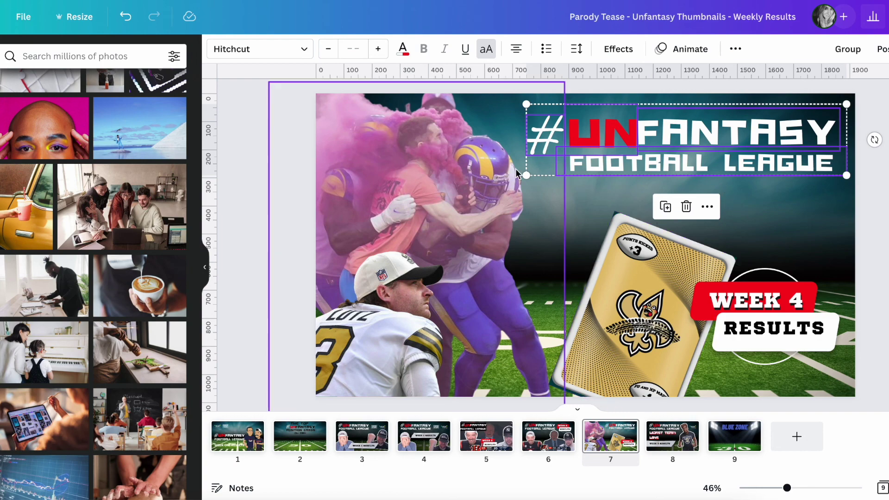
{"action": "left_click", "coordinate": [857, 54]}
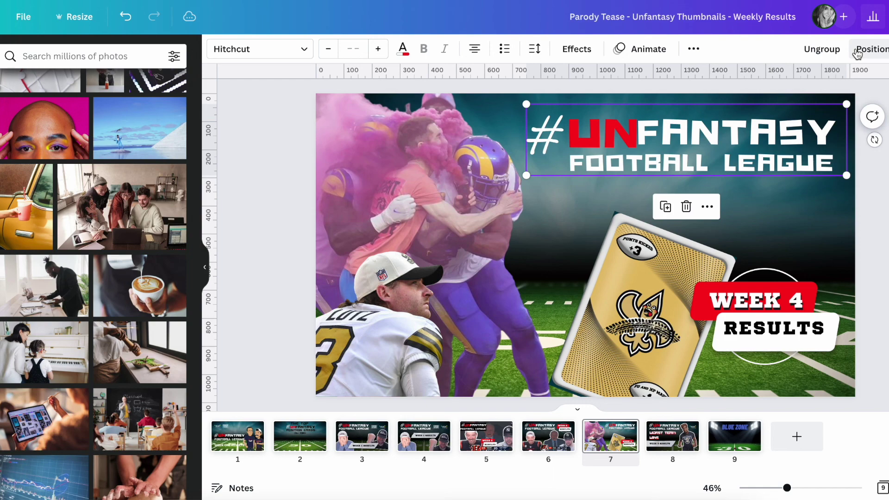
{"action": "key", "text": "Escape"}
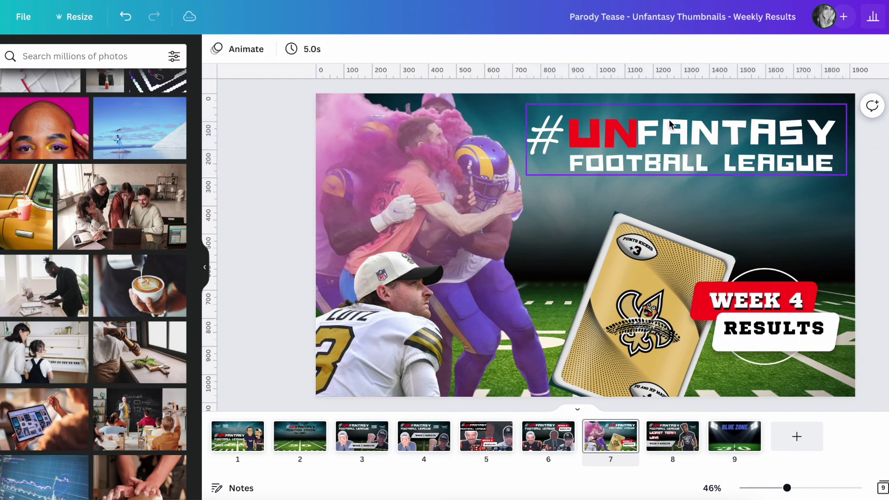
{"action": "left_click", "coordinate": [686, 130]}
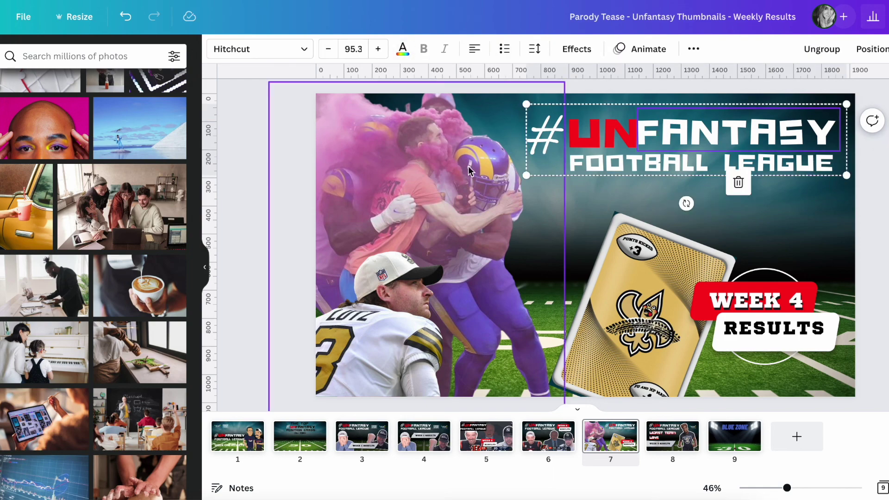
{"action": "key", "text": "Escape"}
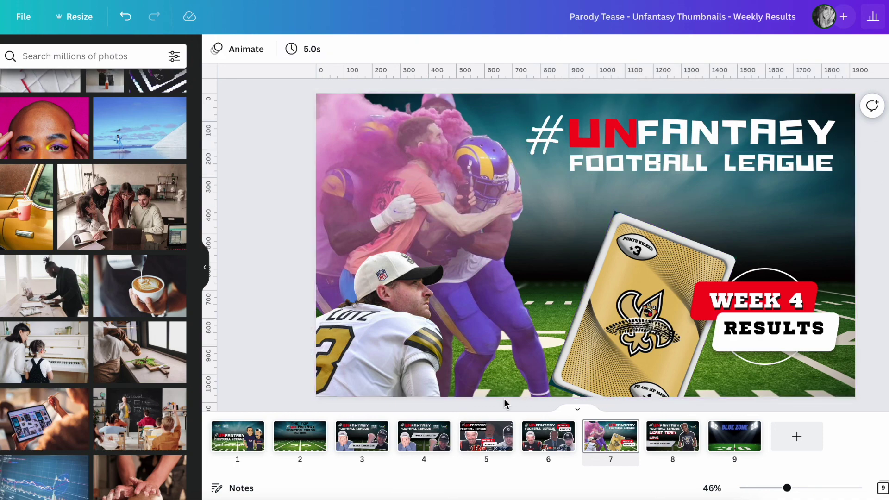
- Copy the full-page dark overlay shape from page 6
{"action": "left_click", "coordinate": [821, 213]}
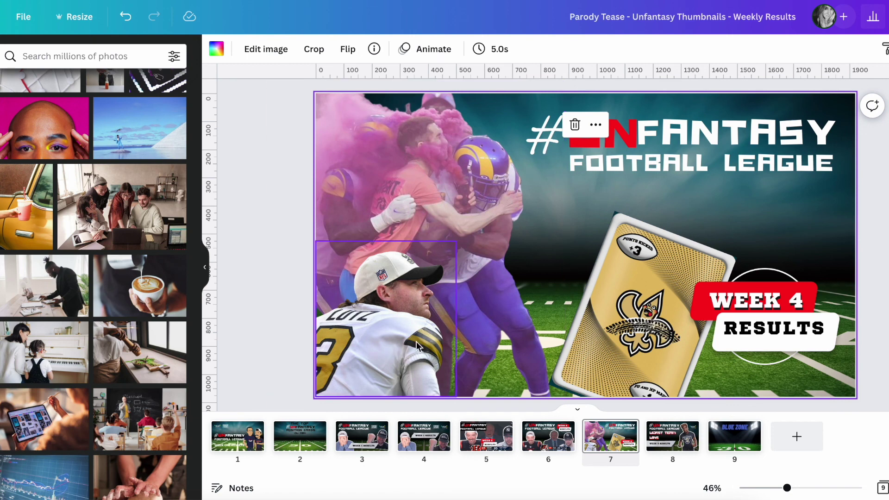
{"action": "left_click", "coordinate": [778, 401]}
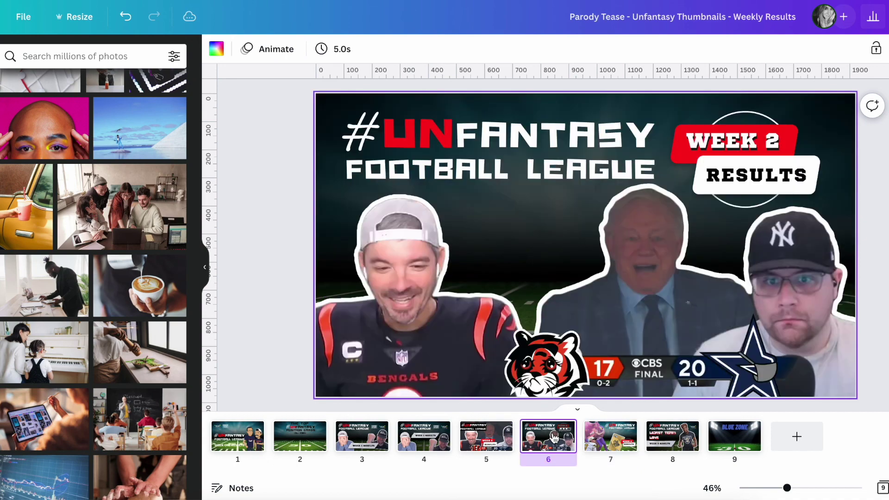
{"action": "left_click", "coordinate": [530, 101]}
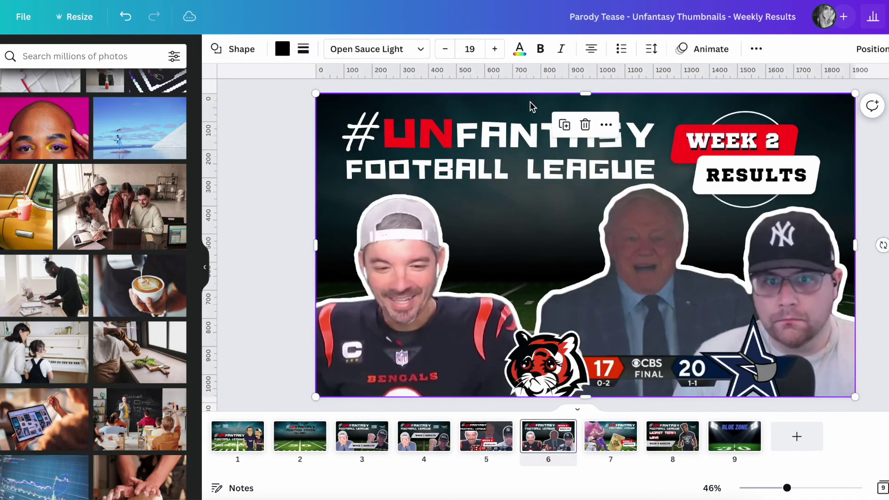
- Duplicate page 7 with the Week 4 results thumbnail
{"action": "left_click", "coordinate": [600, 442]}
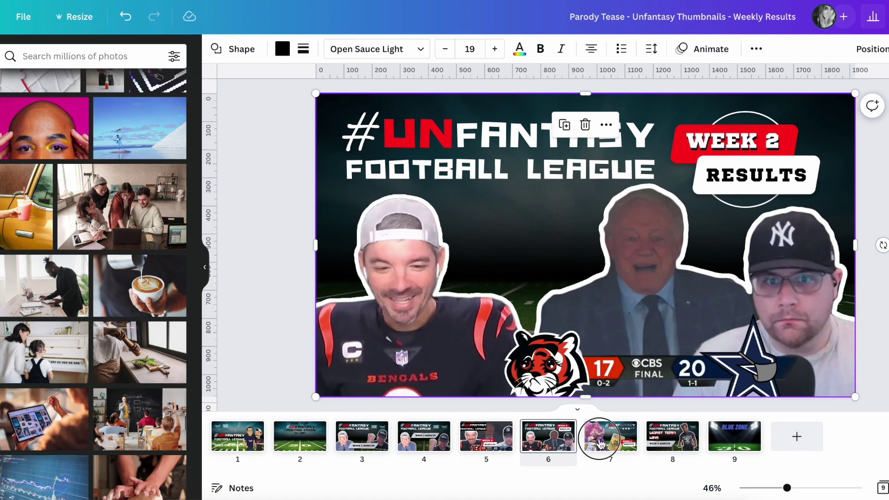
{"action": "right_click", "coordinate": [602, 439]}
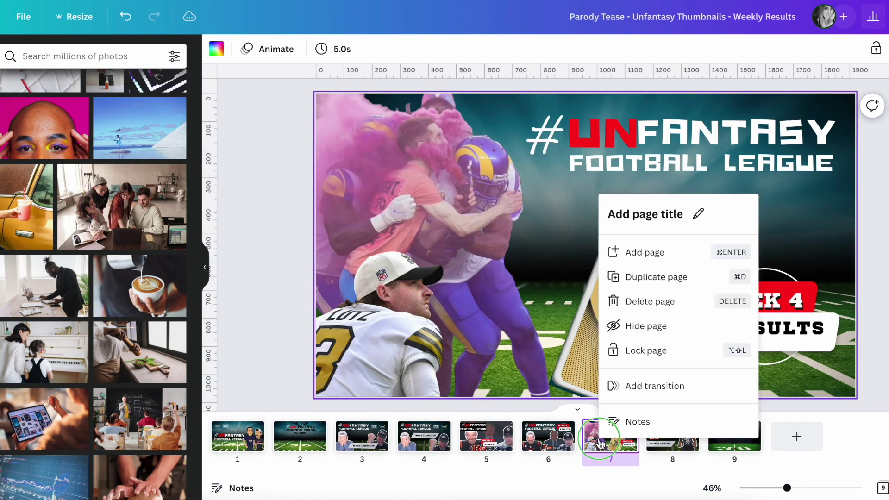
{"action": "left_click", "coordinate": [680, 275]}
{"action": "left_click", "coordinate": [591, 442]}
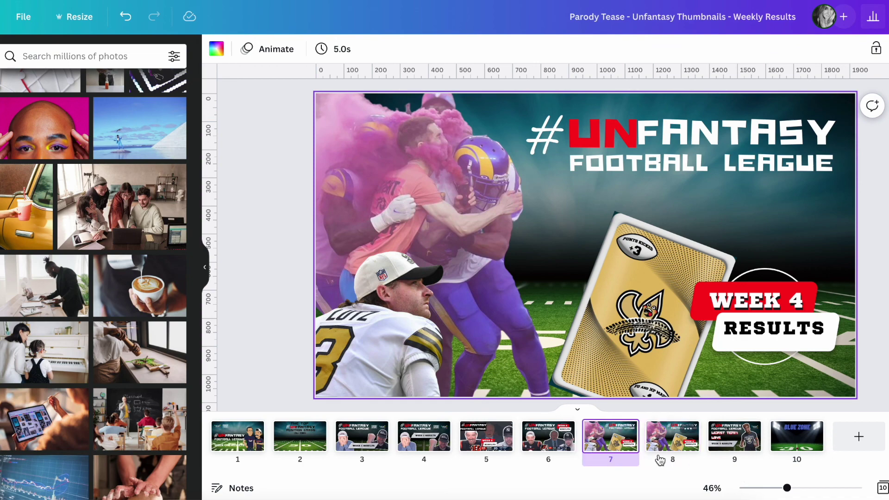
- Paste the dark overlay onto page 8 and place it behind the players, title and card
{"action": "left_click", "coordinate": [665, 433]}
{"action": "left_click", "coordinate": [575, 205]}
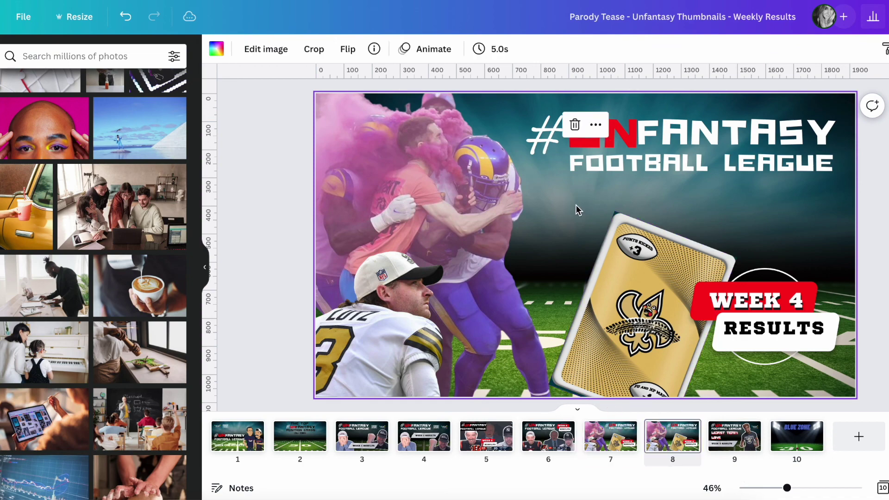
{"action": "left_click", "coordinate": [575, 205]}
{"action": "right_click", "coordinate": [576, 206]}
{"action": "left_click", "coordinate": [621, 345]}
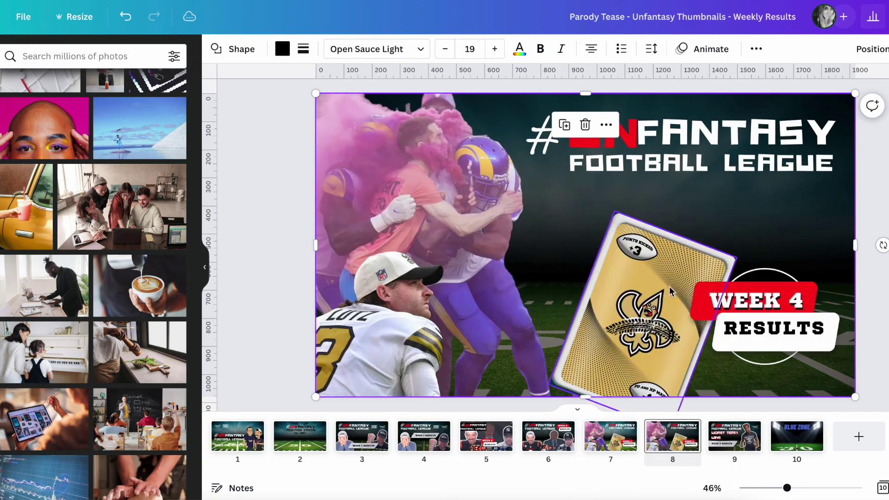
{"action": "key", "text": "Escape"}
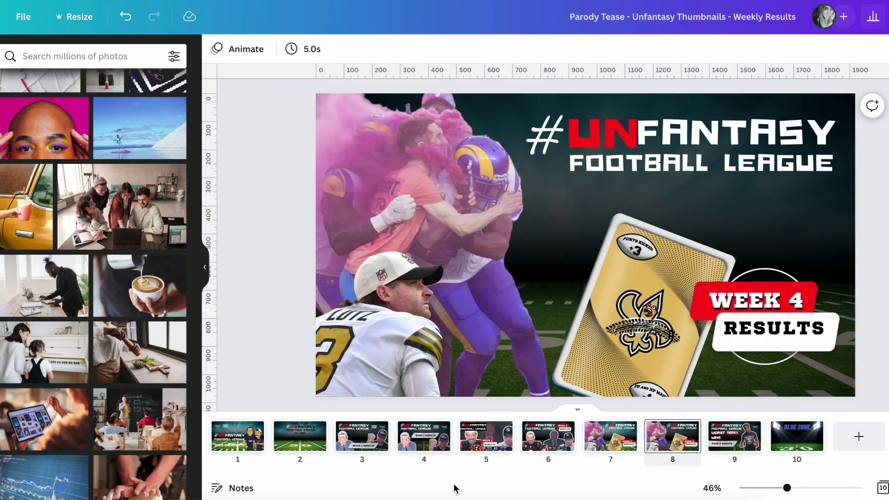
- Compare page 7 without the dark overlay against page 8 with it
{"action": "left_click", "coordinate": [603, 448]}
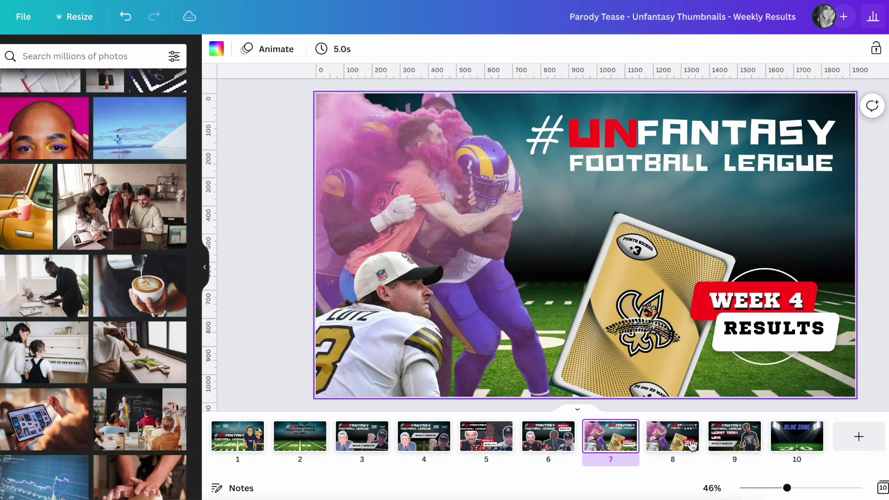
{"action": "left_click", "coordinate": [656, 447]}
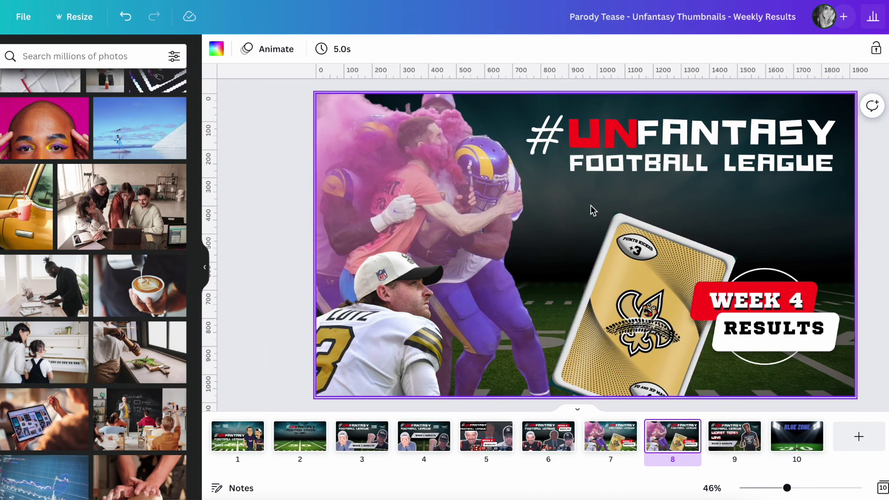
{"action": "left_click", "coordinate": [606, 437]}
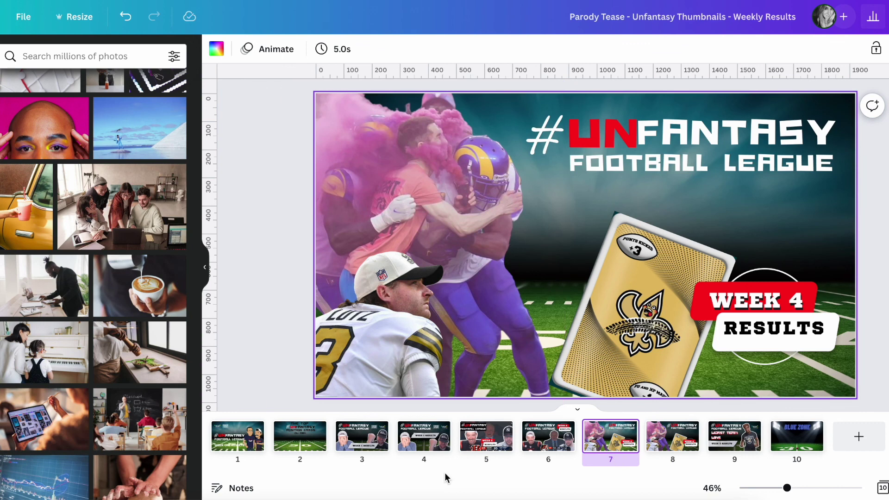